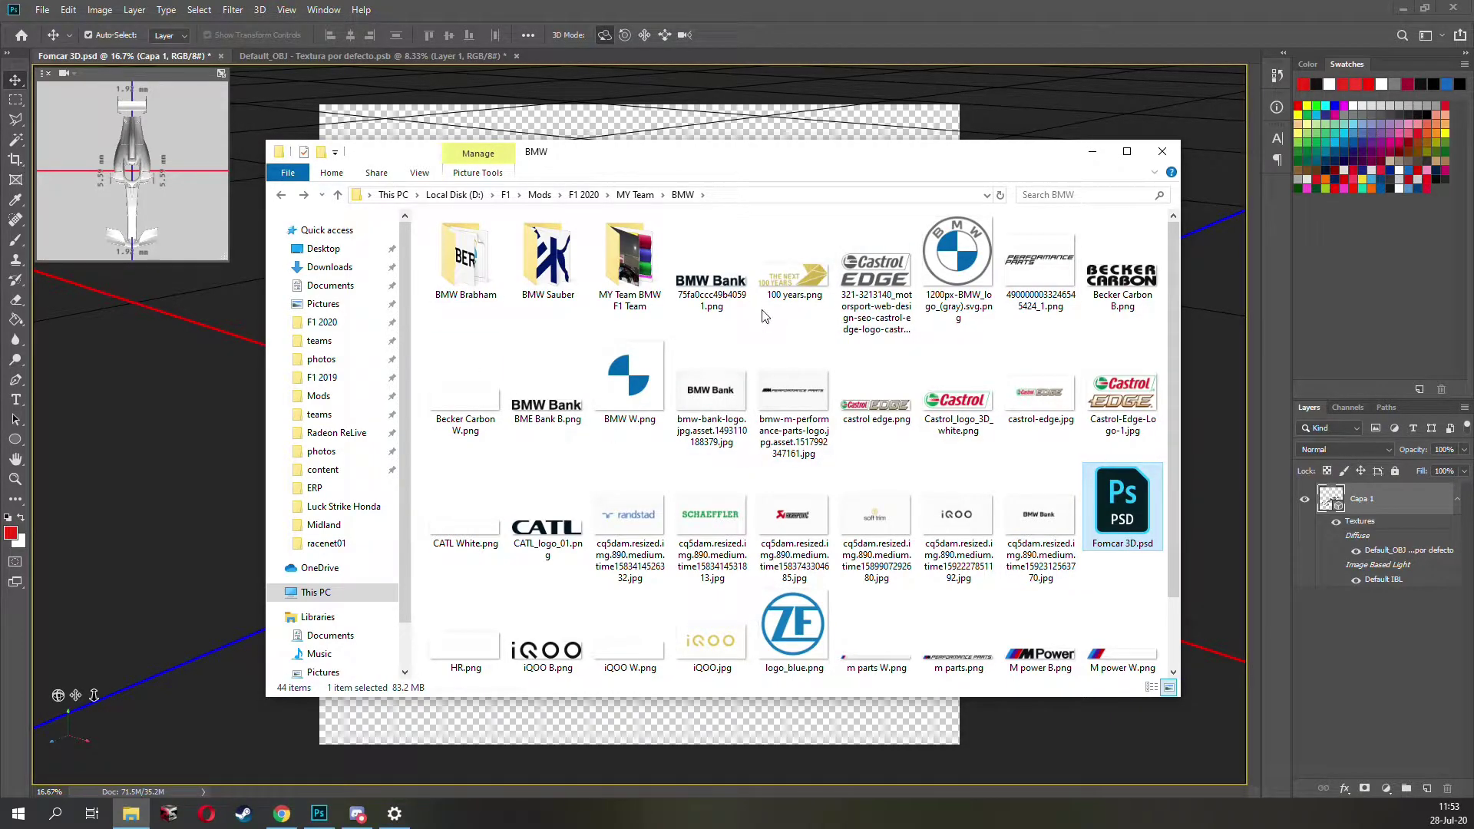
Step: Switch to Chrome to view the Intel Texture Works Plugin for Photoshop page, and return to the BMW folder
scroll(1087, 411, down, 1)
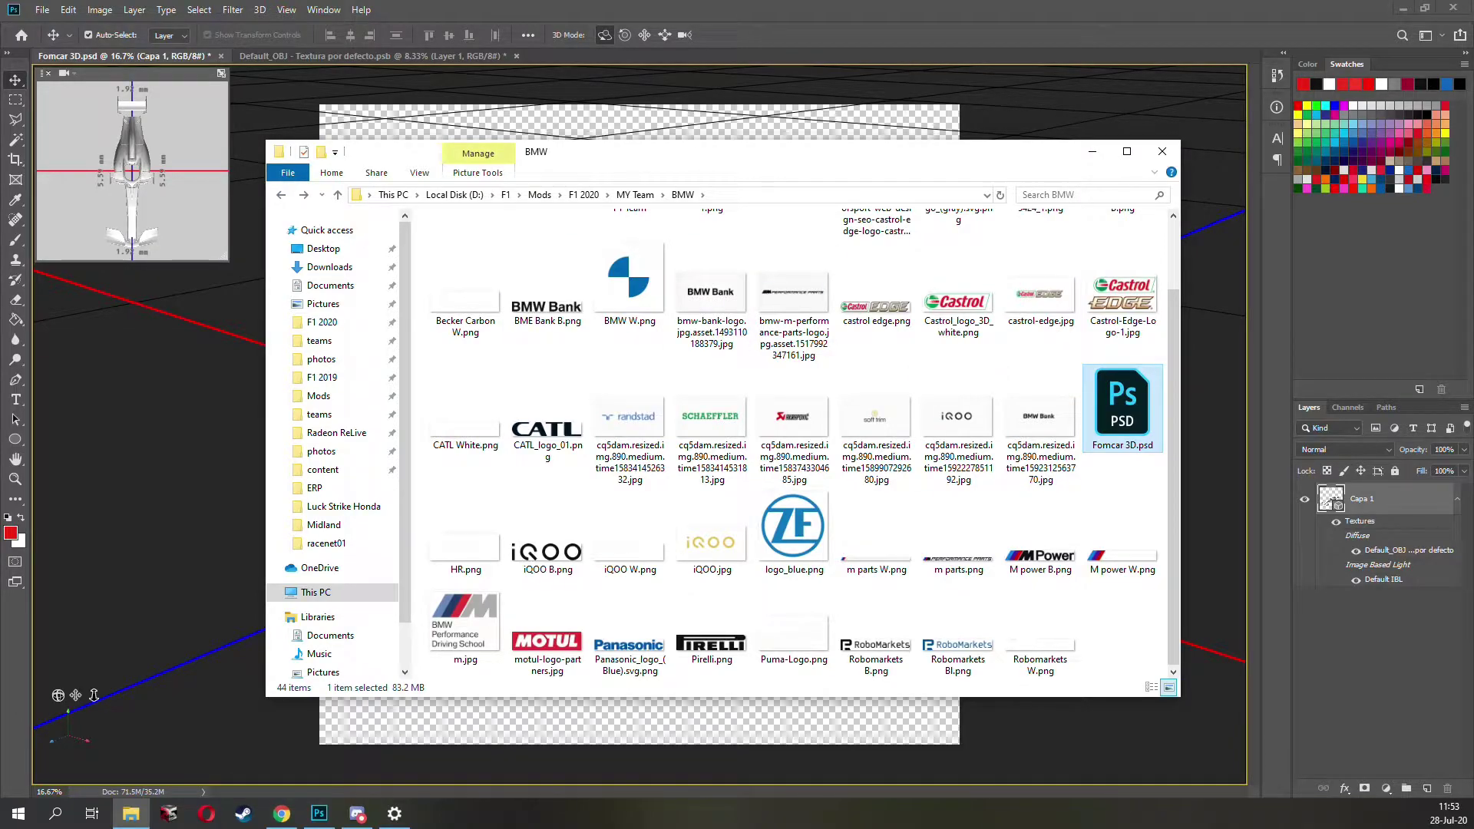
click(281, 814)
drag(988, 19, 530, 2)
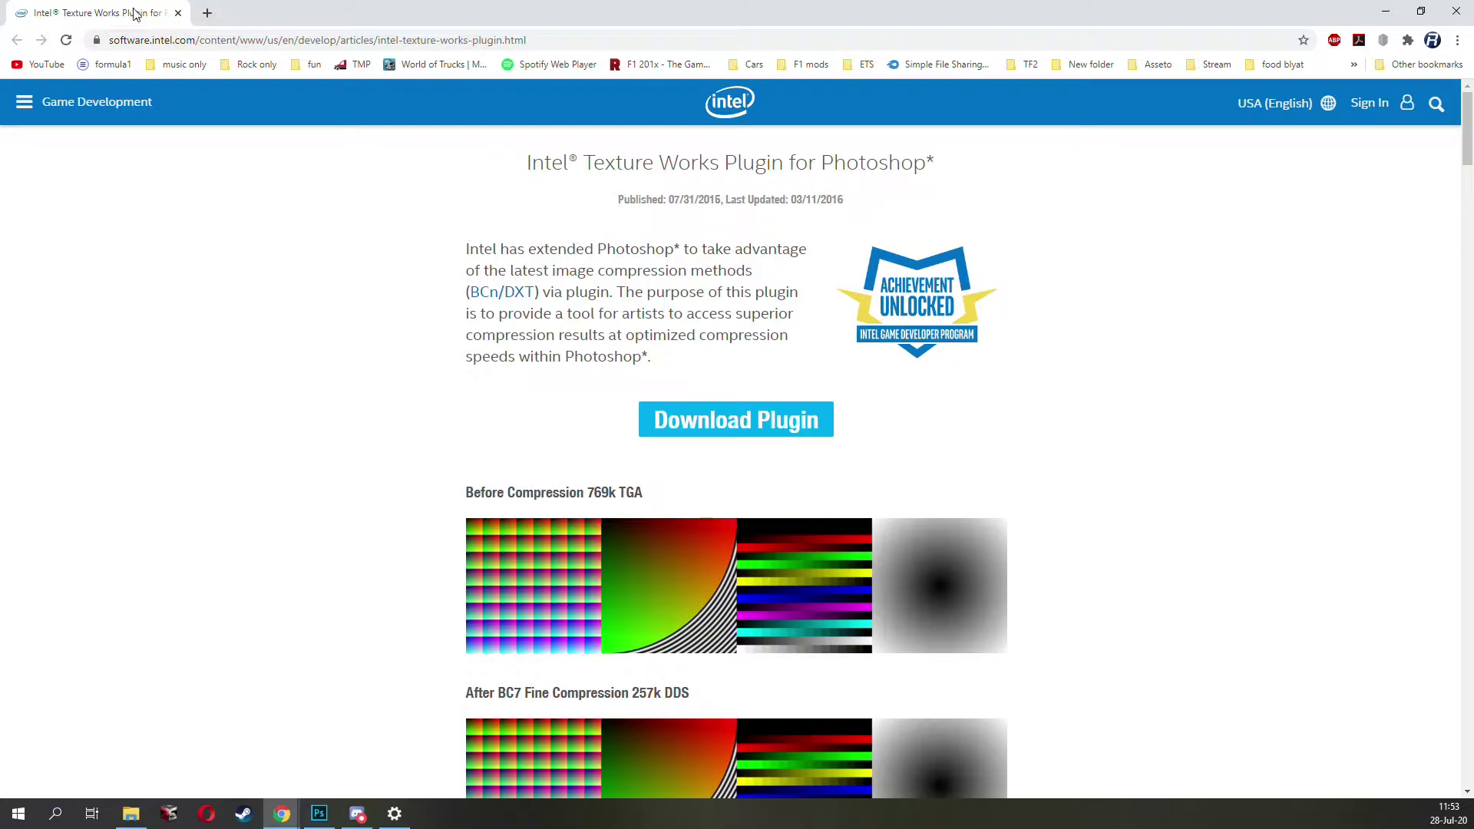
click(282, 814)
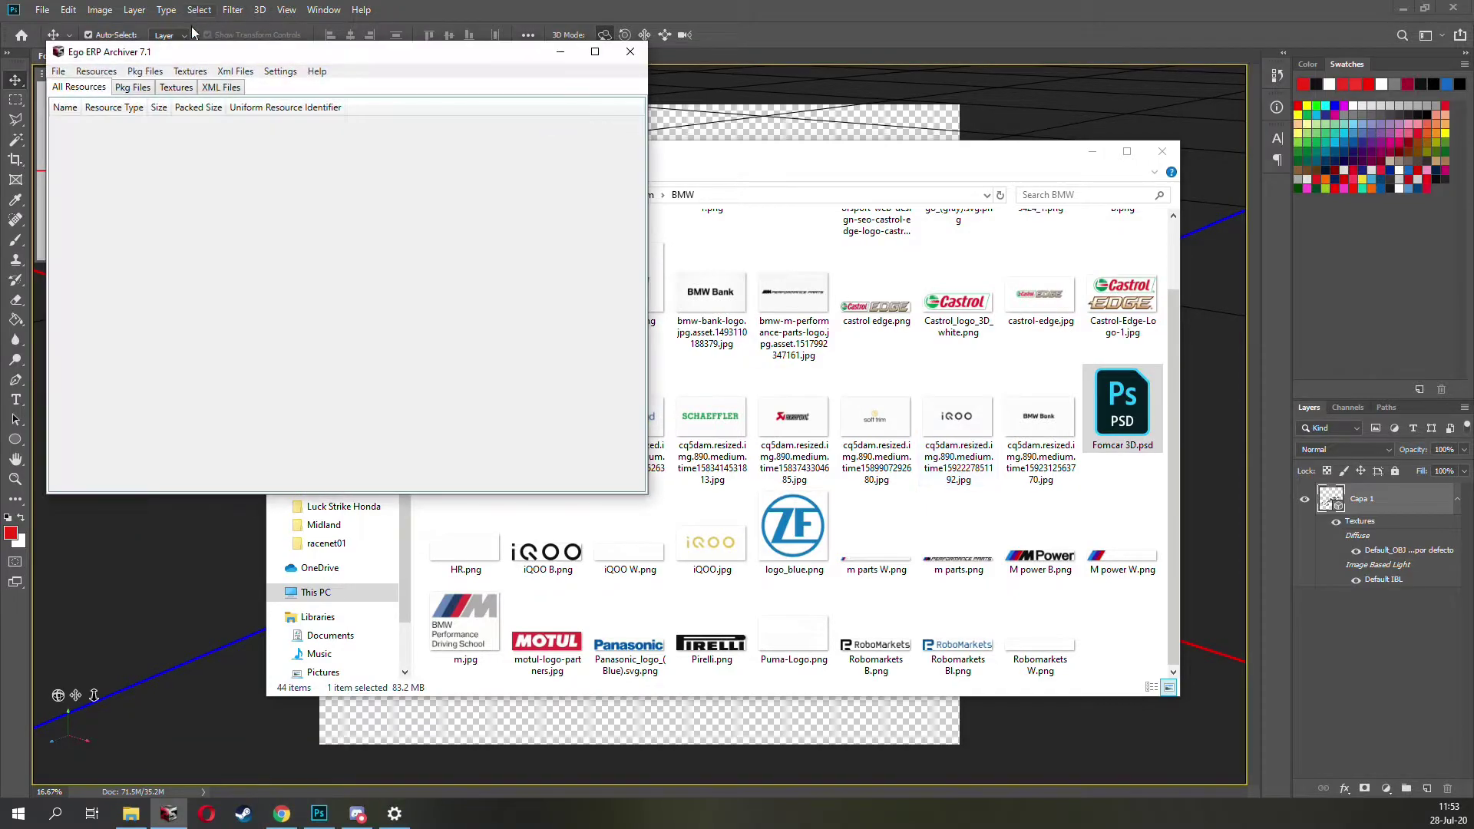
click(1032, 172)
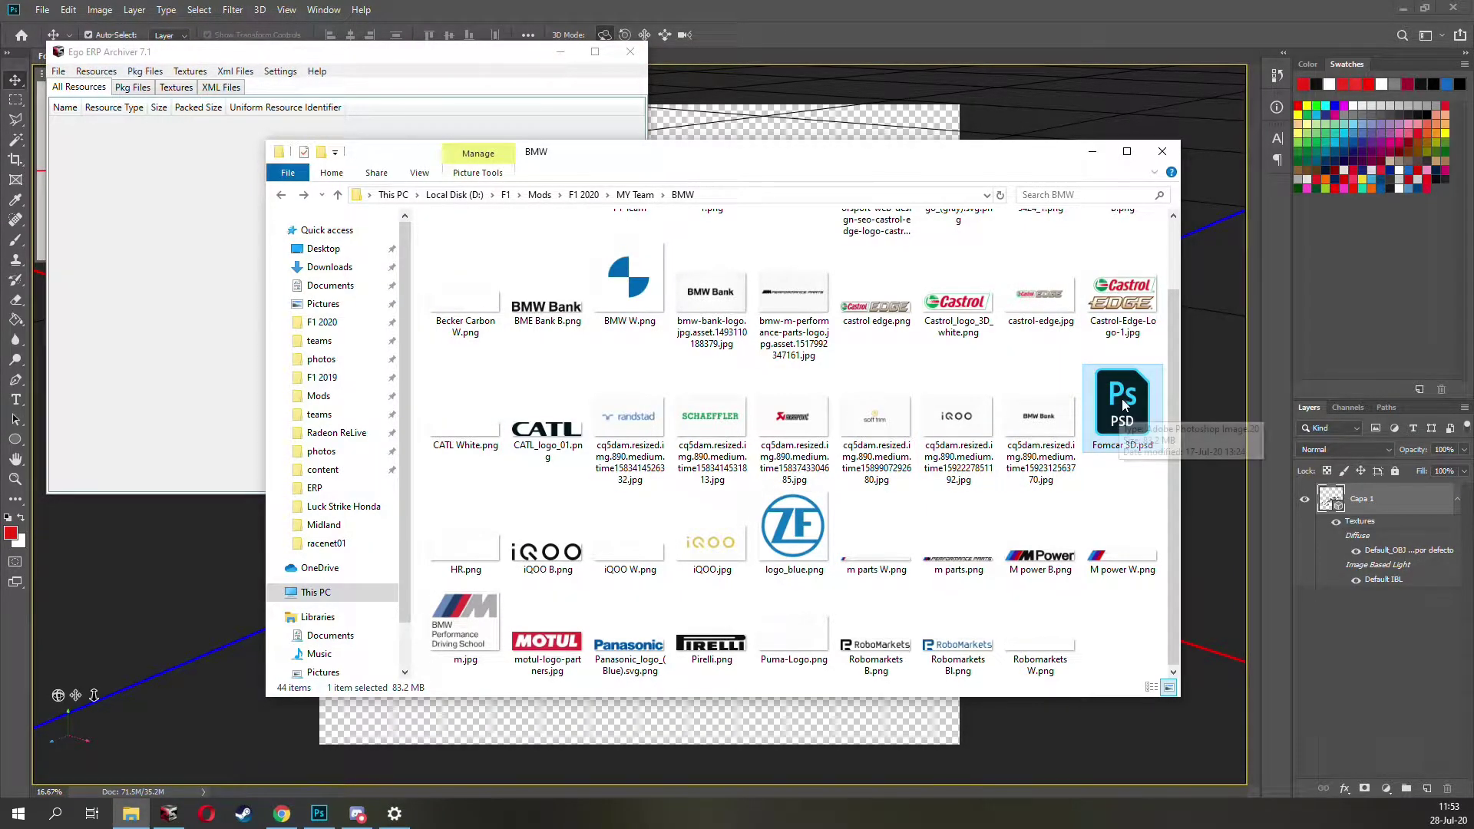
Step: Examine the sponsor logo images and the Fomcar 3D.psd template in the BMW folder, including the CATL, Castrol, Motul and Panasonic logos
scroll(1005, 388, up, 1)
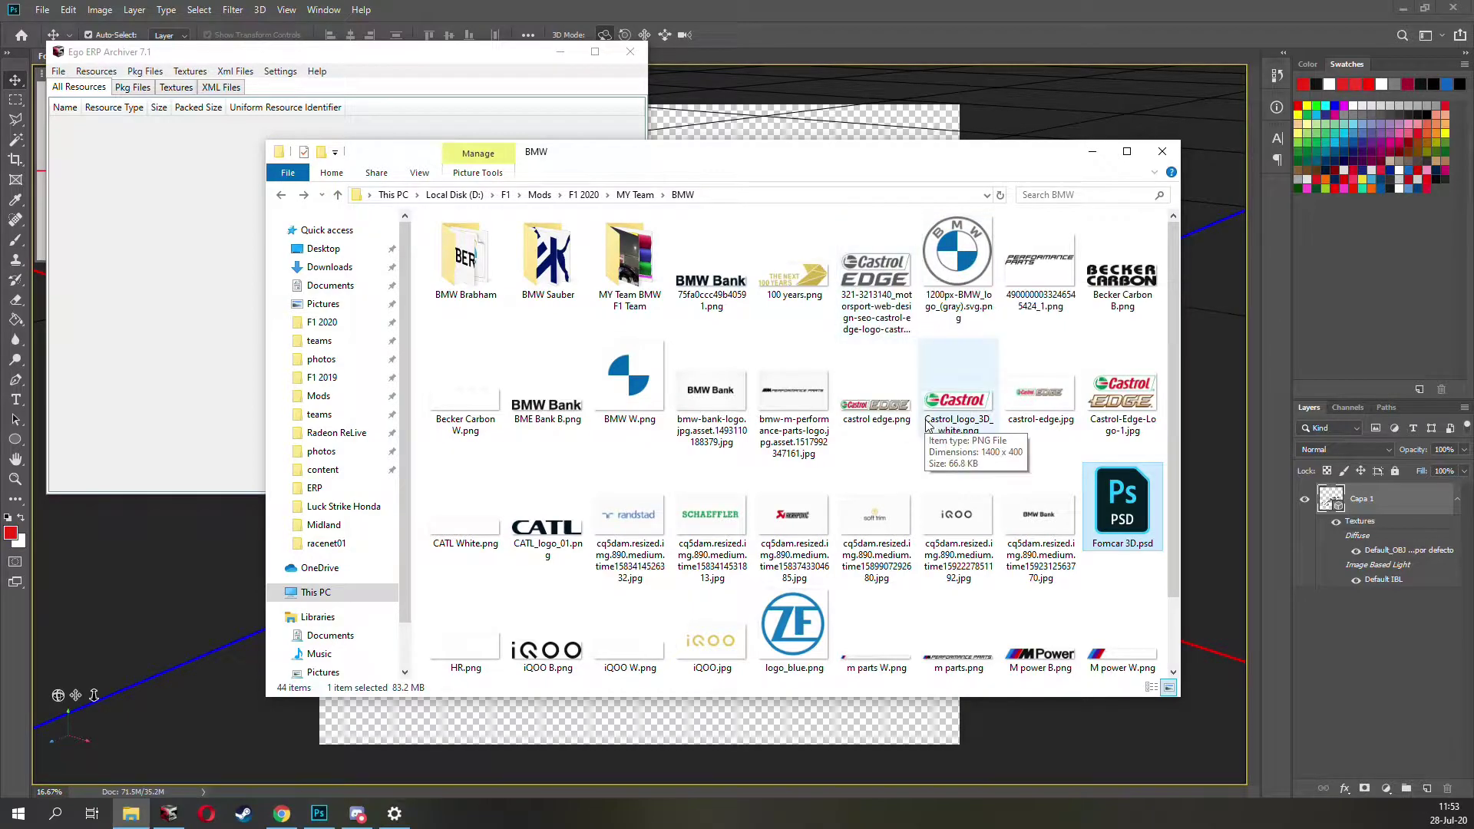
scroll(927, 424, down, 1)
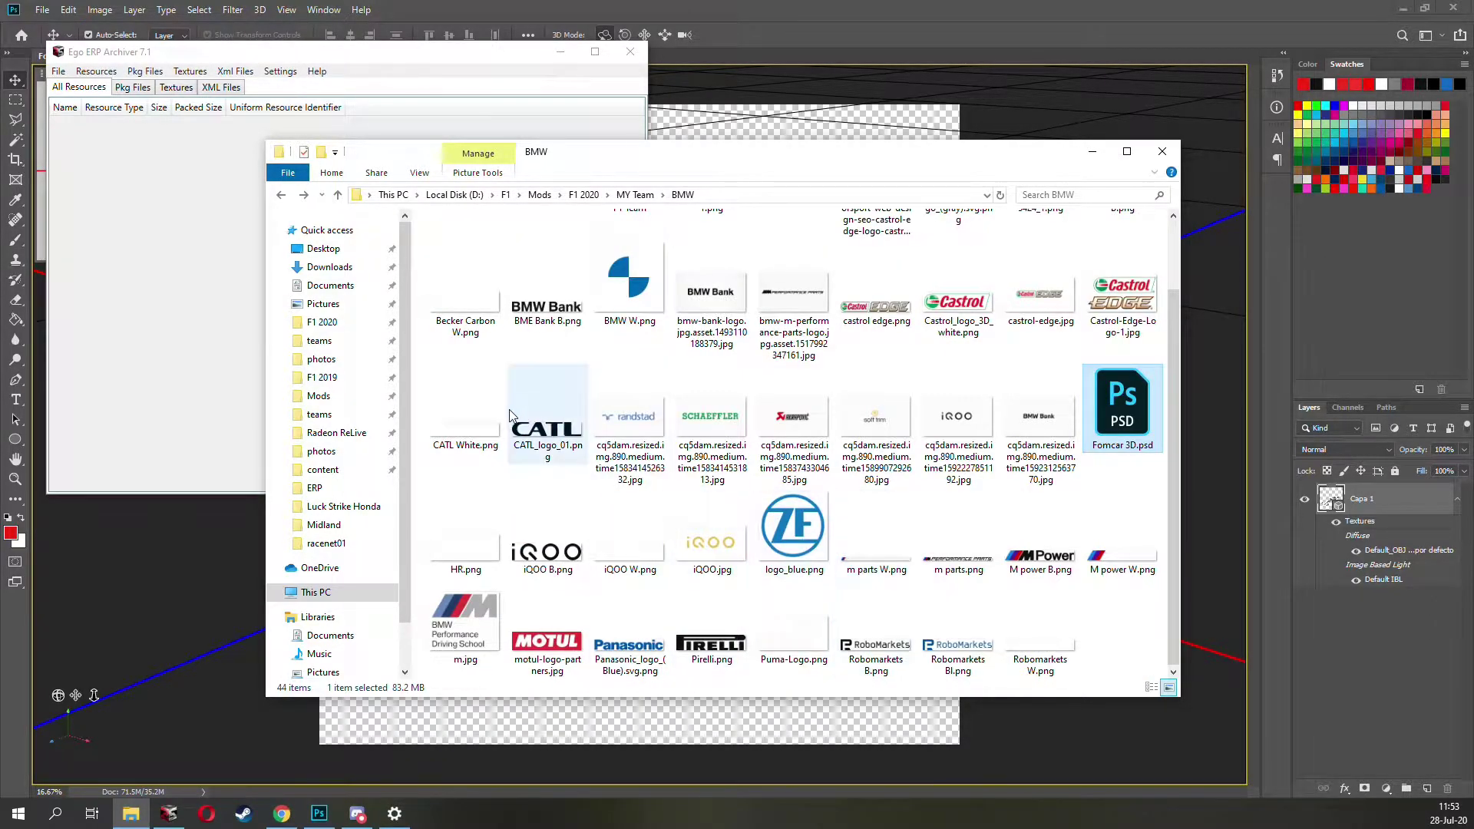
scroll(509, 408, up, 1)
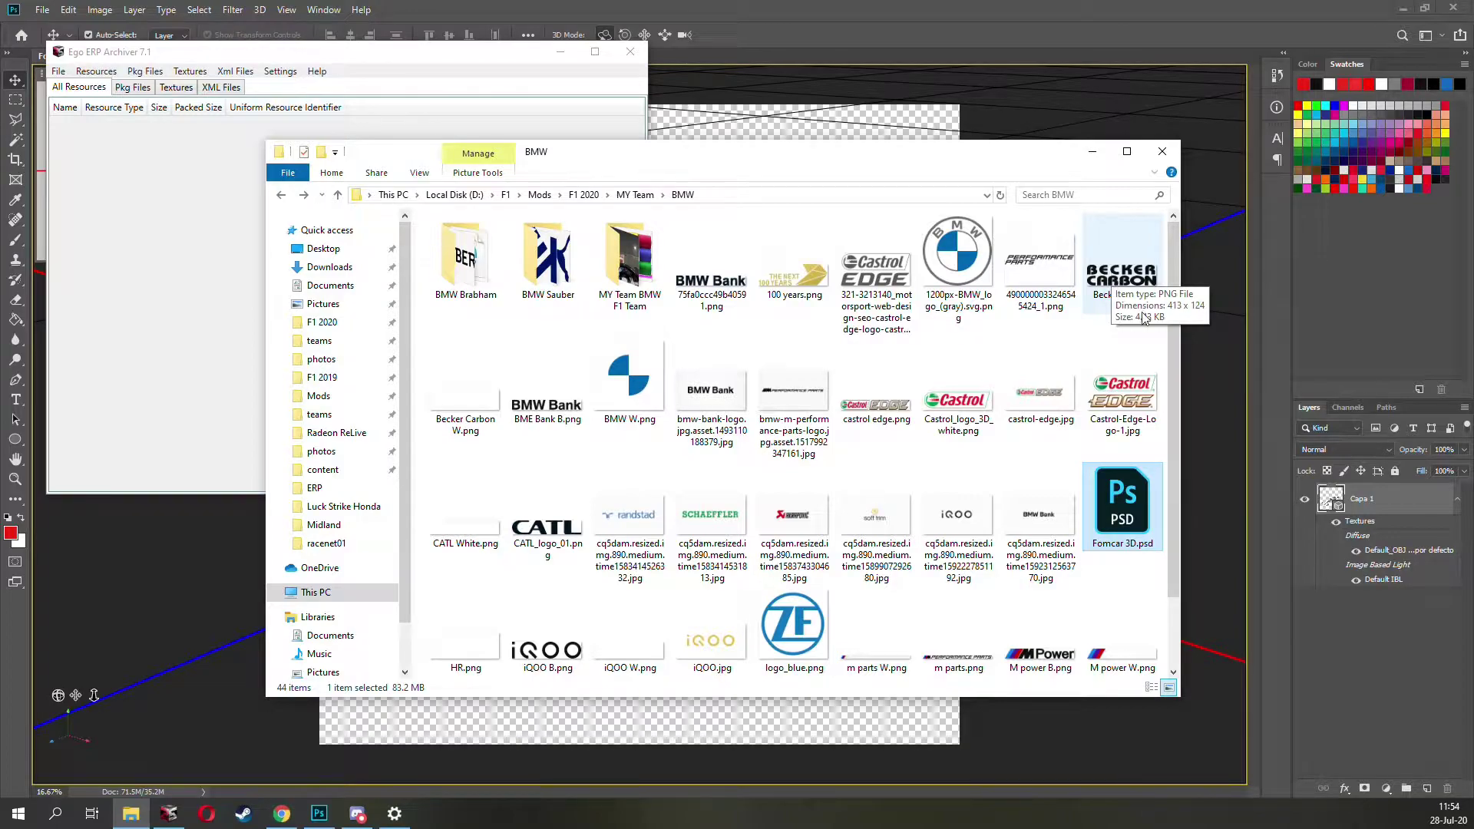
scroll(535, 386, down, 1)
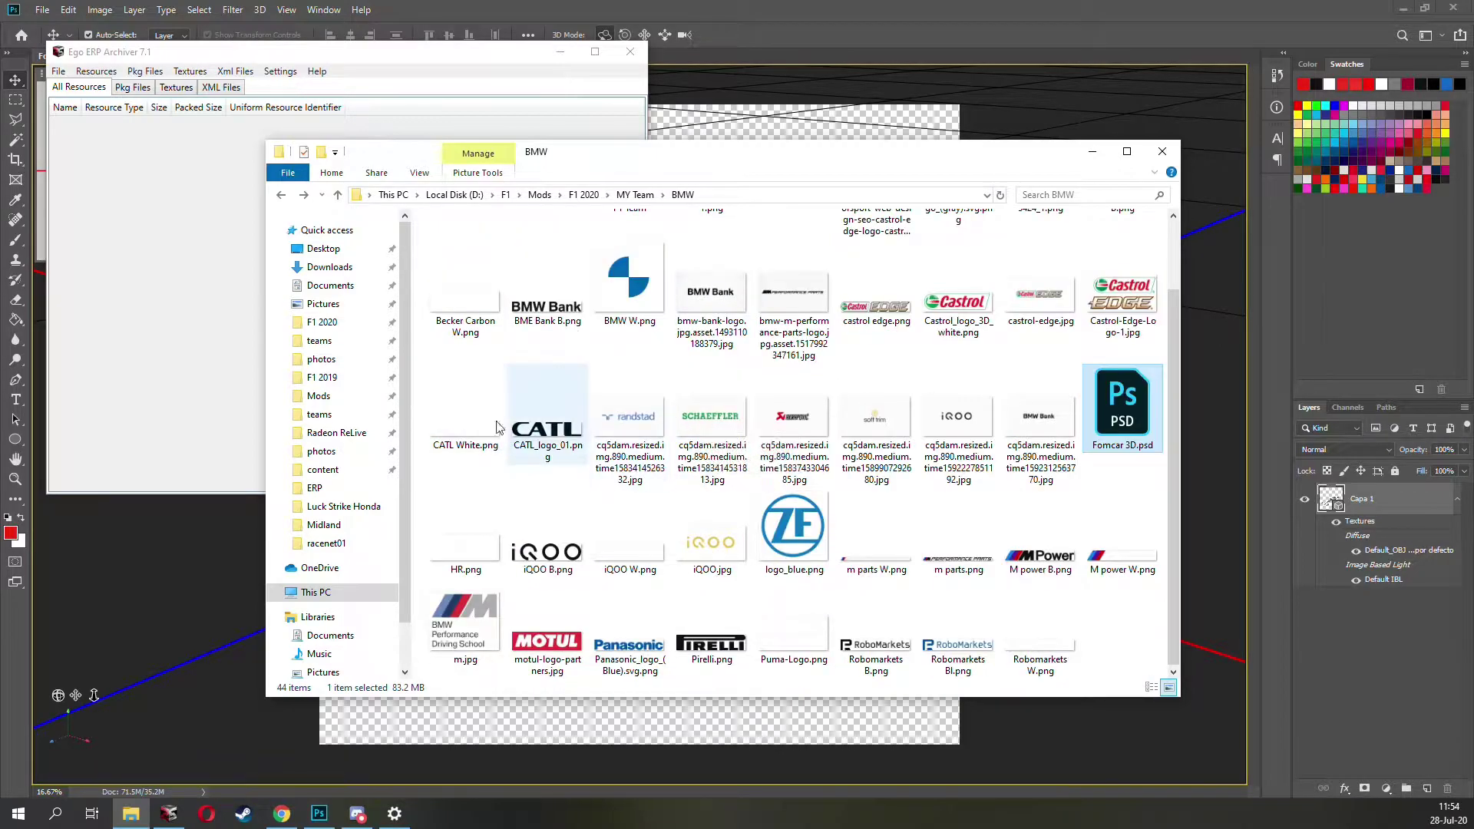
click(468, 554)
click(442, 434)
click(546, 430)
scroll(547, 430, up, 1)
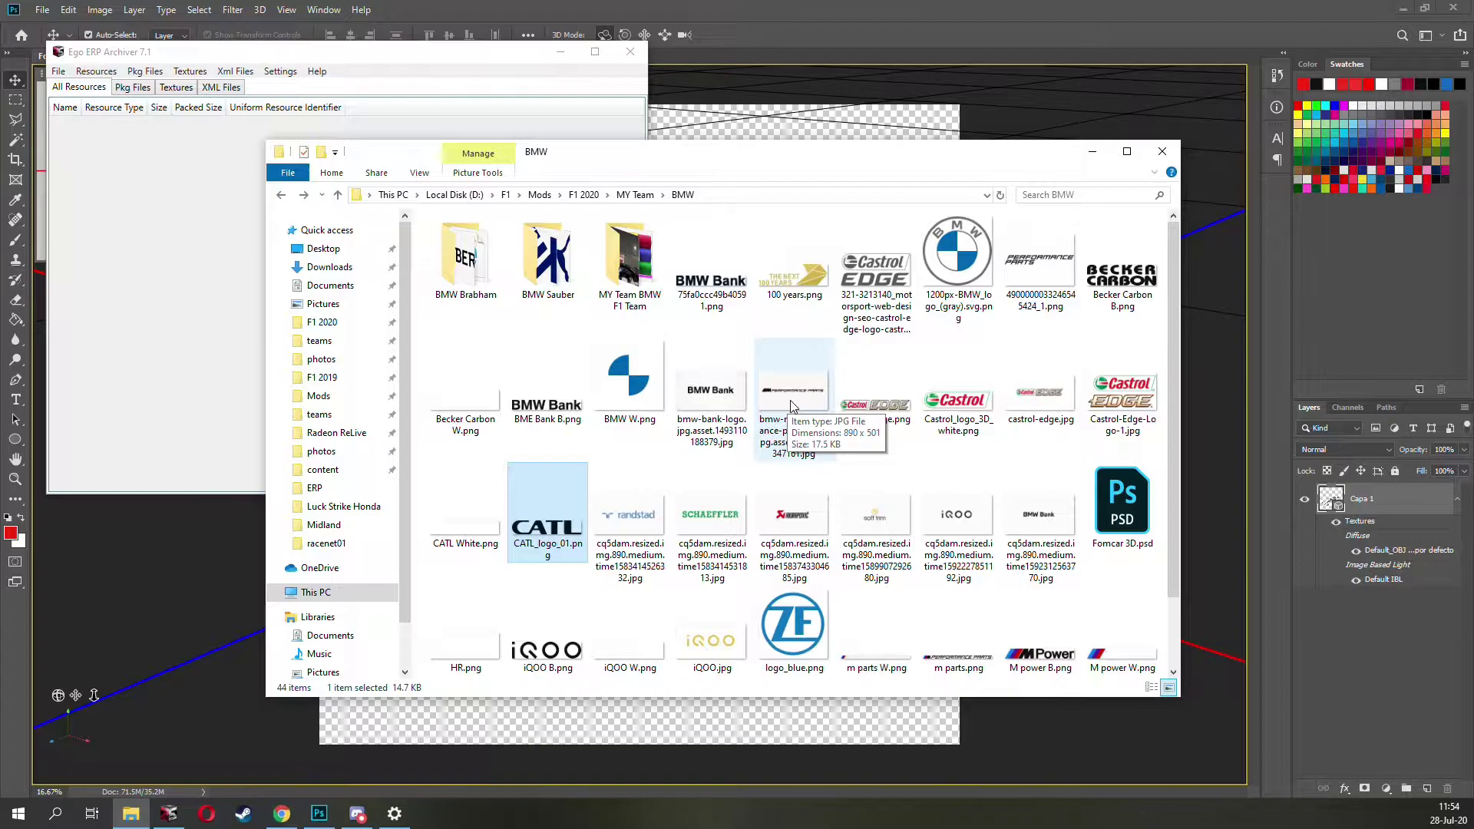
scroll(793, 405, down, 2)
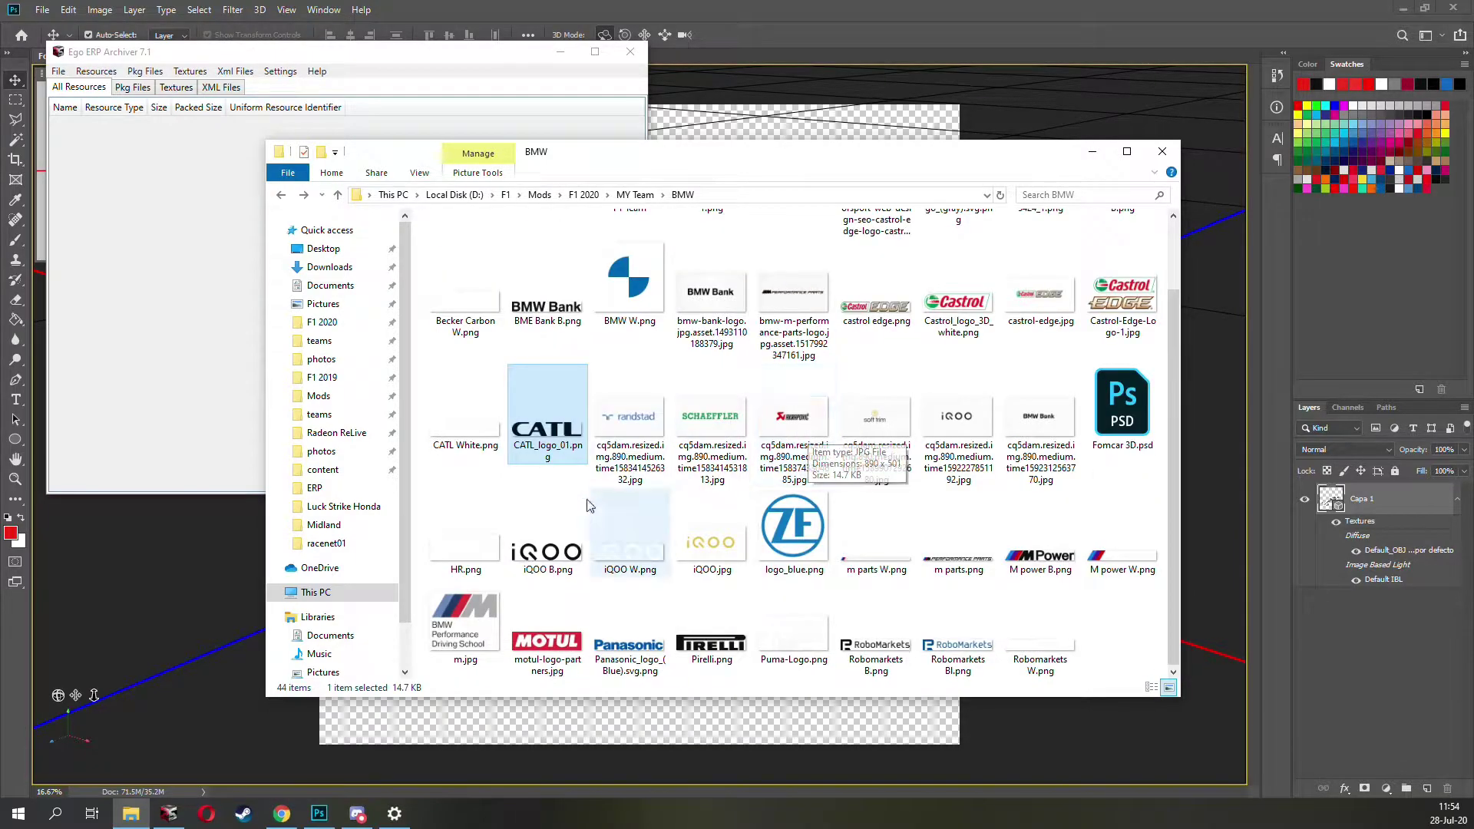
click(471, 428)
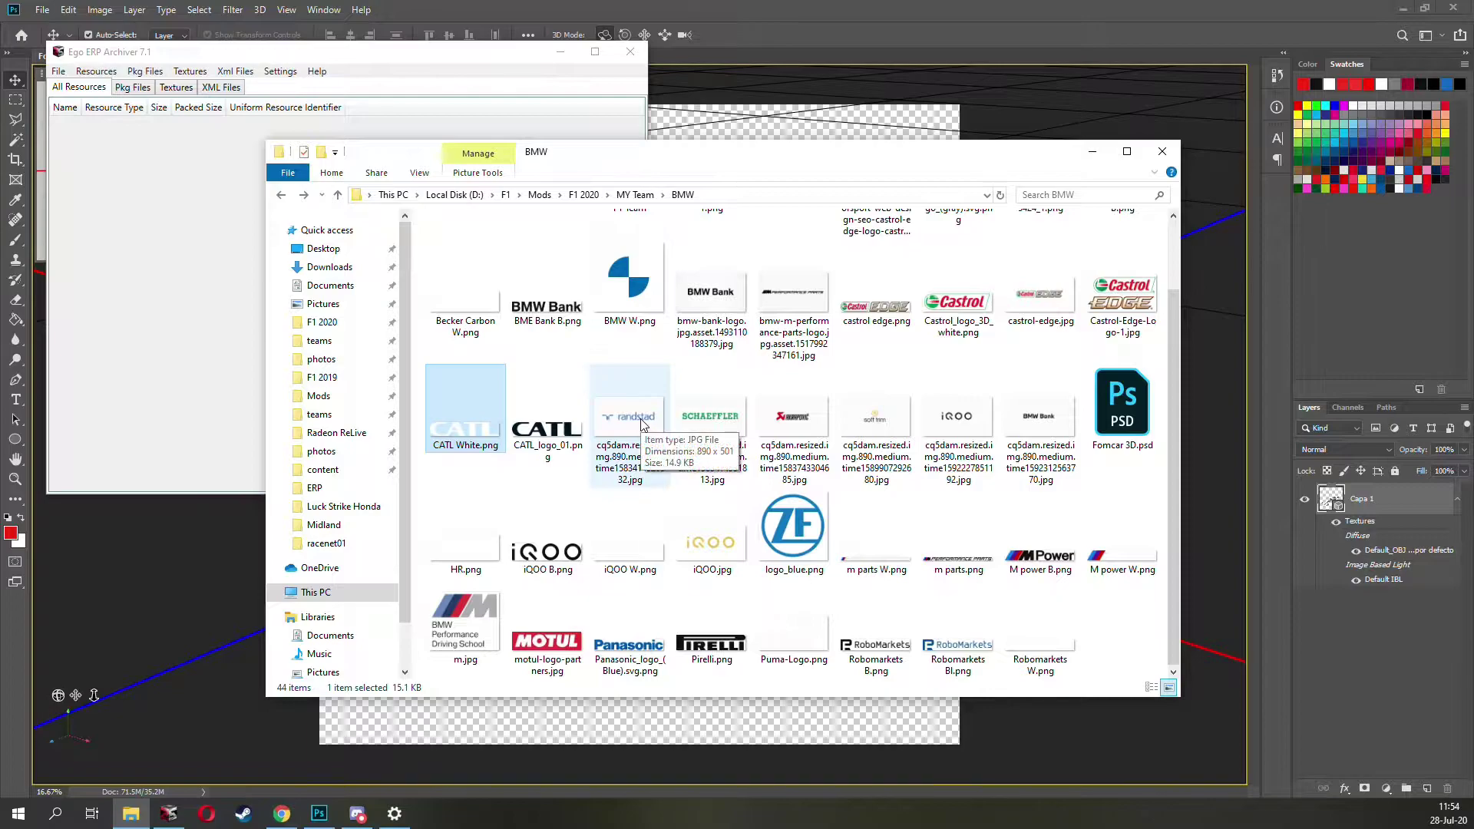
click(1120, 303)
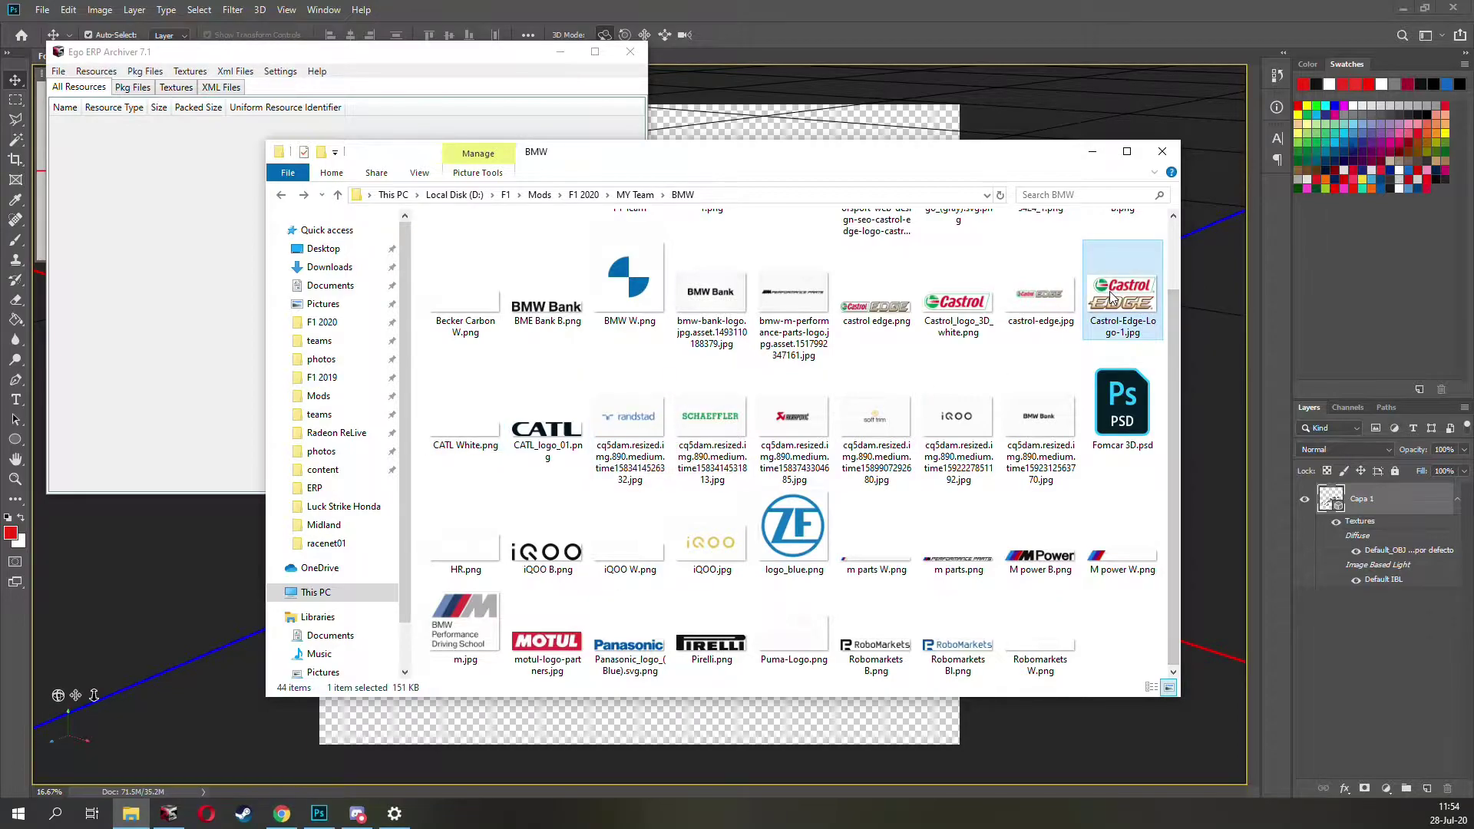
click(546, 637)
click(630, 641)
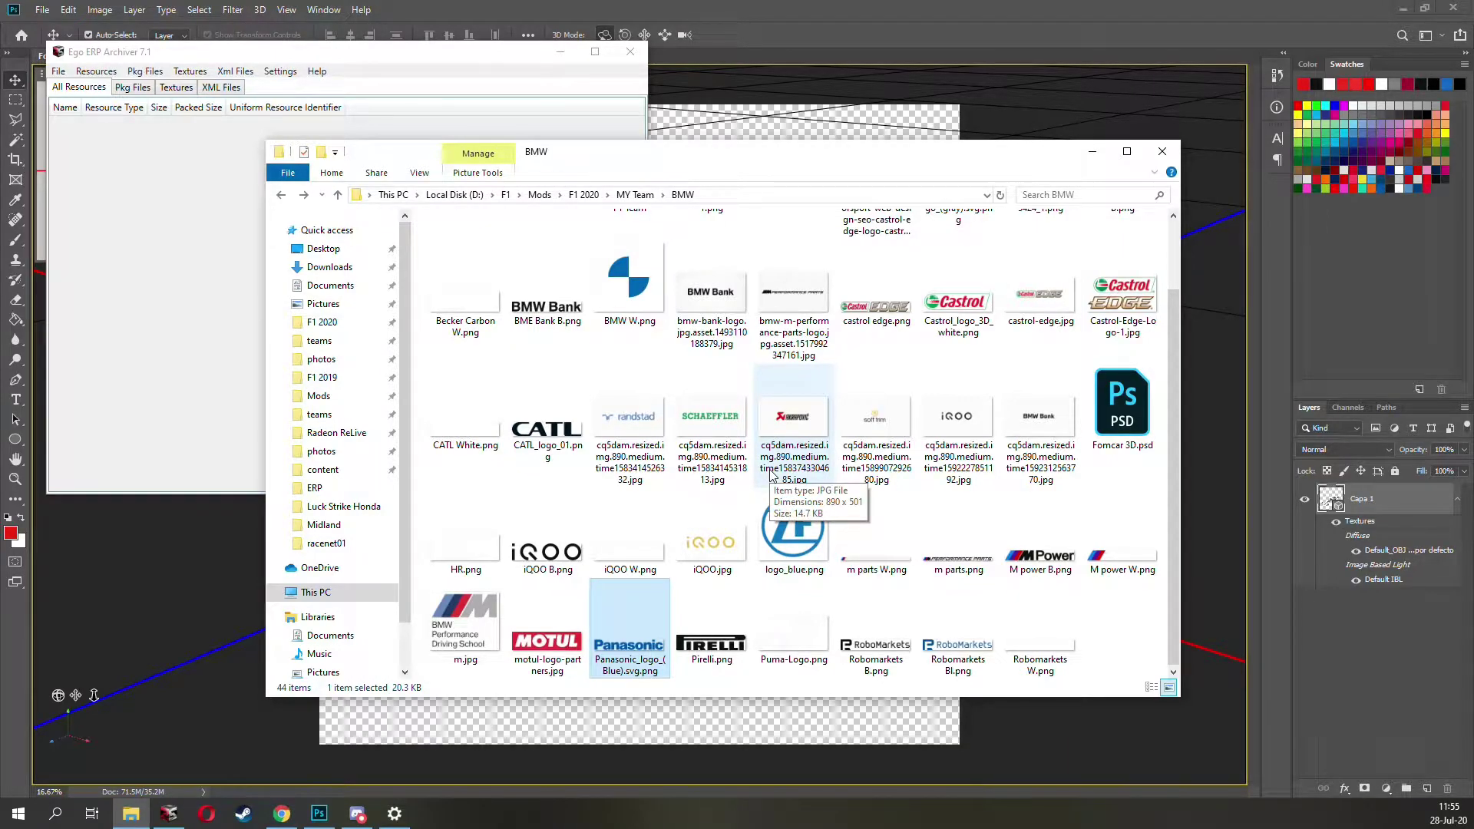
scroll(602, 606, up, 1)
scroll(602, 607, down, 1)
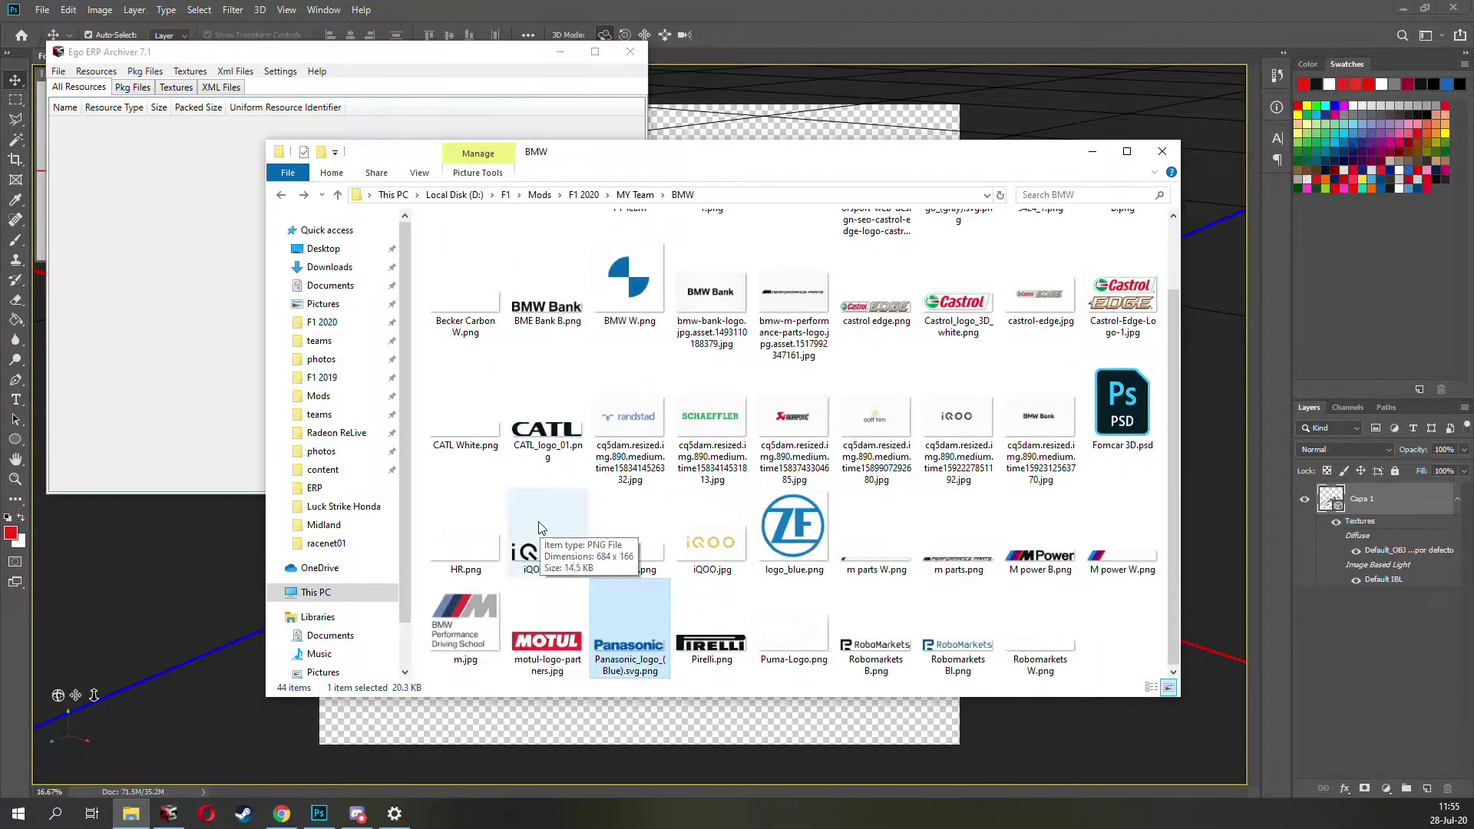
scroll(660, 538, up, 1)
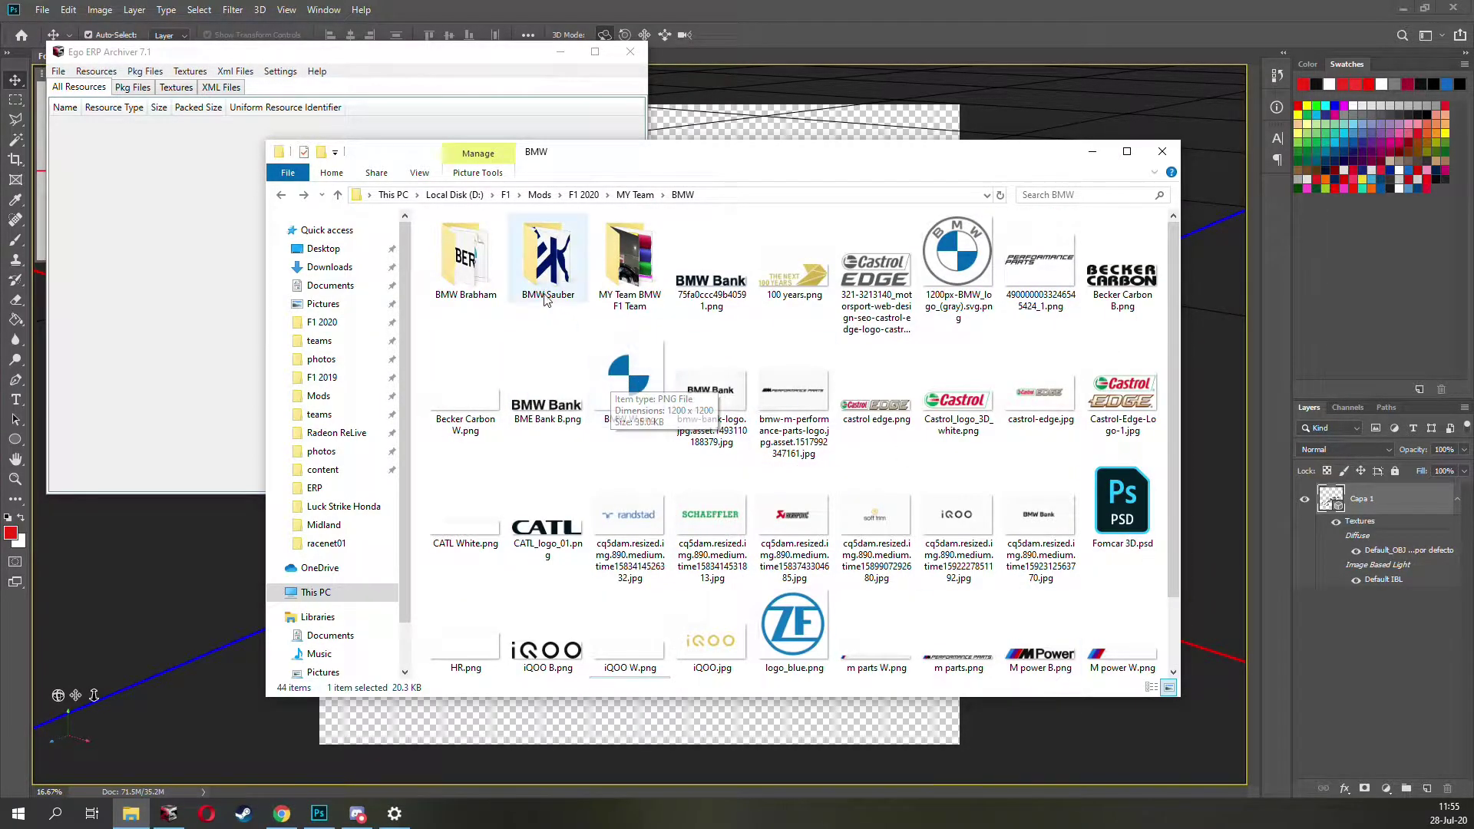
scroll(960, 461, down, 1)
scroll(1120, 507, up, 1)
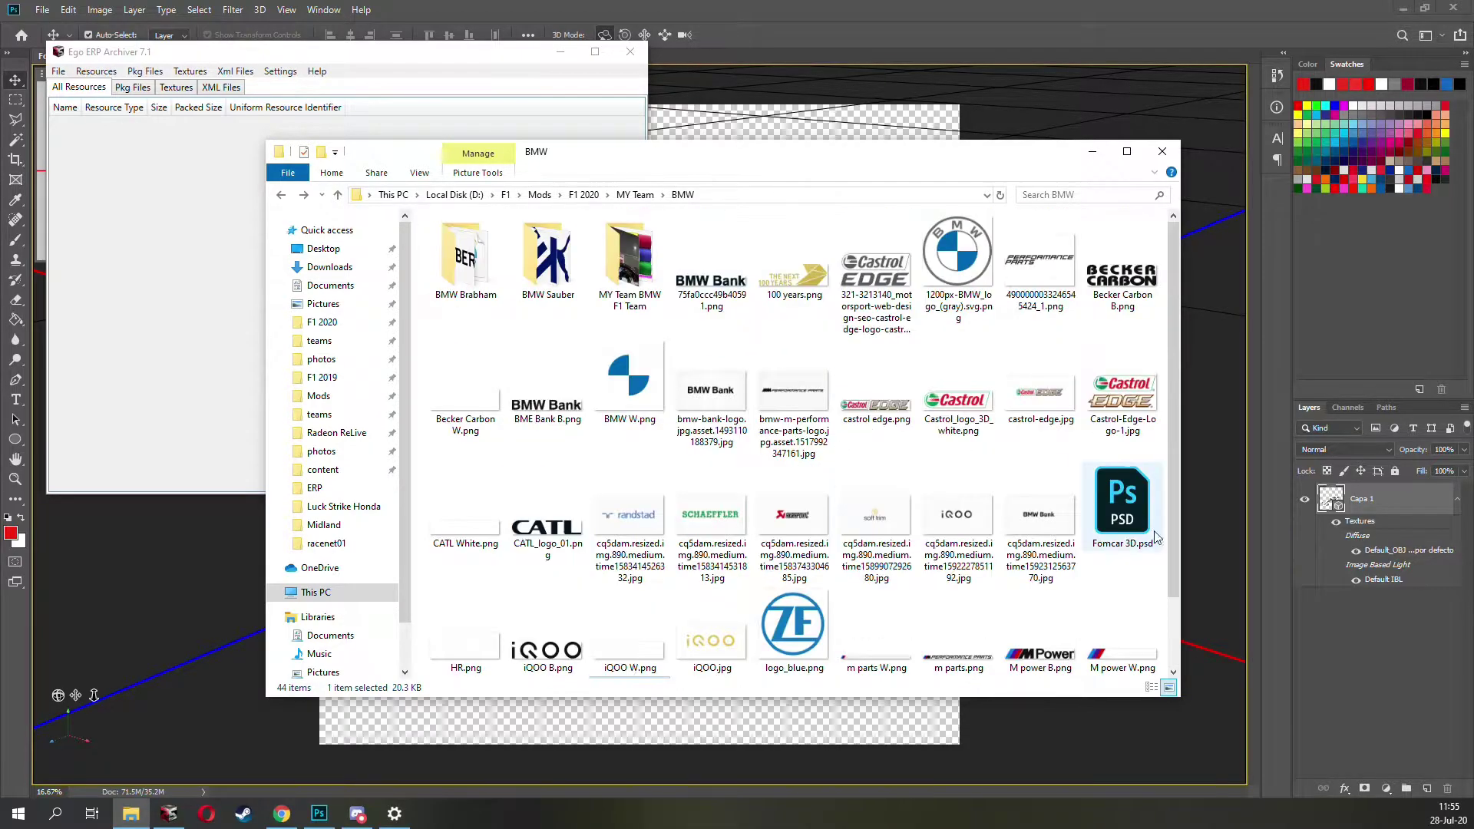
Step: Switch to Photoshop and bring up the Default_OBJ - Textura por defecto.psb document with the whole car wireframe filling the view
click(793, 105)
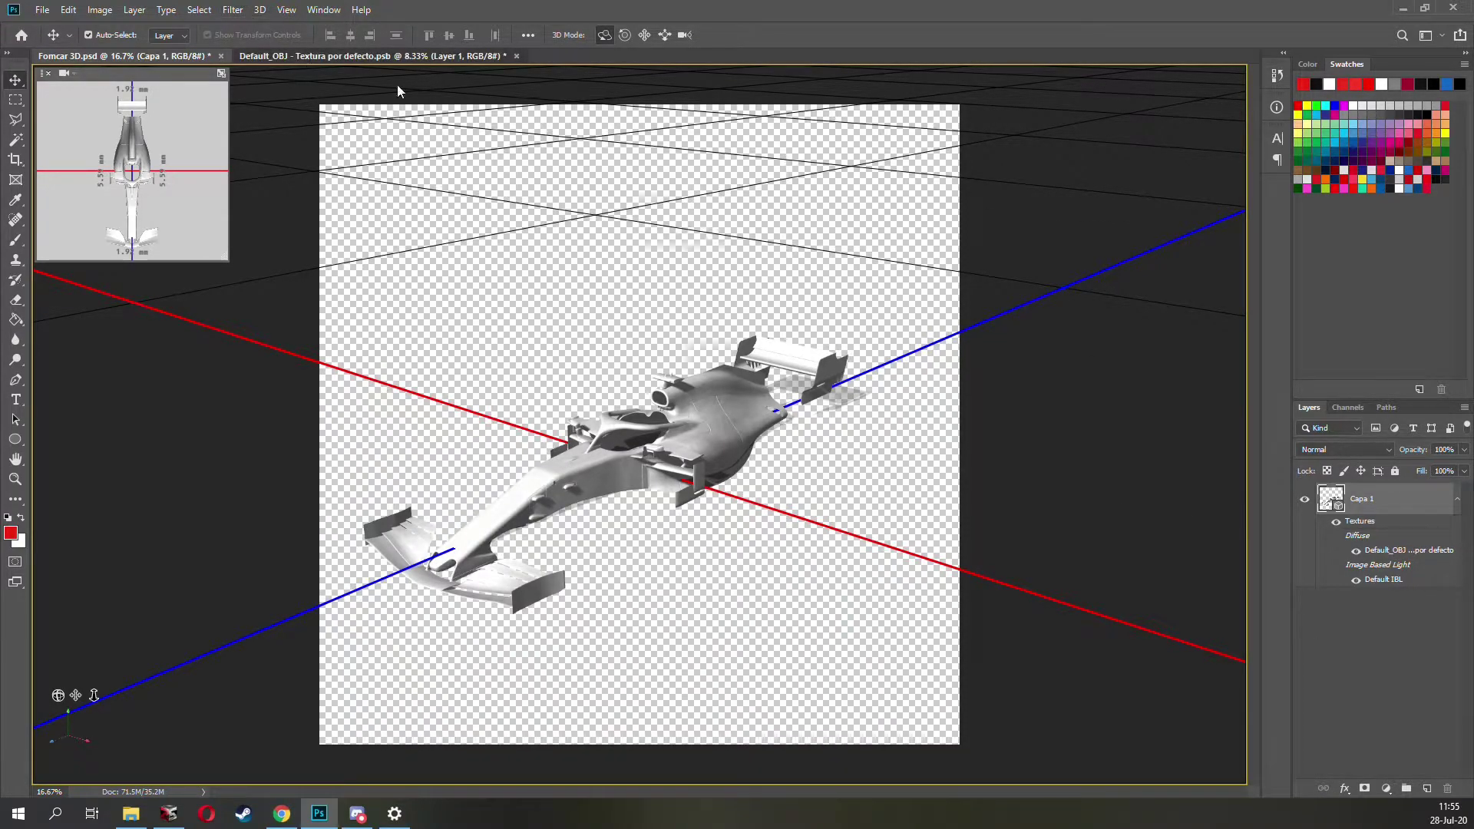
key(ctrl+Tab)
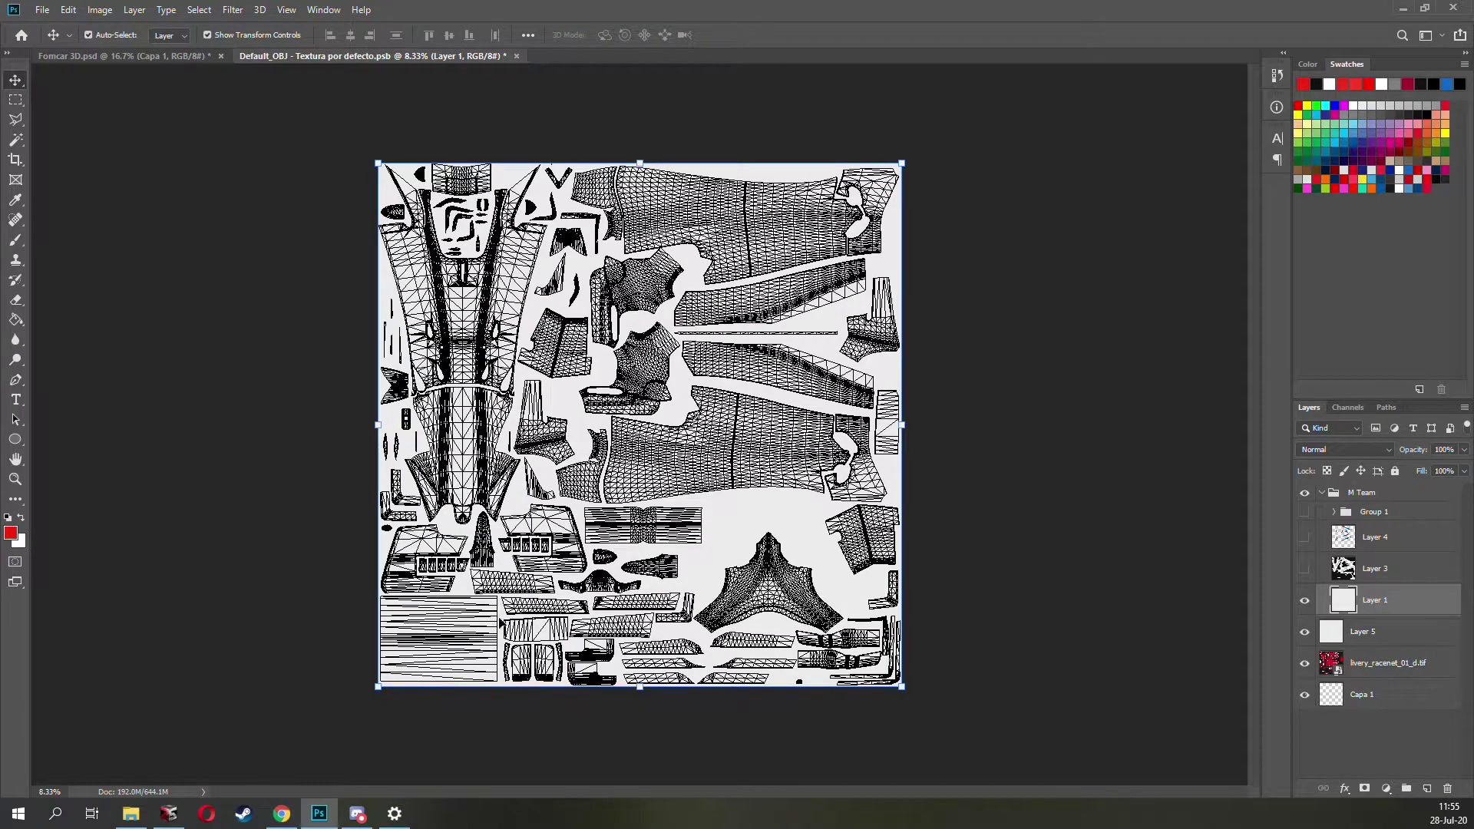
click(15, 479)
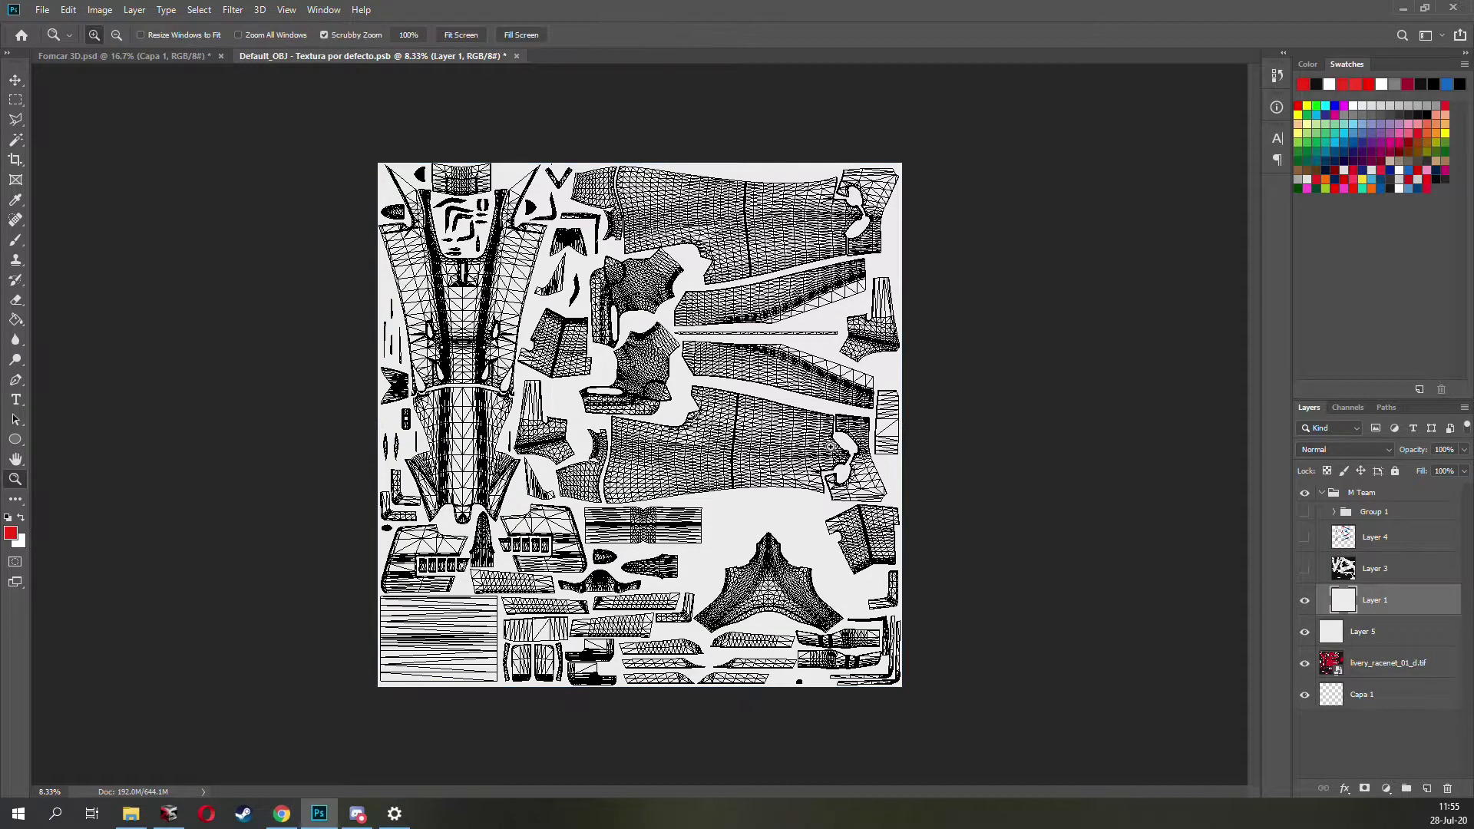
drag(623, 436, 677, 443)
right_click(641, 426)
click(668, 439)
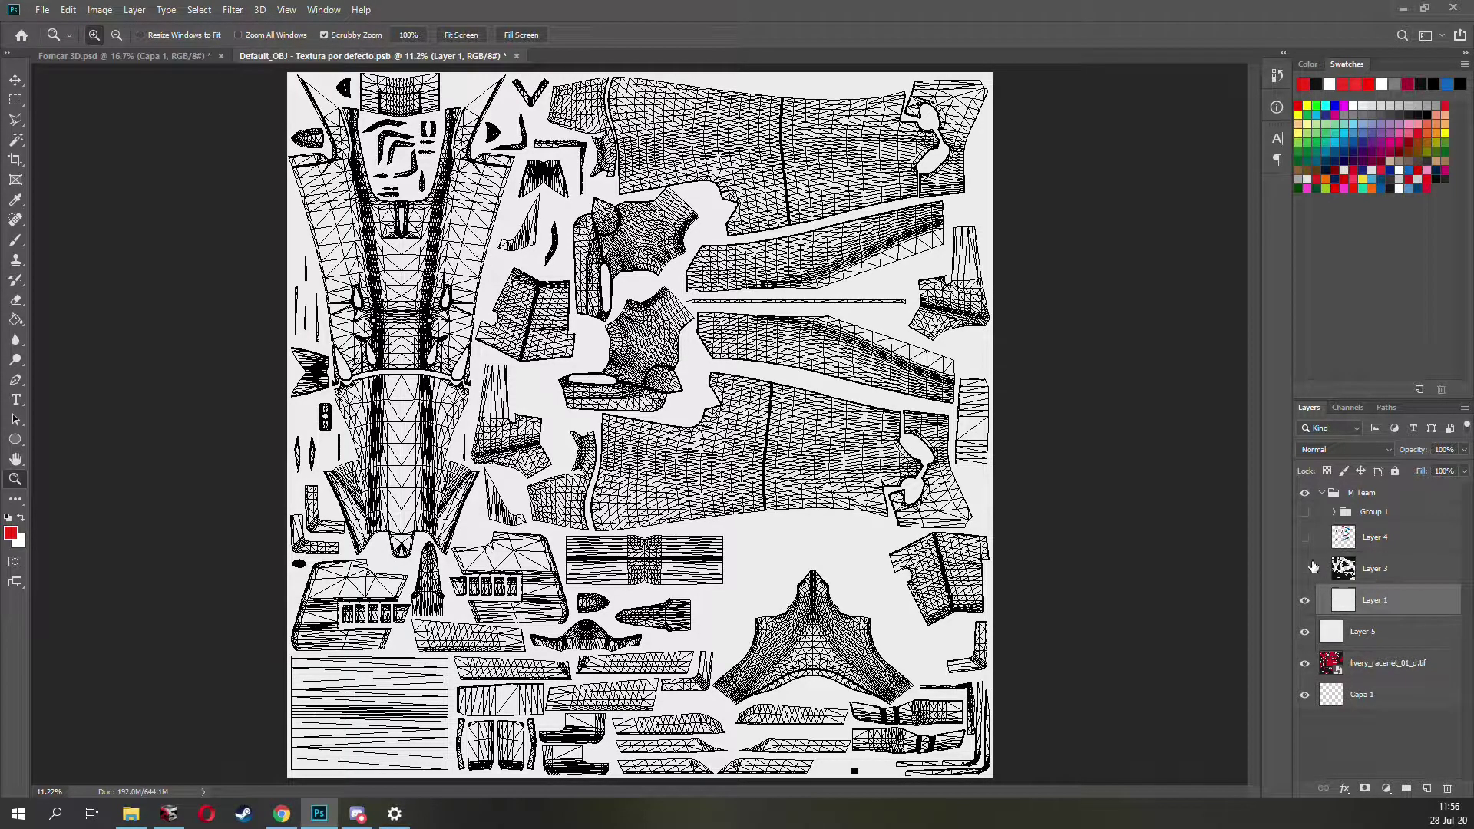
Step: Make Layer 3 and Layer 4 in the M Team group visible to show the black base and coloured stripes
key(alt+bracketright)
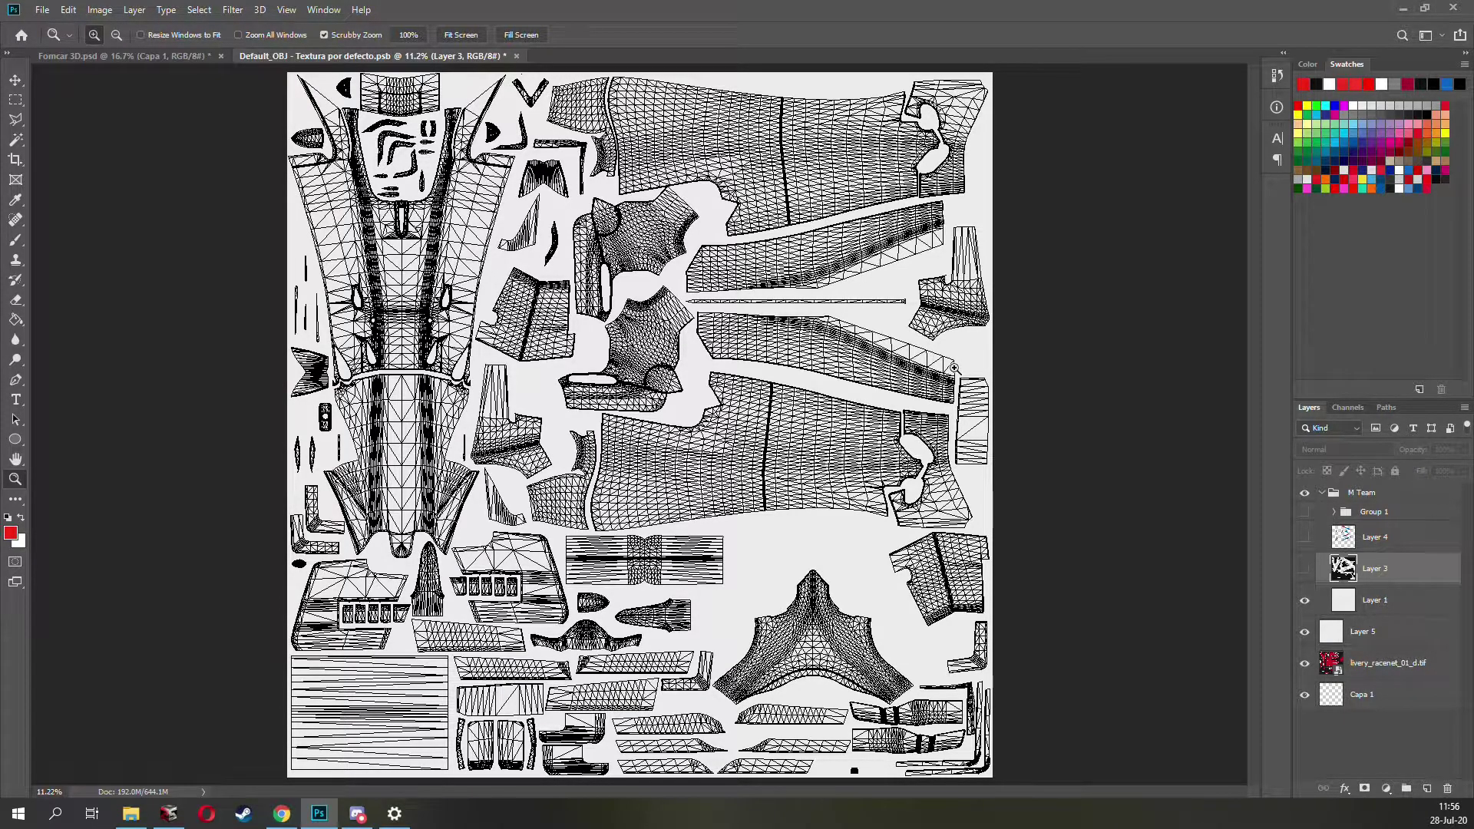
click(1305, 569)
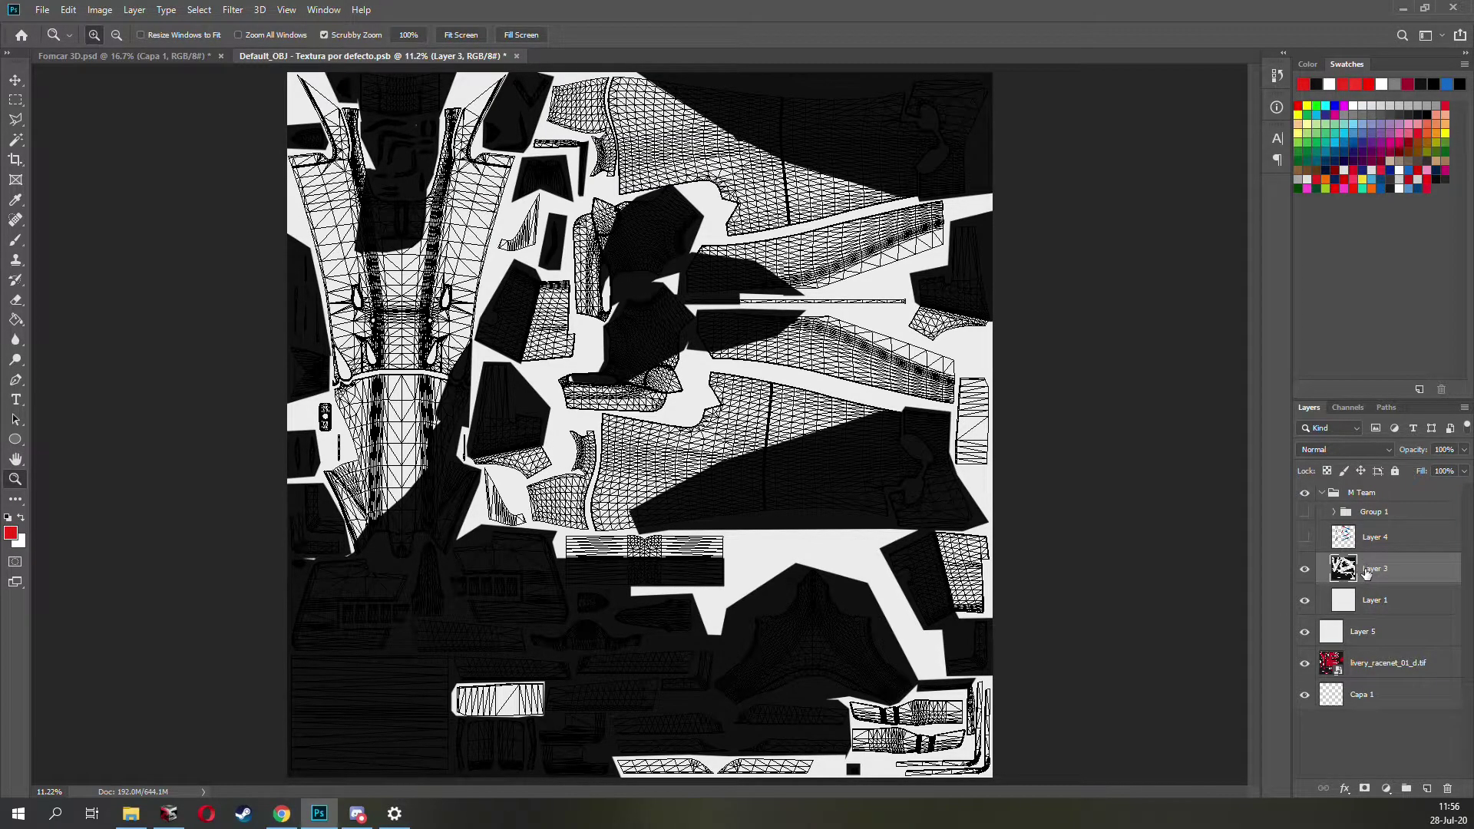
click(1367, 541)
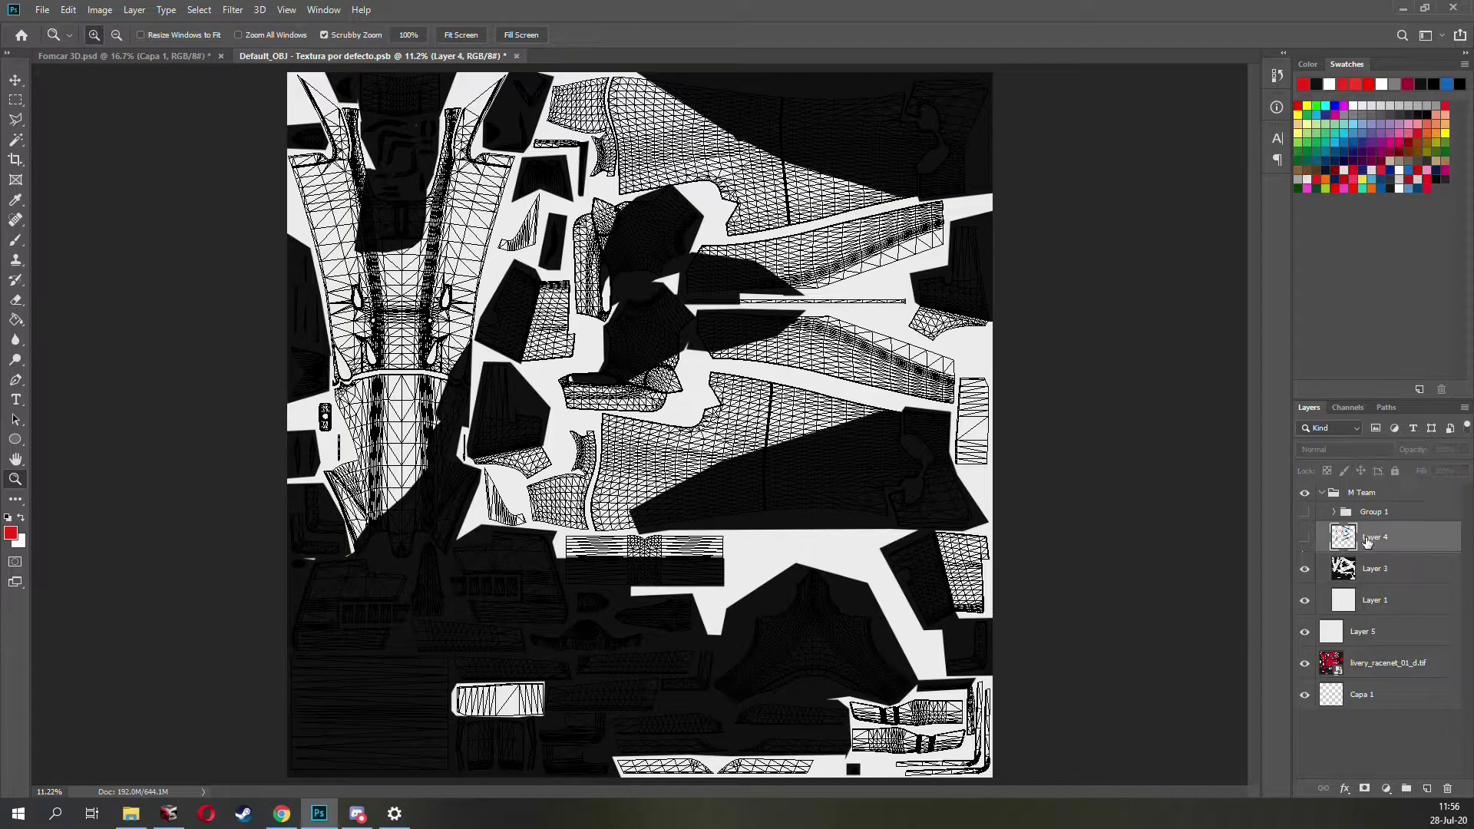
click(1304, 539)
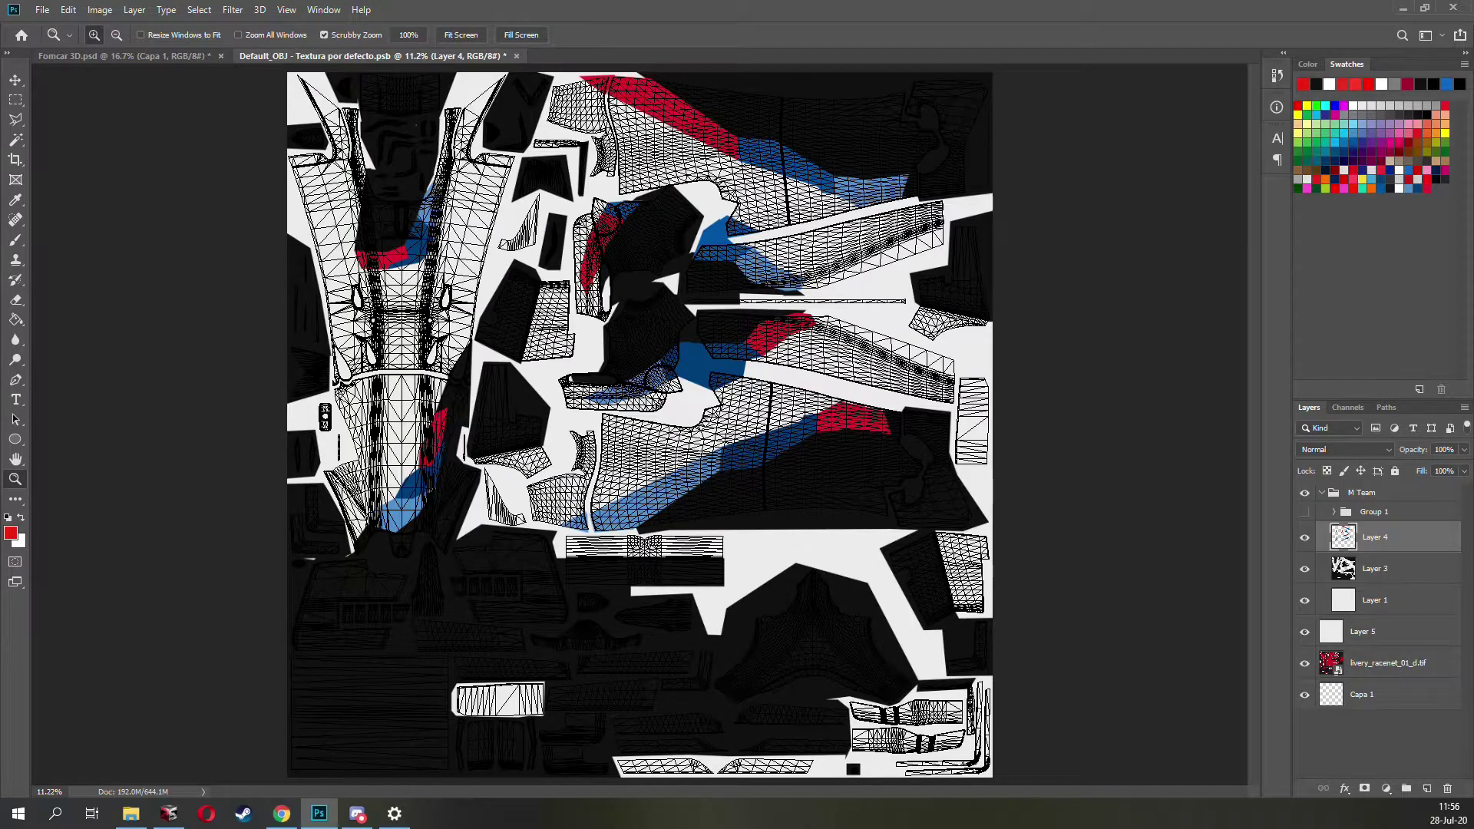
drag(694, 373, 745, 395)
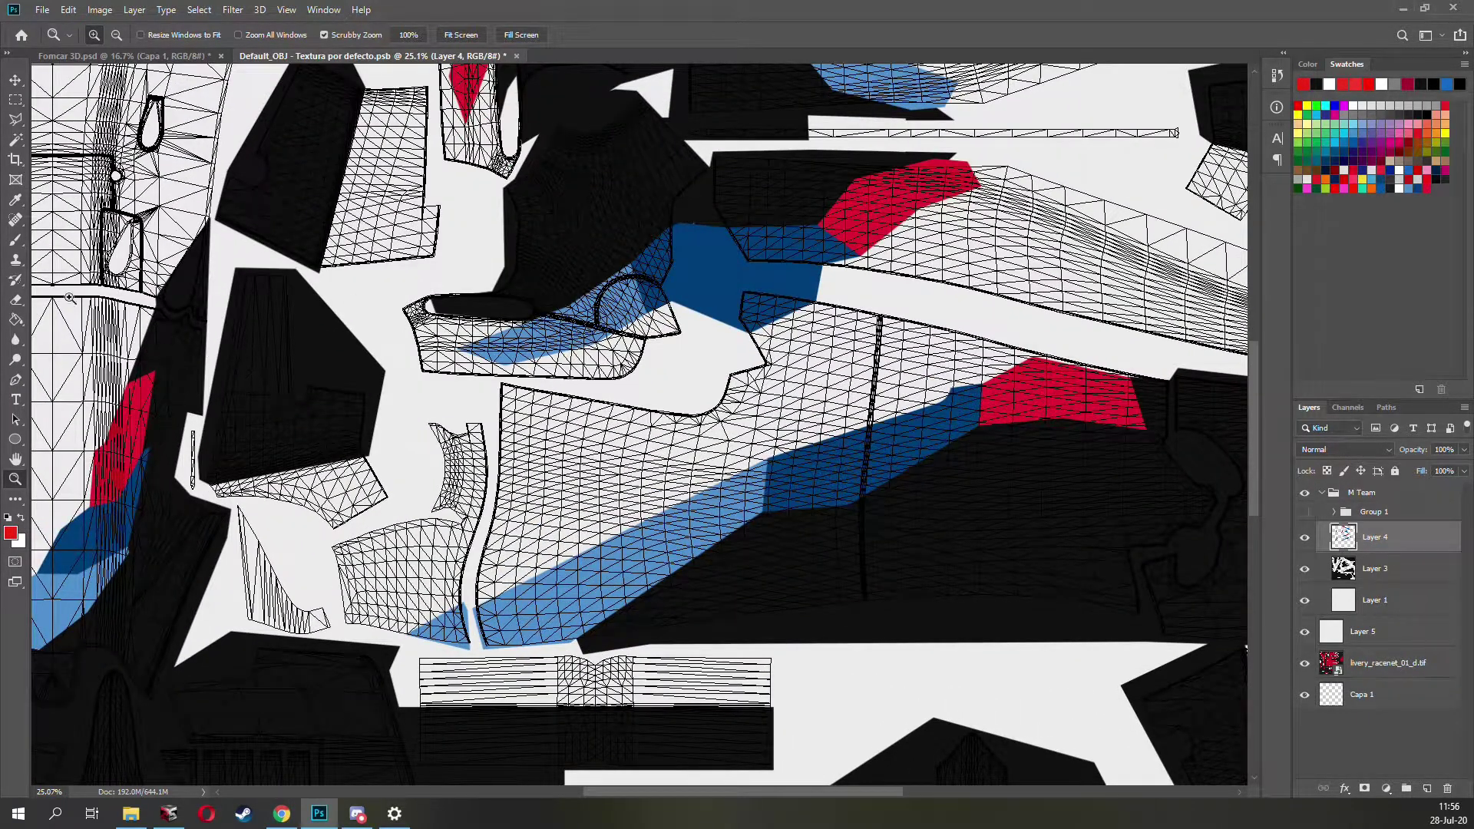
click(15, 119)
click(15, 121)
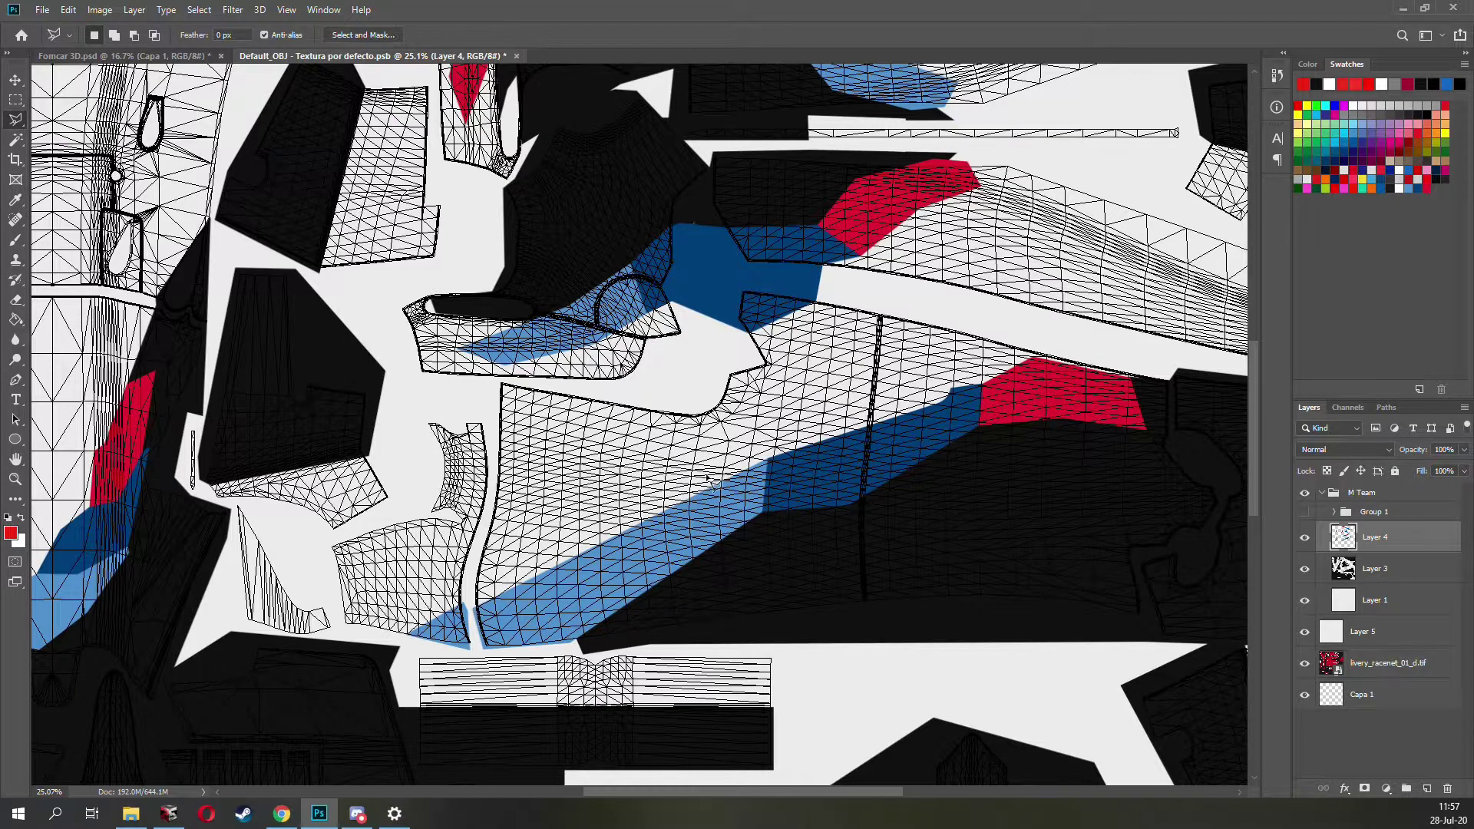
click(769, 459)
click(766, 512)
click(579, 641)
click(478, 651)
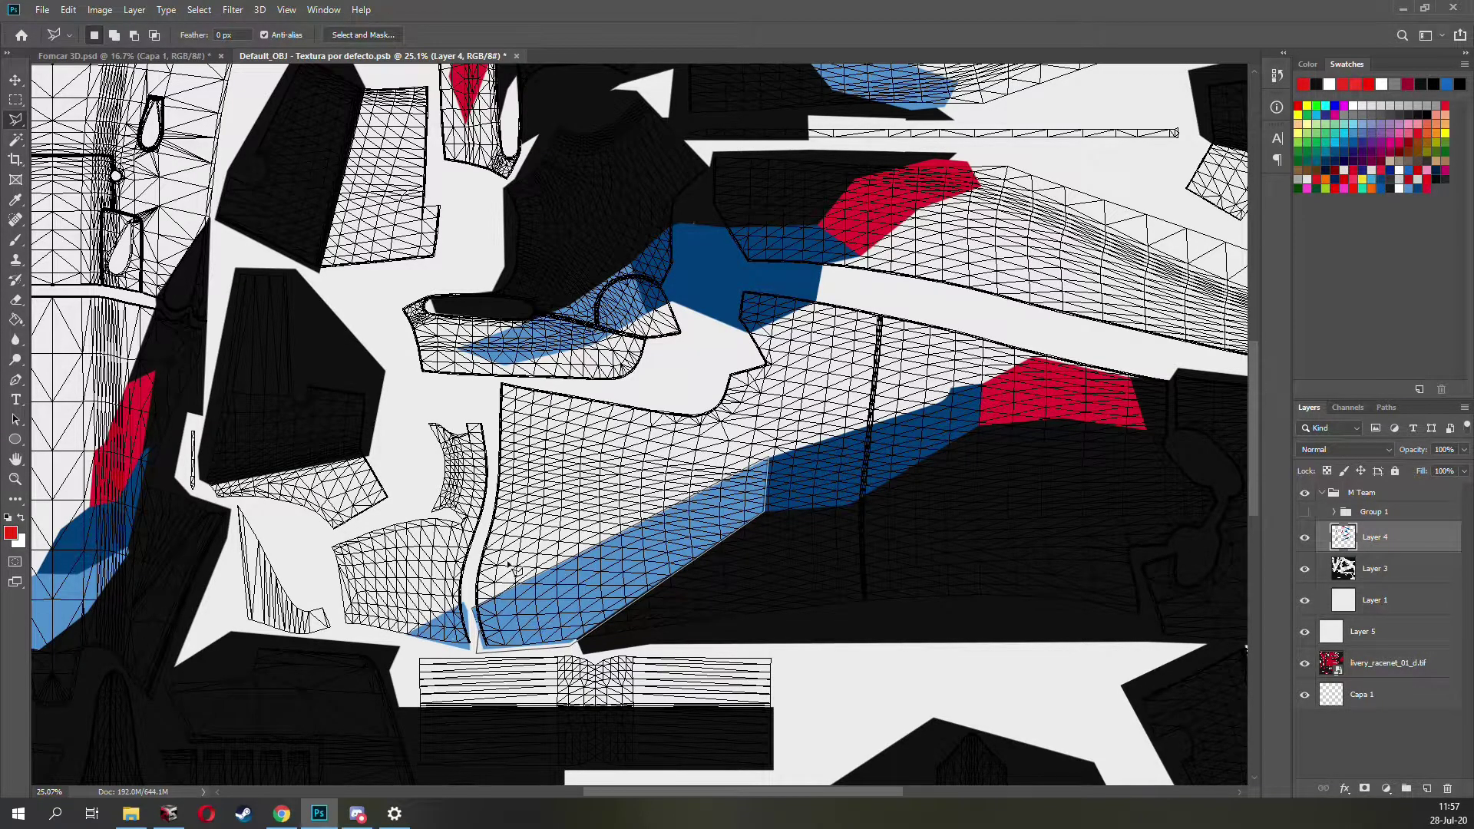
key(Escape)
key(i)
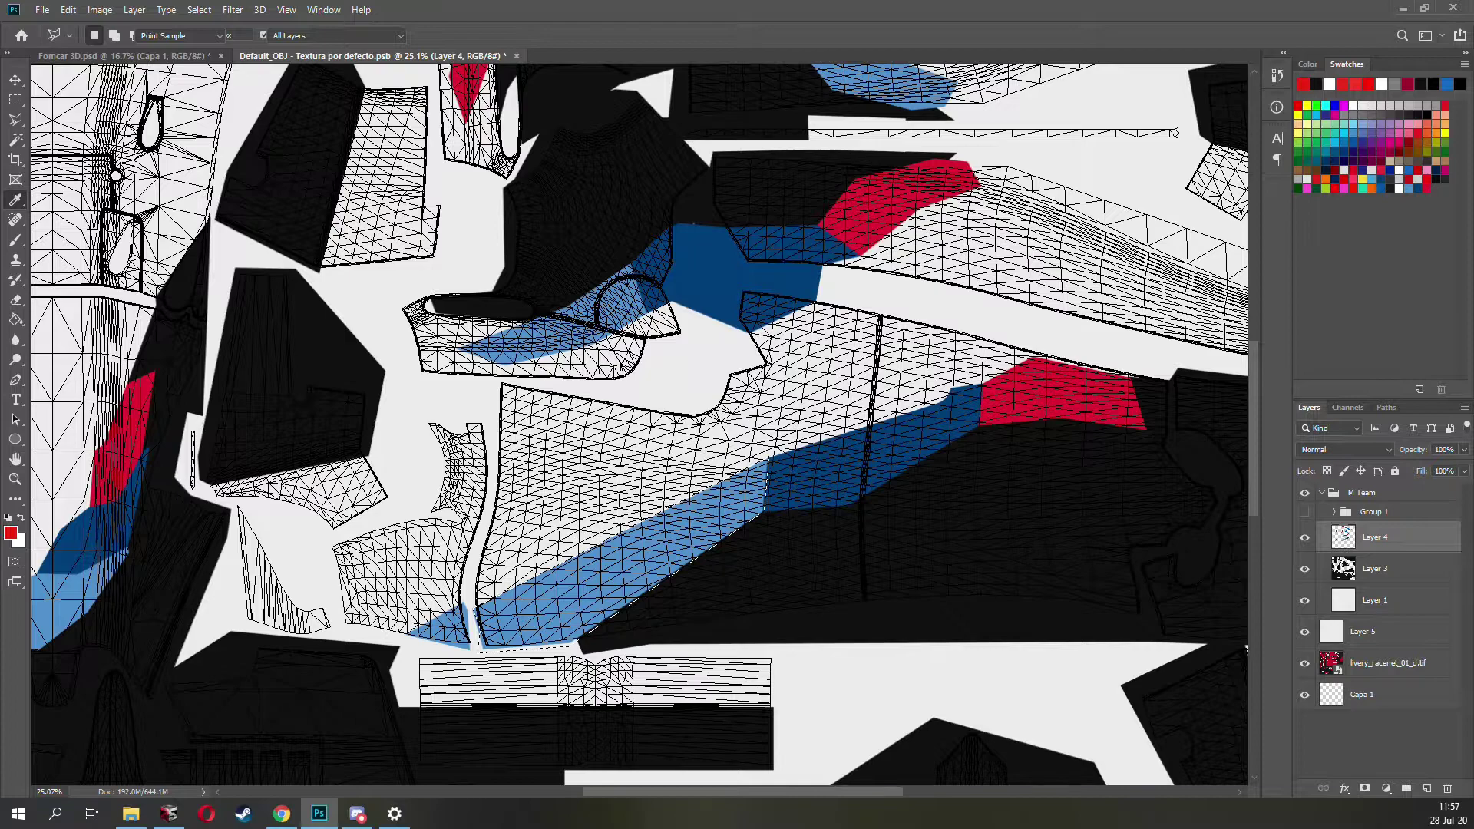
key(shift+F5)
key(Return)
key(l)
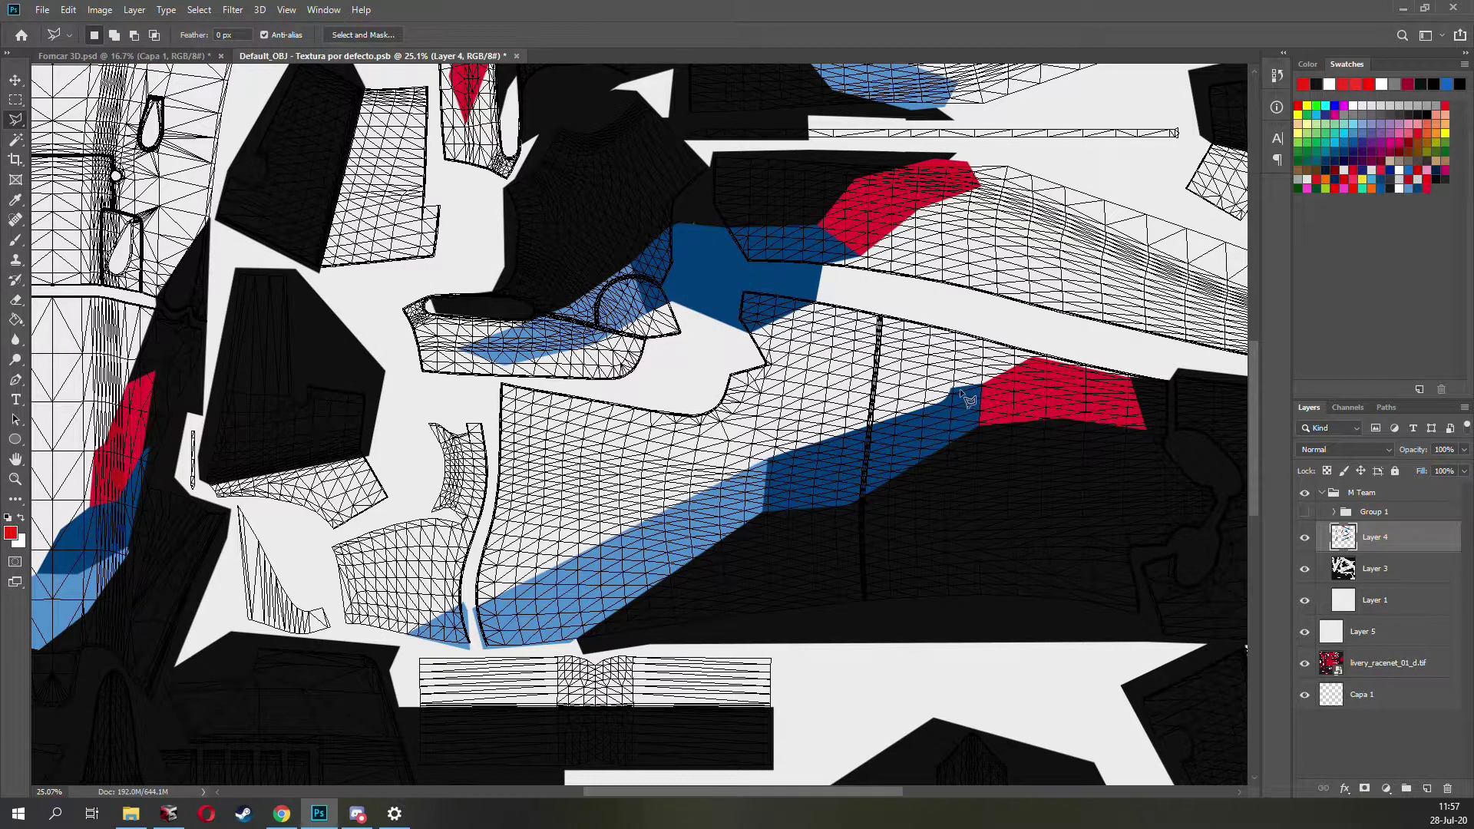
Step: Trace the dark blue stripe beside the red section with the Polygonal Lasso and shift the selection outline left by about 0.028 in
key(z)
mouse_move(997, 403)
mouse_down()
mouse_move(1051, 395)
mouse_move(862, 369)
mouse_move(888, 371)
mouse_up()
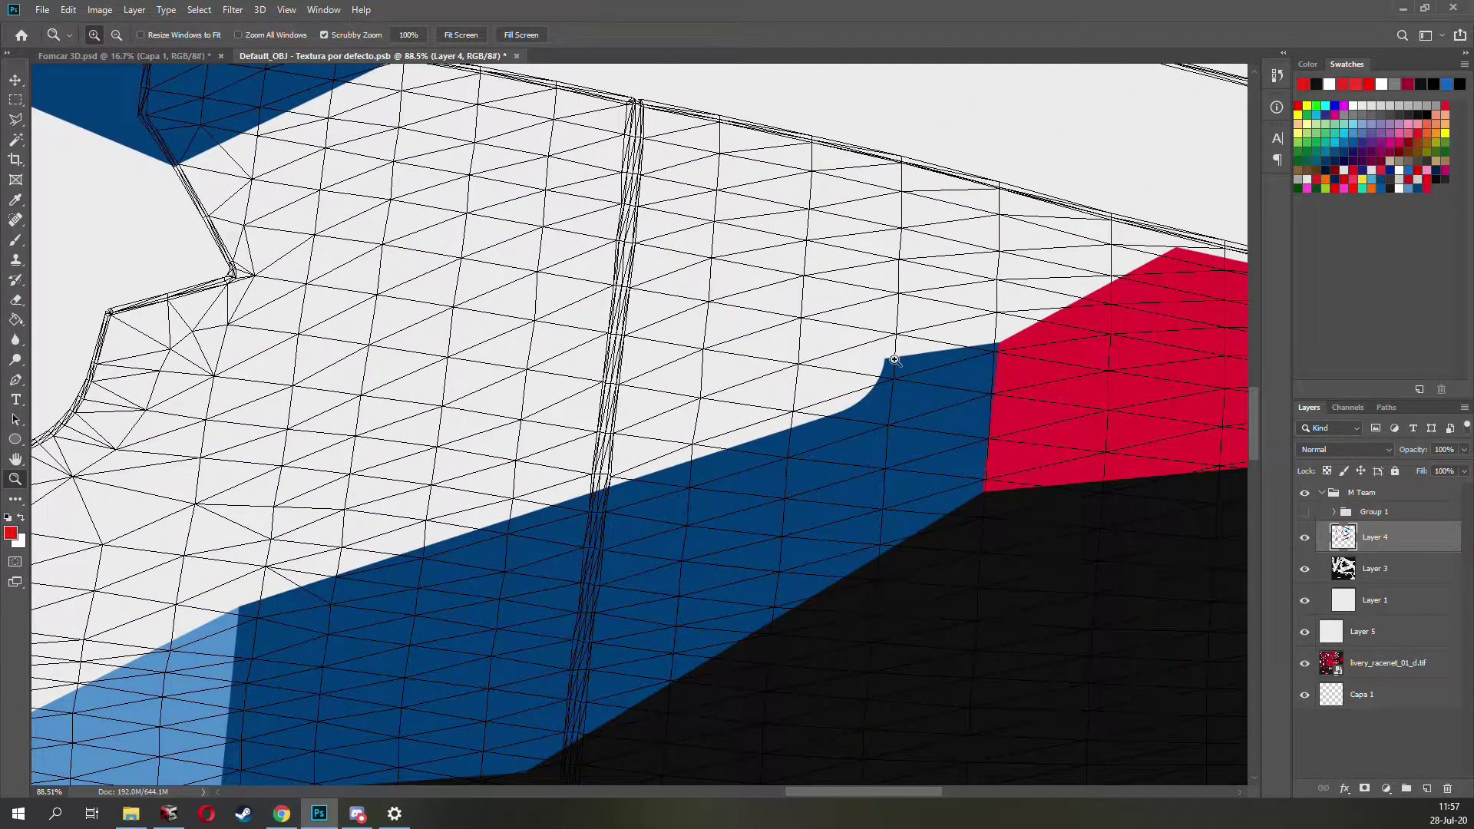
scroll(988, 409, down, 3)
click(15, 119)
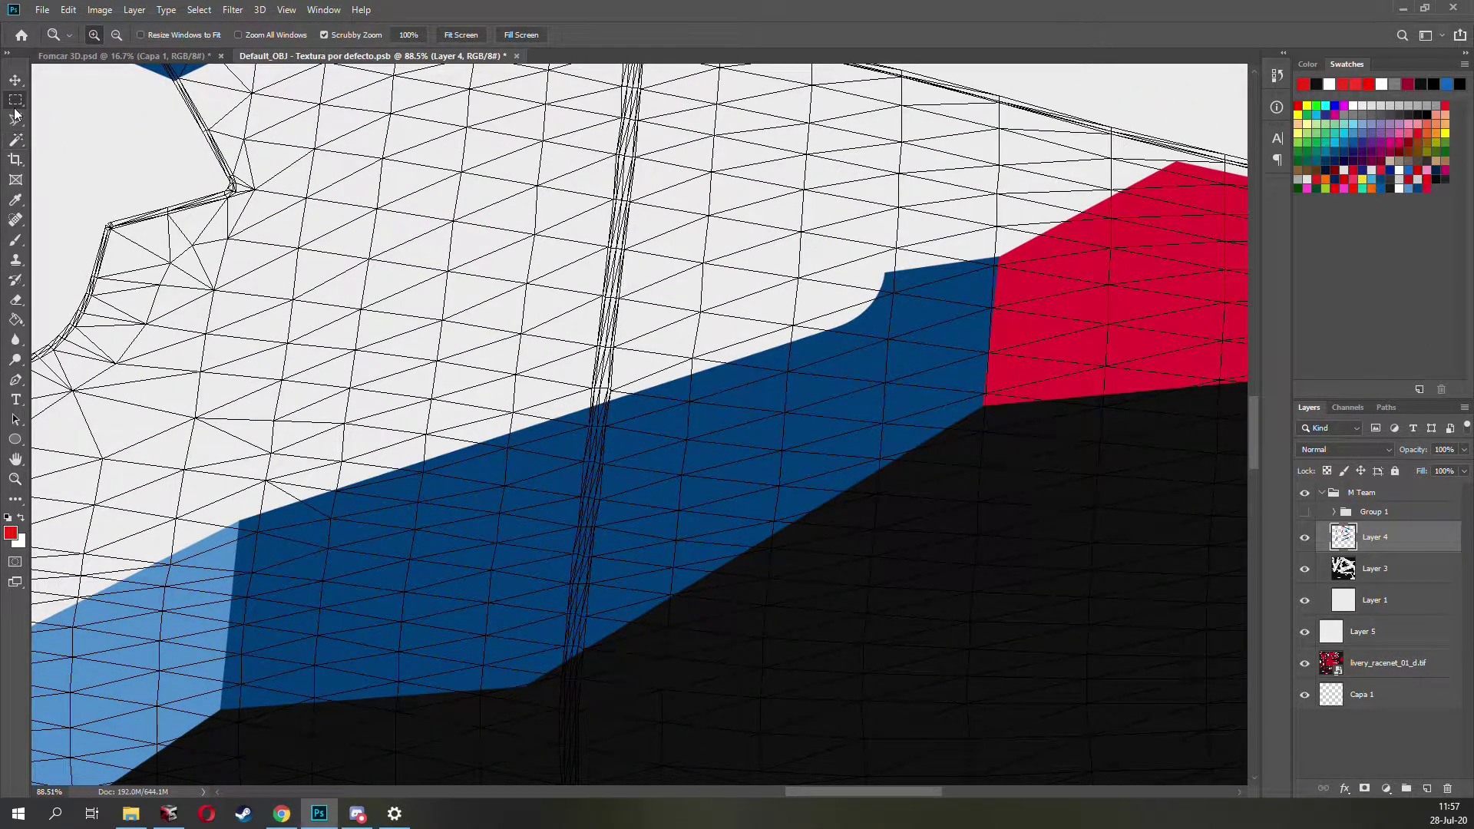
click(239, 524)
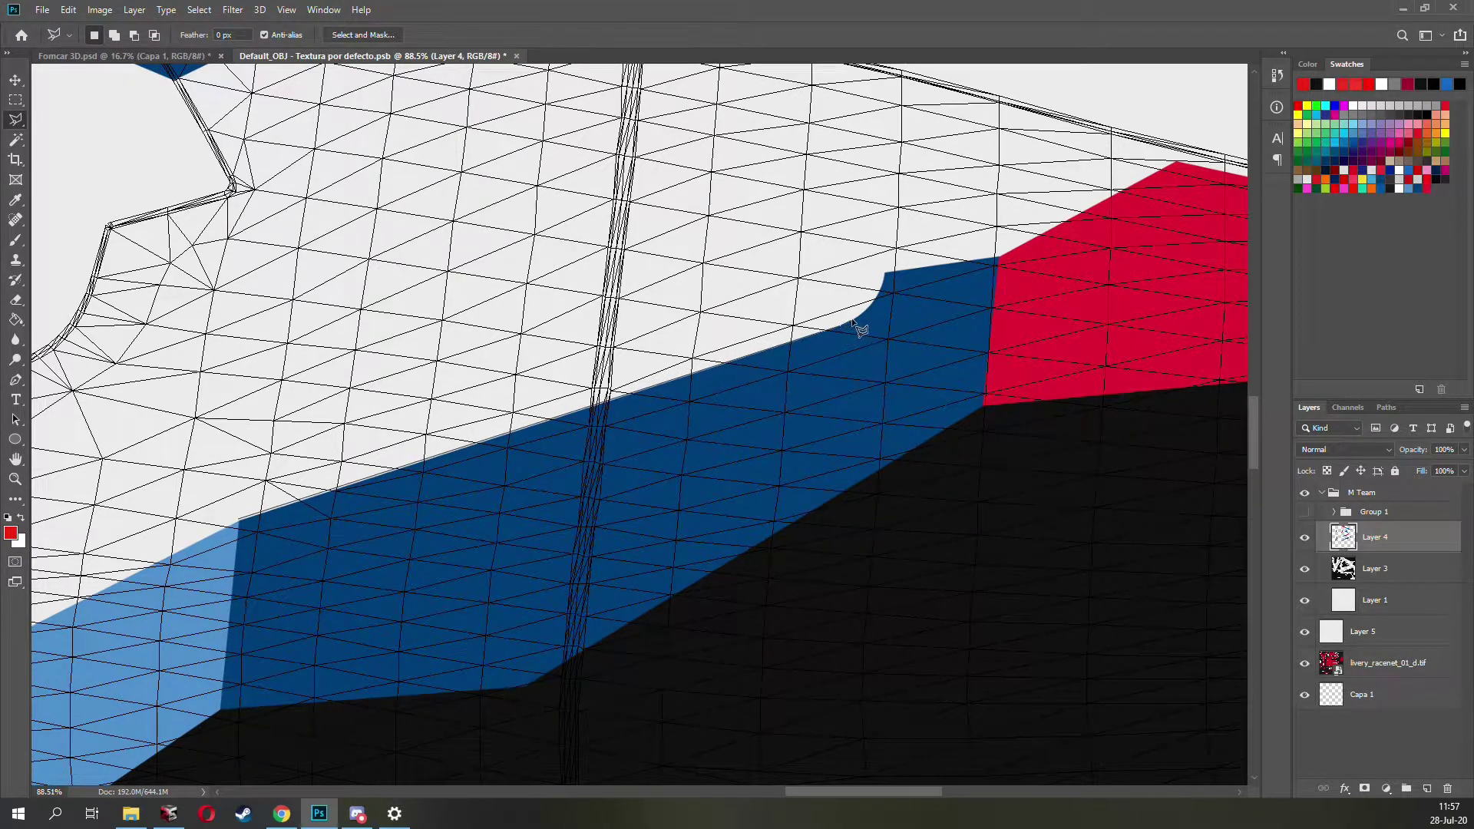
click(879, 307)
click(884, 273)
click(998, 258)
click(987, 406)
click(516, 692)
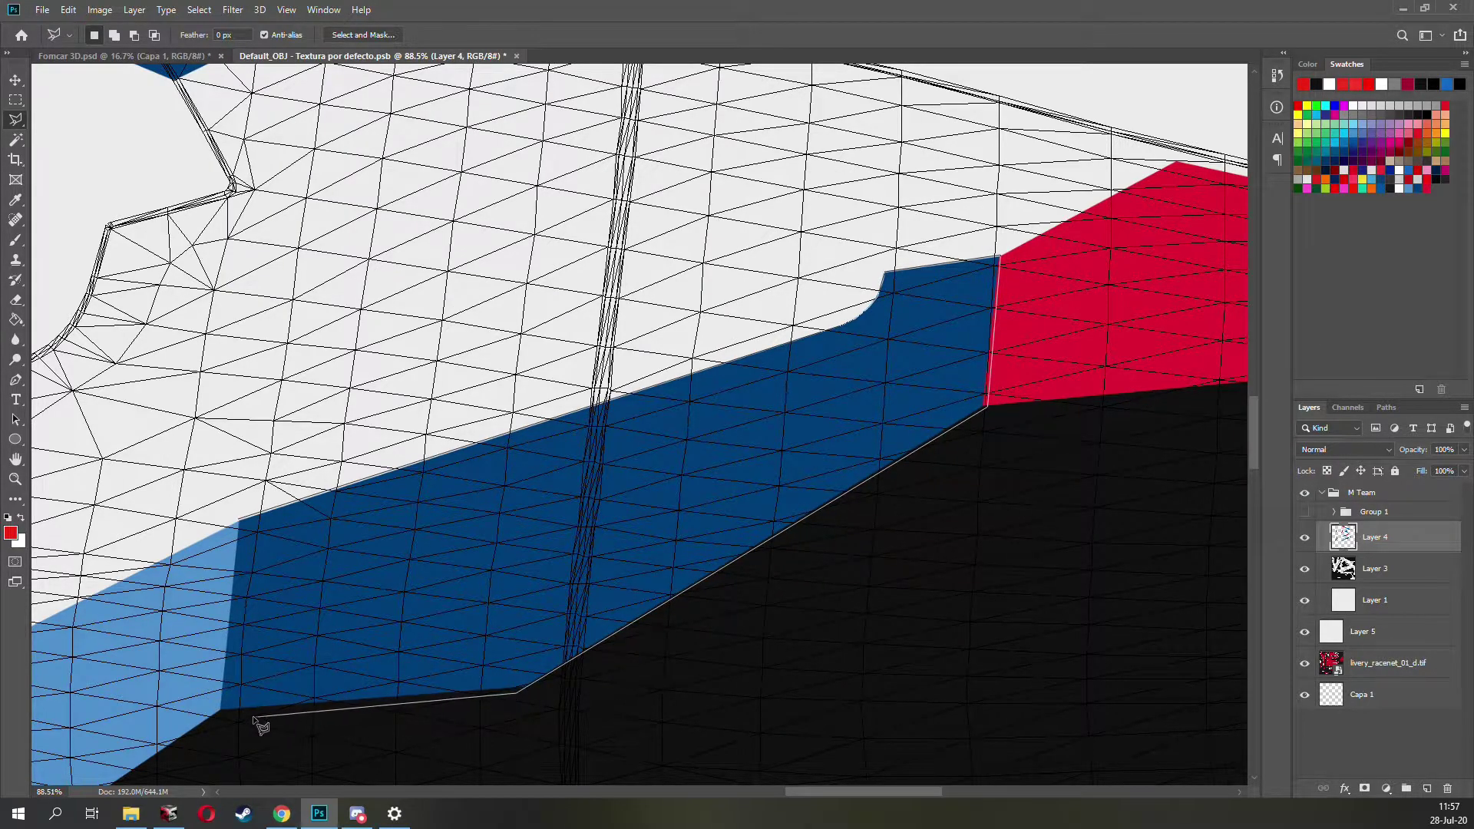
click(224, 712)
drag(699, 447, 604, 447)
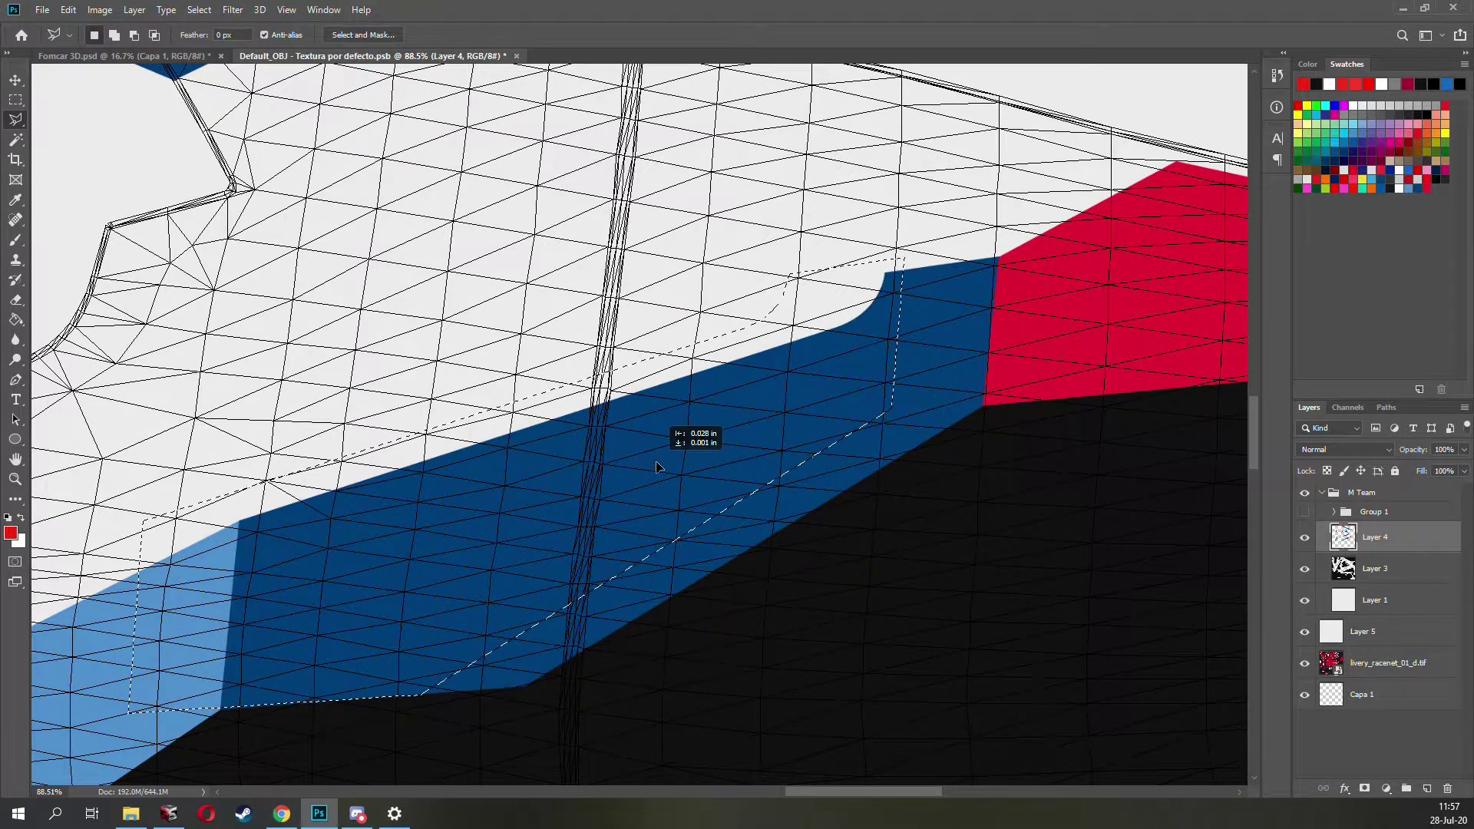
click(15, 478)
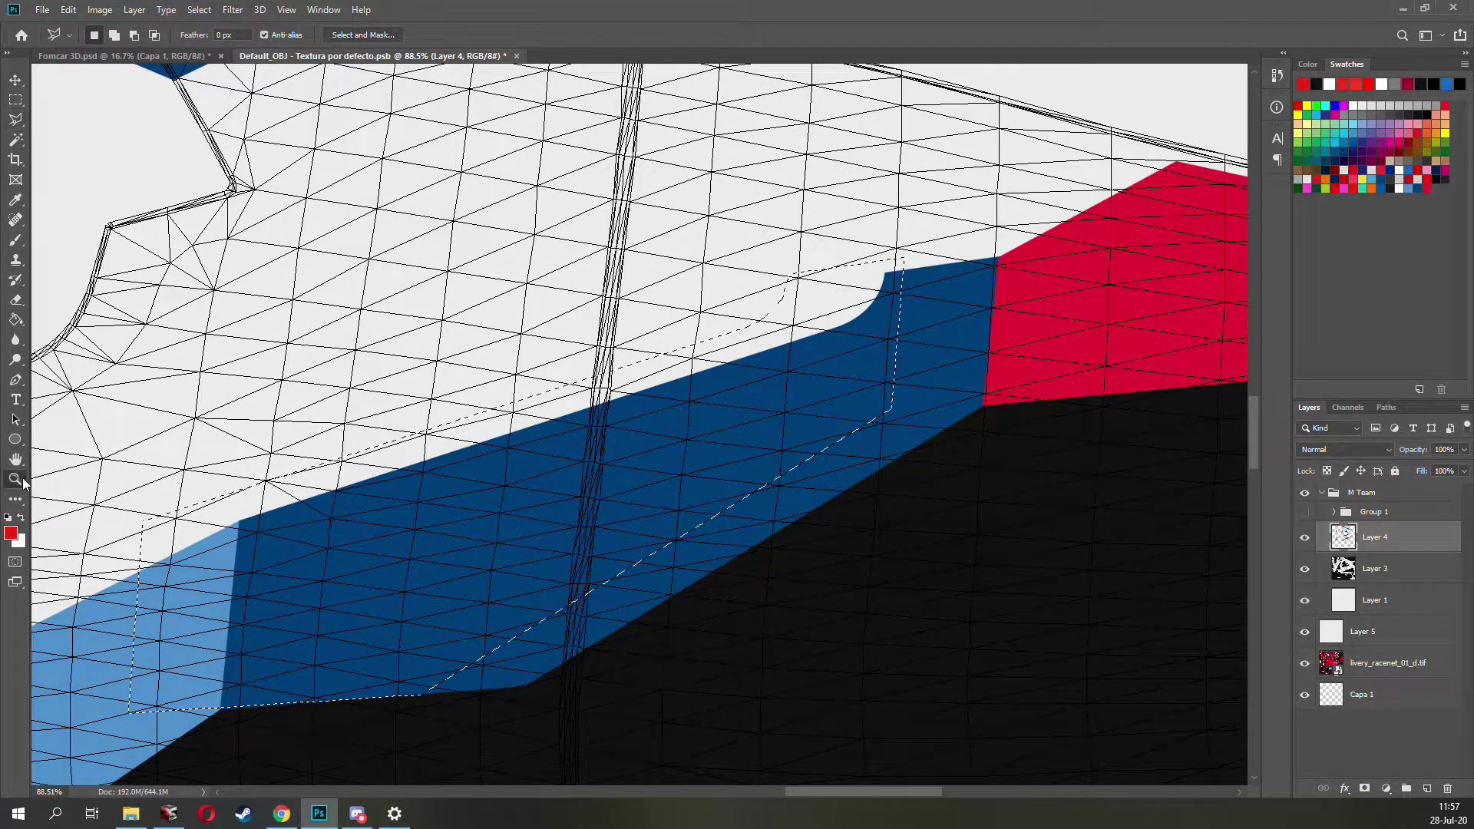
Step: Clear the selection outline around the dark blue stripe
drag(869, 290, 783, 338)
key(l)
click(449, 163)
mouse_move(560, 207)
mouse_down()
mouse_move(585, 223)
mouse_move(632, 326)
mouse_move(612, 418)
mouse_move(588, 410)
mouse_up()
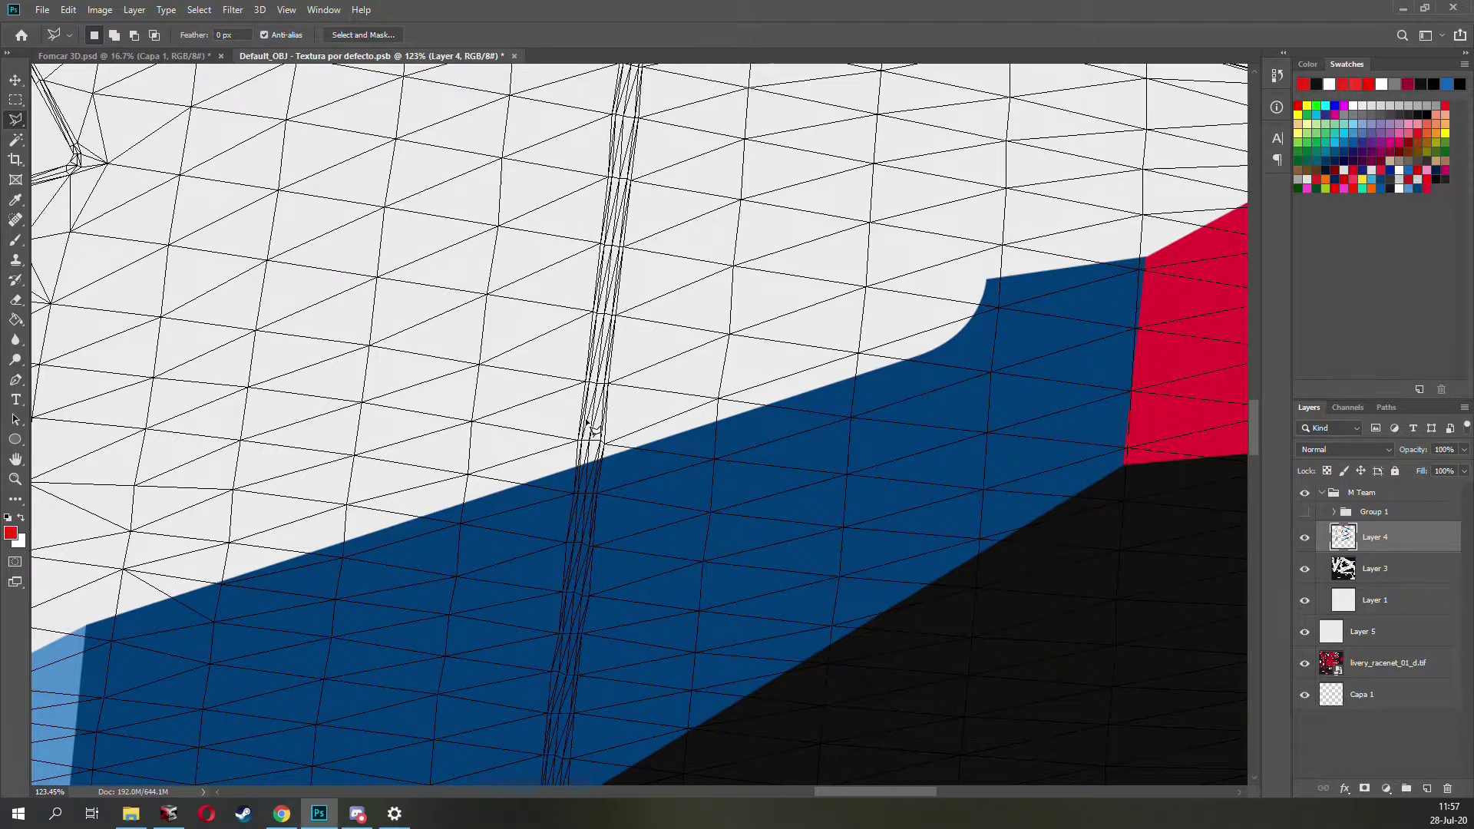
click(602, 351)
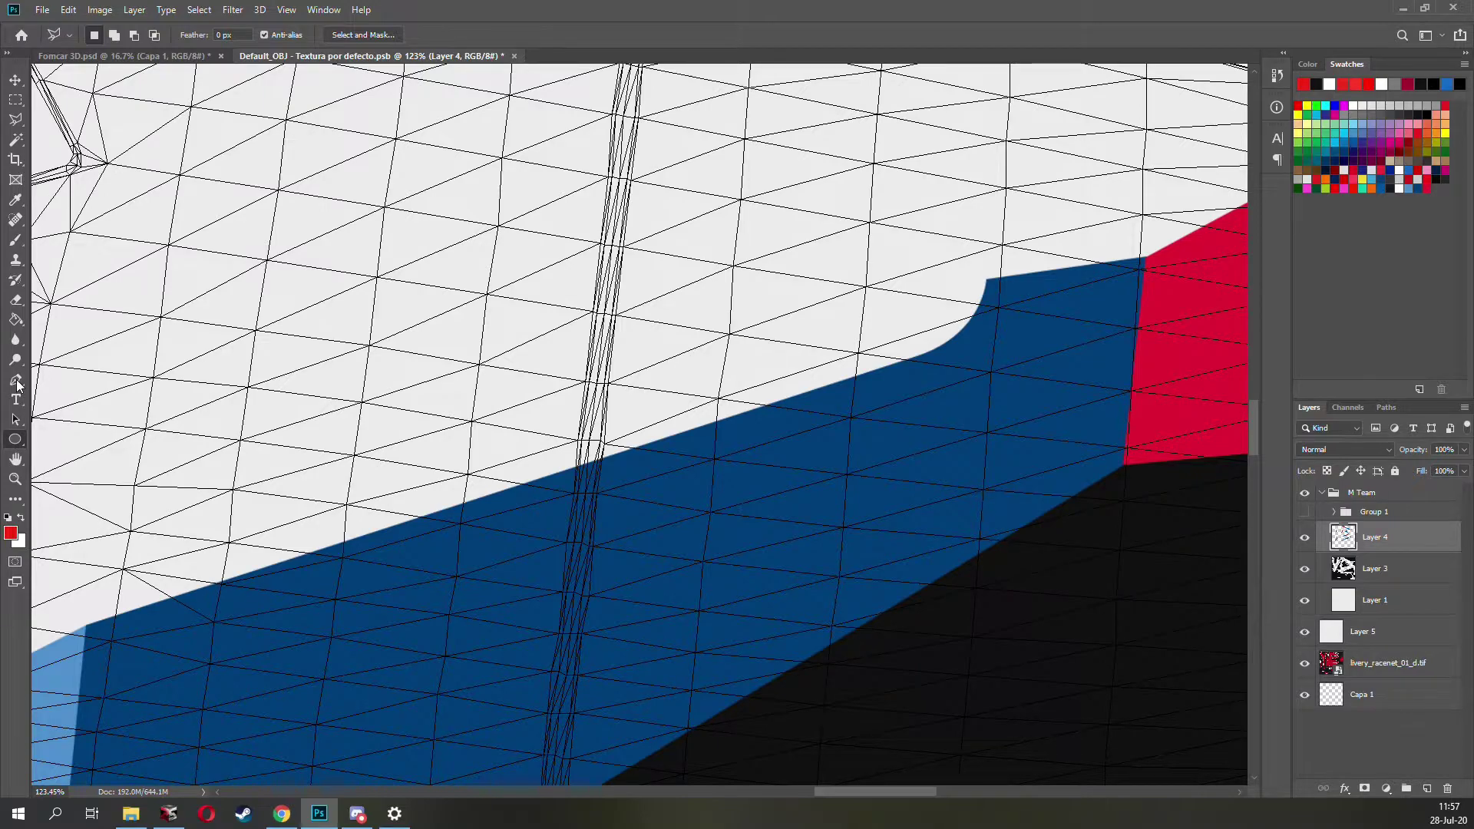
Step: Try to trace the dark blue stripe's upper edge with the Pen tool, curving the path at the notch near the red section
click(17, 382)
click(16, 380)
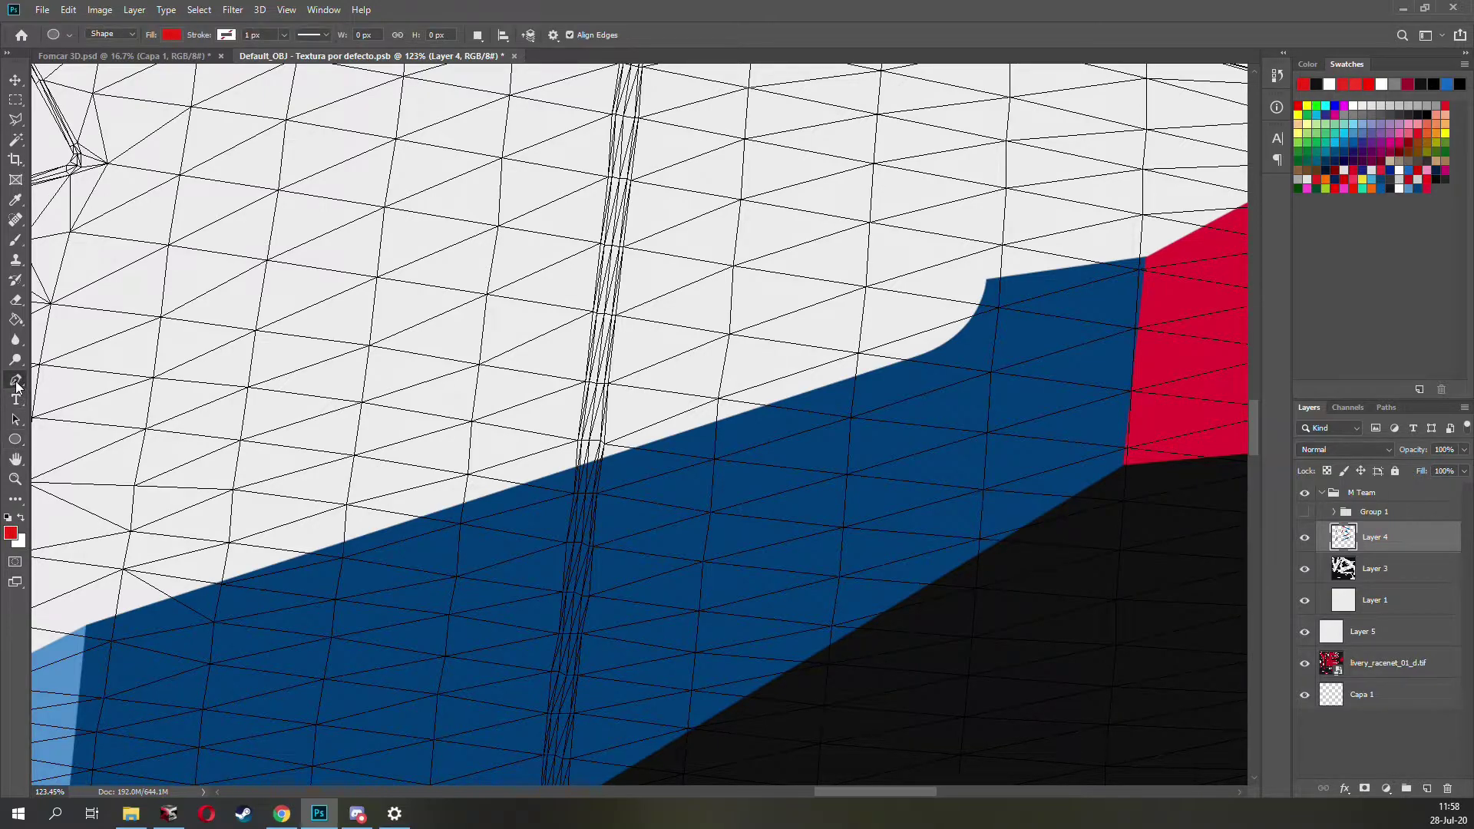
click(85, 629)
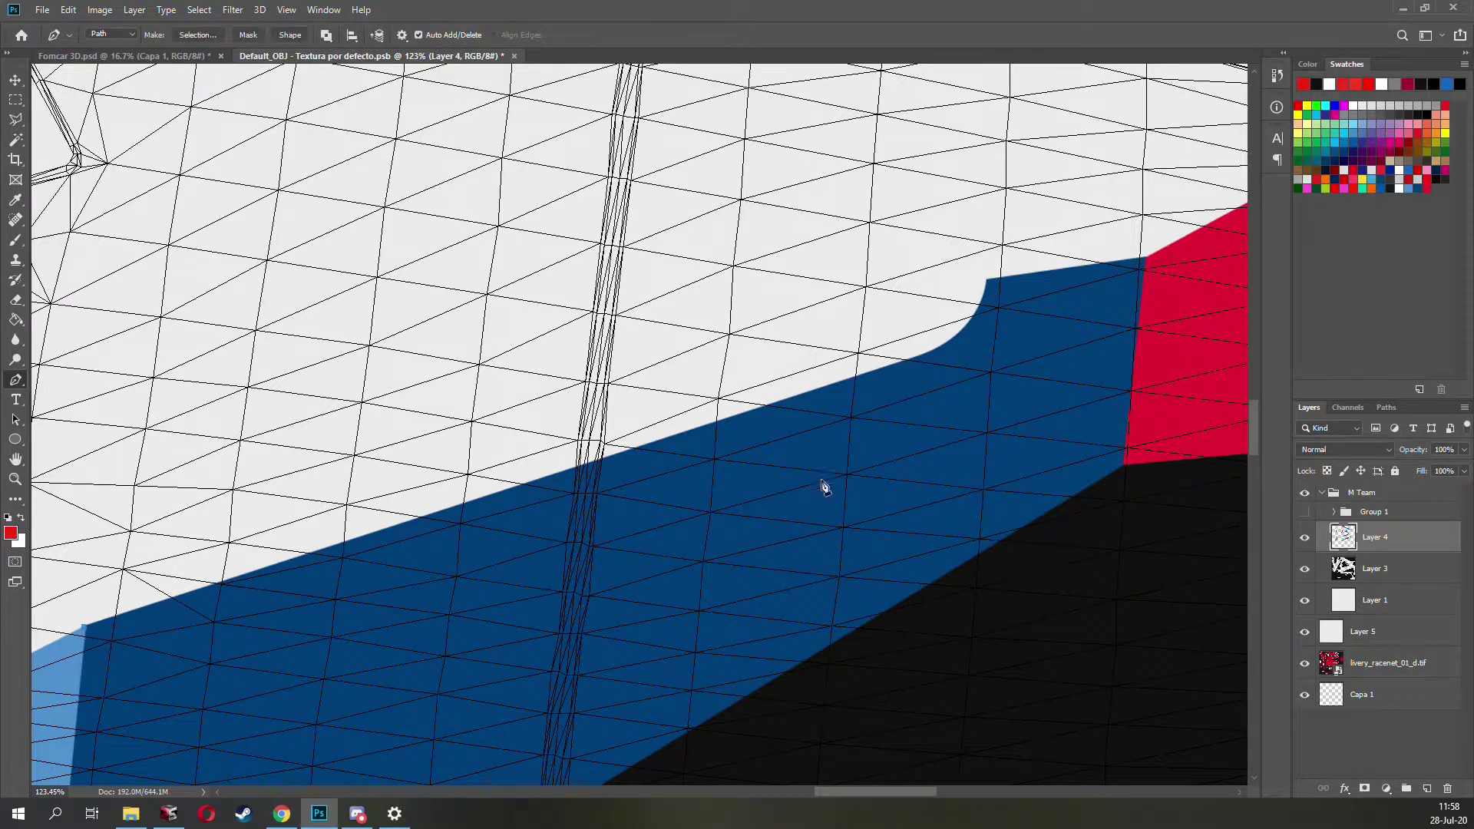
click(858, 376)
key(ctrl+z)
drag(989, 282, 998, 203)
key(Return)
Step: Fit the whole car texture on screen and make Group 1 with the sponsor logos visible in the M Team group
click(15, 479)
right_click(432, 393)
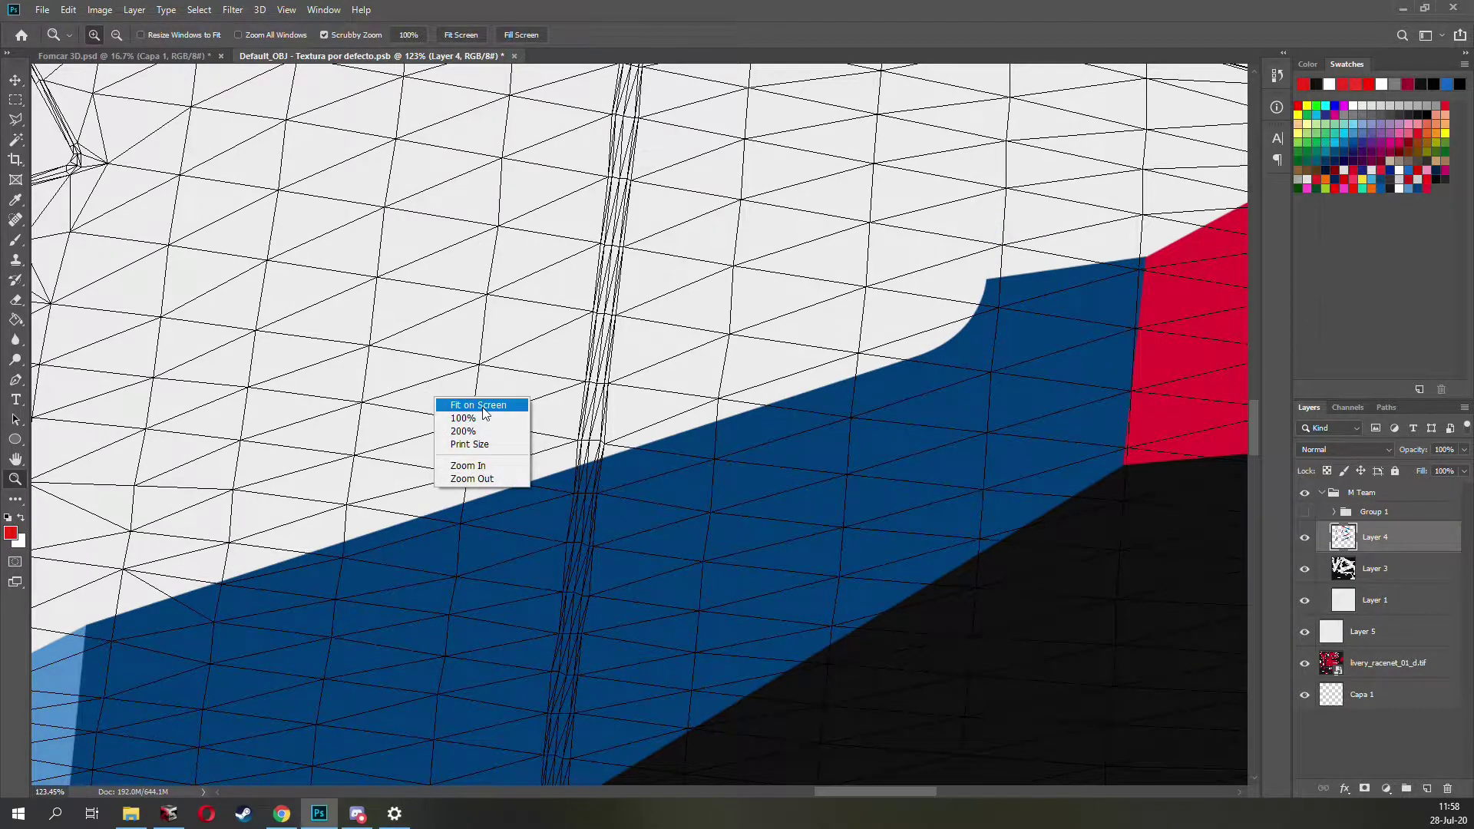
click(483, 404)
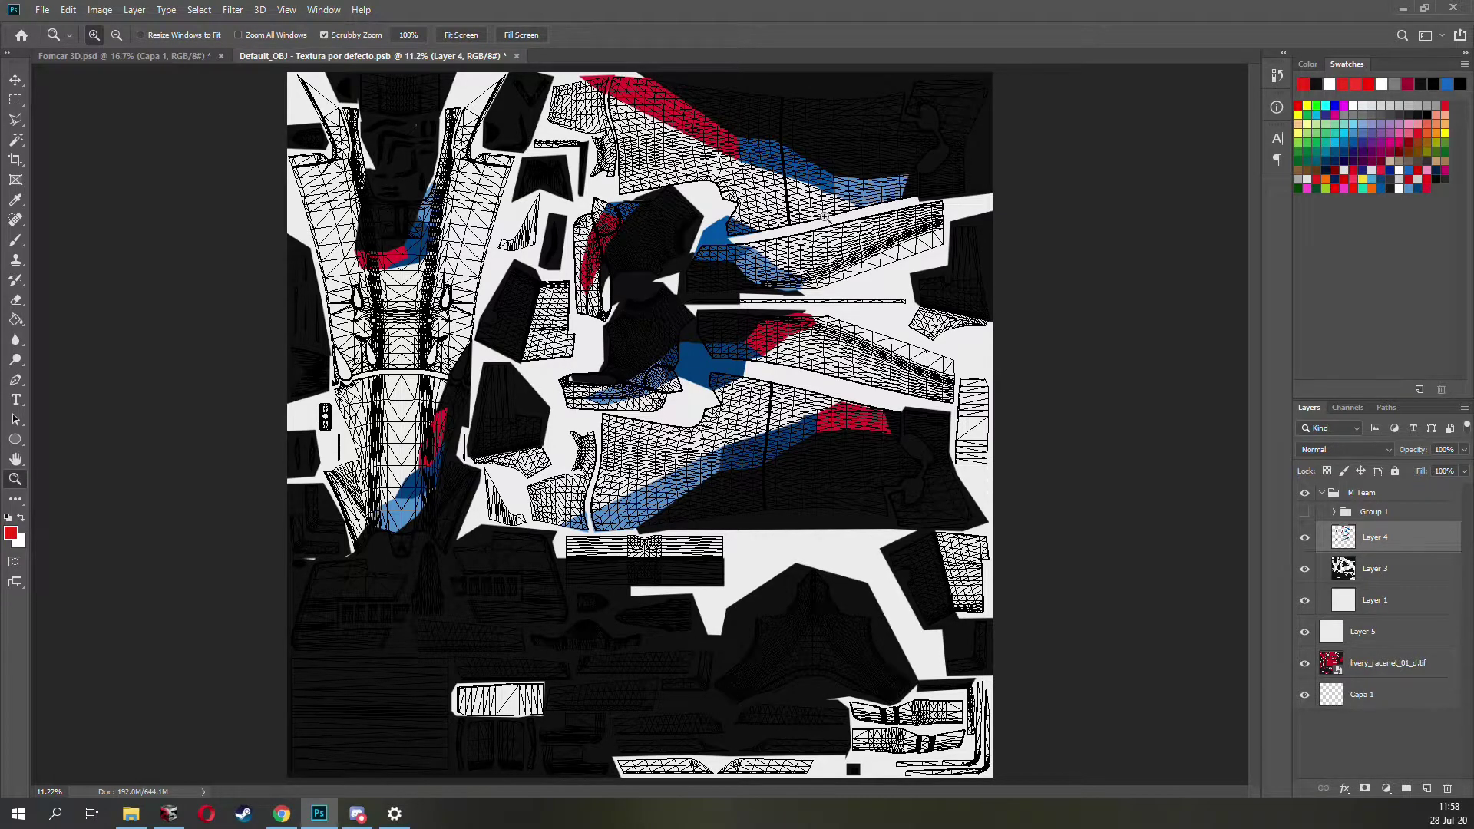
click(1304, 512)
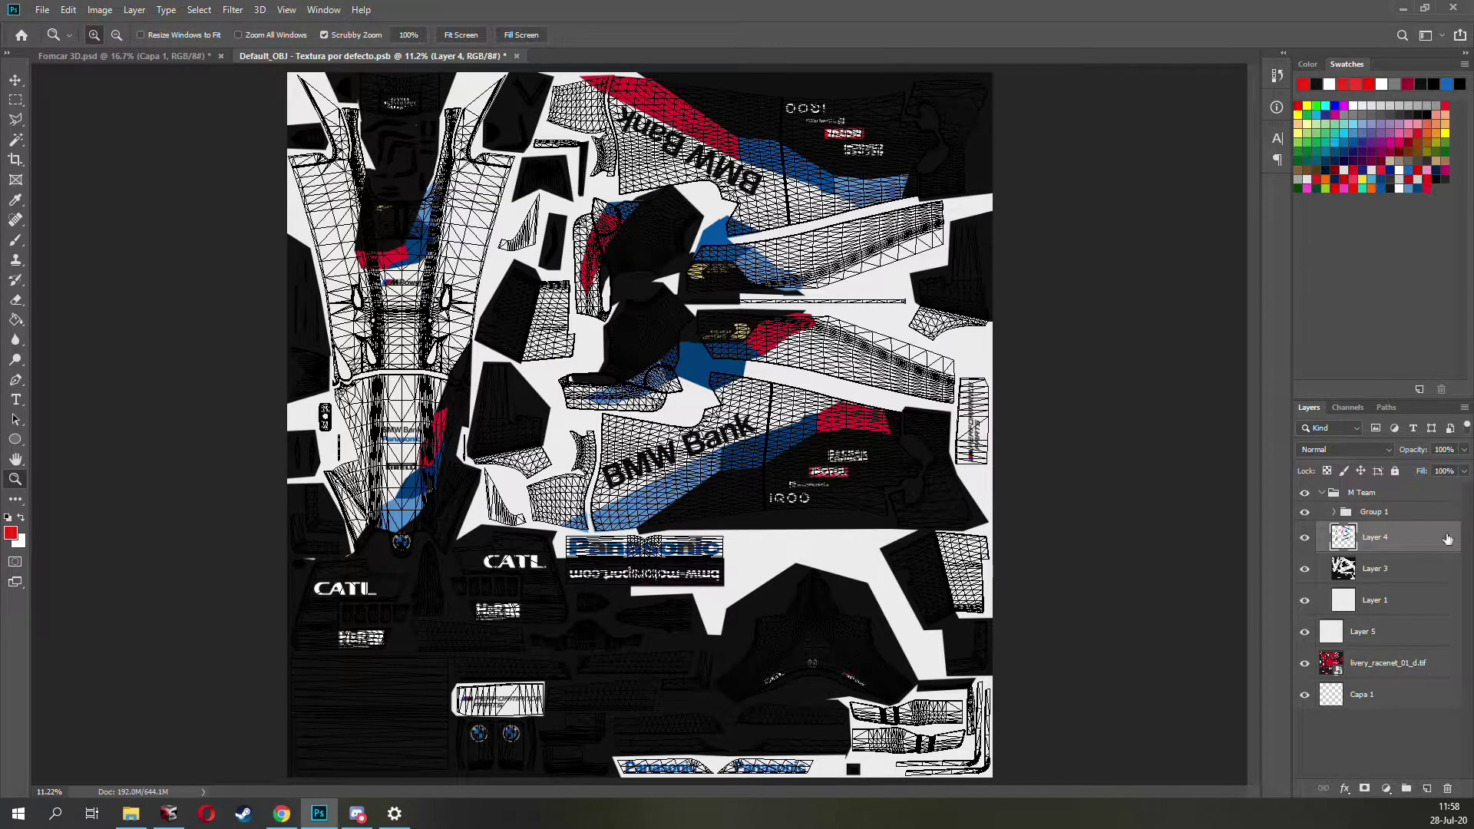
Step: Compare the livery with and without the Group 1 sponsor logos and inspect the logo placement on the sidepod and wings
click(1331, 518)
click(1334, 512)
click(1334, 511)
click(1304, 513)
click(1304, 513)
click(1304, 513)
click(1304, 513)
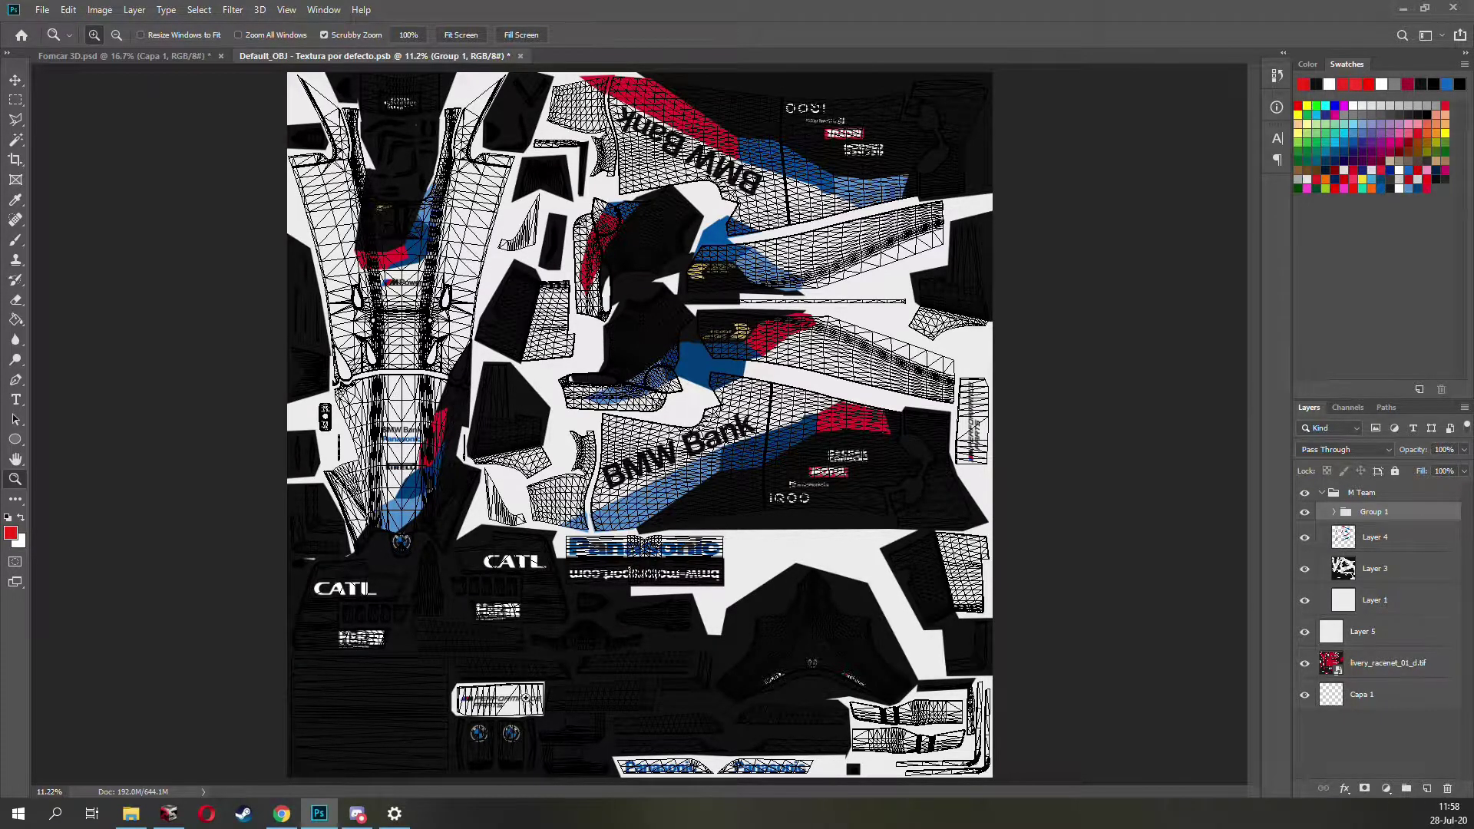
mouse_move(744, 327)
mouse_down()
mouse_move(843, 317)
mouse_move(760, 315)
mouse_up()
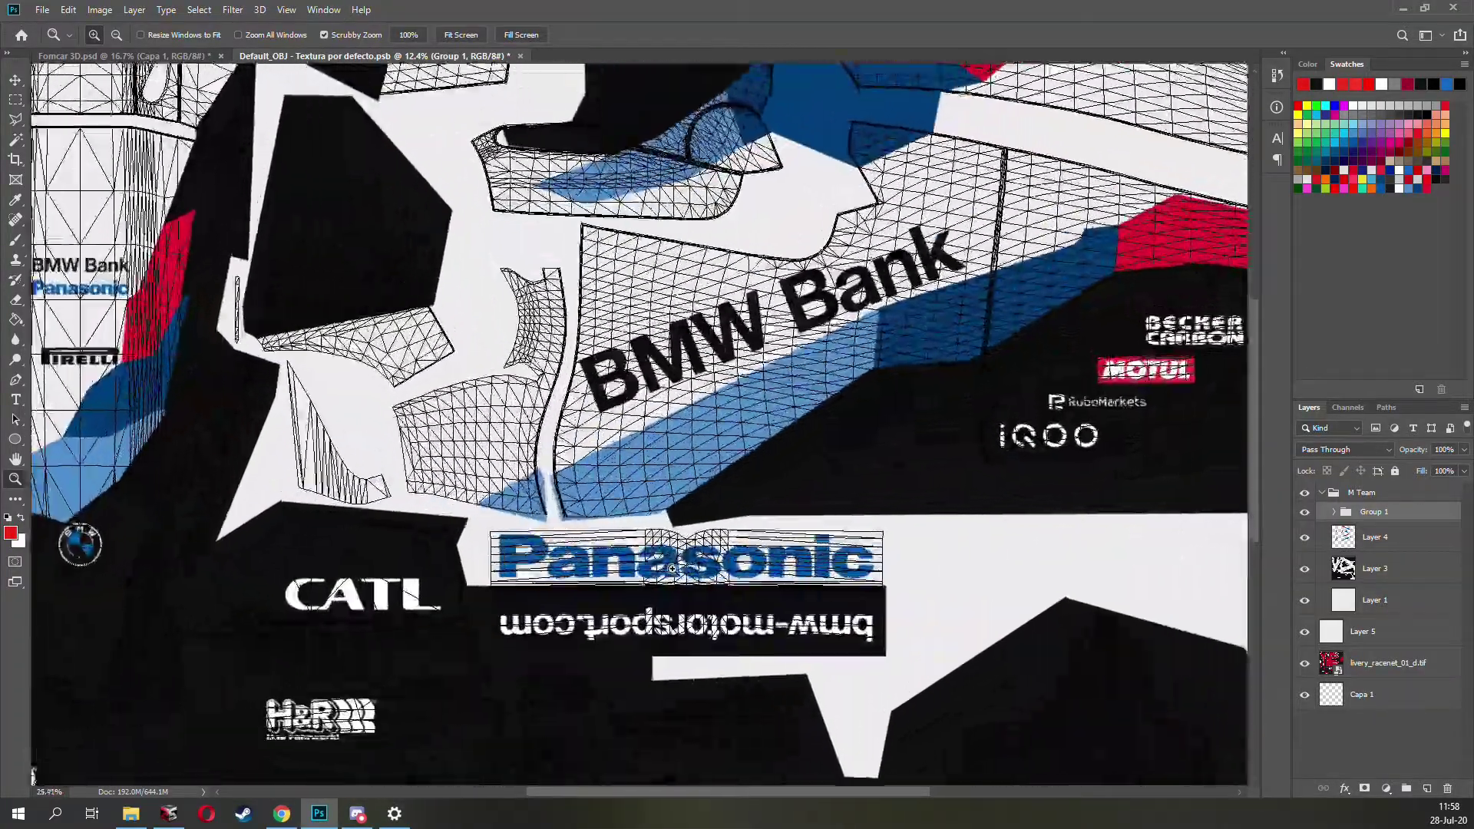
mouse_move(618, 579)
mouse_down()
mouse_move(675, 564)
mouse_move(606, 567)
mouse_up()
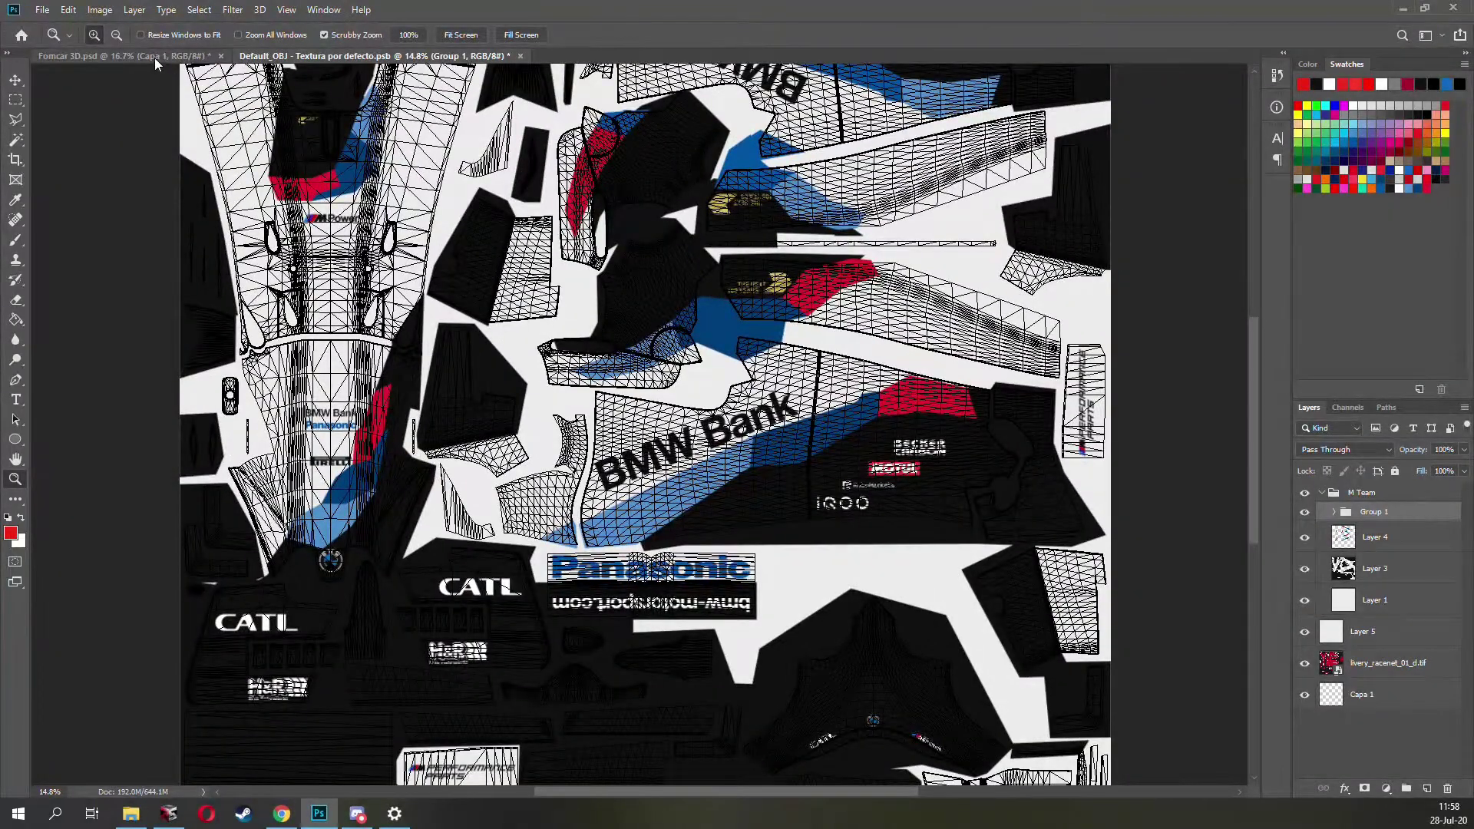
Step: Check the livery on the 3D car in Fomcar 3D.psd, orbiting to its side and examining the engine cover, nose and wings
click(154, 57)
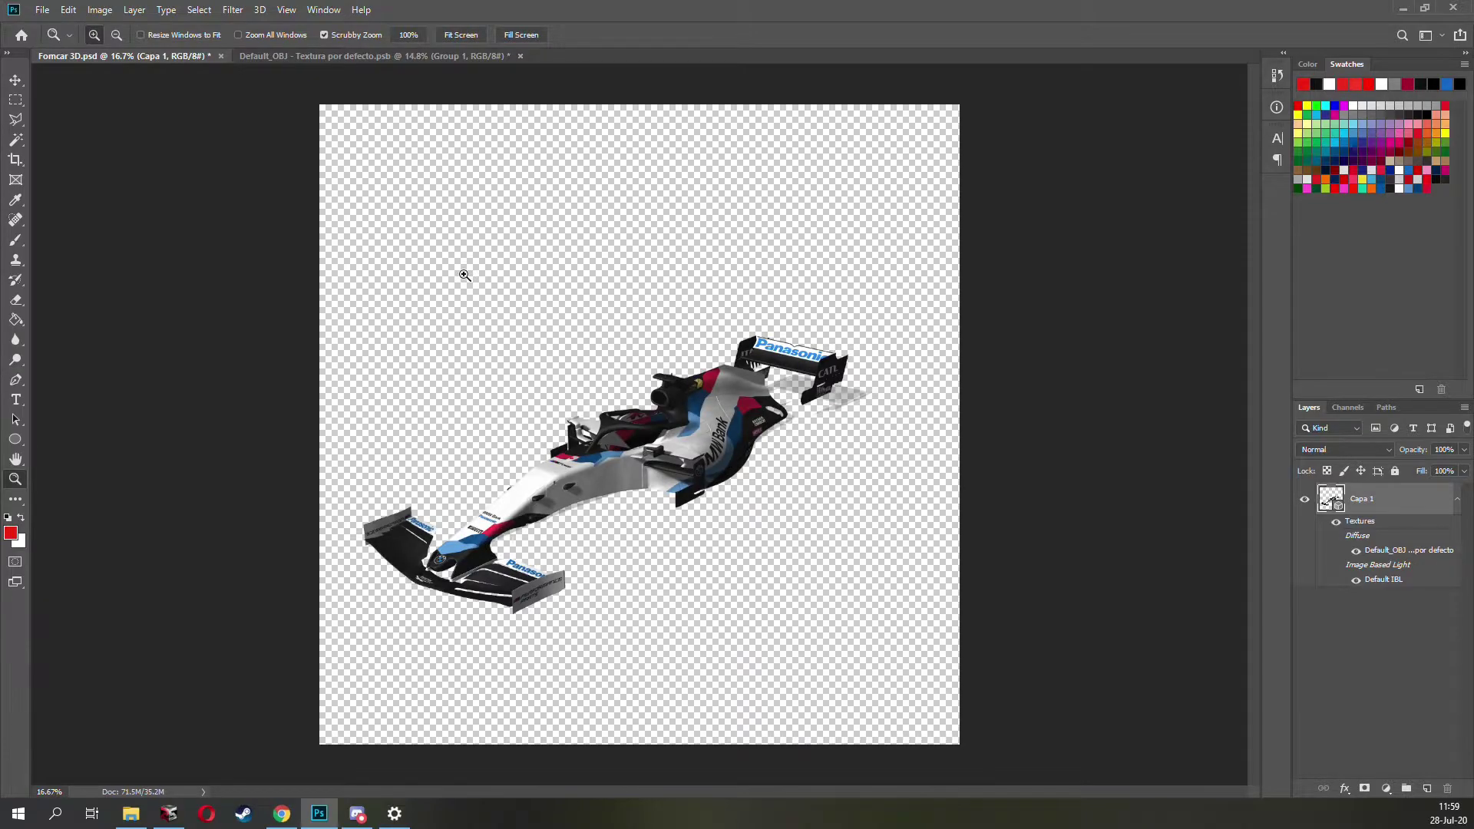
click(14, 79)
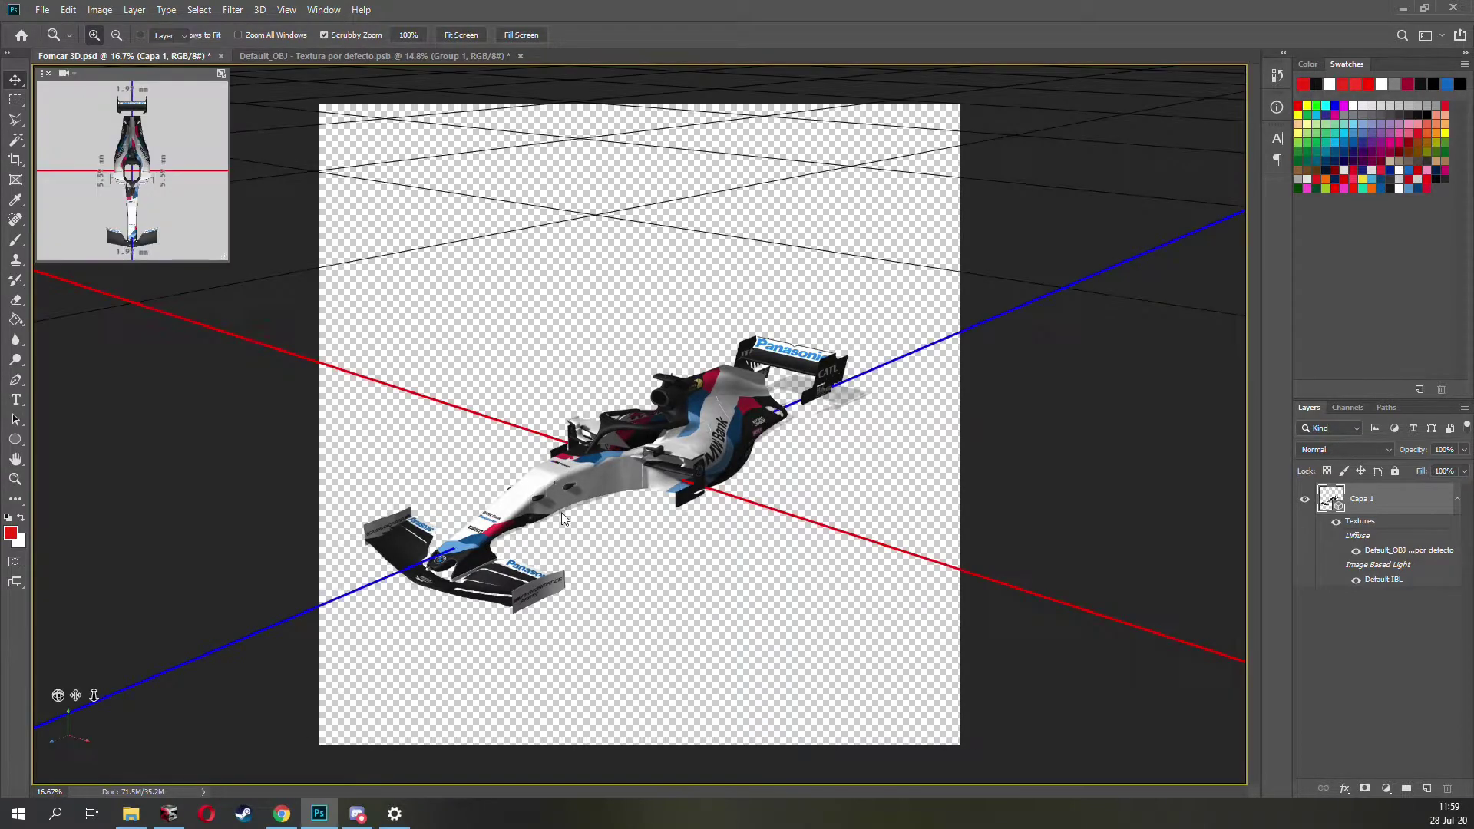
drag(614, 335, 561, 336)
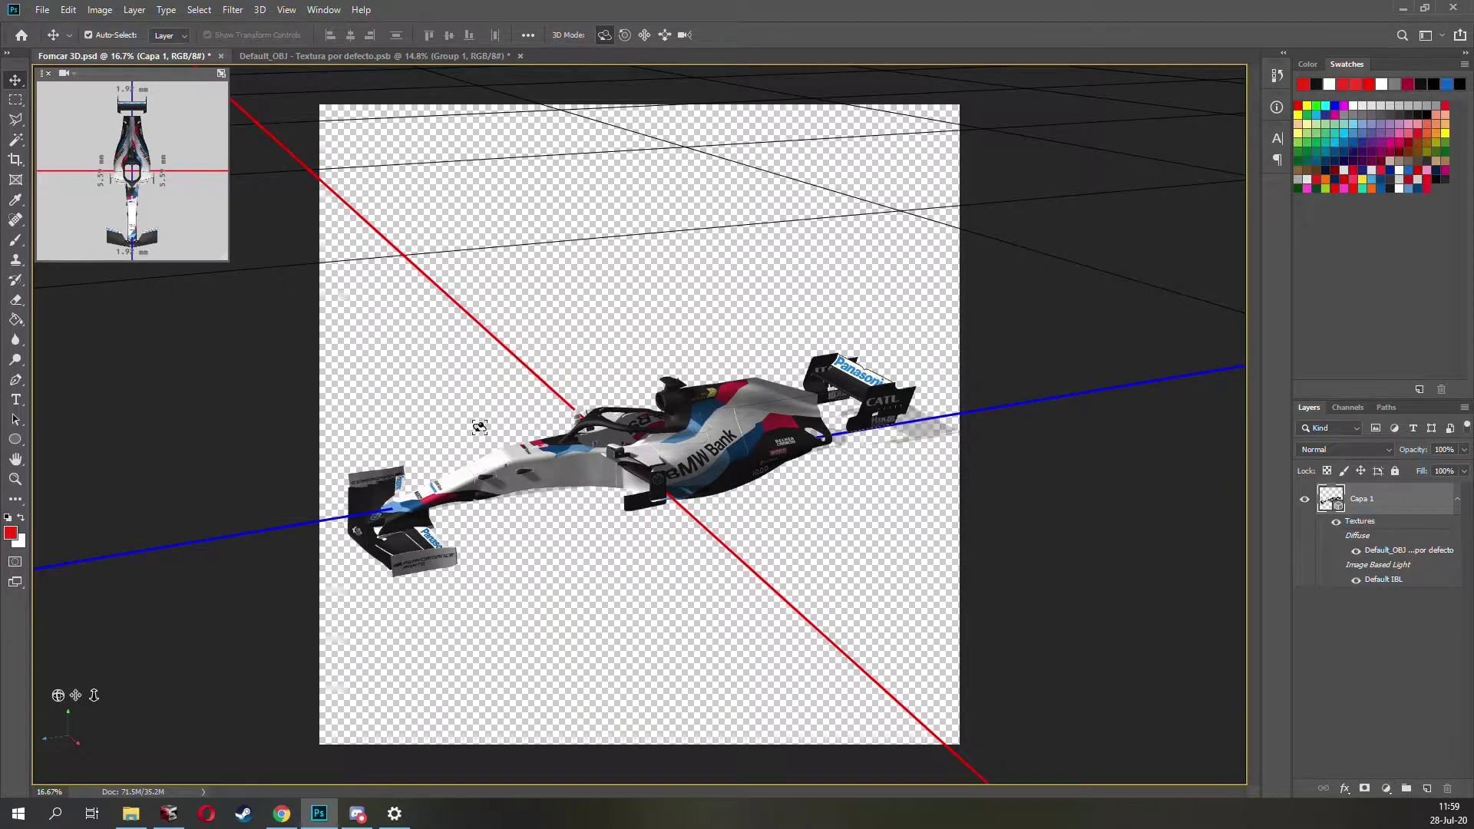
click(15, 478)
drag(710, 407, 614, 368)
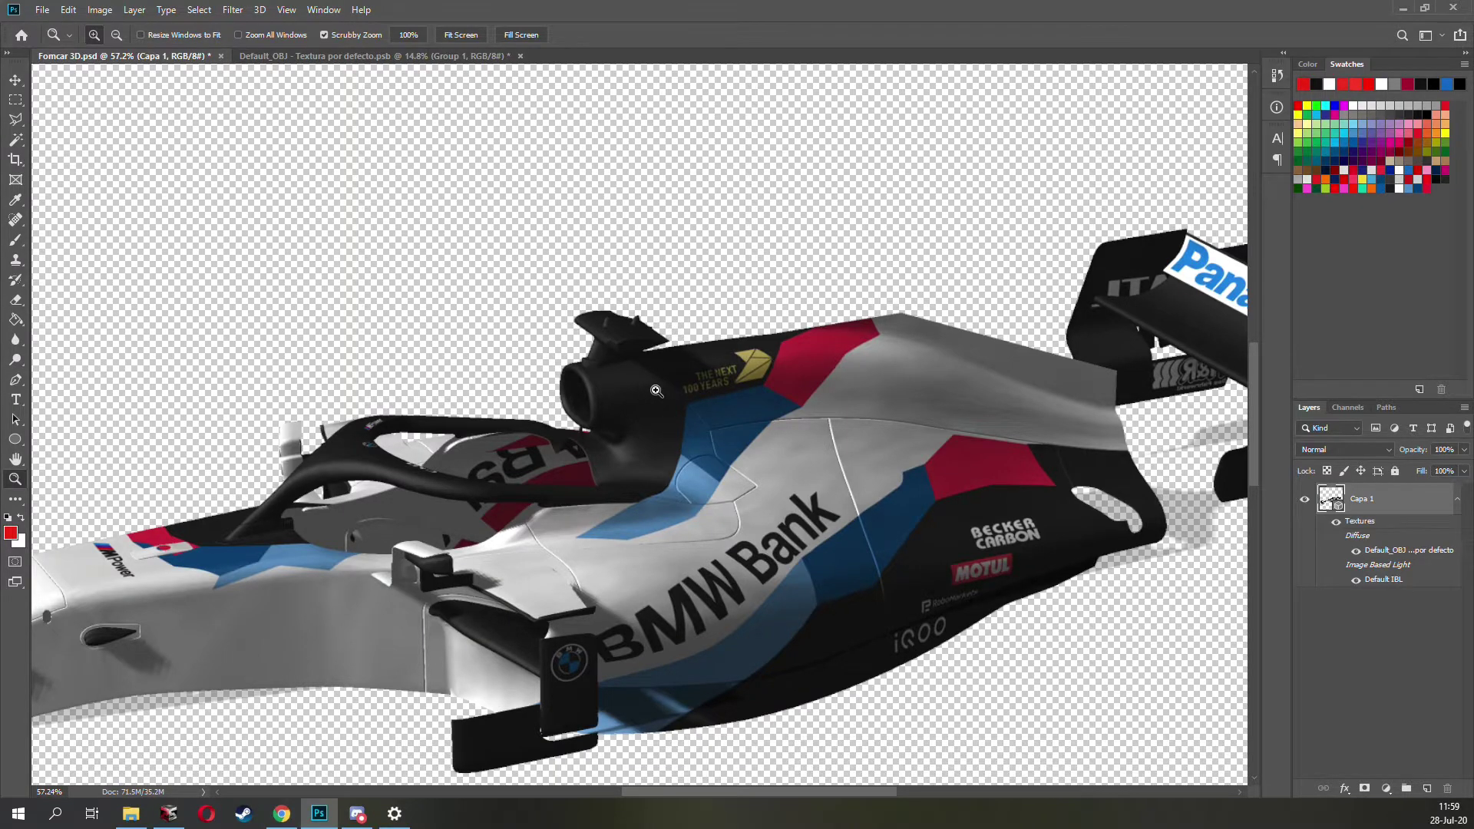
drag(657, 391, 549, 413)
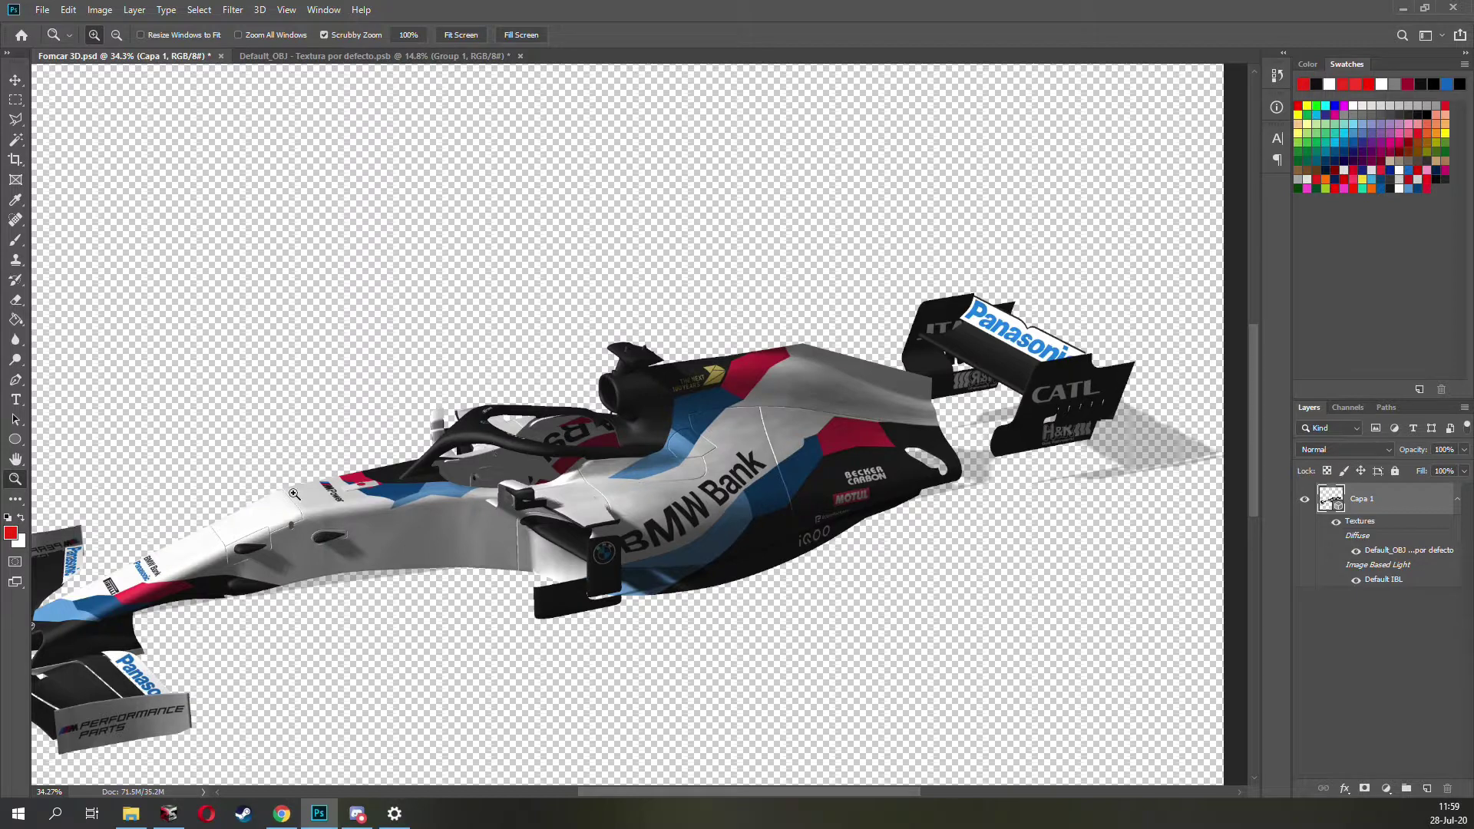
click(16, 459)
drag(310, 499, 405, 482)
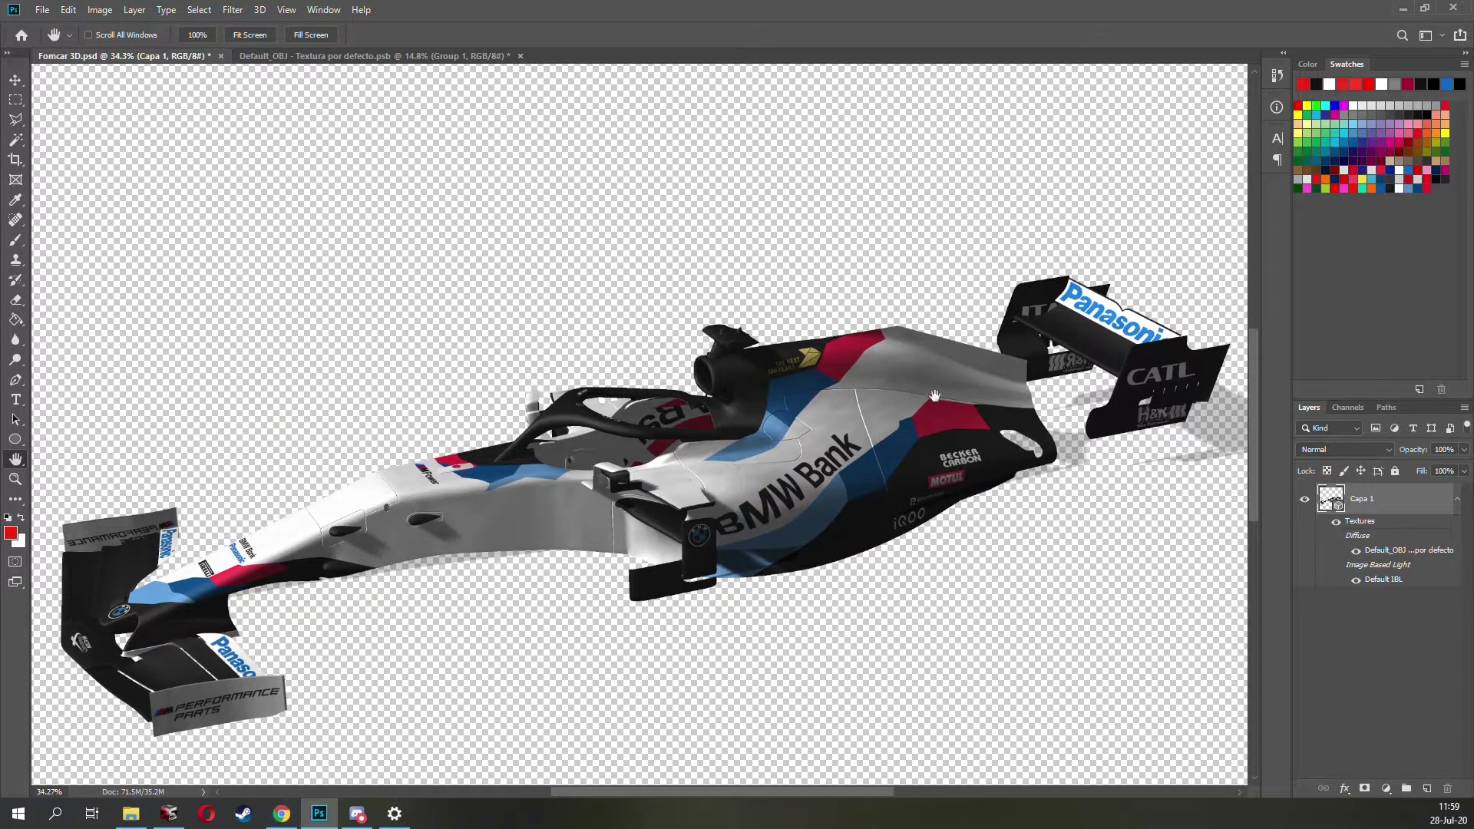
Step: Return to the Default_OBJ - Textura por defecto.psb document and fit the whole texture on screen
click(355, 56)
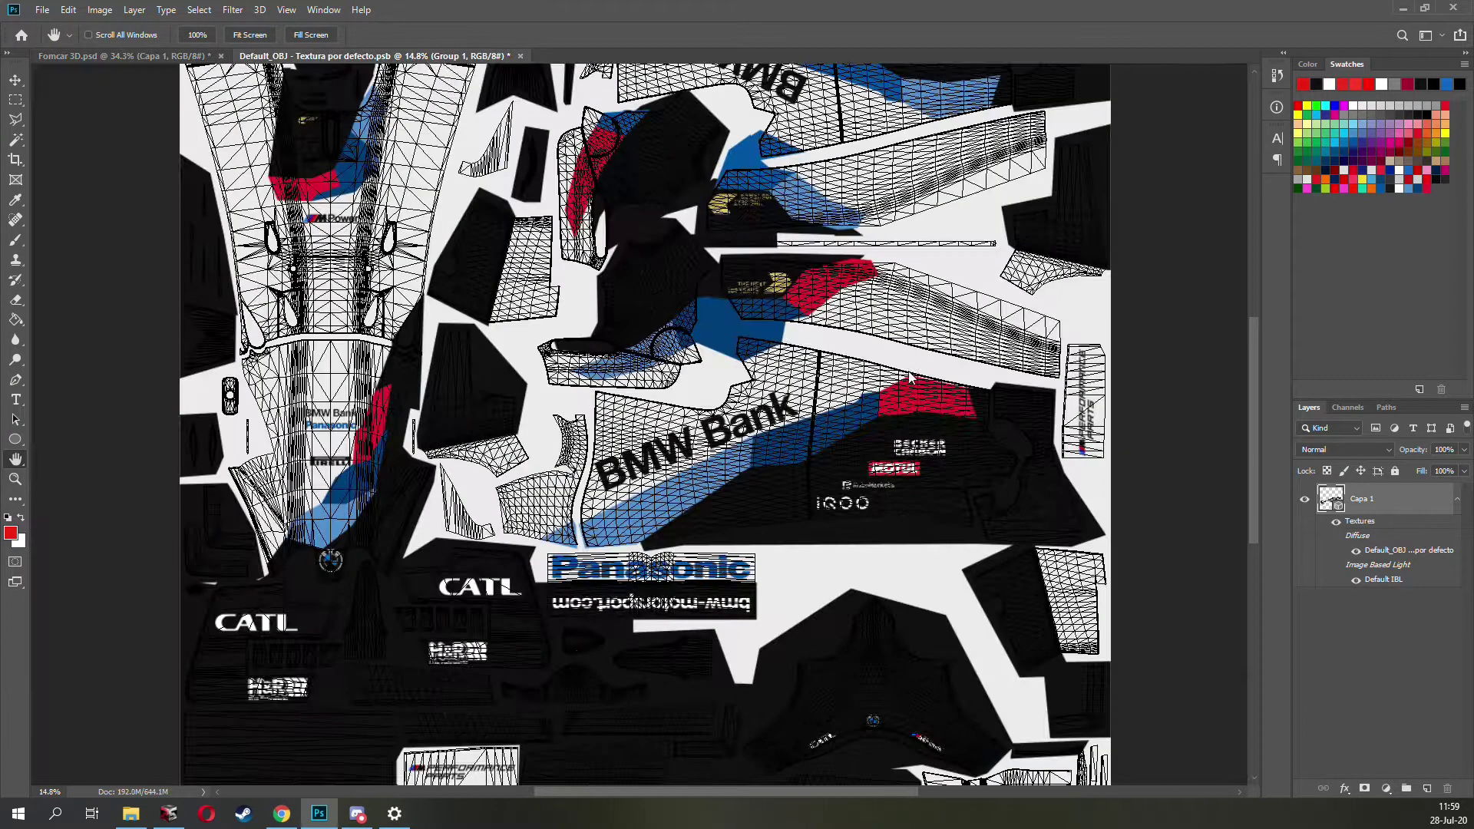
click(15, 478)
right_click(409, 430)
click(460, 449)
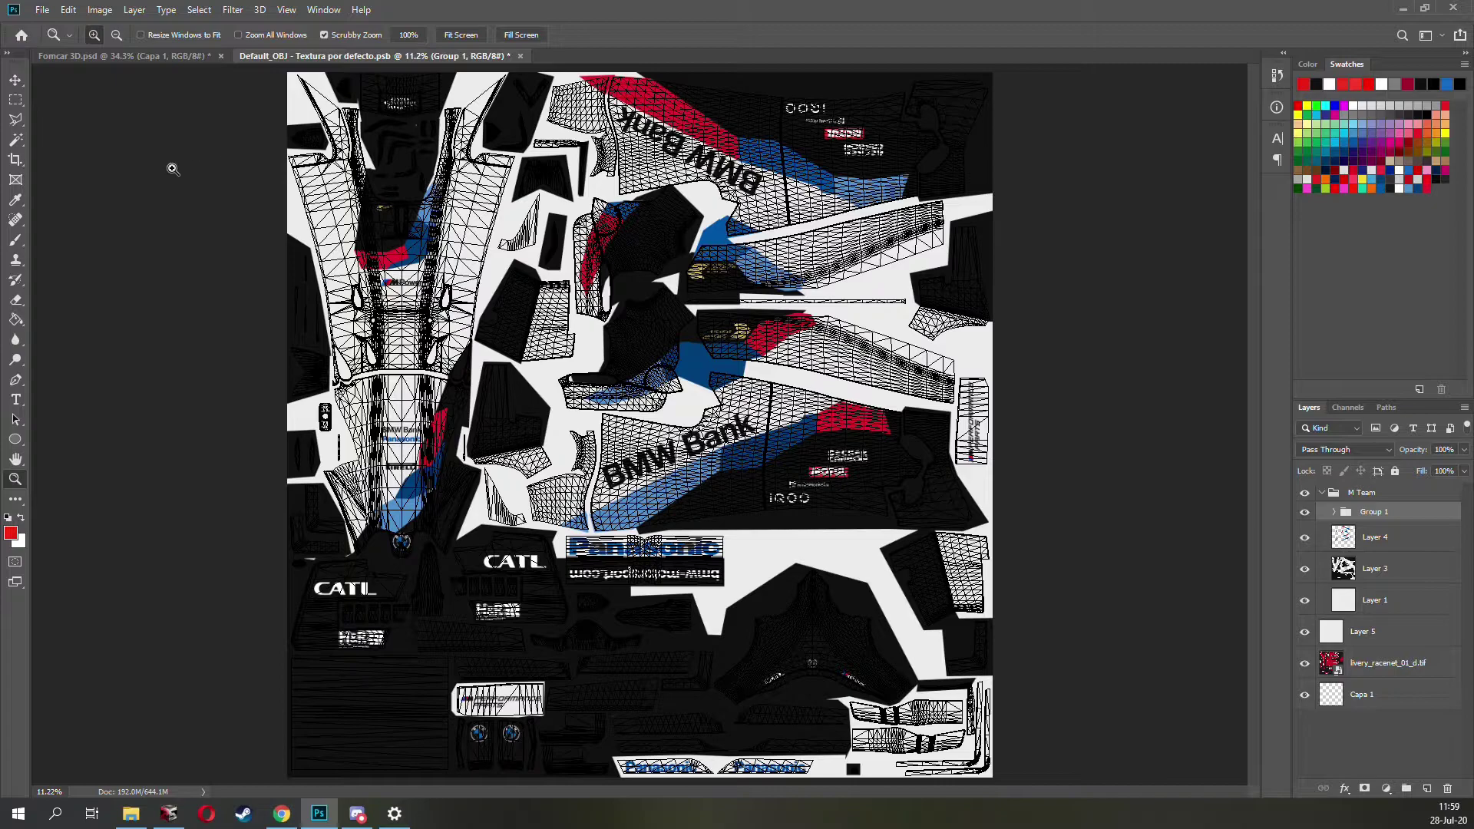
Step: Try to save the texture to the Desktop as Livery in the Intel Texture Works DDS format
click(43, 10)
click(70, 184)
scroll(30, 242, down, 2)
scroll(31, 238, up, 2)
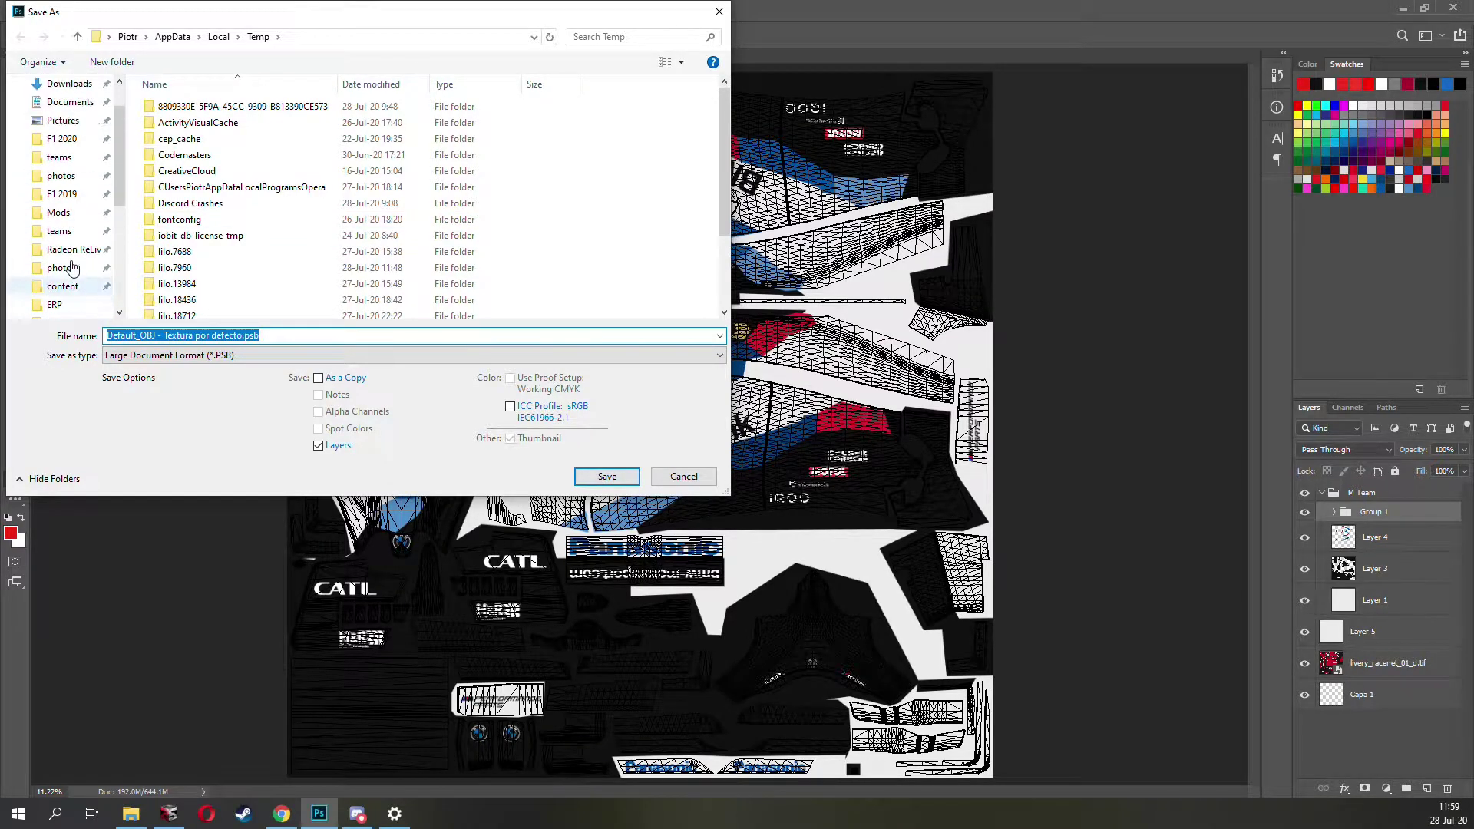
click(63, 115)
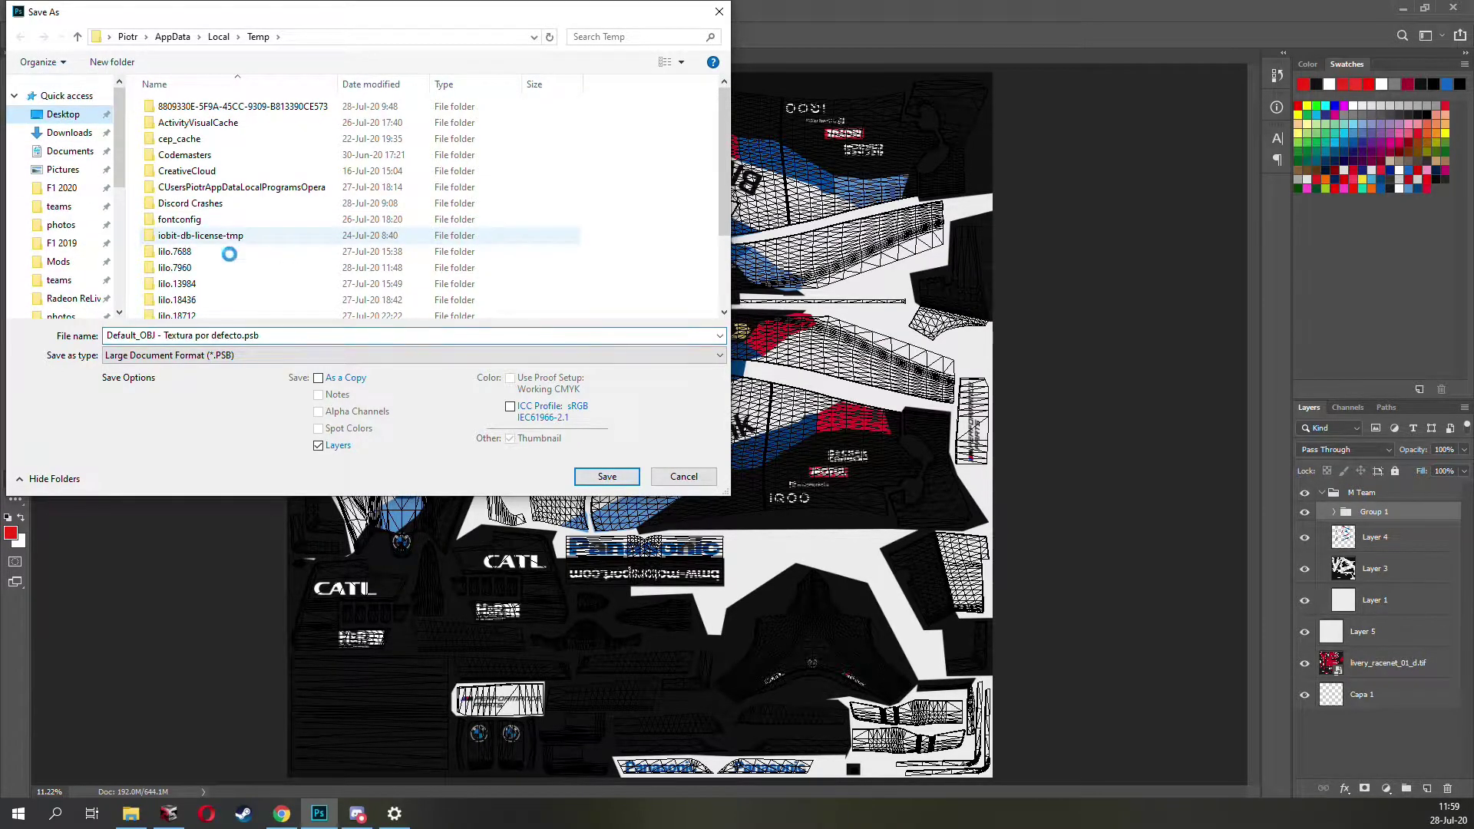
click(199, 355)
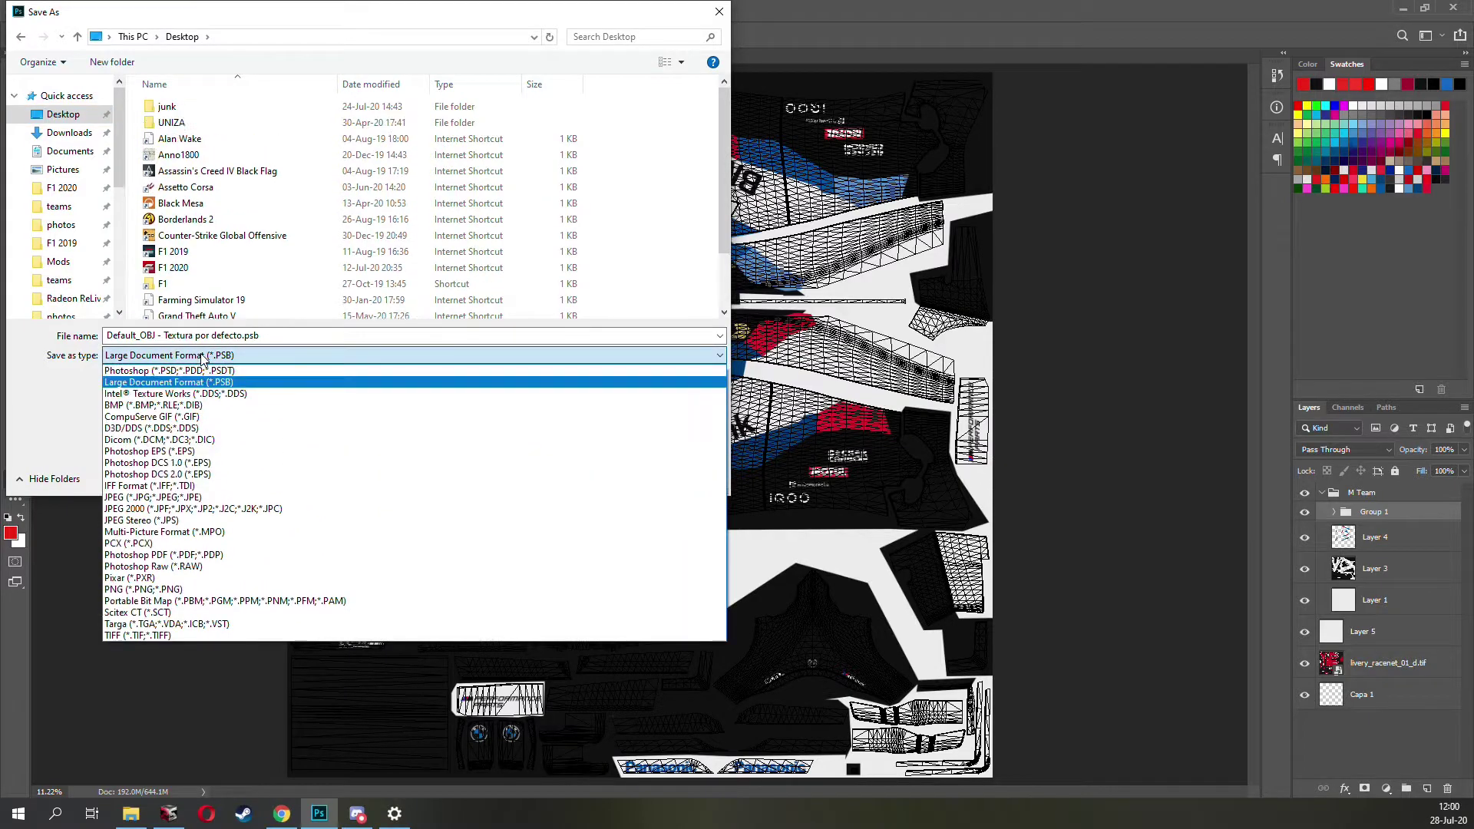
click(196, 394)
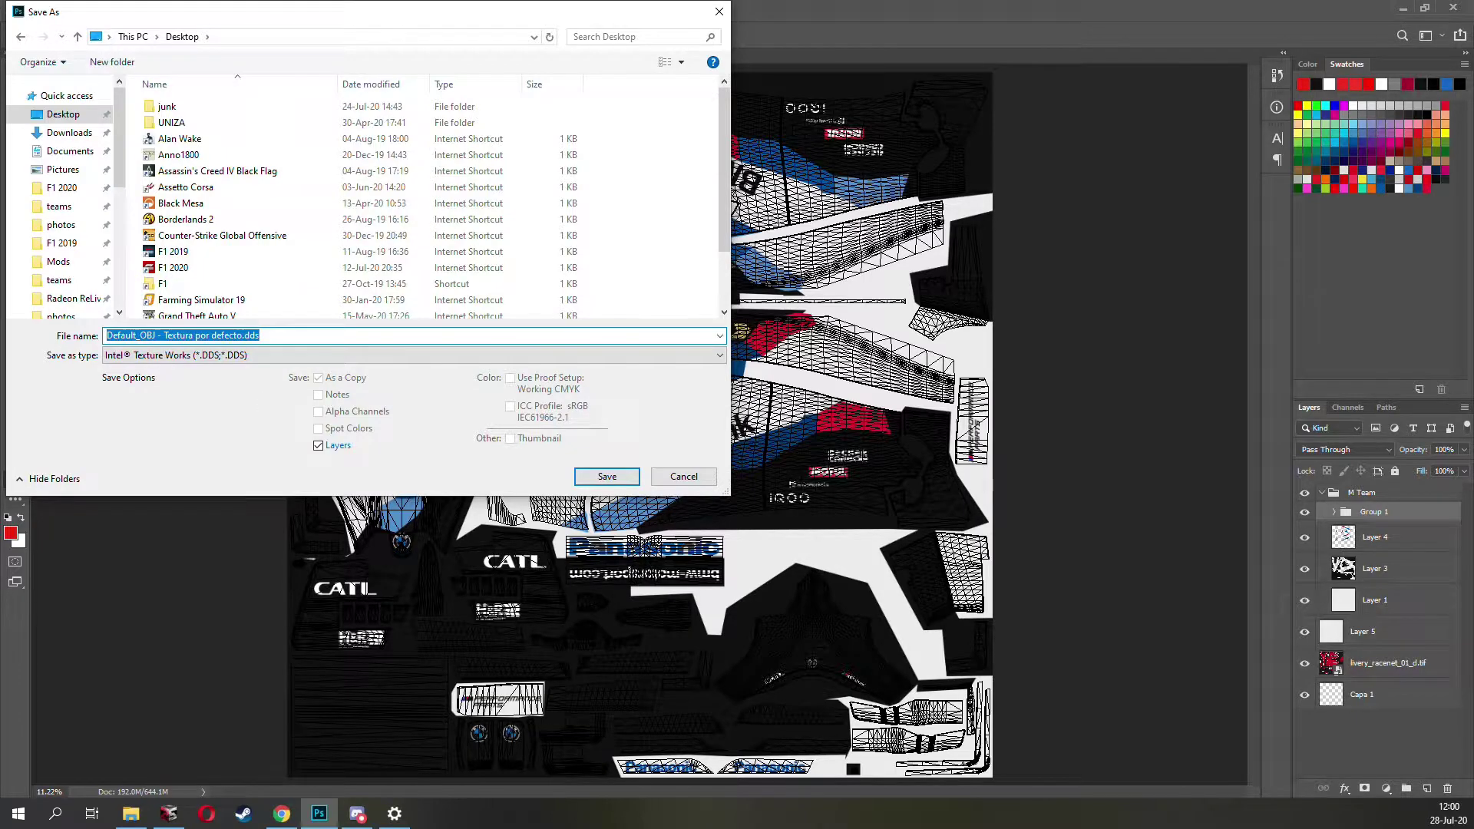
text(Livery)
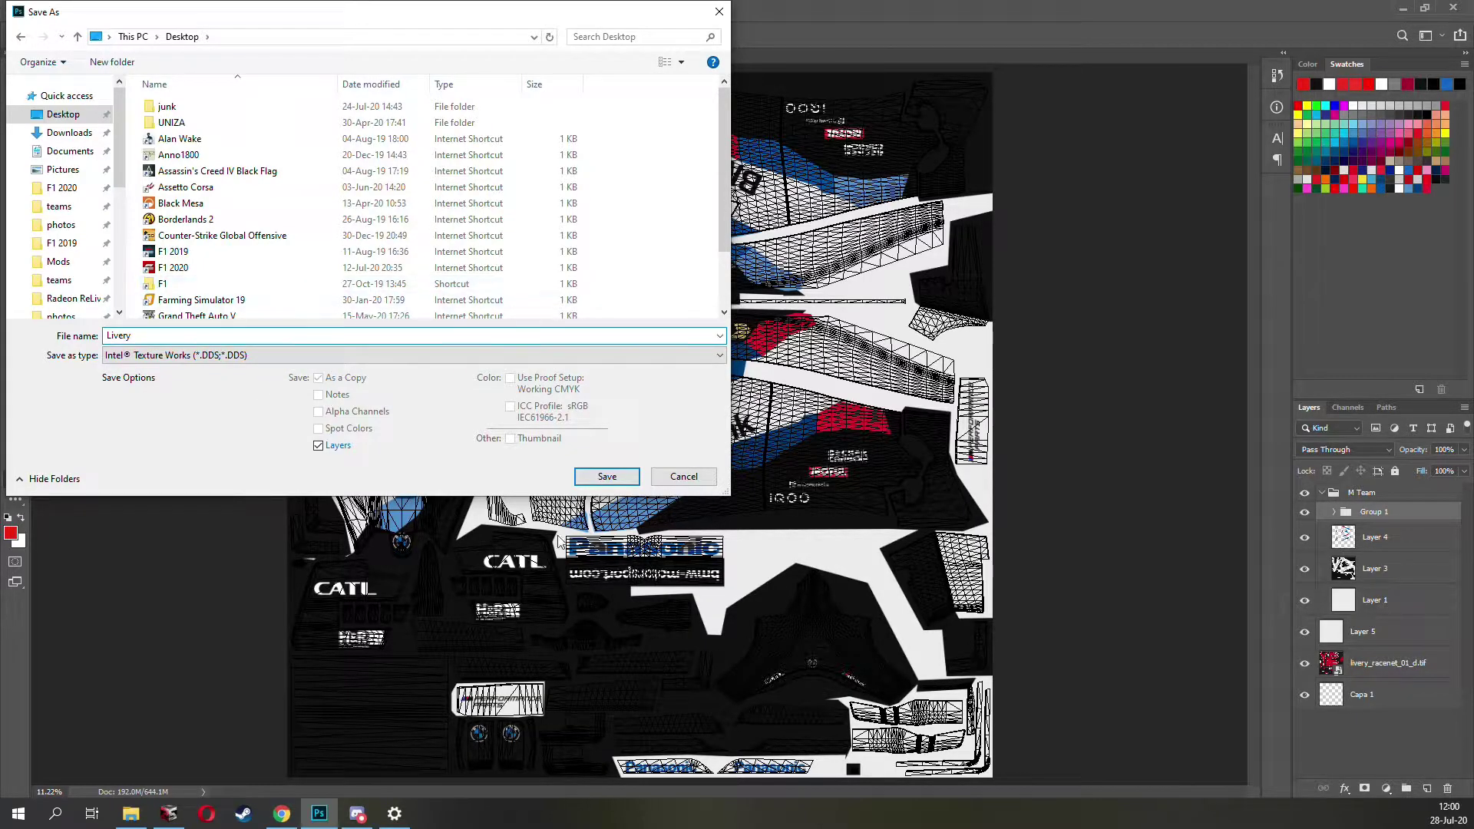
click(606, 476)
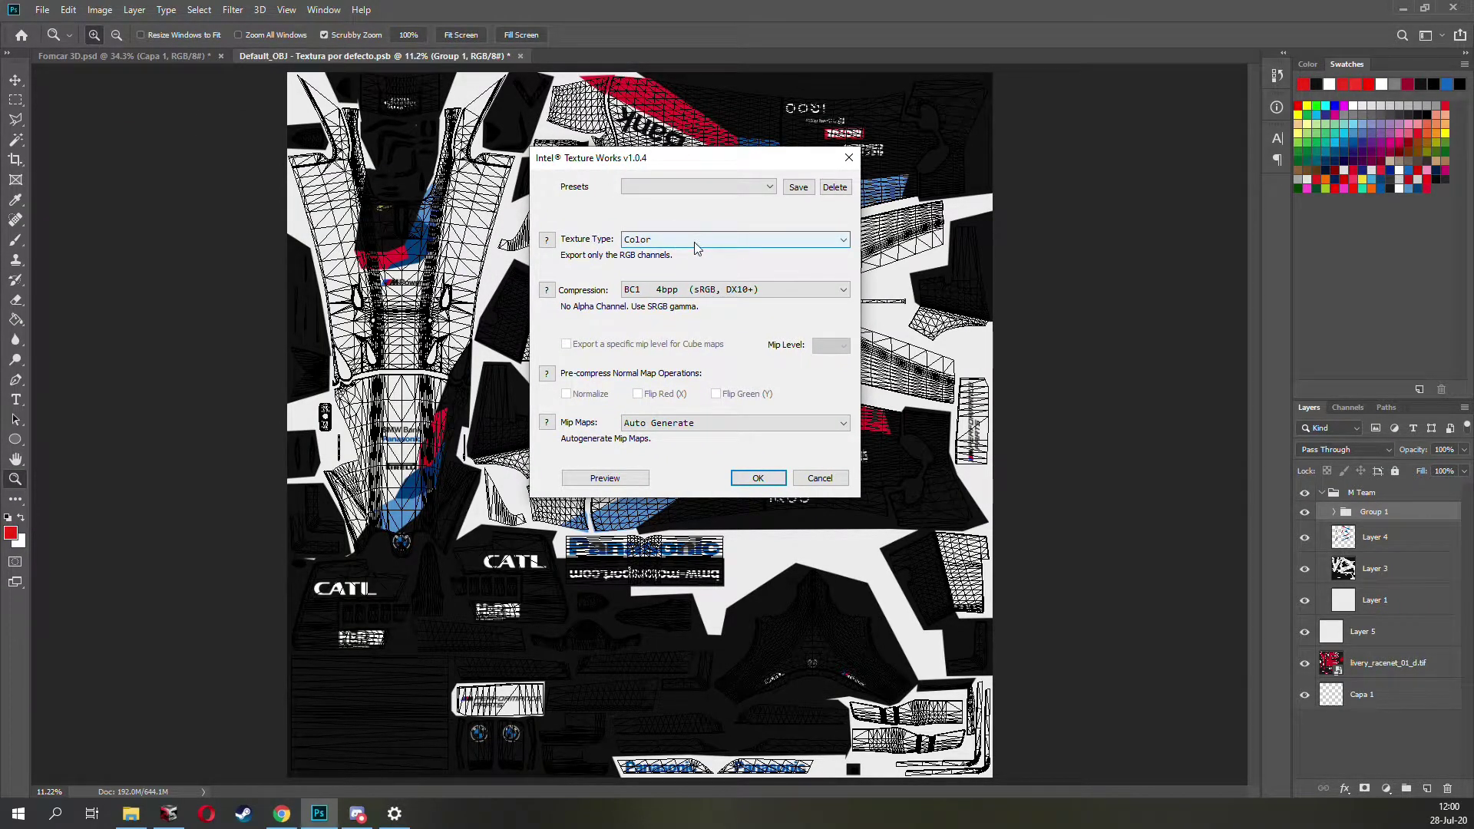
Step: Review the Intel Texture Works texture type, compression and mip map options, and cancel the export
drag(667, 168, 1247, 202)
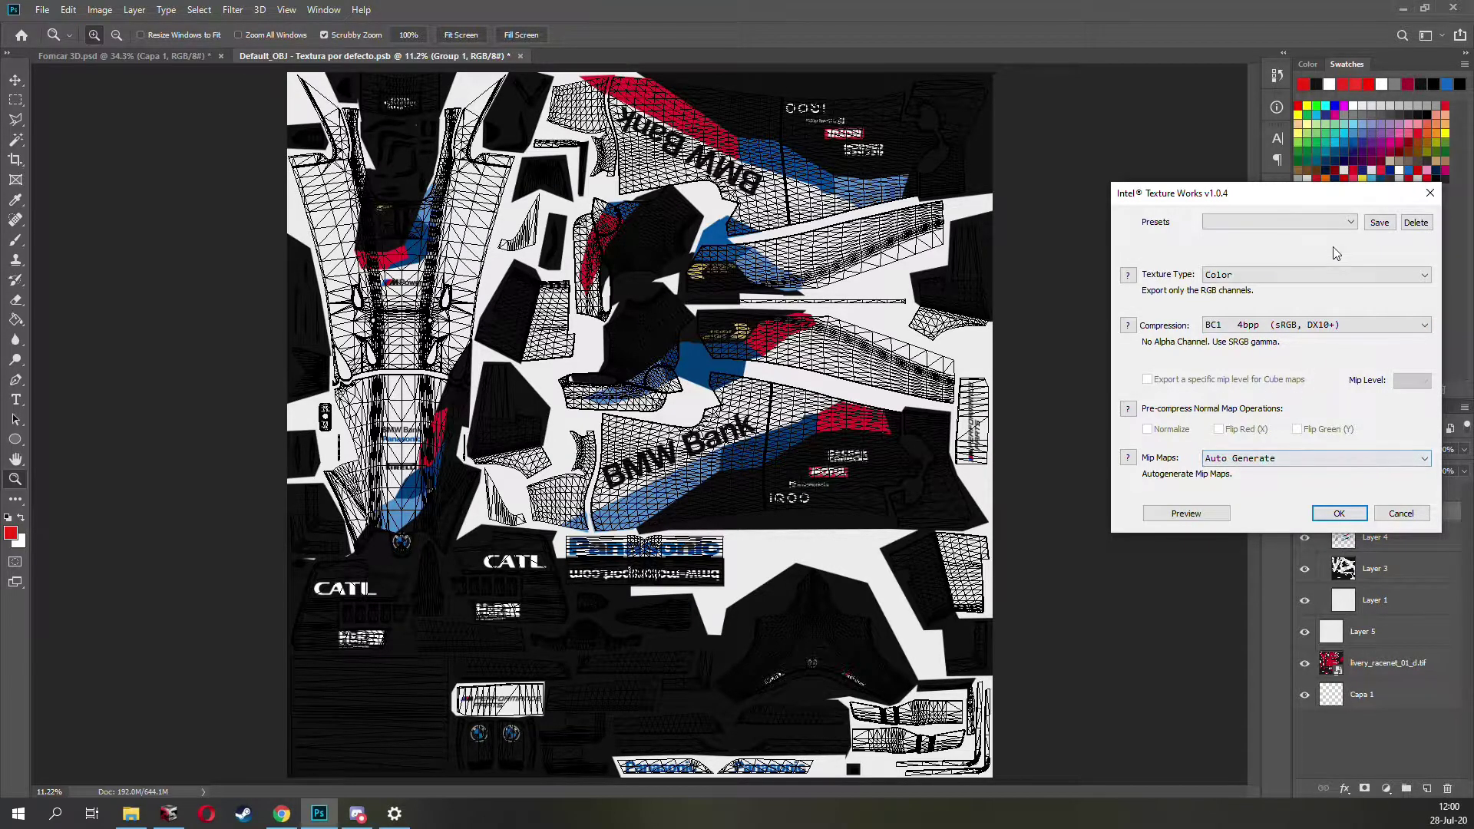
drag(1332, 192, 1211, 186)
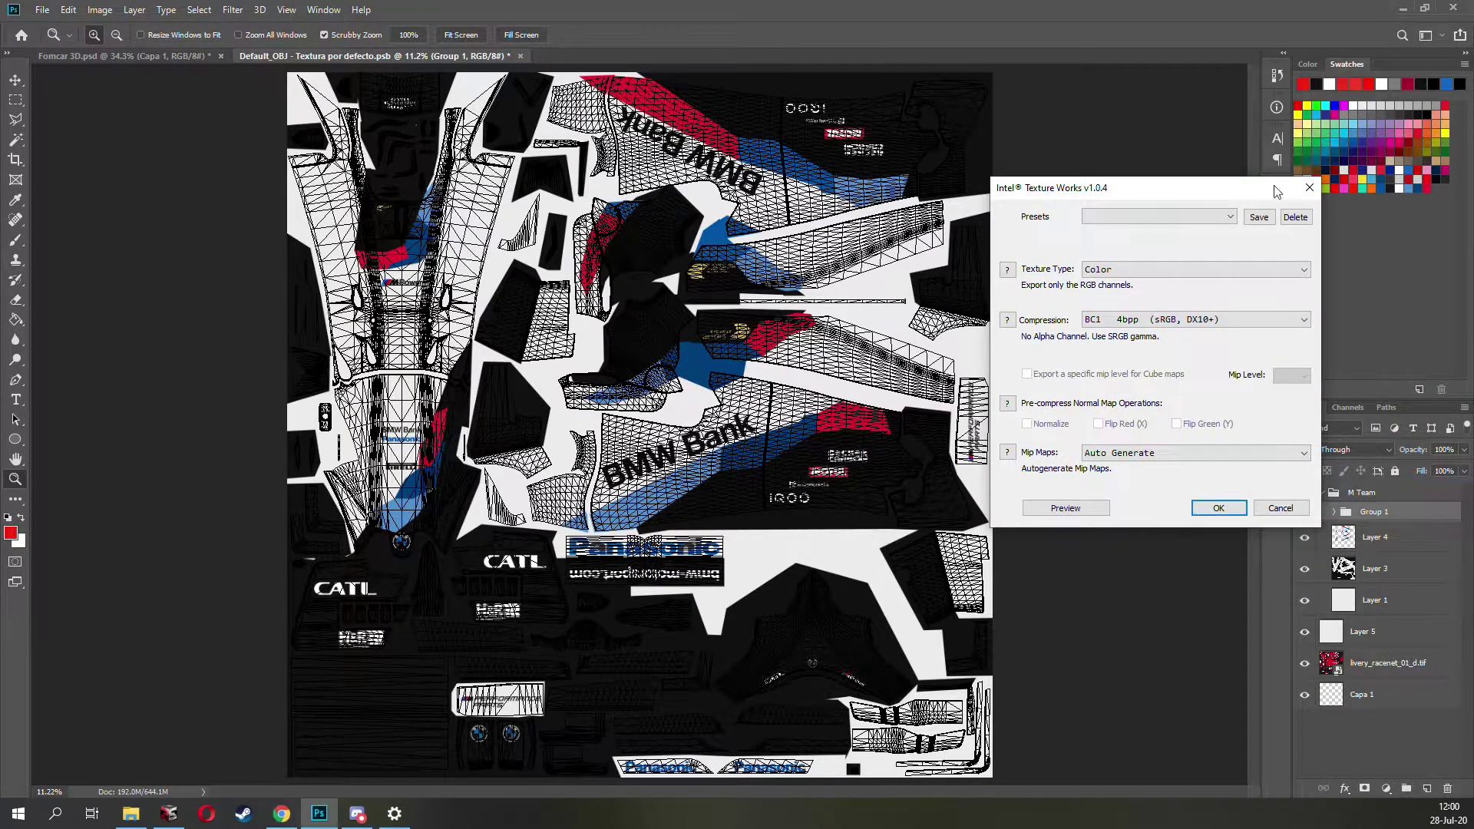
click(1303, 195)
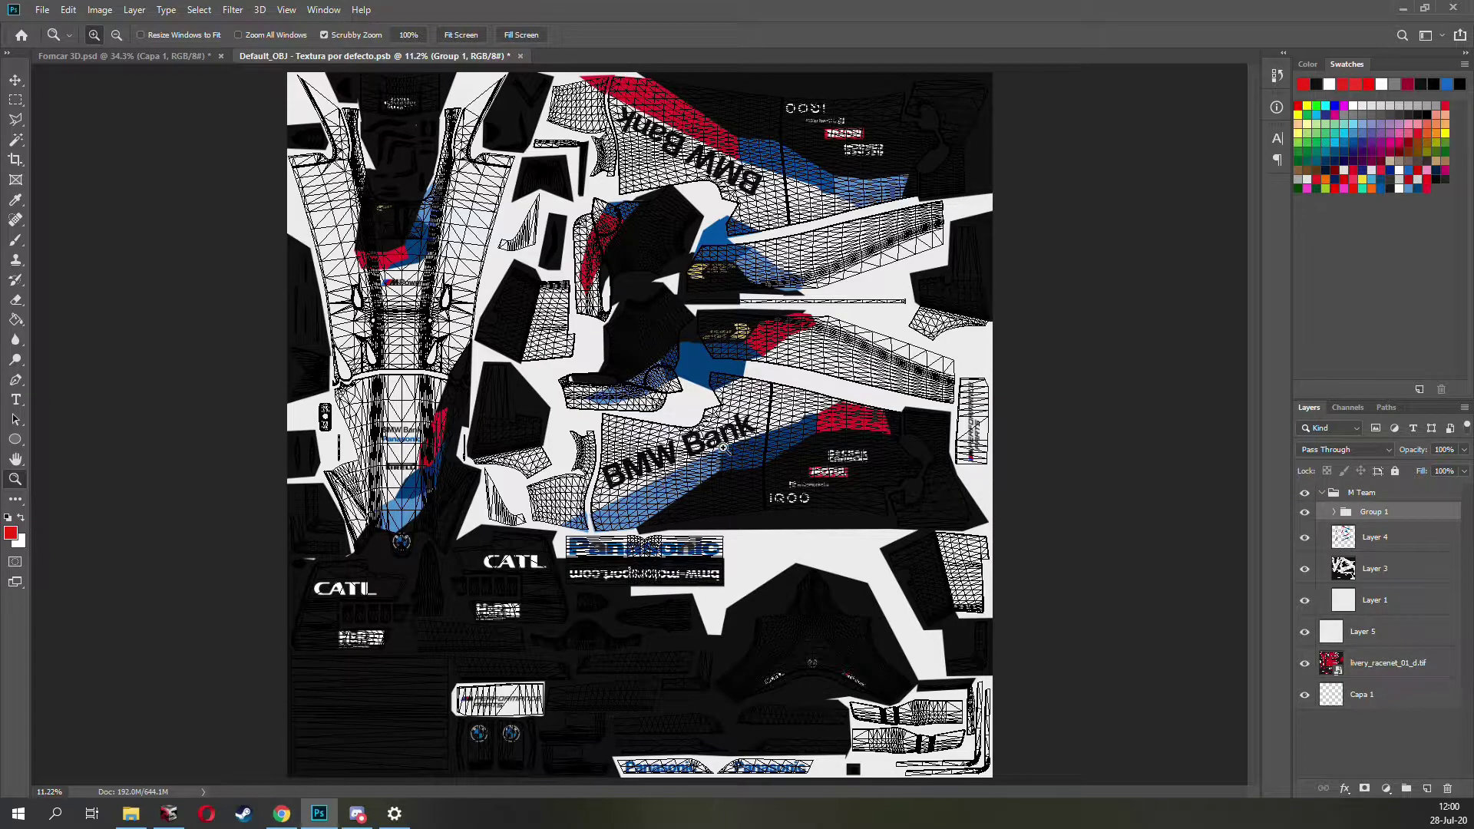
Step: Temporarily hide Layer 1, Layer 5 and livery_racenet_01_d.tif to inspect the bare wireframe, and make all three visible again
click(15, 320)
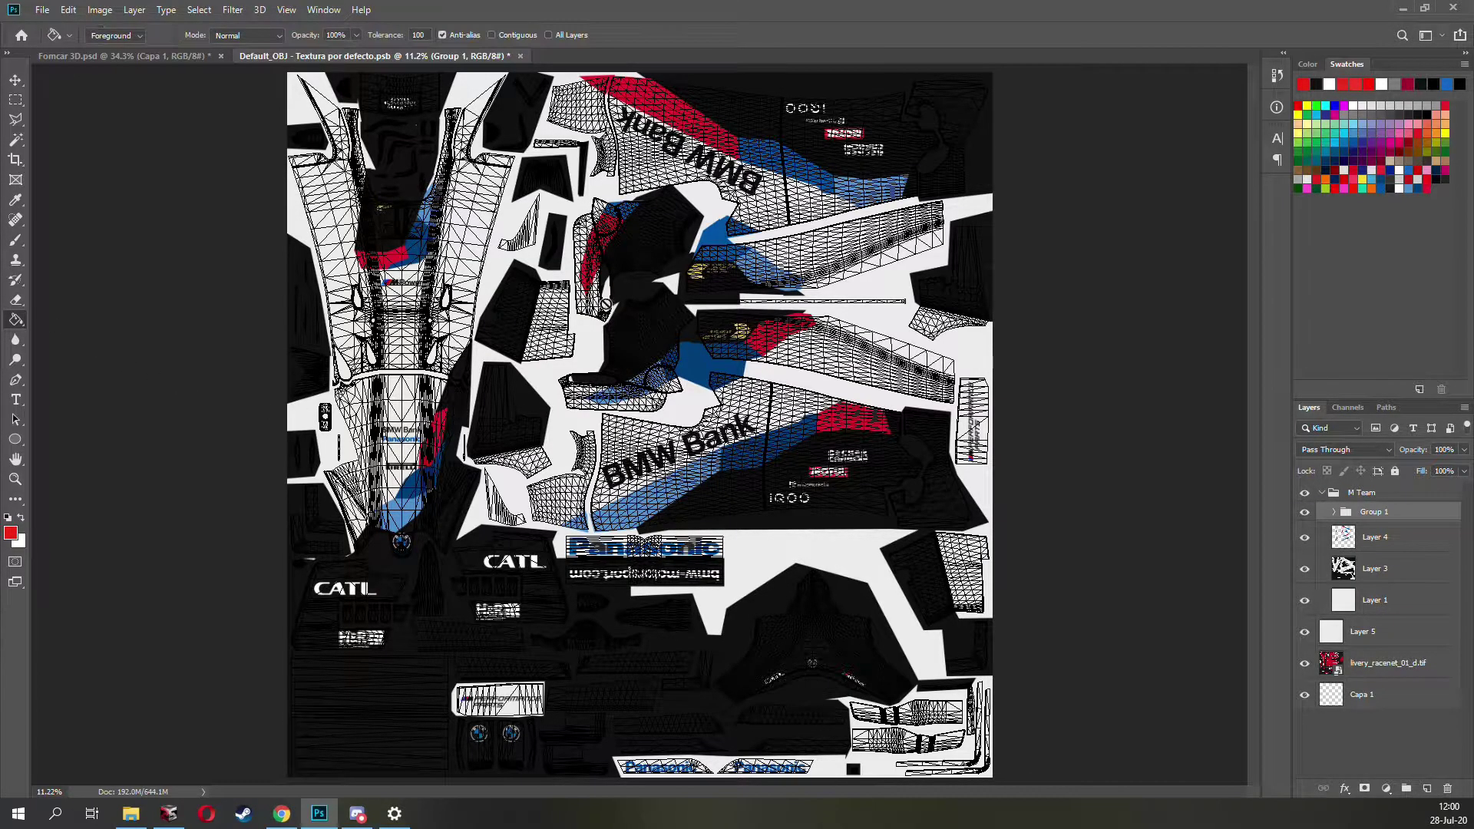
click(1304, 602)
click(1305, 631)
click(1305, 663)
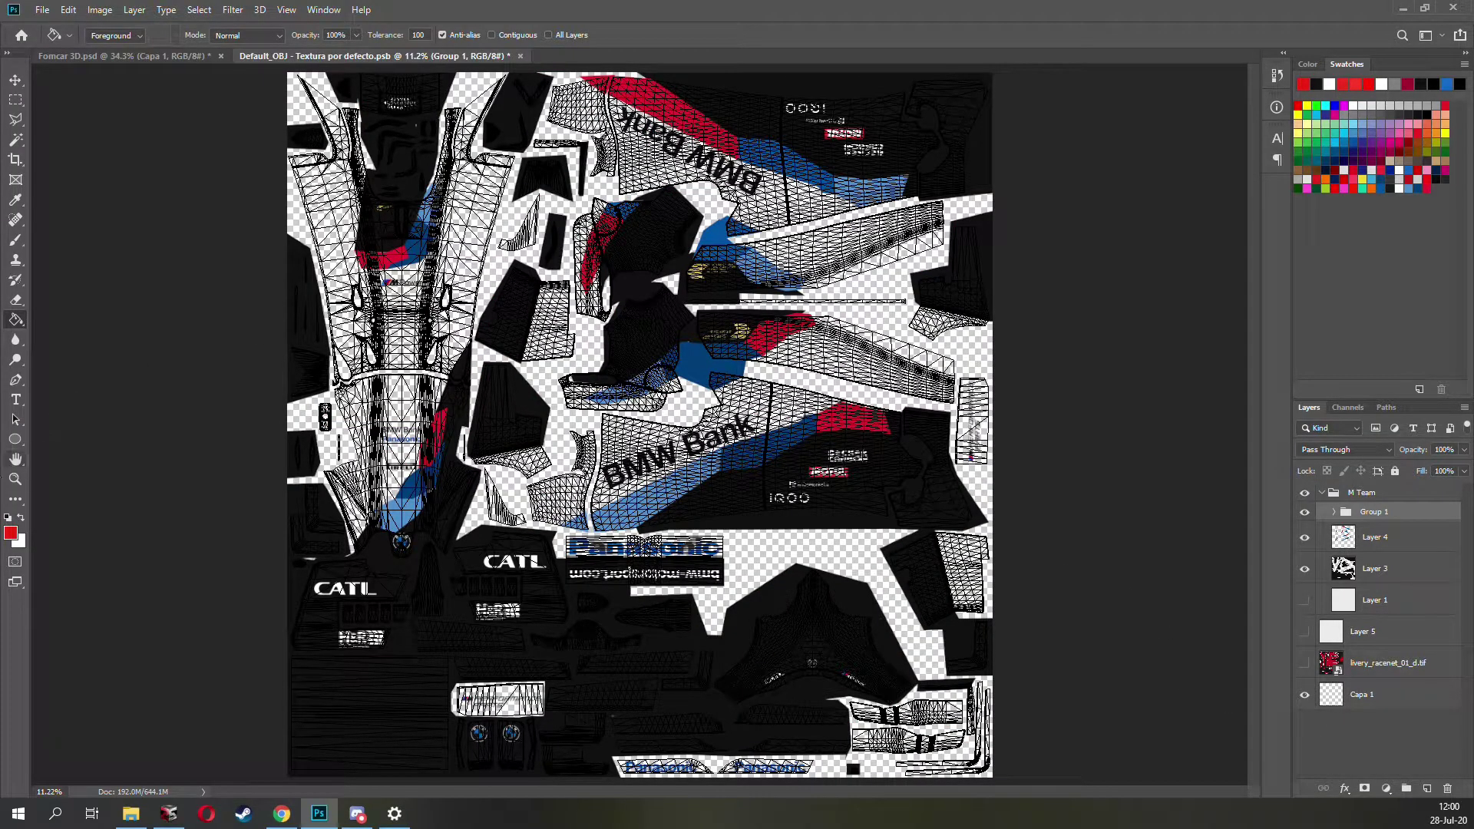
click(15, 479)
drag(717, 418, 721, 388)
right_click(735, 410)
click(741, 409)
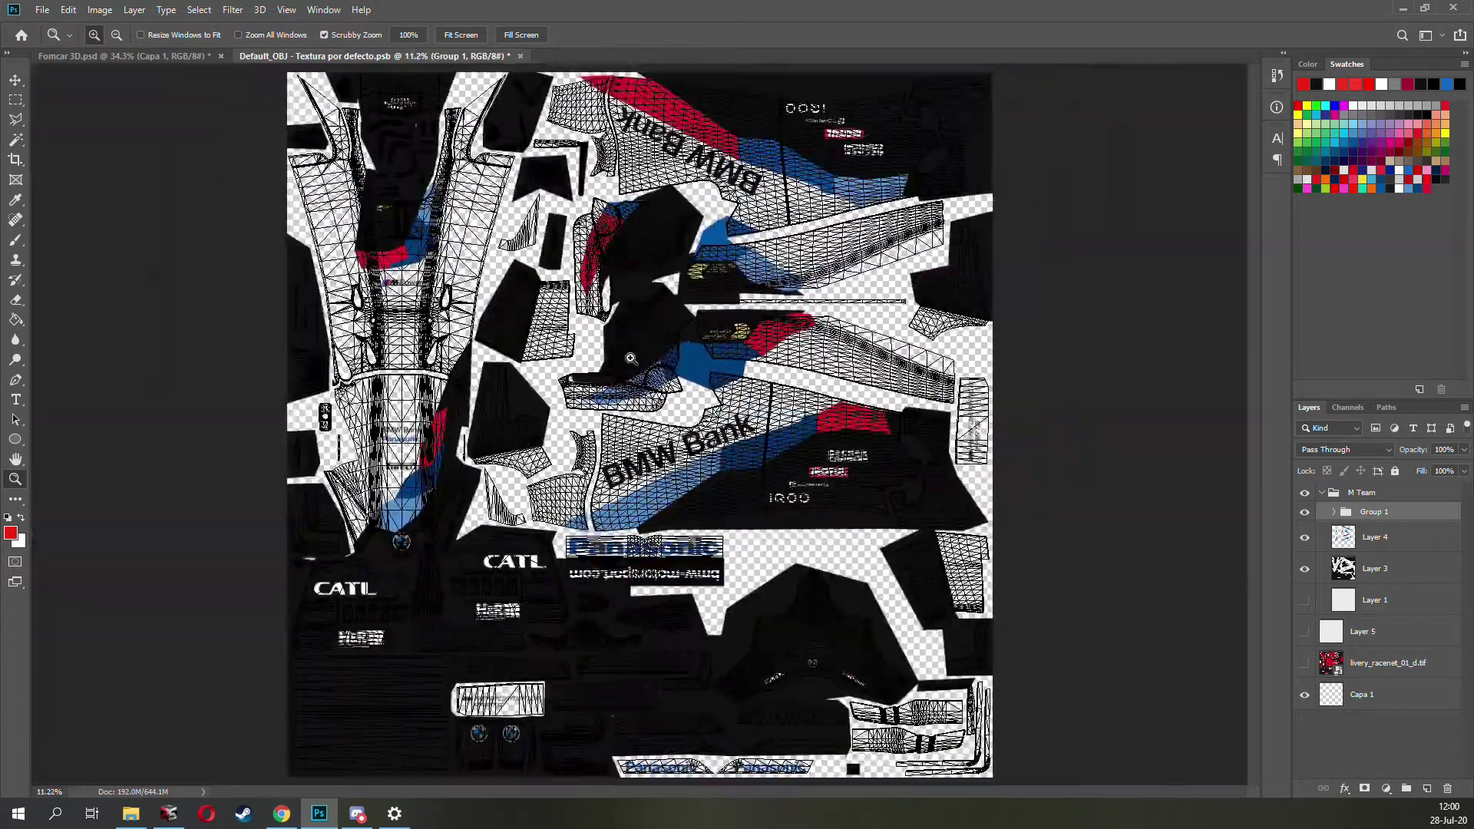
drag(1303, 600, 1304, 665)
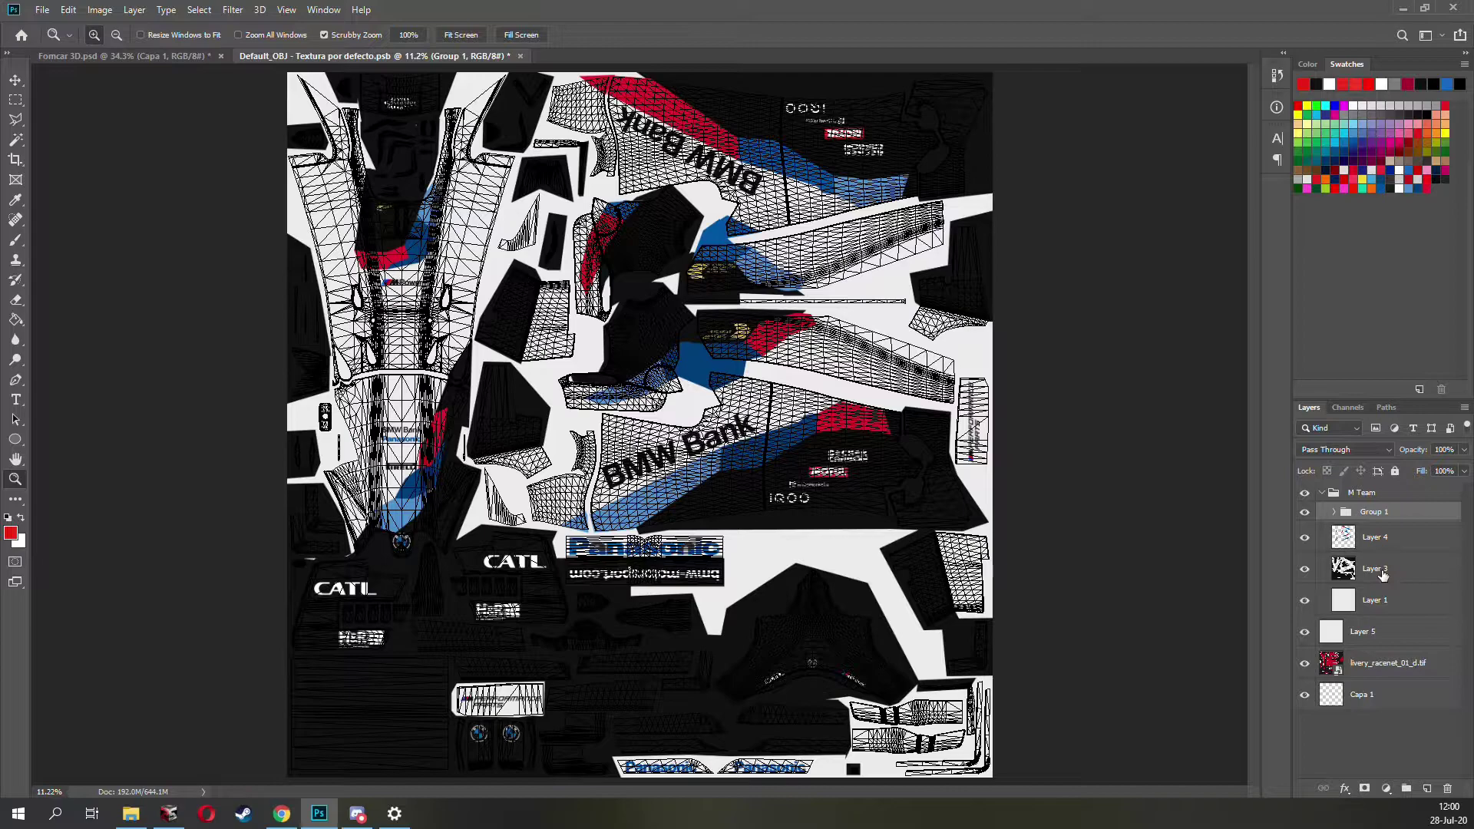
Step: Fill Layer 1 in the M Team group with the red foreground colour using the Paint Bucket
click(1373, 600)
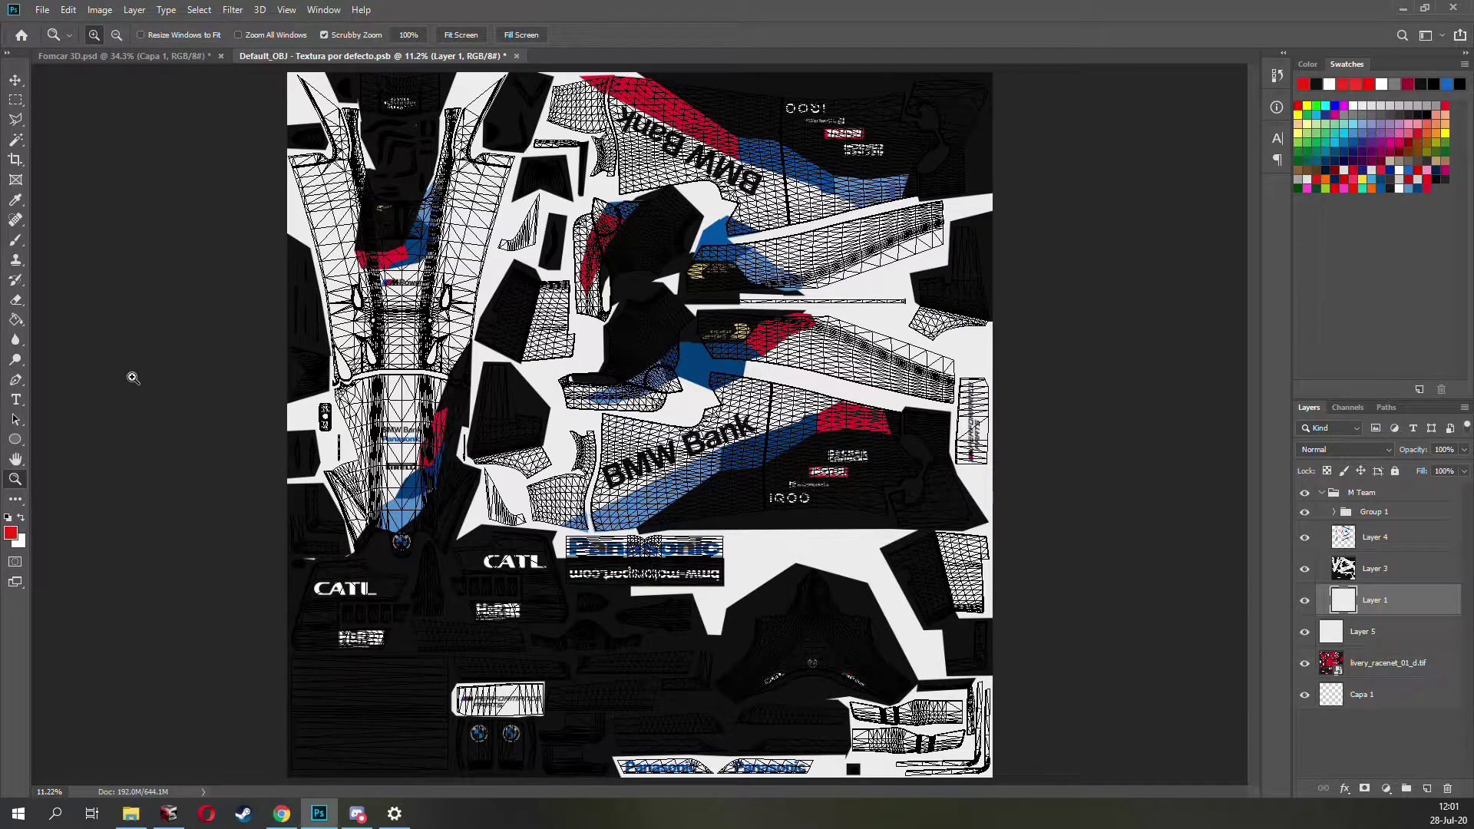
click(15, 320)
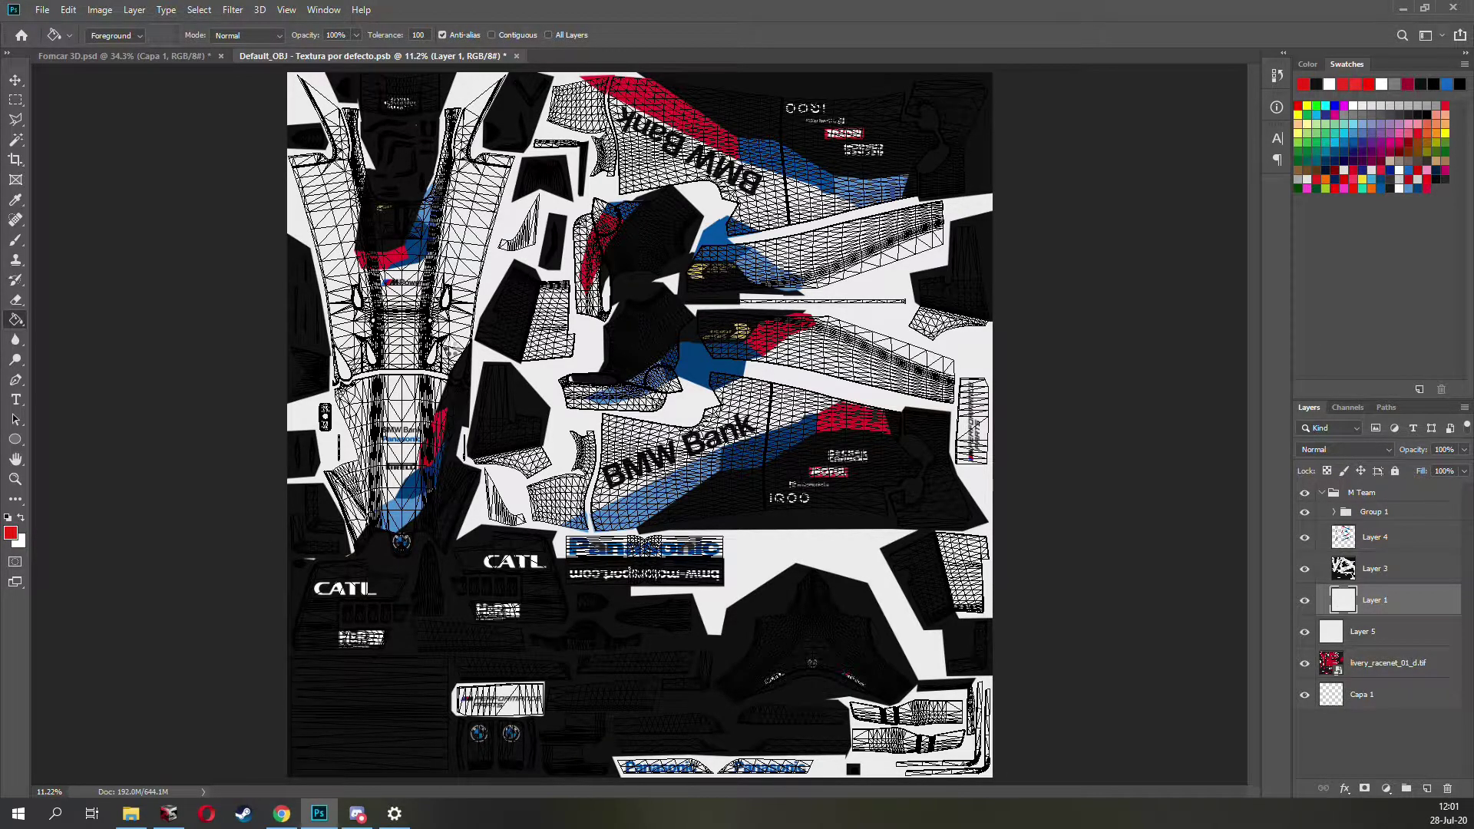
click(511, 334)
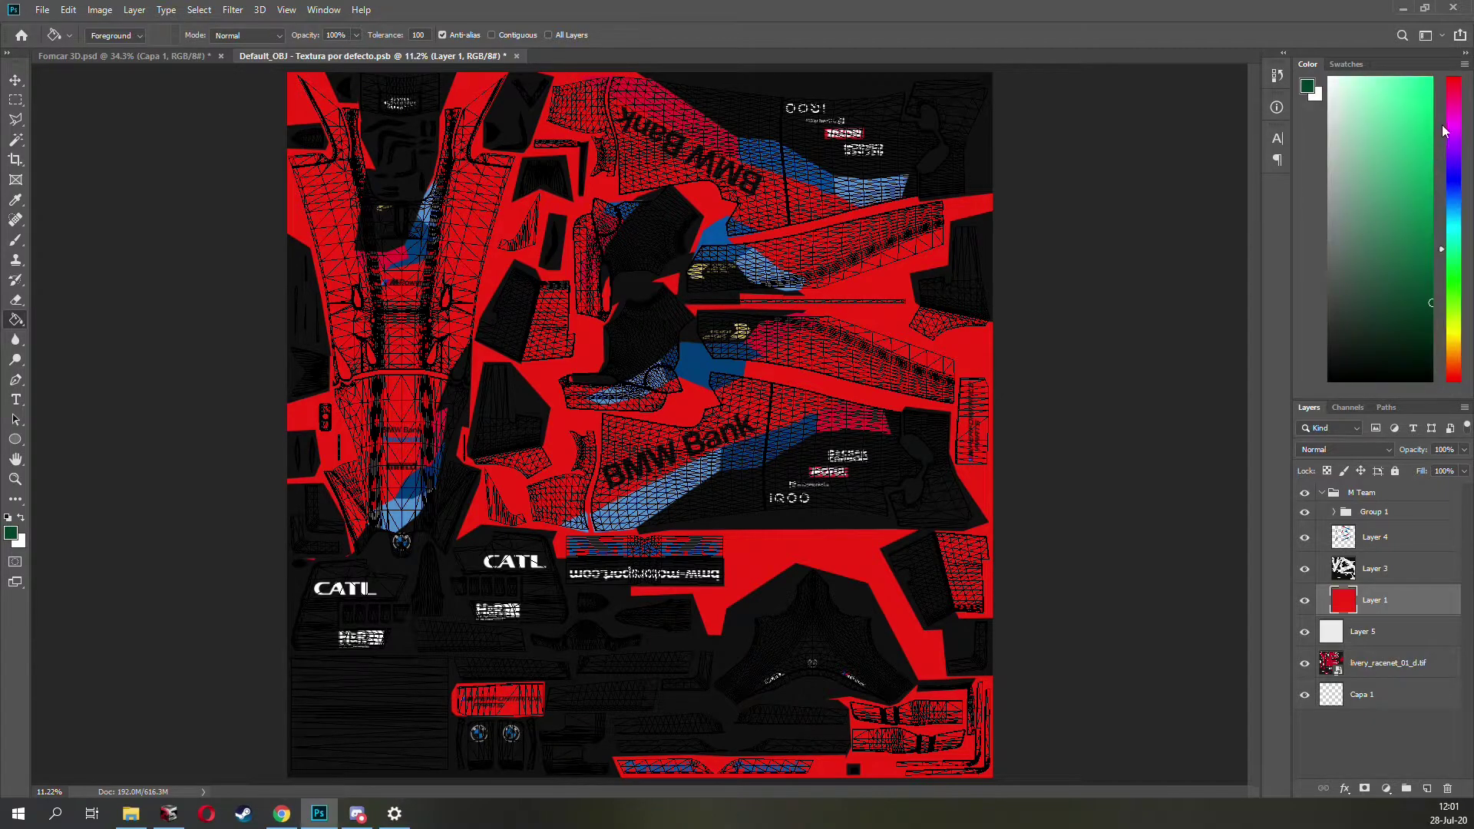
Step: Change the foreground colour to a bright green
click(1447, 221)
click(1452, 287)
click(1431, 168)
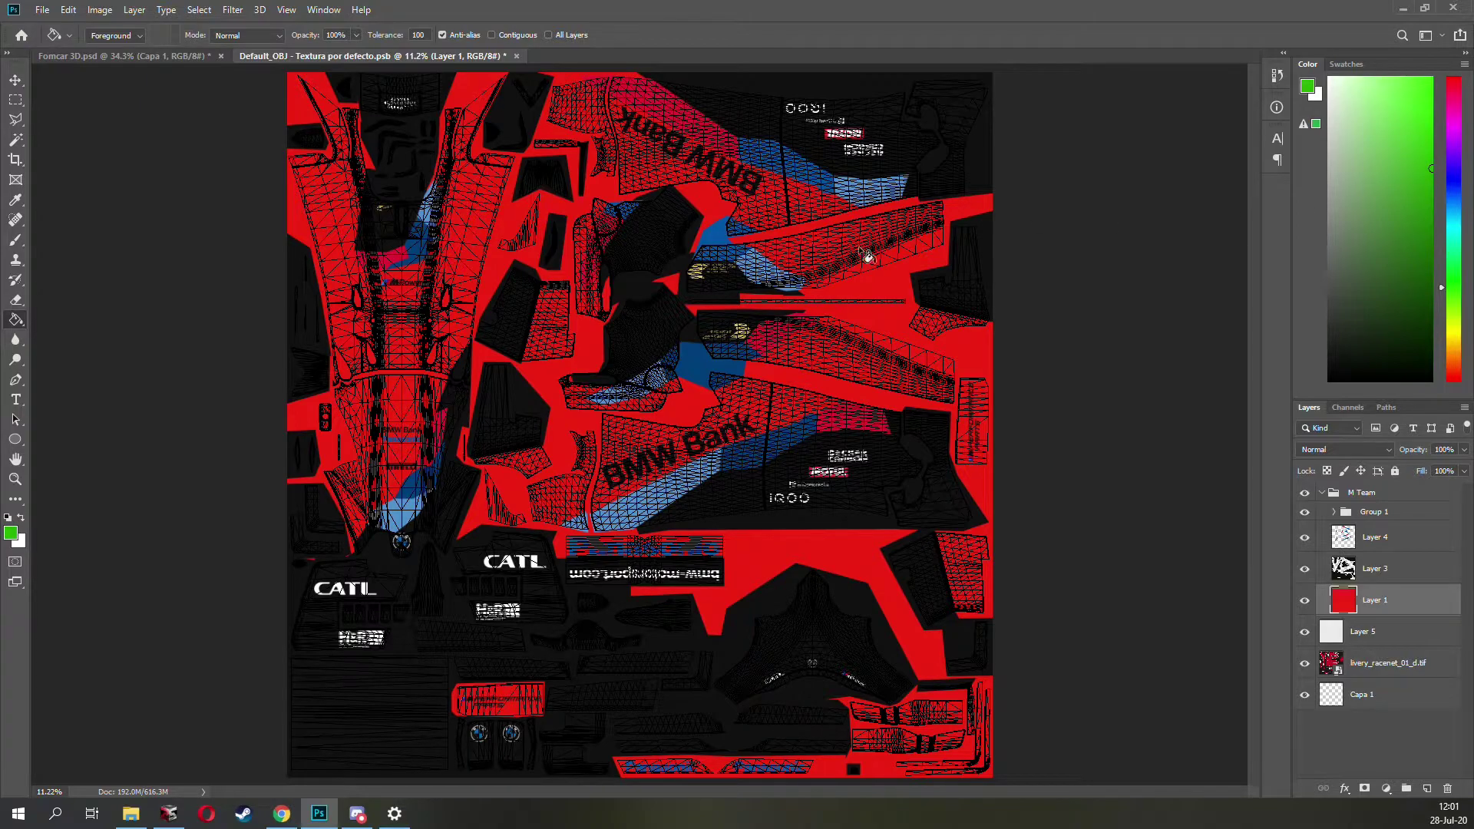
Step: Fill the base areas of Layer 3 and the blue and purple stripes of Layer 4 with bright green
click(1370, 572)
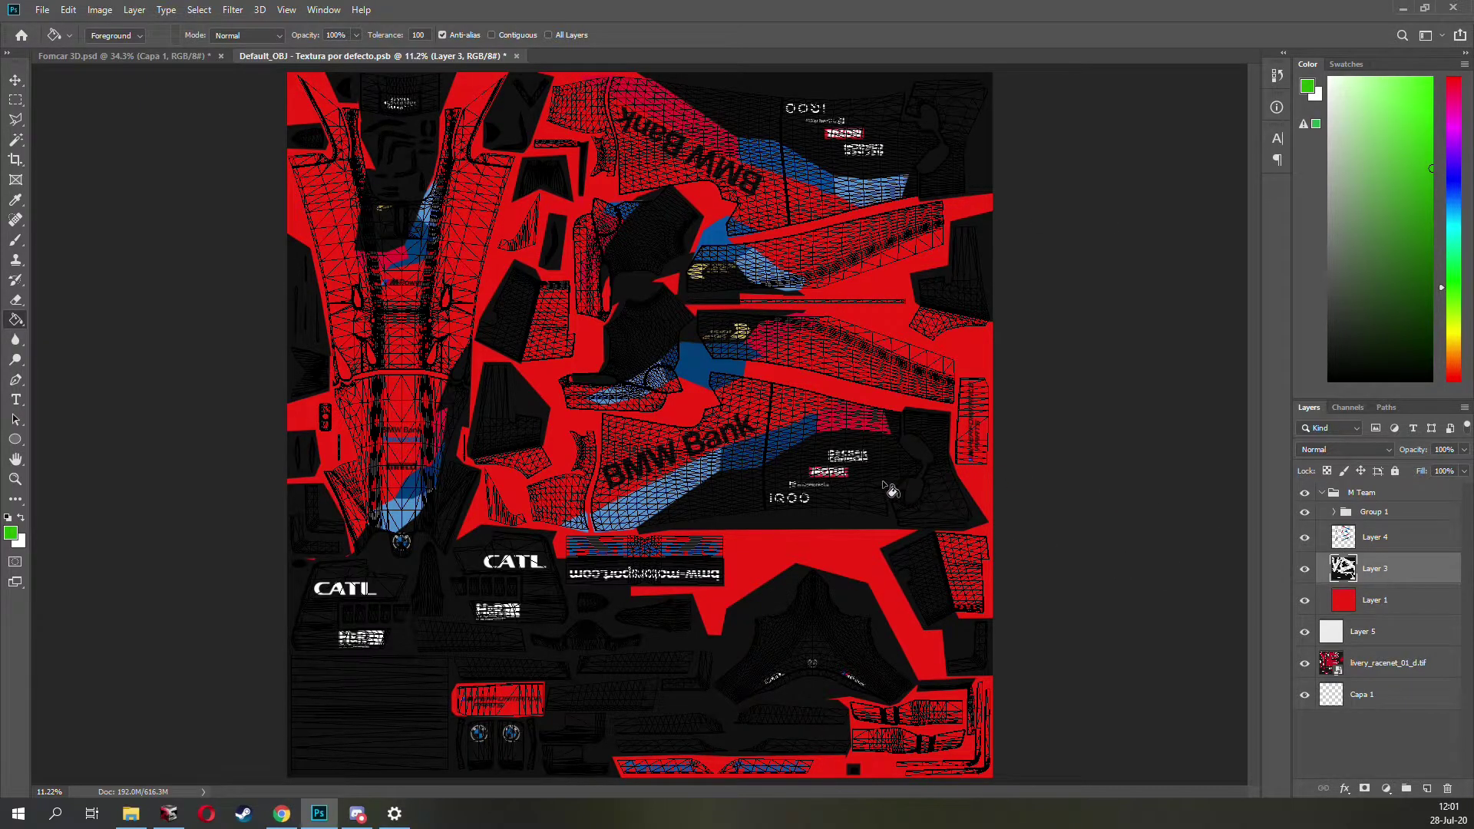
click(884, 481)
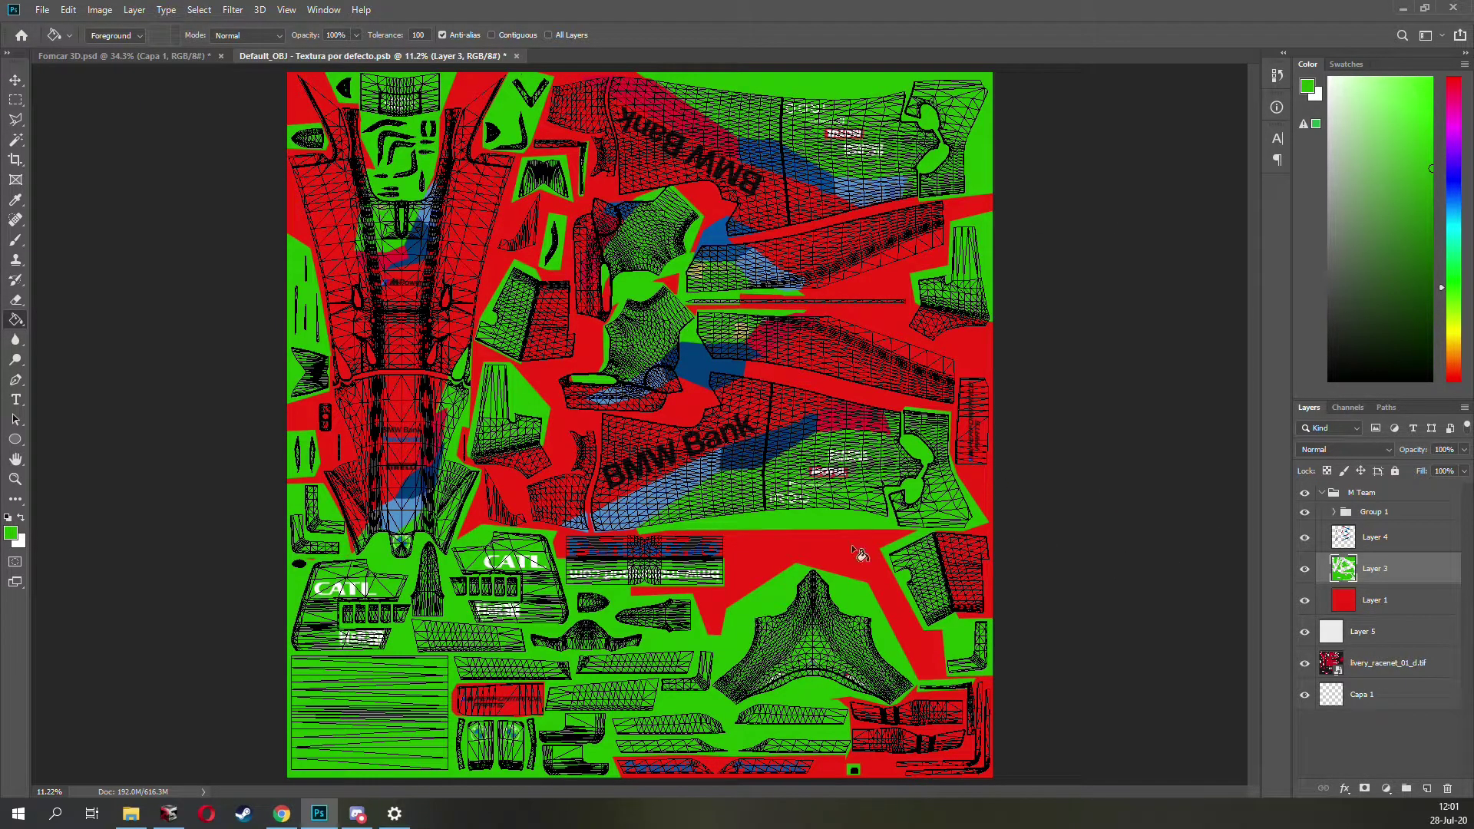
click(1378, 541)
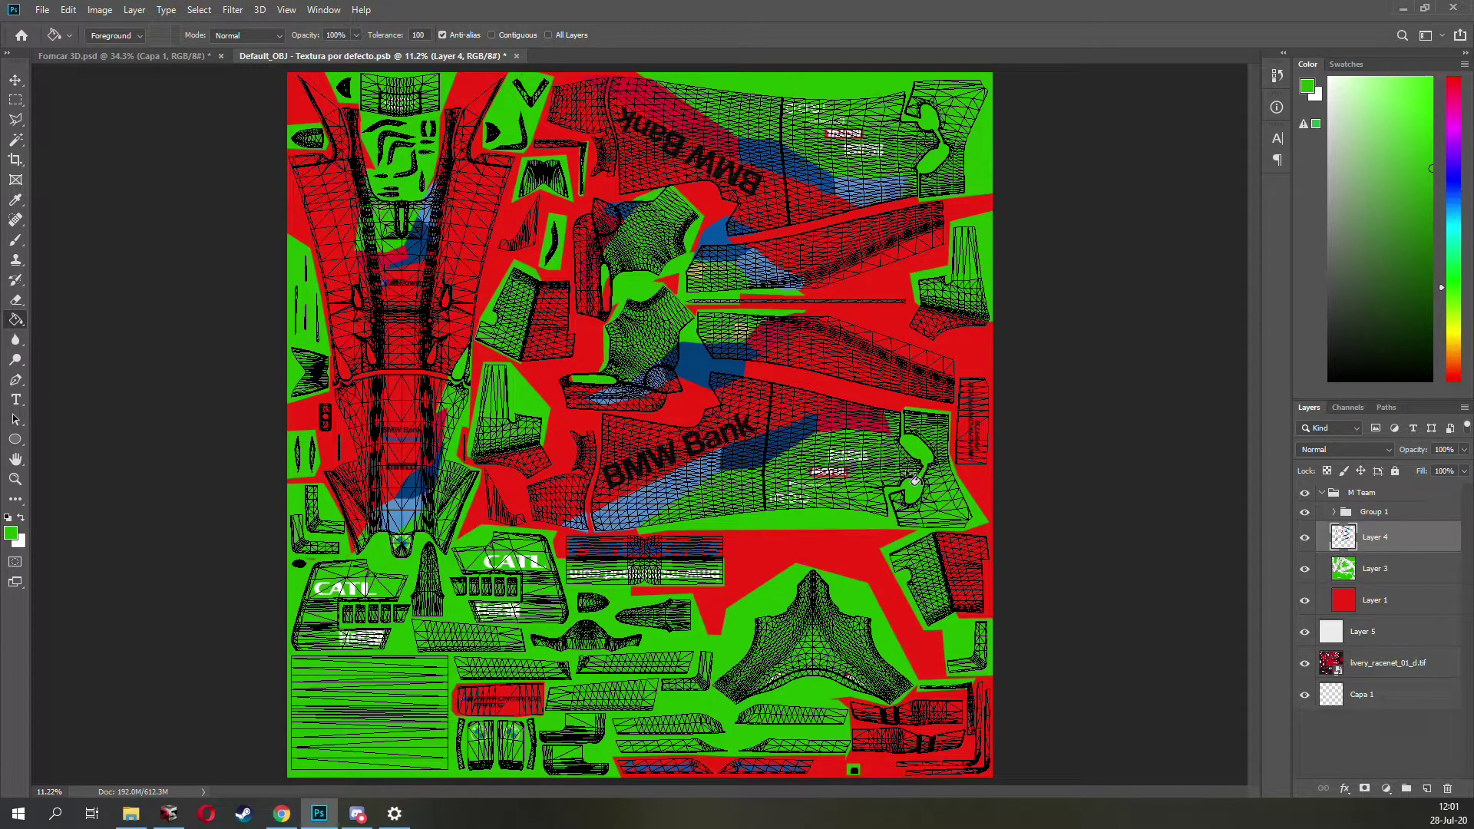
click(783, 449)
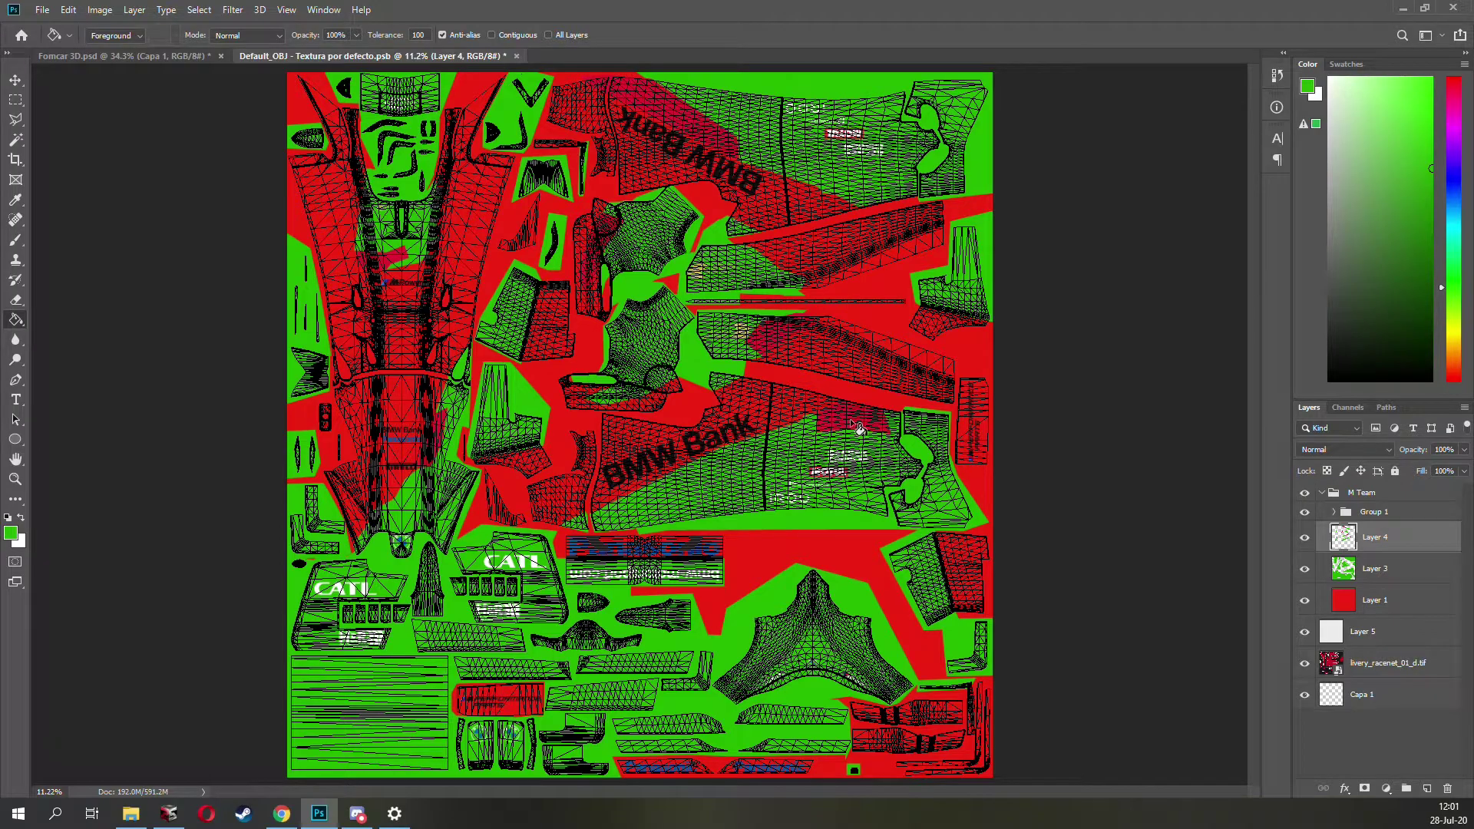
click(847, 419)
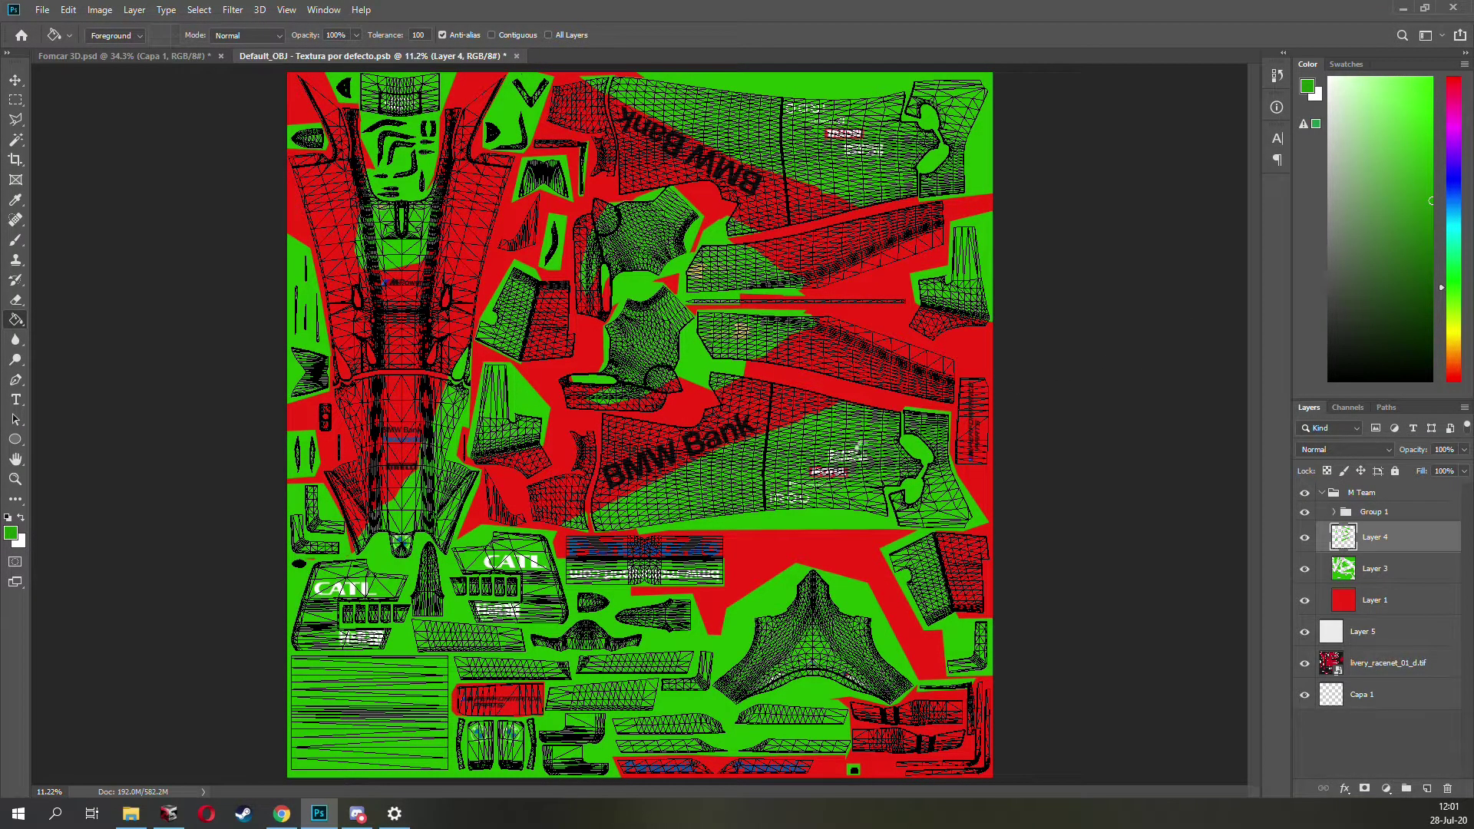
Step: Try a darker green fill on Layer 4, undo it, and save the livery texture
click(855, 442)
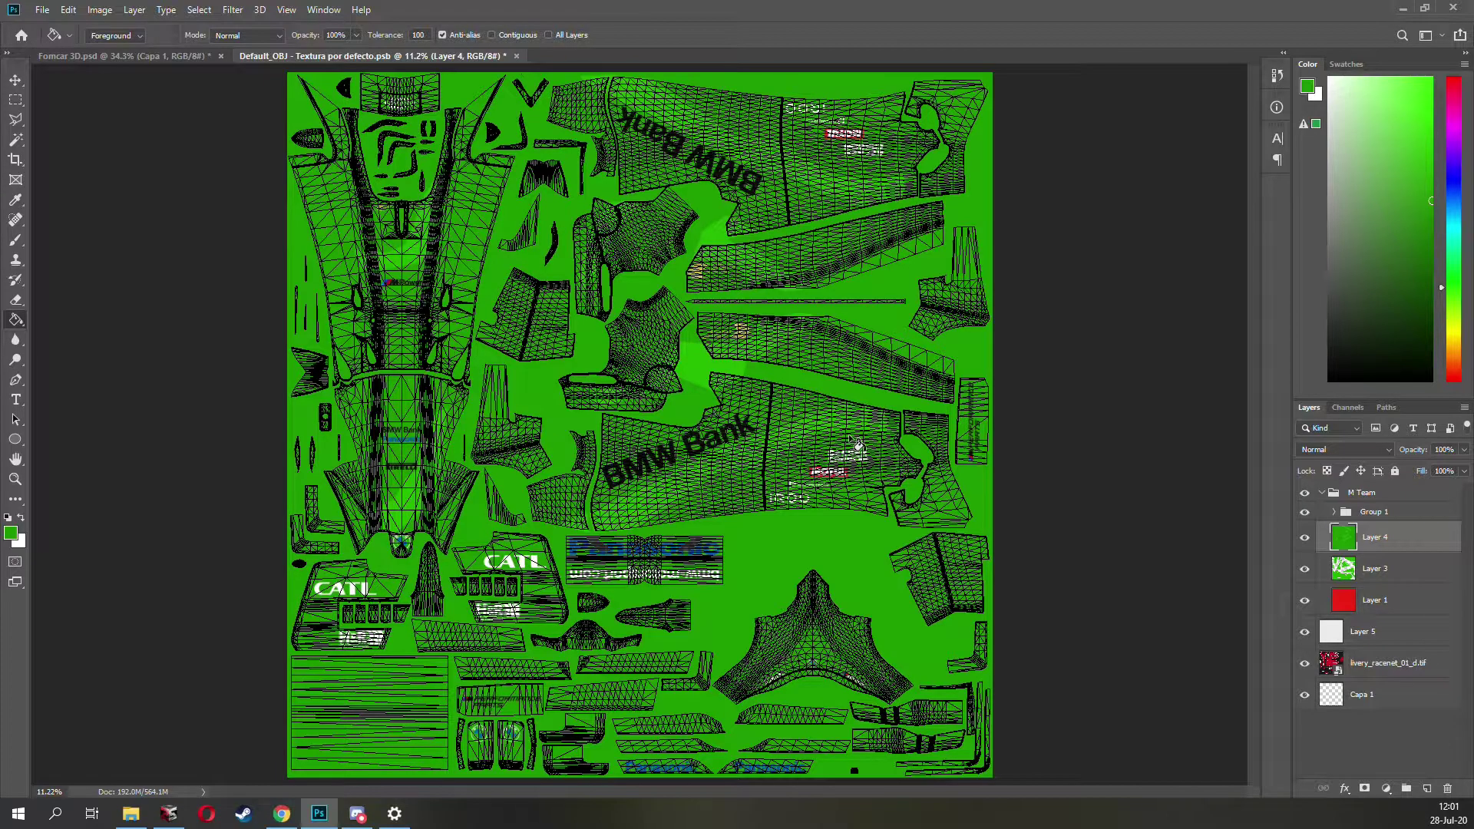
key(ctrl+s)
key(ctrl+z)
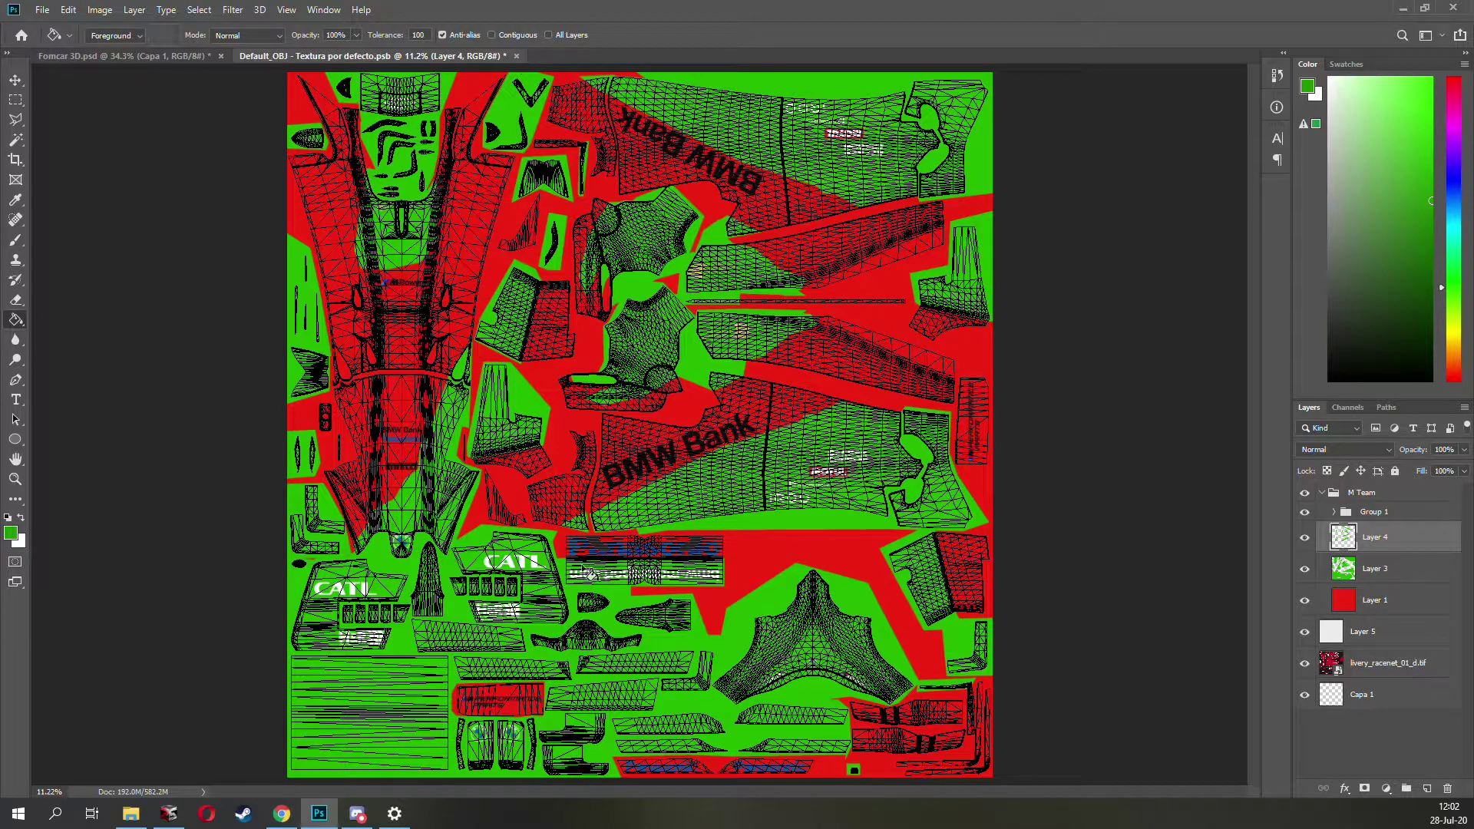
Step: Hide Layer 4 and every layer below it, and merge the visible logo layers of Group 1 into one layer
drag(1311, 540, 1307, 698)
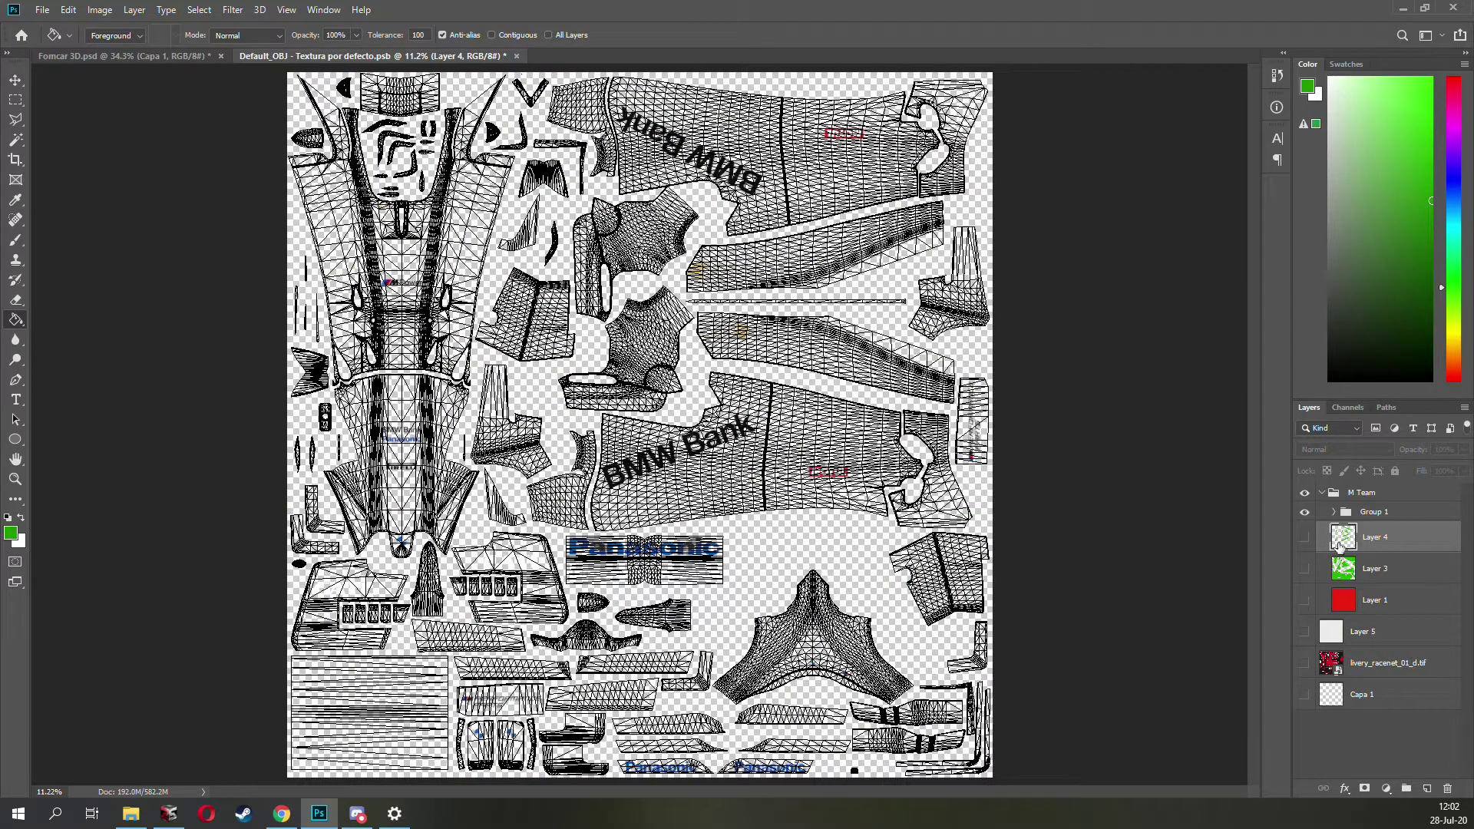
click(1304, 511)
click(1304, 511)
click(1333, 511)
click(1388, 538)
right_click(1397, 536)
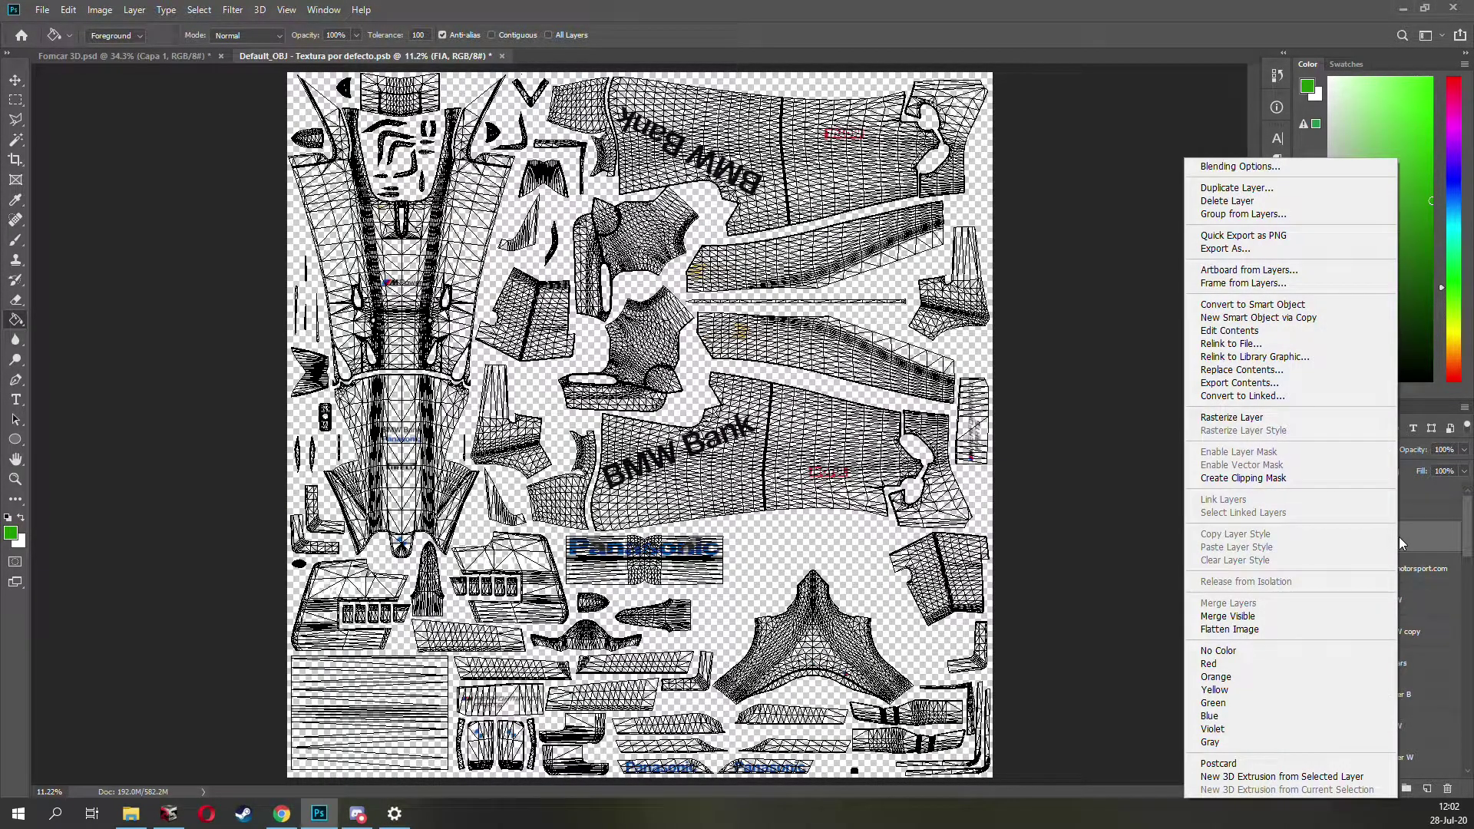
click(1228, 616)
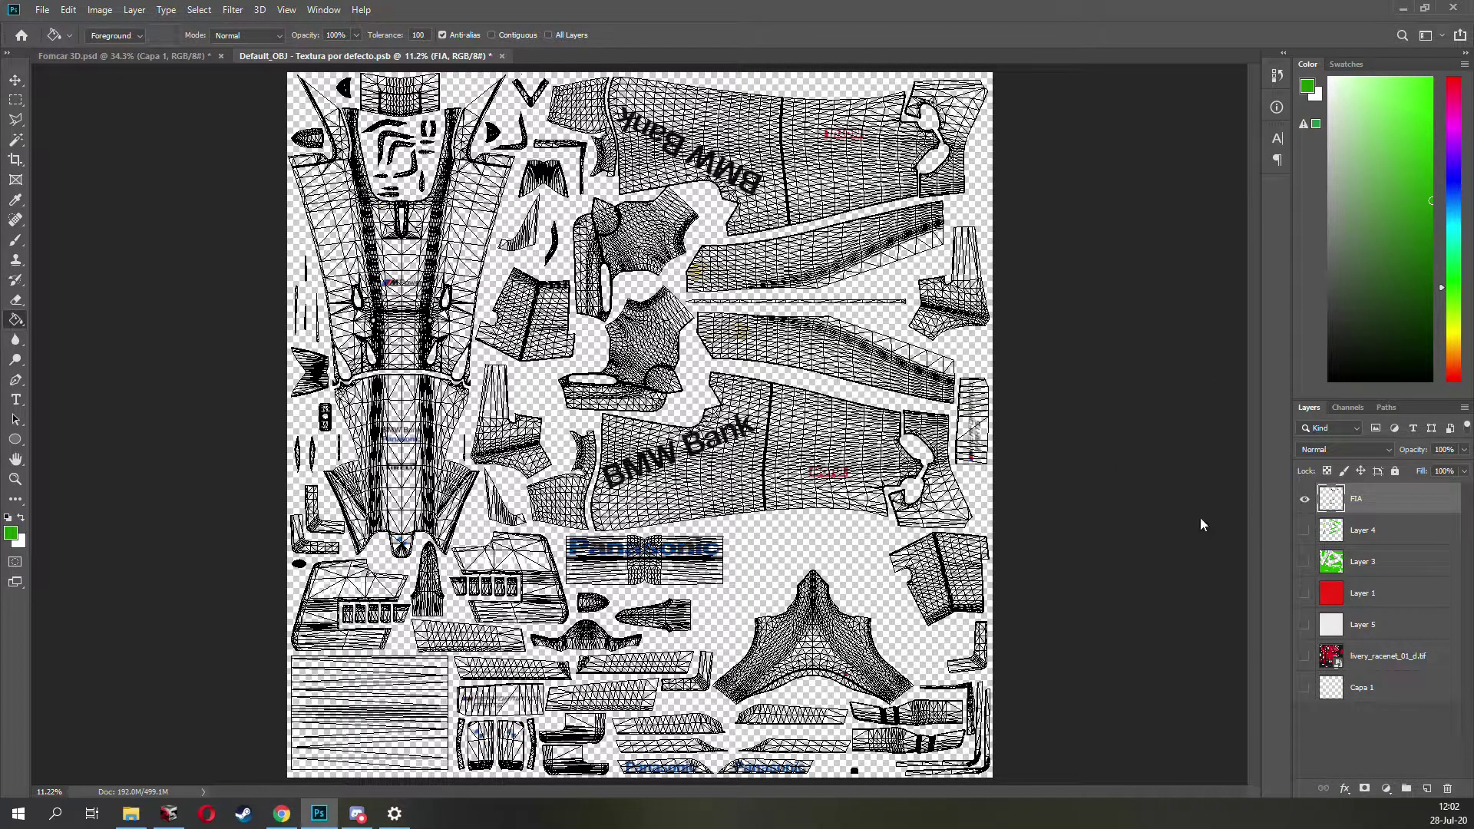
Step: Make Layer 4, Layer 3, Layer 1, Layer 5 and livery_racenet_01_d.tif visible again
click(1304, 530)
click(1304, 561)
click(1304, 592)
click(1304, 624)
click(1304, 656)
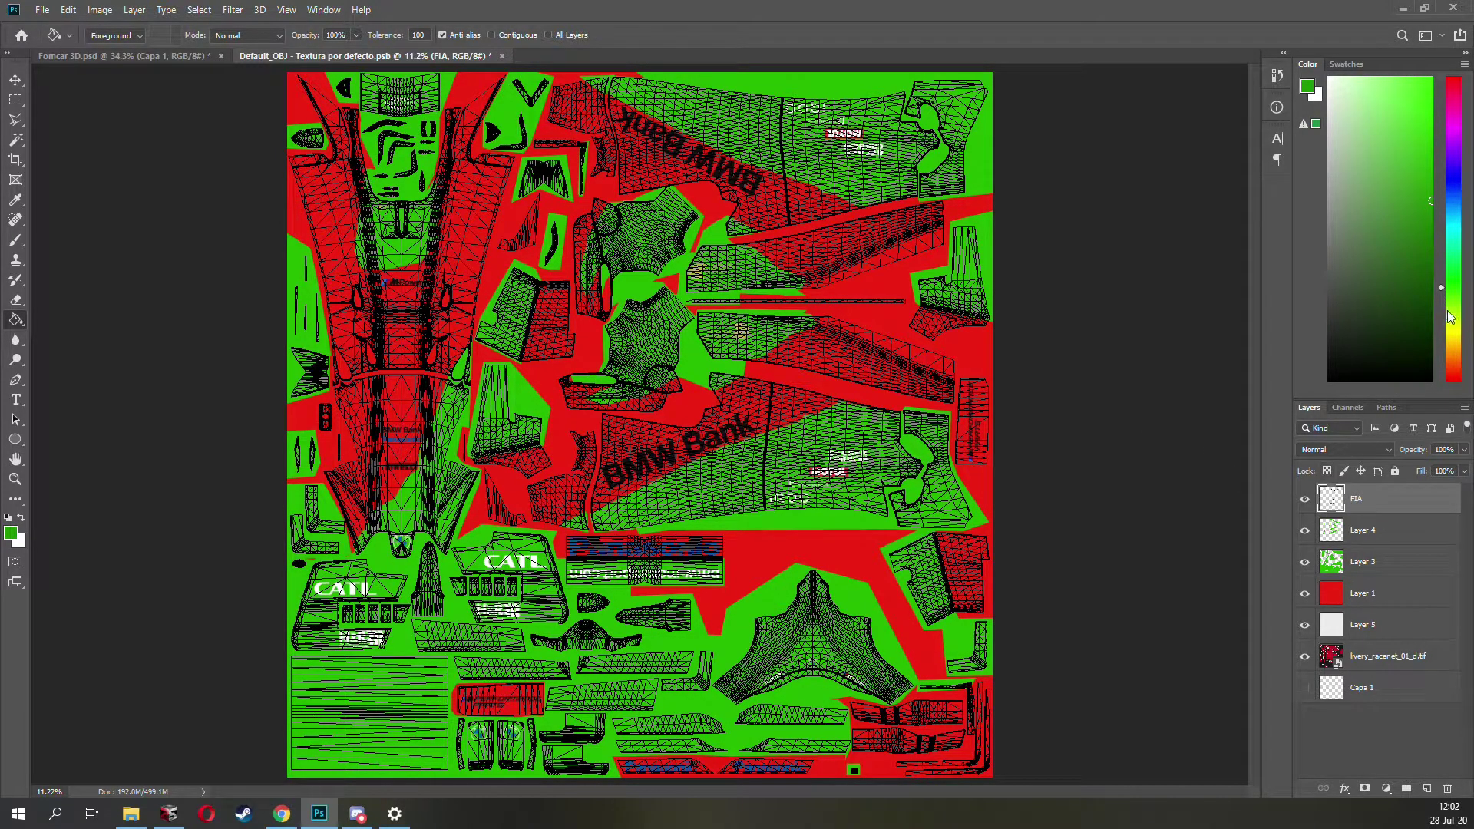
Step: Fill all logos on the merged FIA layer with red from the swatches, raising the Paint Bucket tolerance to 255
click(1348, 63)
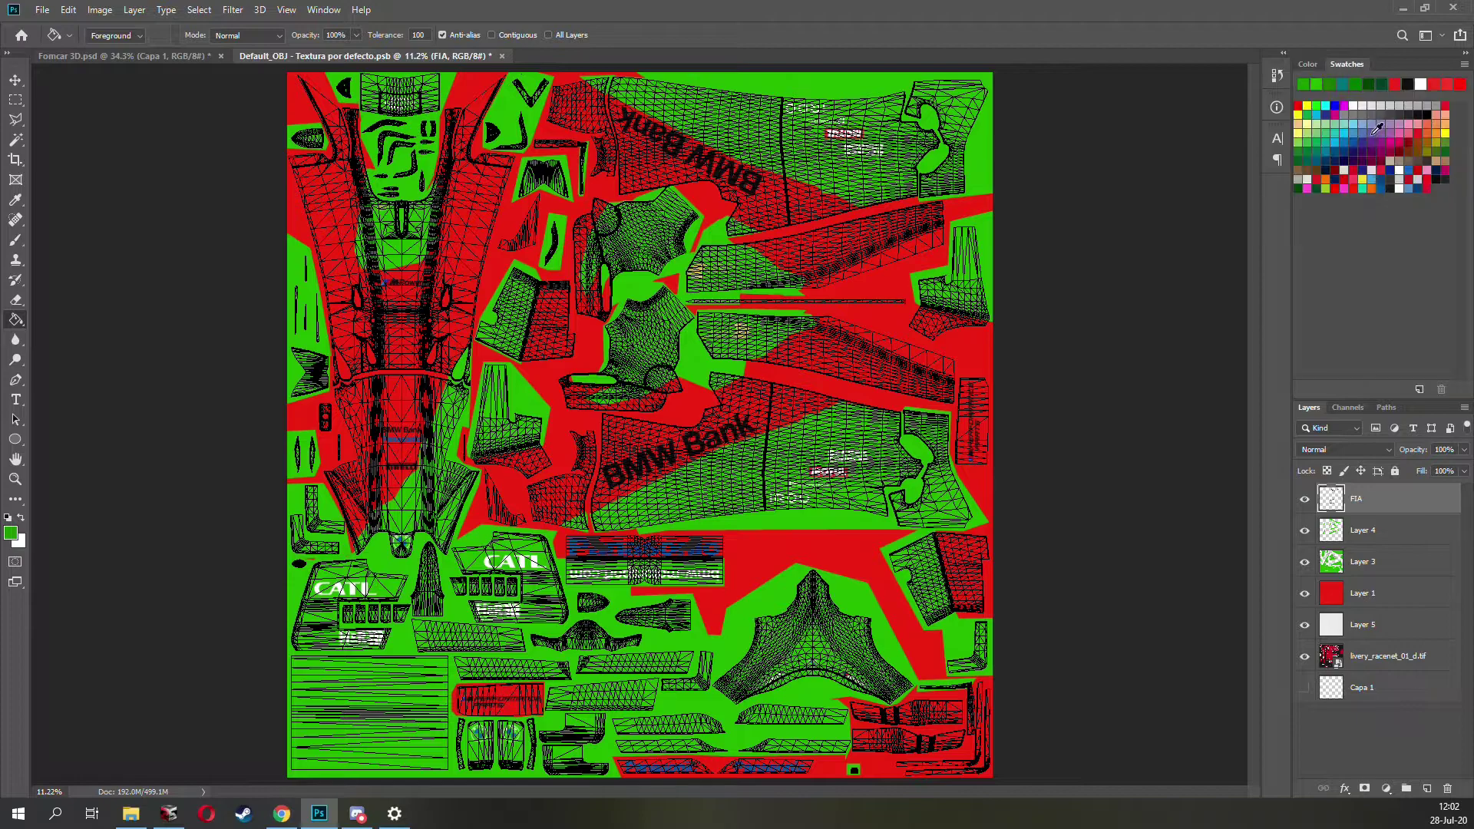
click(1356, 181)
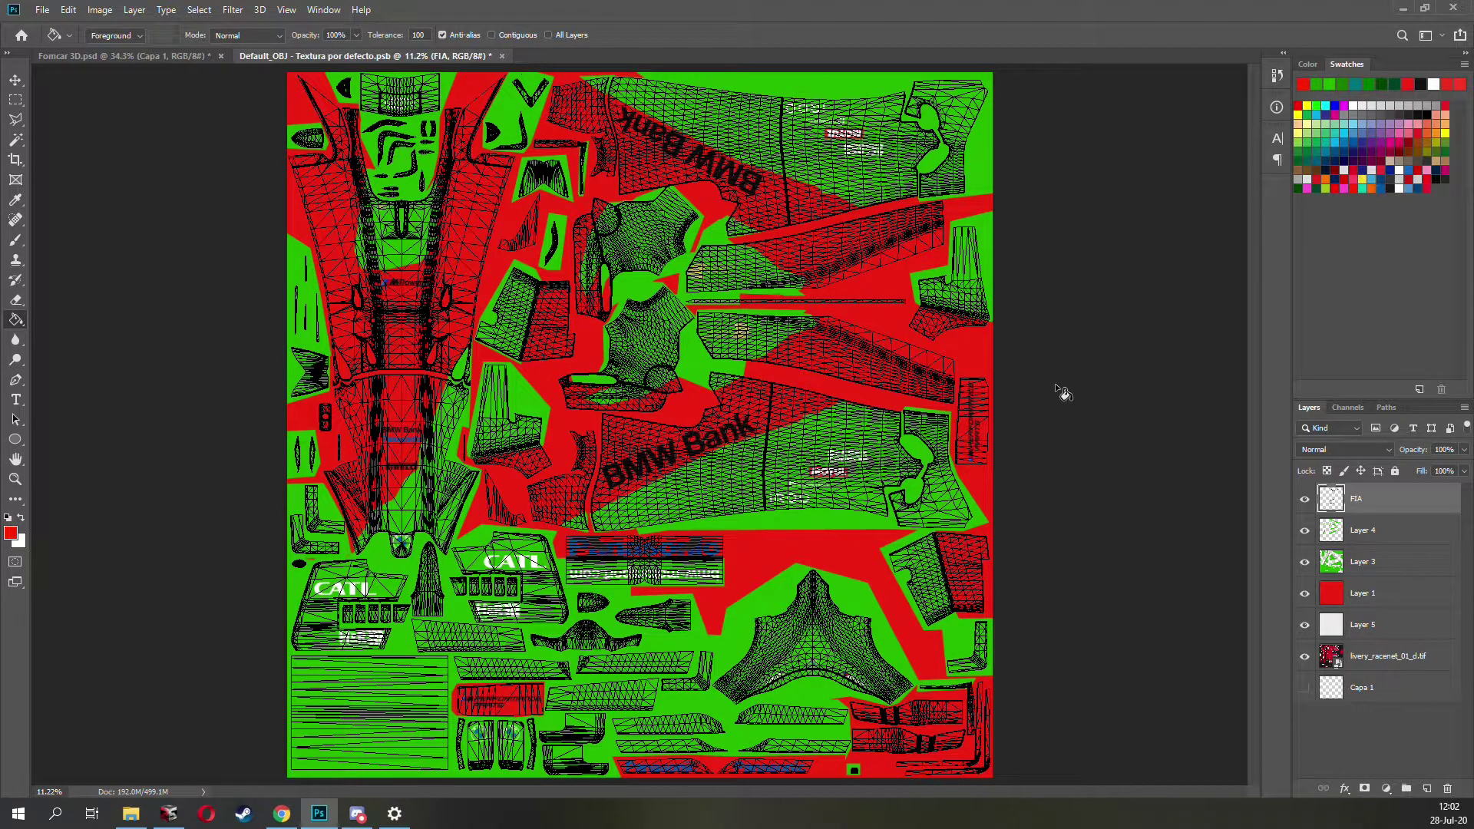
click(700, 439)
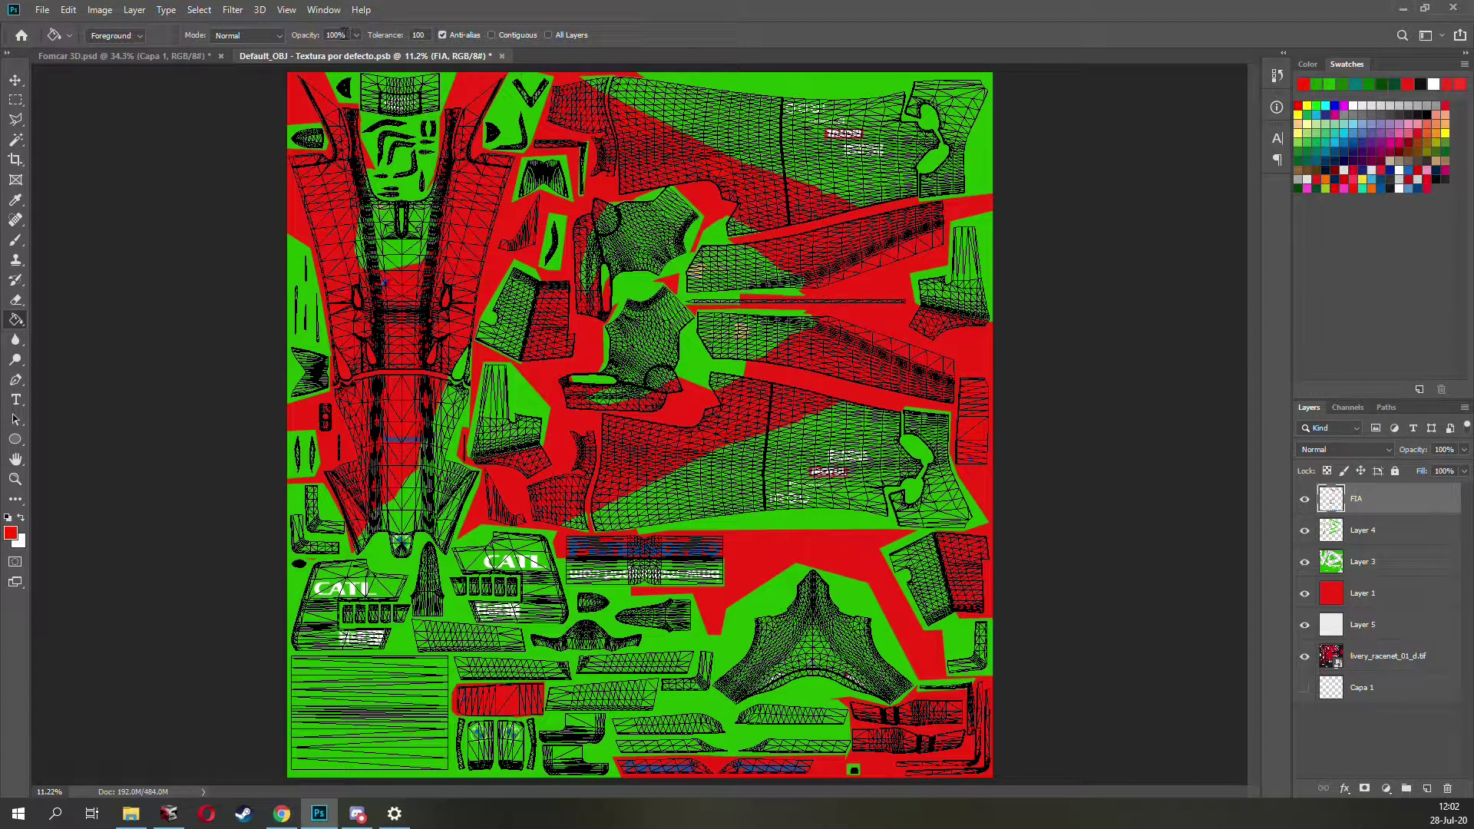
text(255)
click(354, 591)
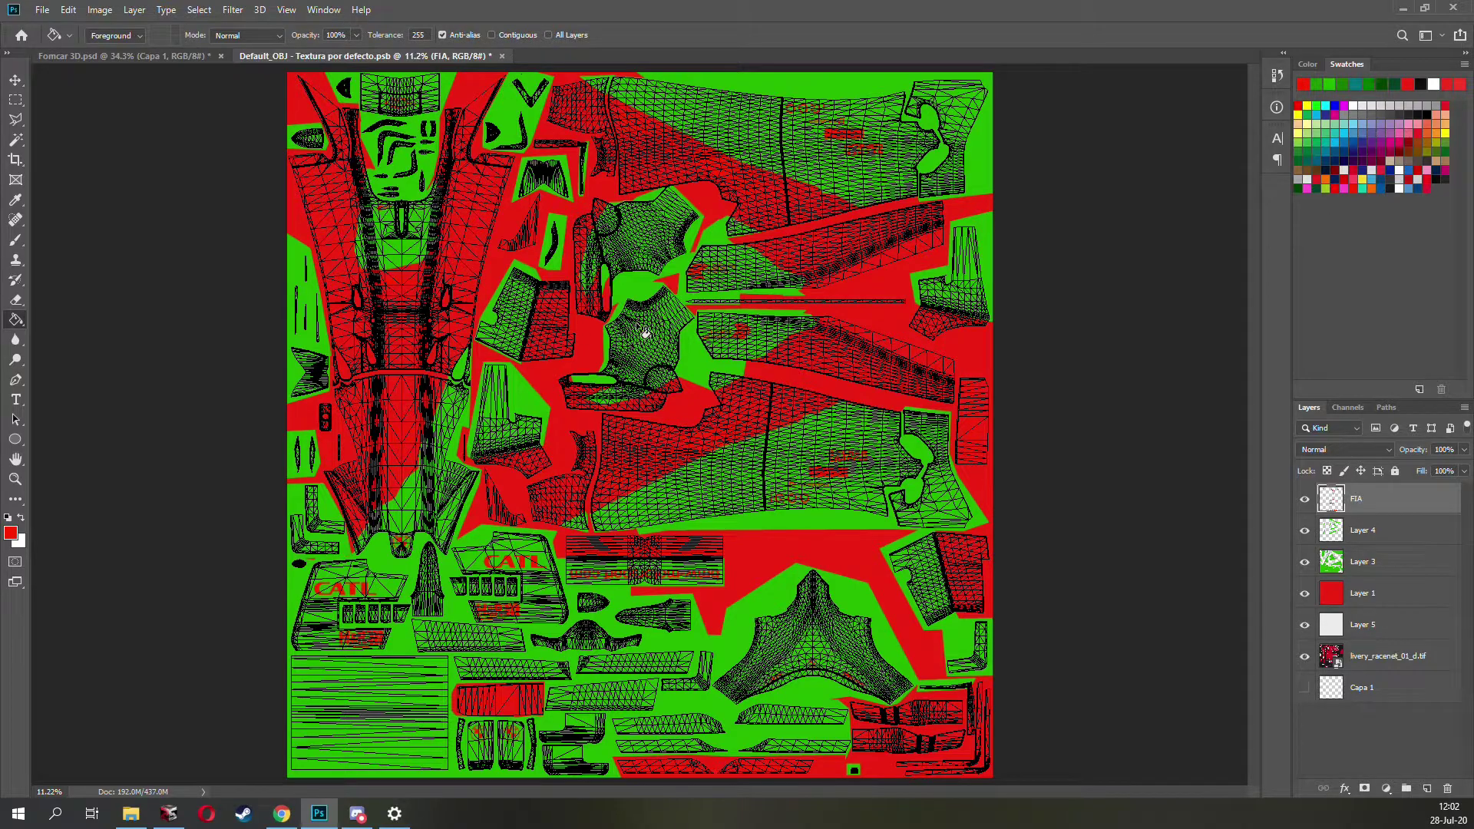
Step: Try to save the texture document to the Desktop as Livery_d in Large Document Format with Maximize Compatibility enabled
click(42, 11)
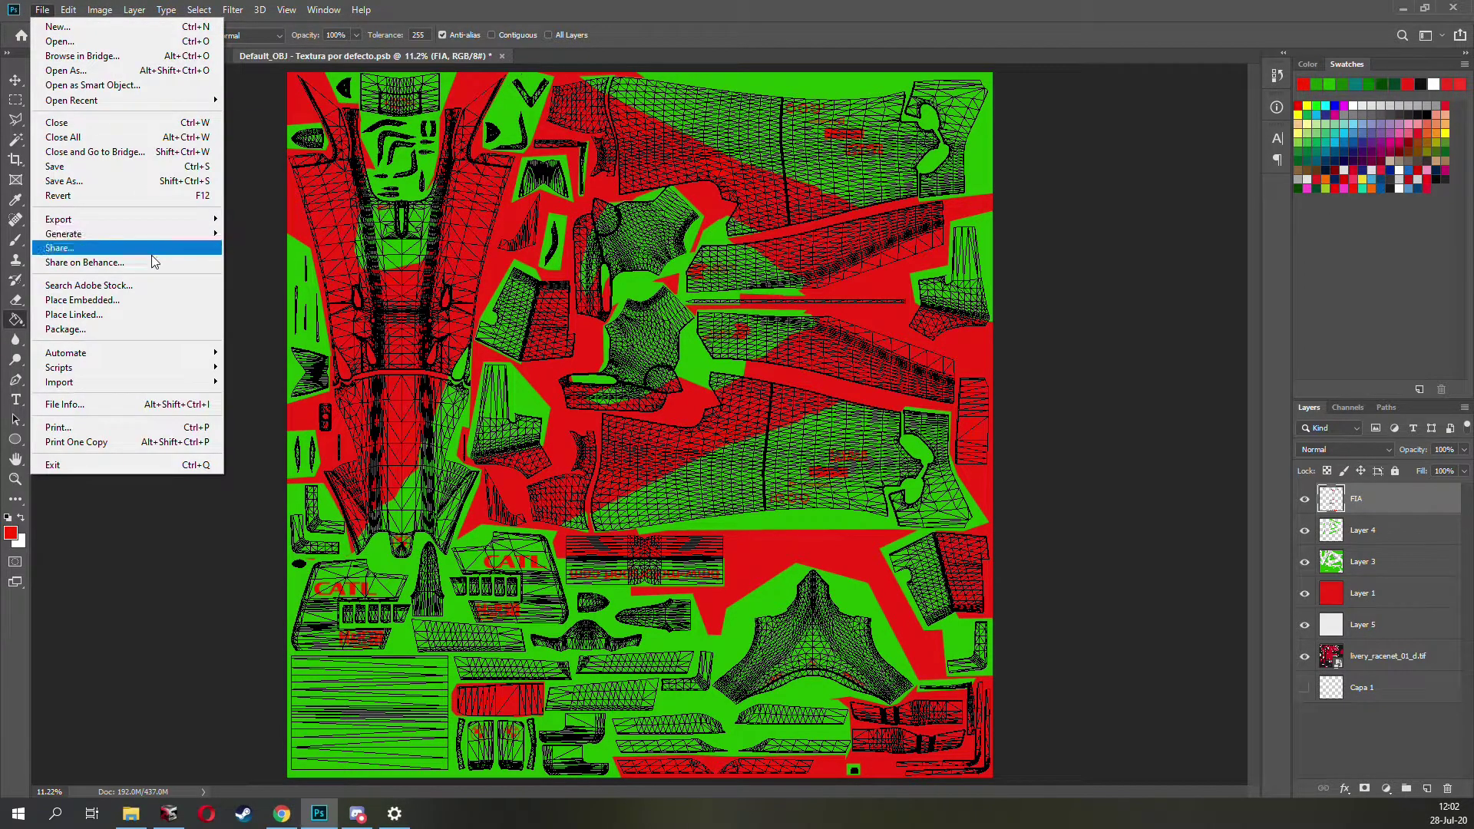
click(66, 187)
scroll(58, 254, down, 2)
scroll(57, 192, up, 2)
click(63, 114)
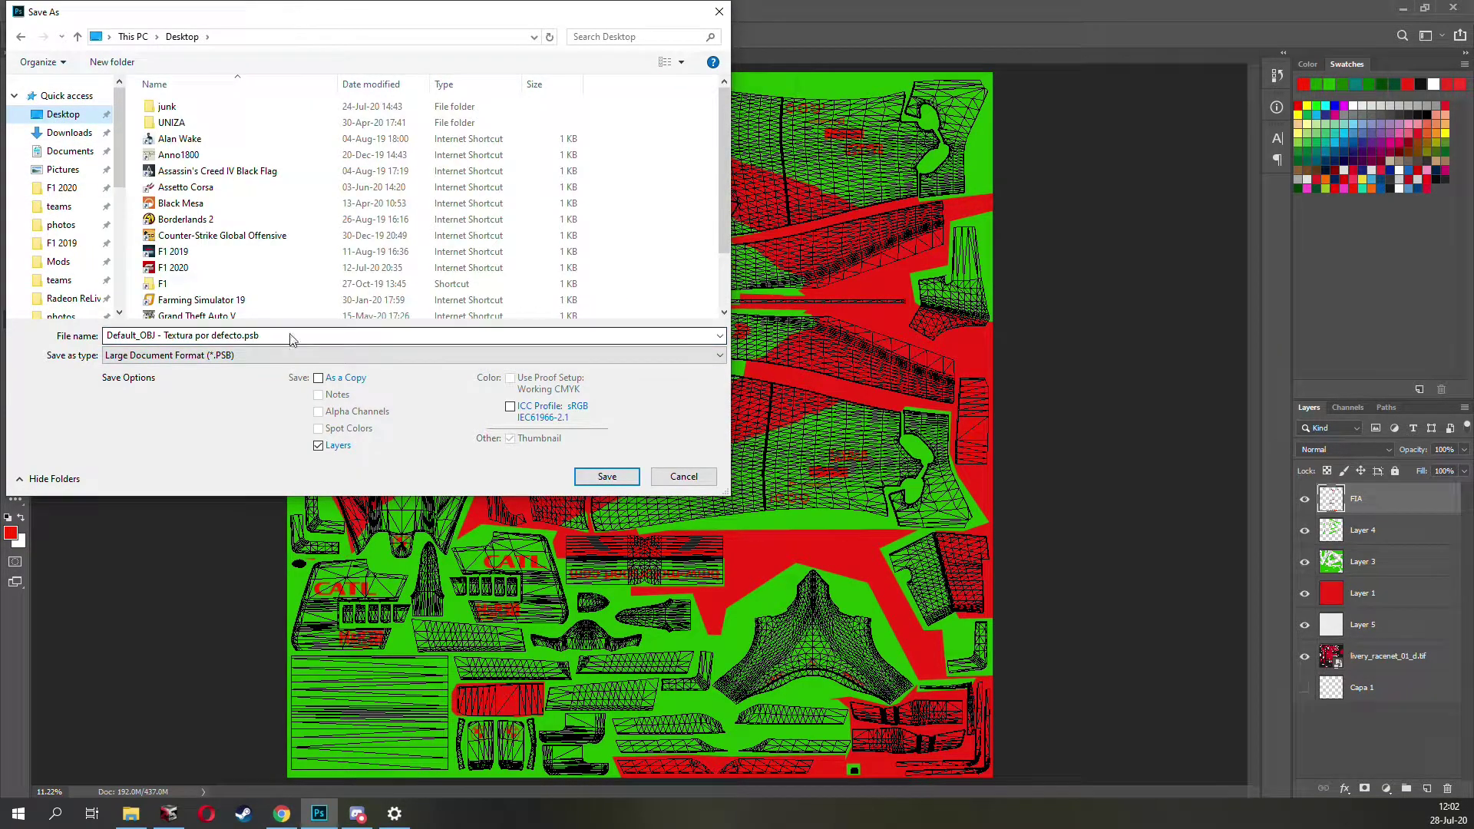
click(286, 333)
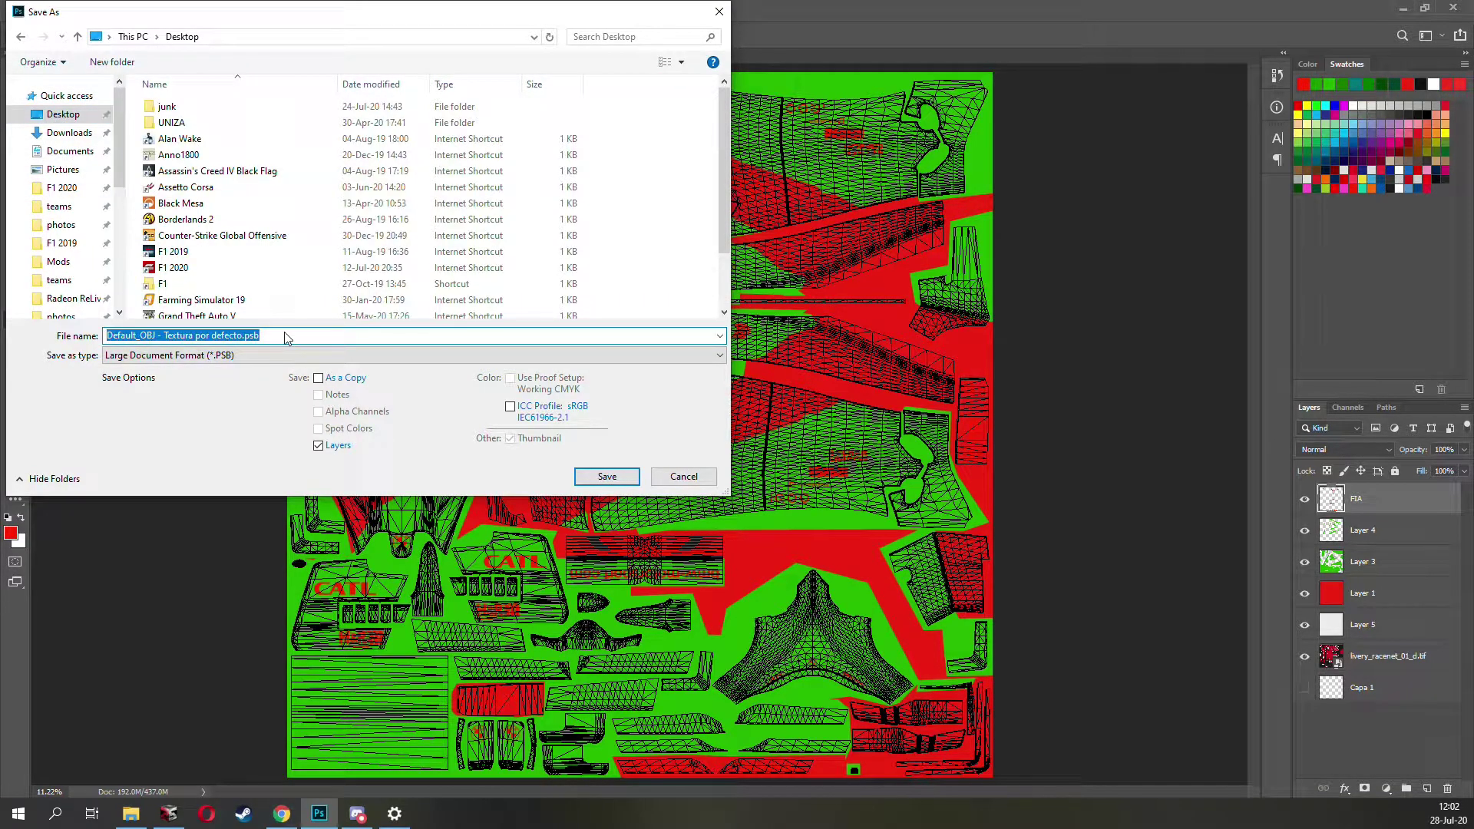
text(Li)
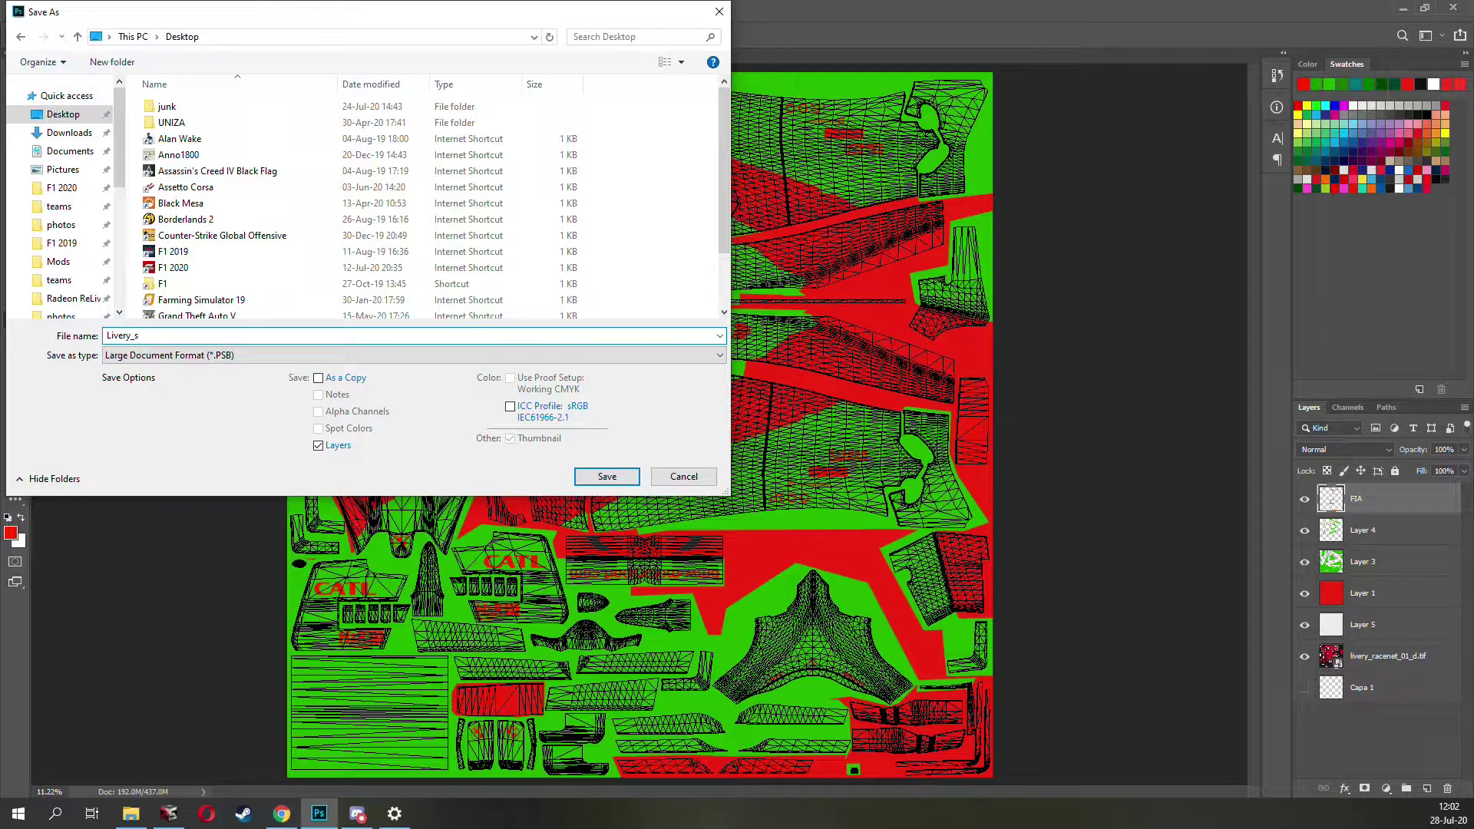
text(very_s)
key(BackSpace)
text(d)
click(605, 477)
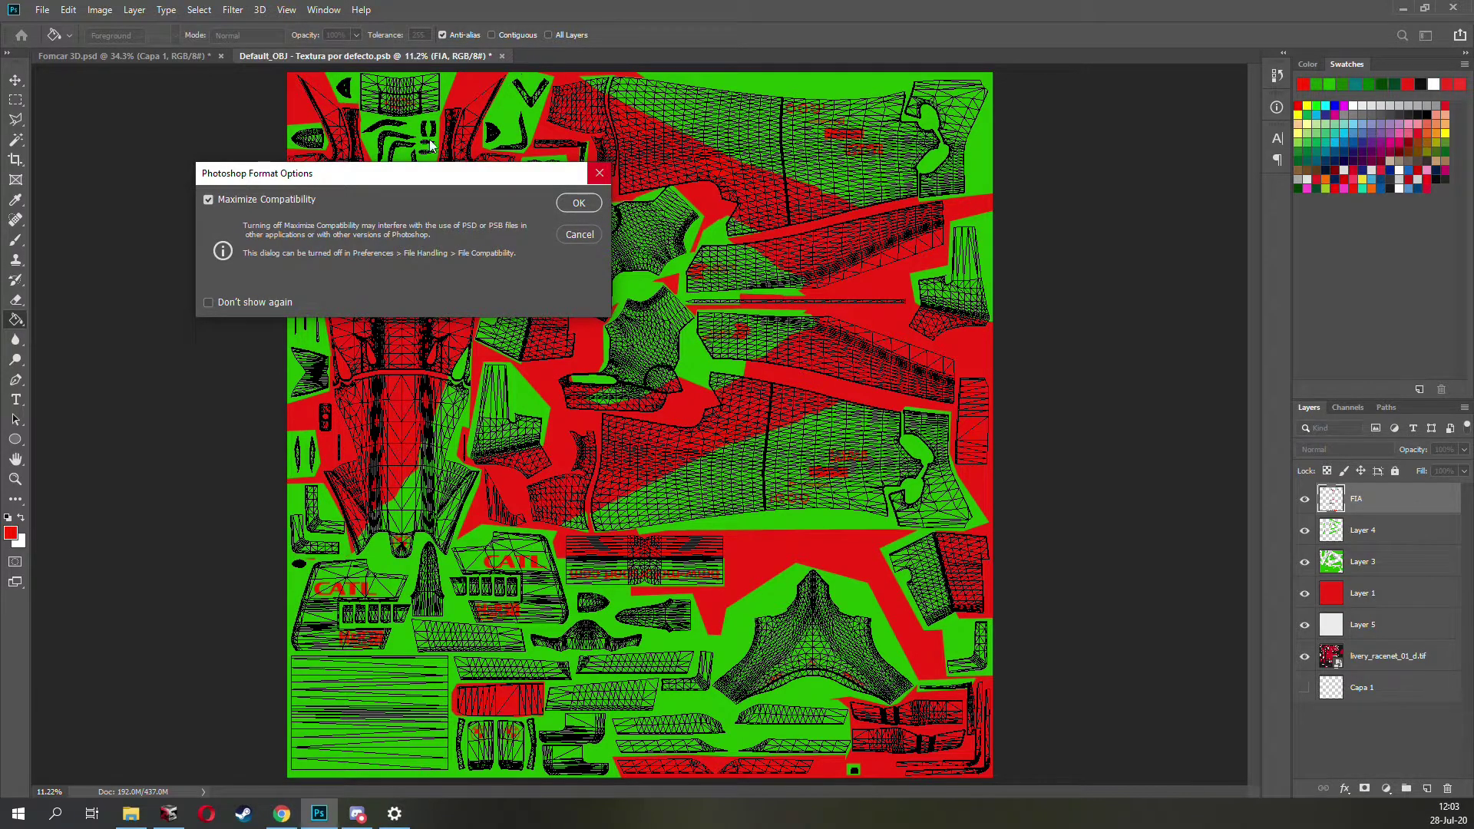
click(578, 203)
Step: Choose Intel Texture Works DDS as the save format, leave the save settings, and close the texture document without saving its changes
click(43, 10)
click(69, 182)
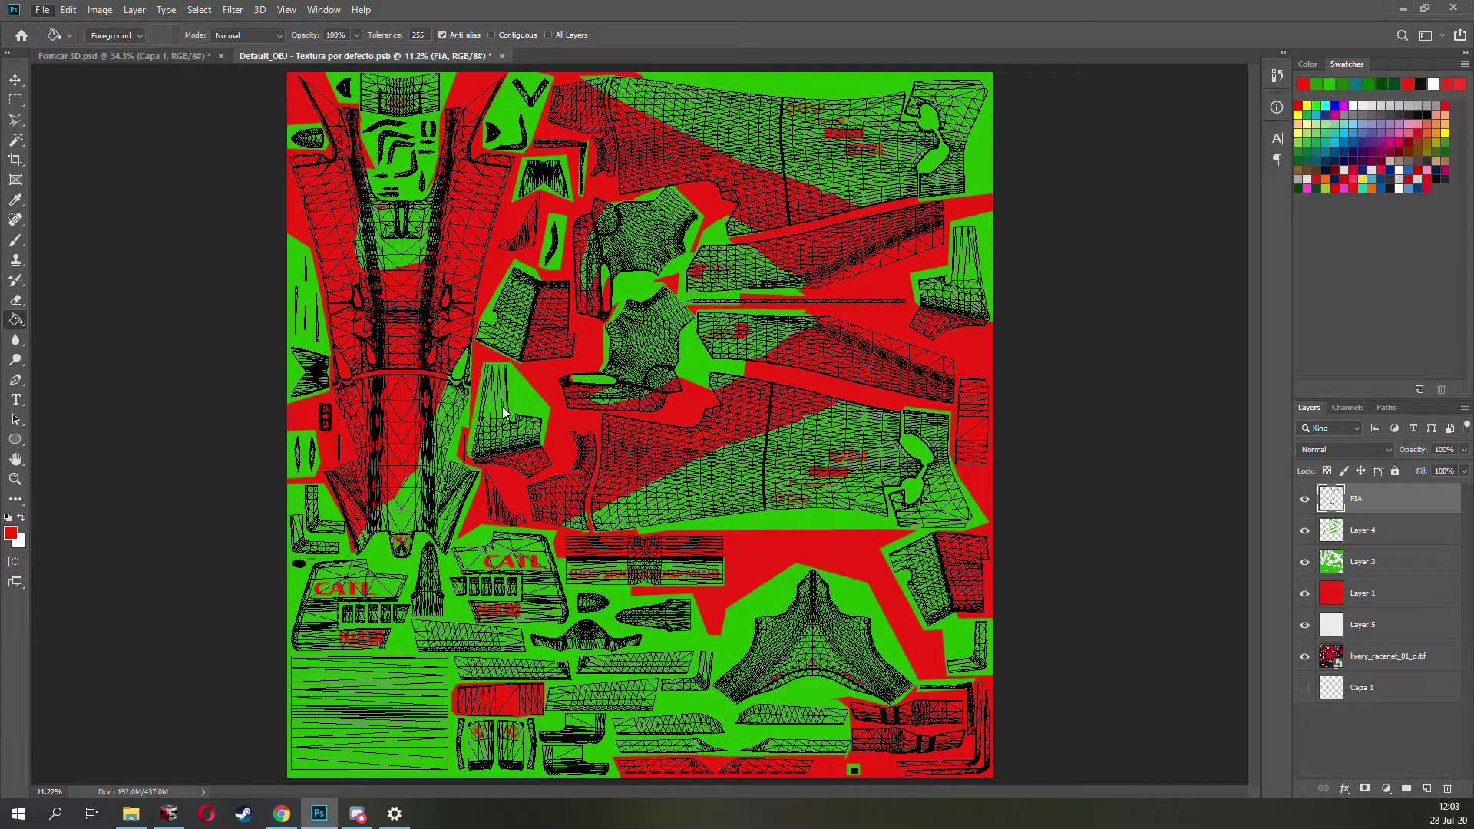
click(202, 357)
click(196, 393)
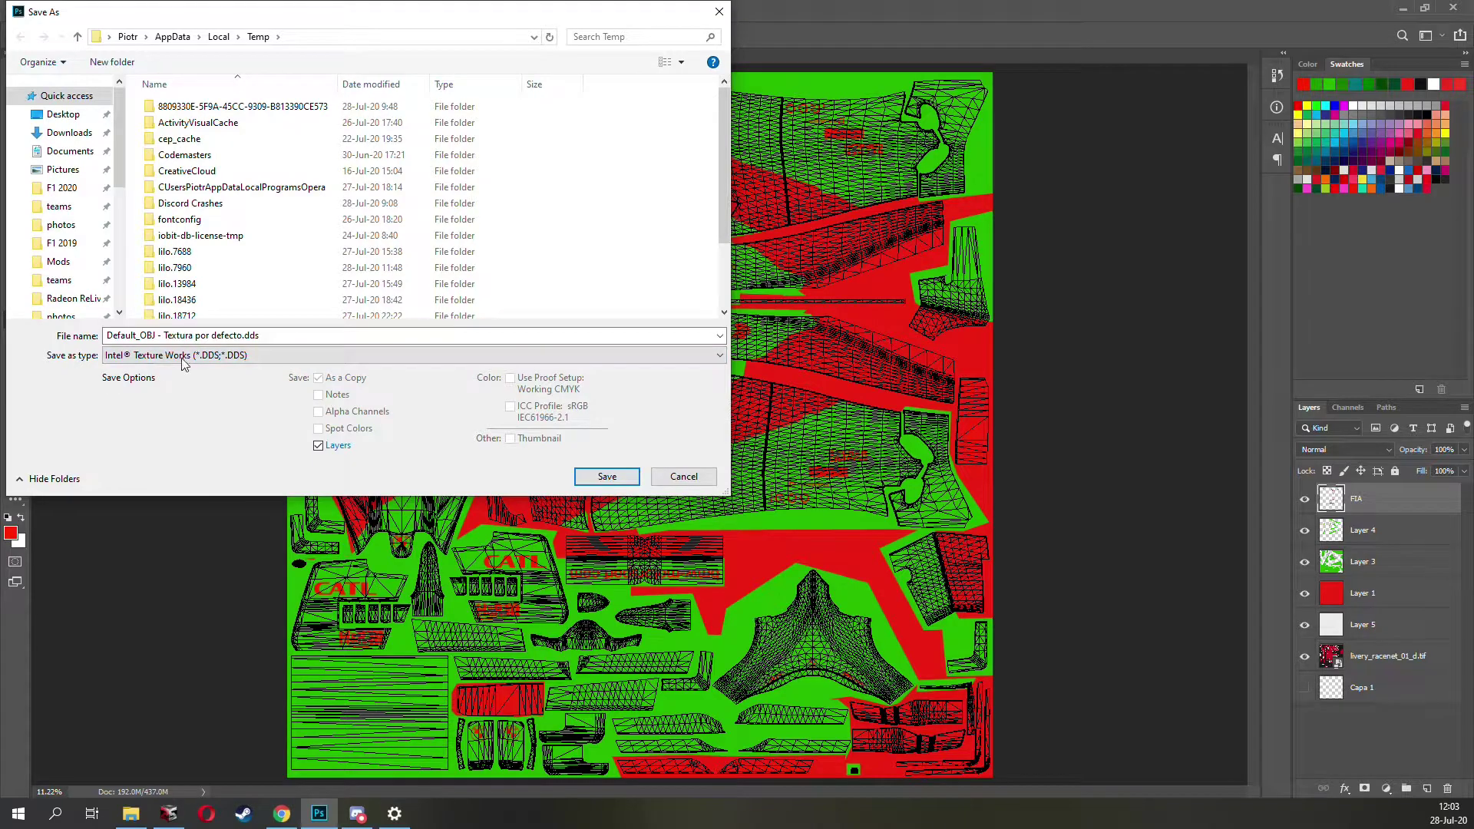
key(Return)
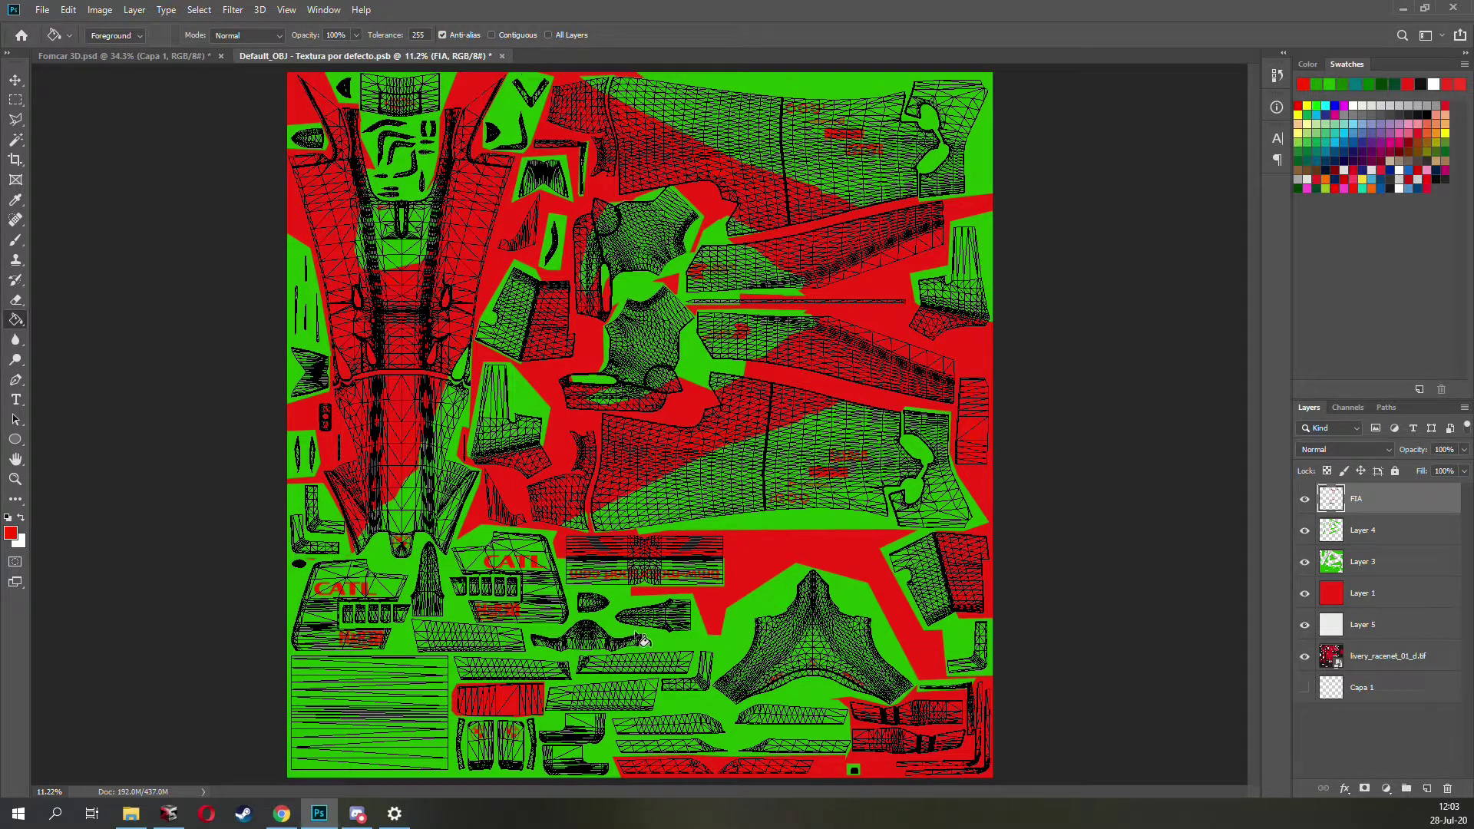
click(1455, 9)
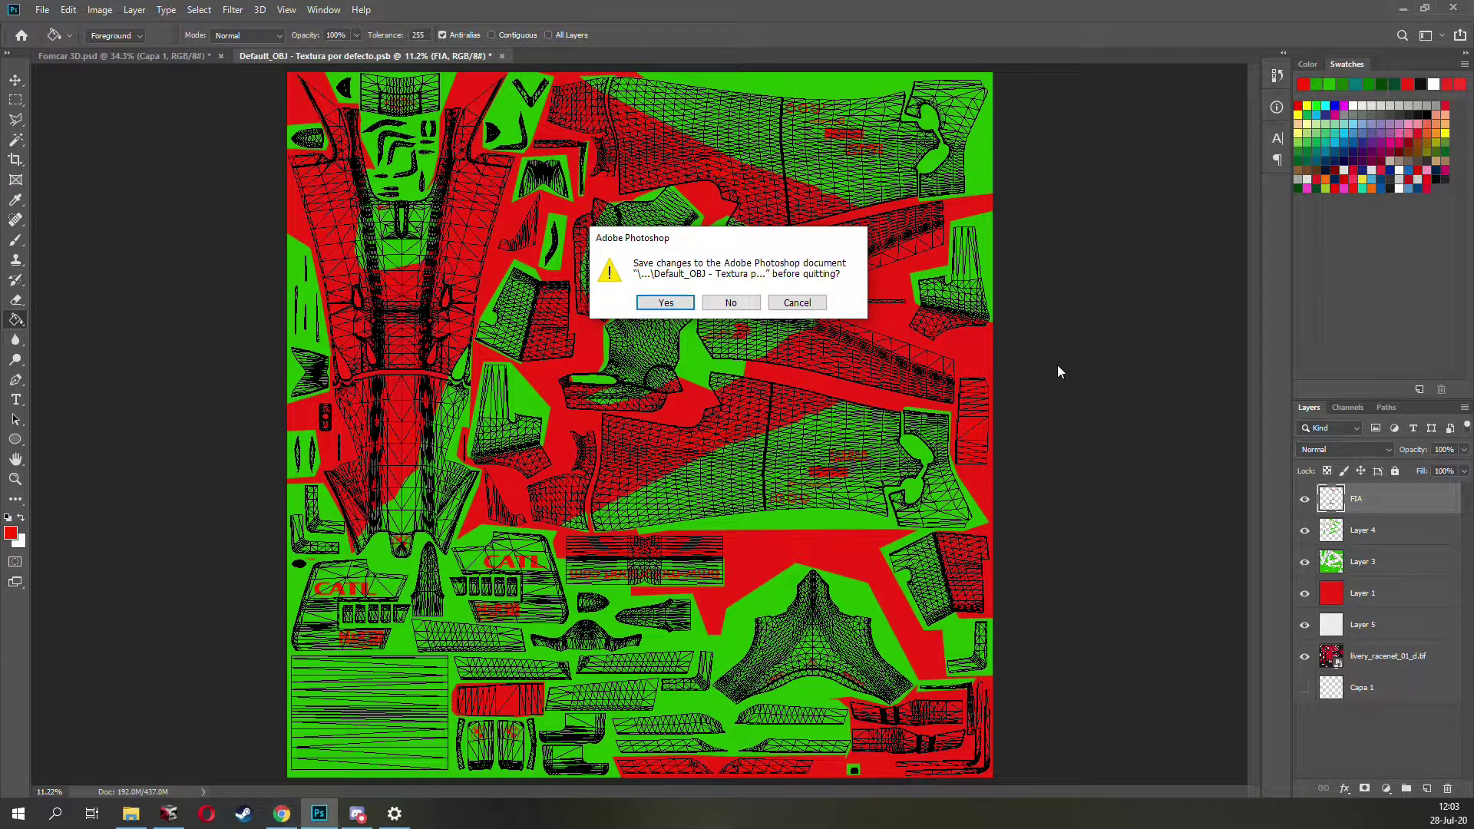
key(n)
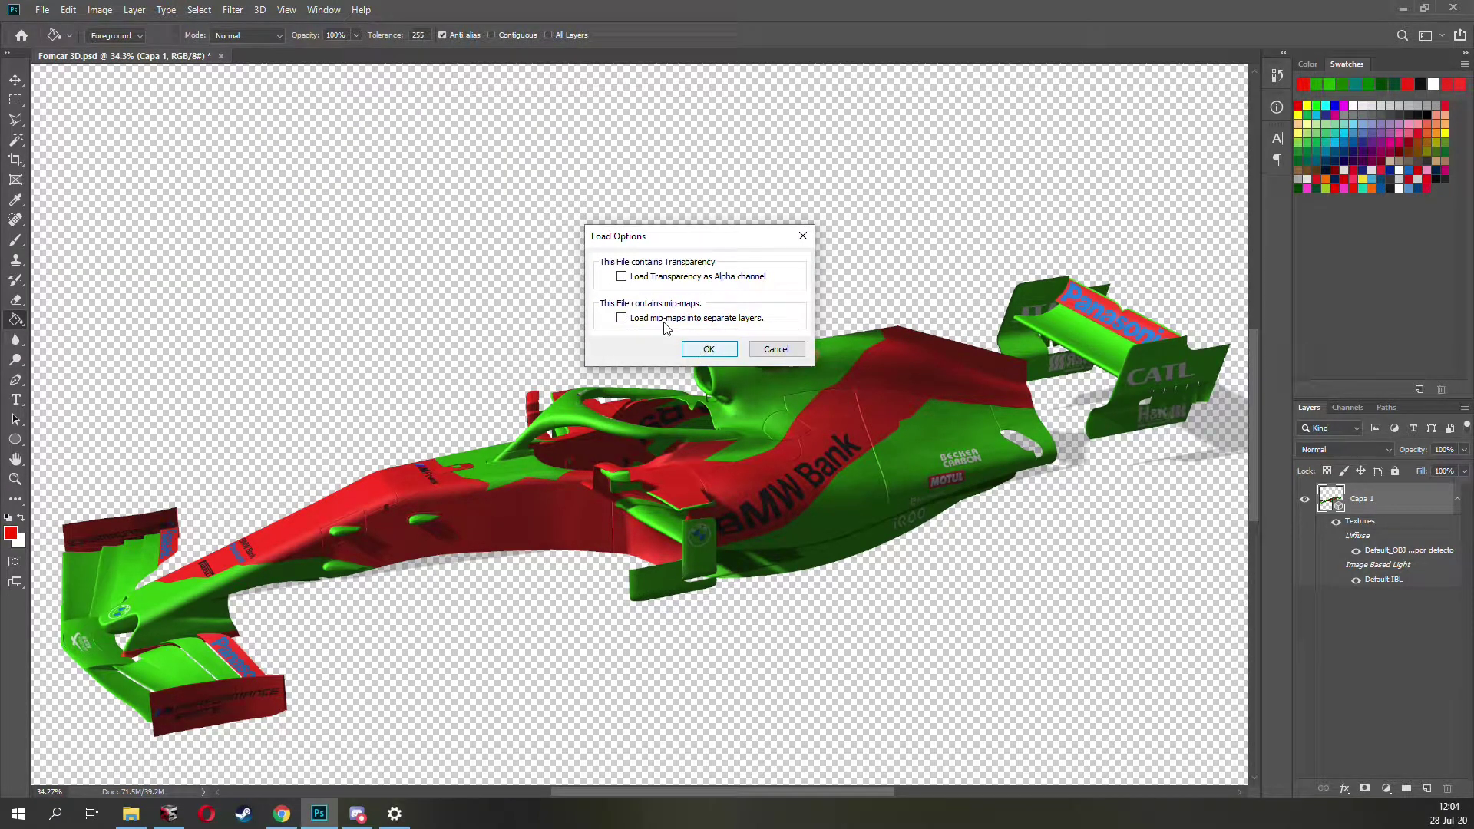
Step: Load racenet01_glove_logo_d.tif.dds without an alpha channel or separate mip-map layers, and inspect its logos up close
click(708, 350)
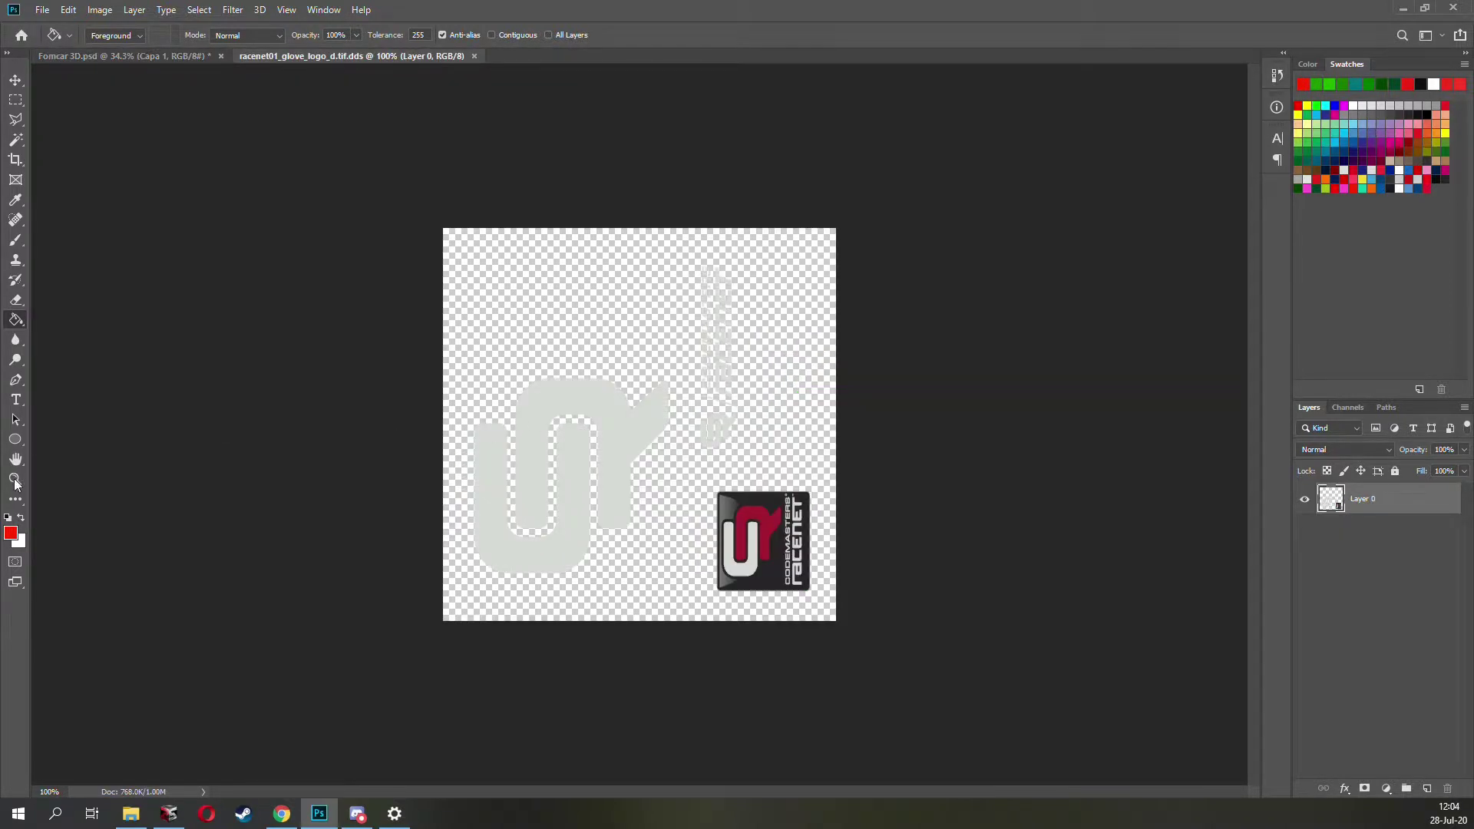
click(16, 481)
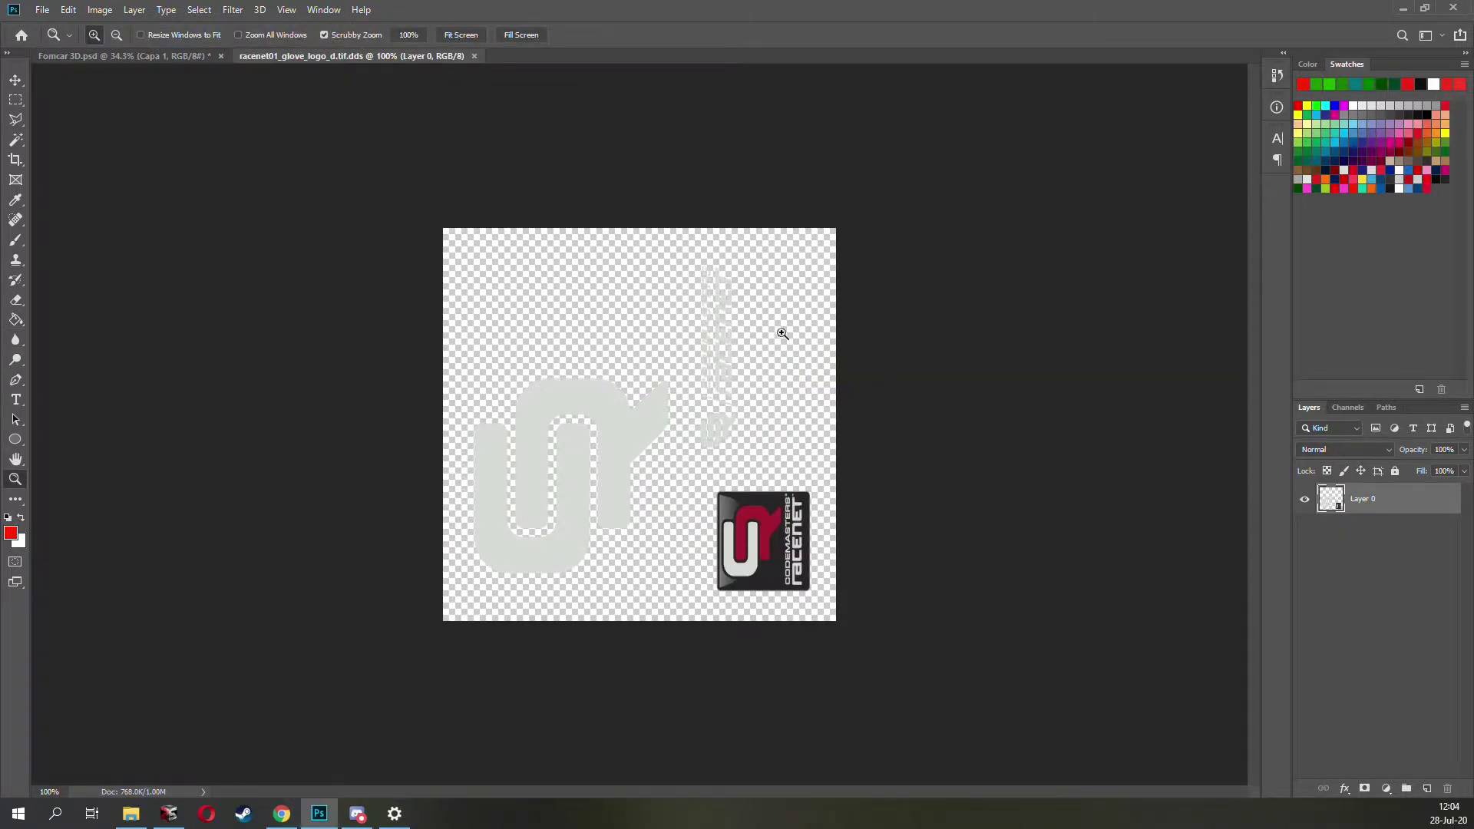
drag(677, 397, 704, 391)
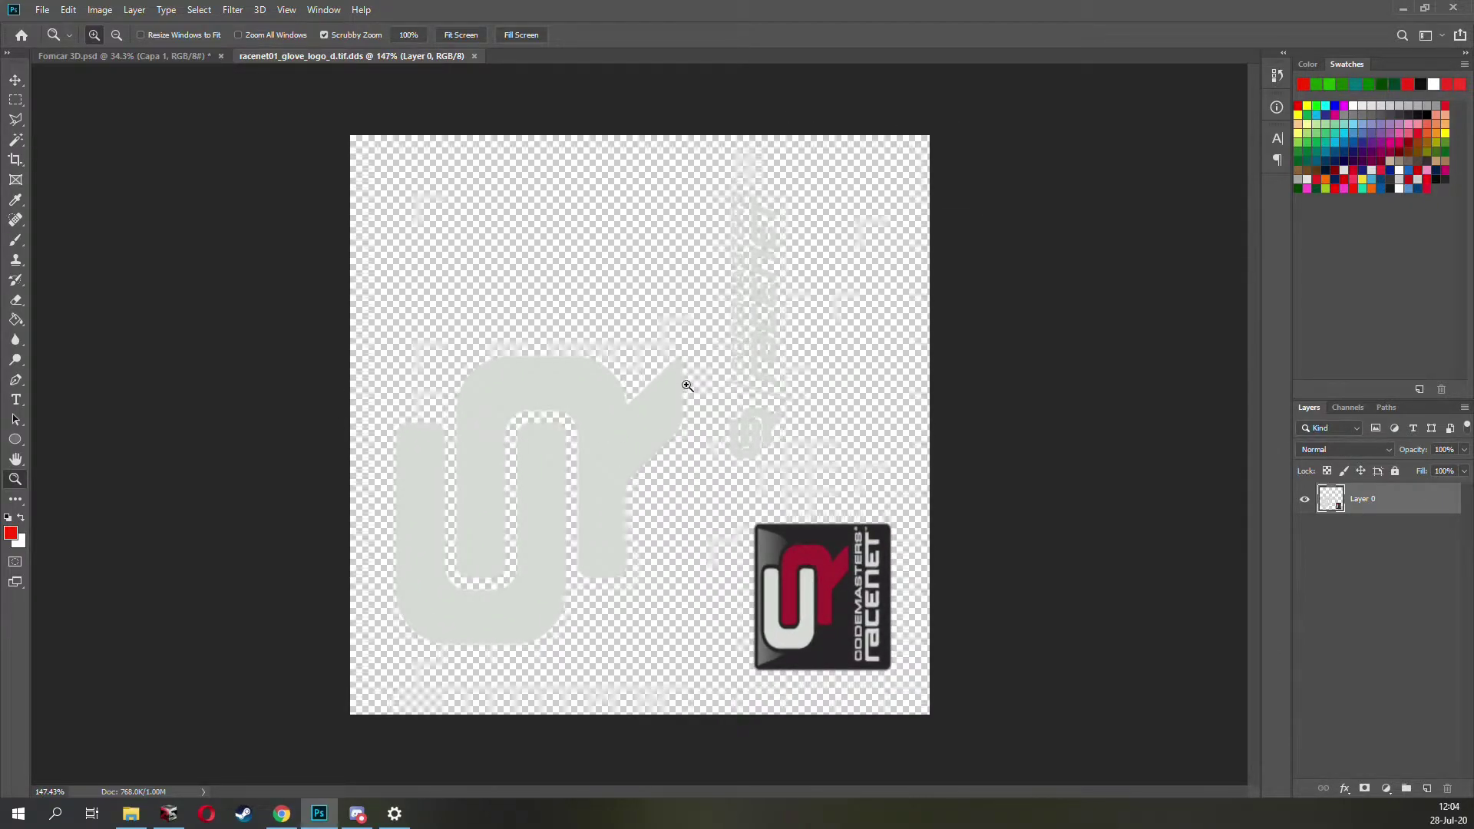
Step: Close the glove logo texture and reopen racenet01_glove_logo_d.tif.dds from File Explorer with its transparency loaded as an alpha channel
click(130, 814)
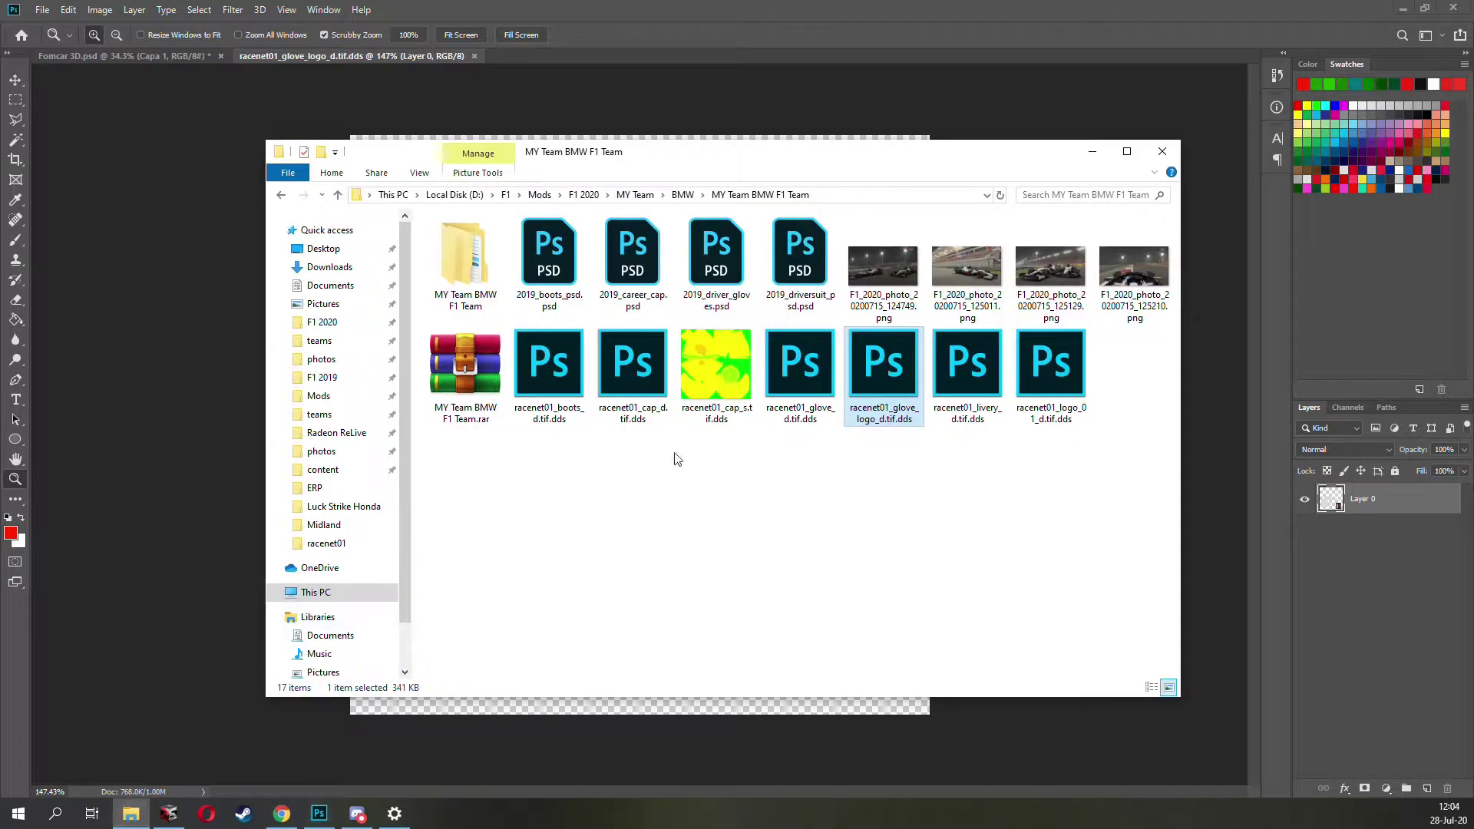
double_click(887, 371)
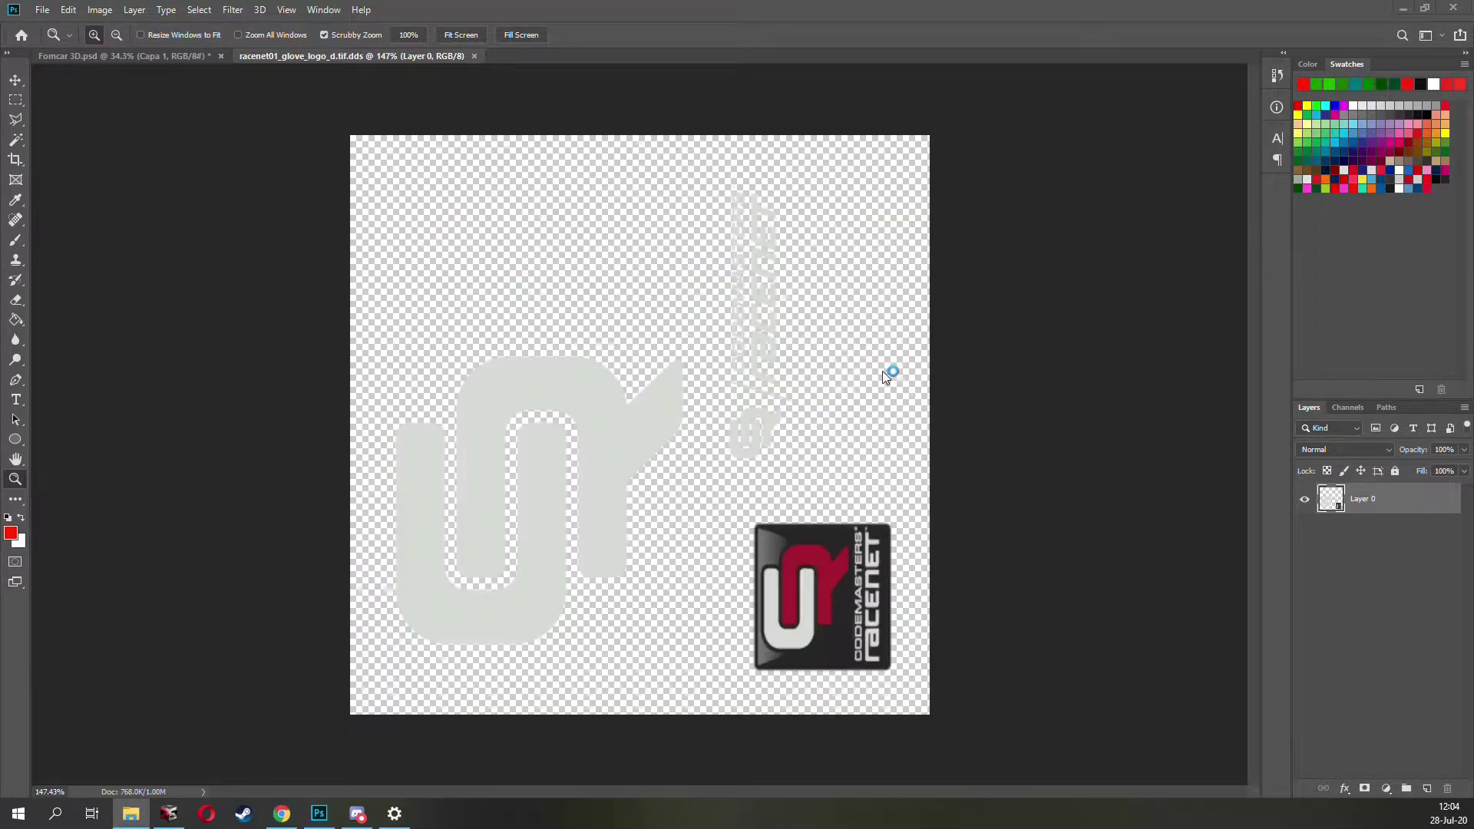
click(475, 56)
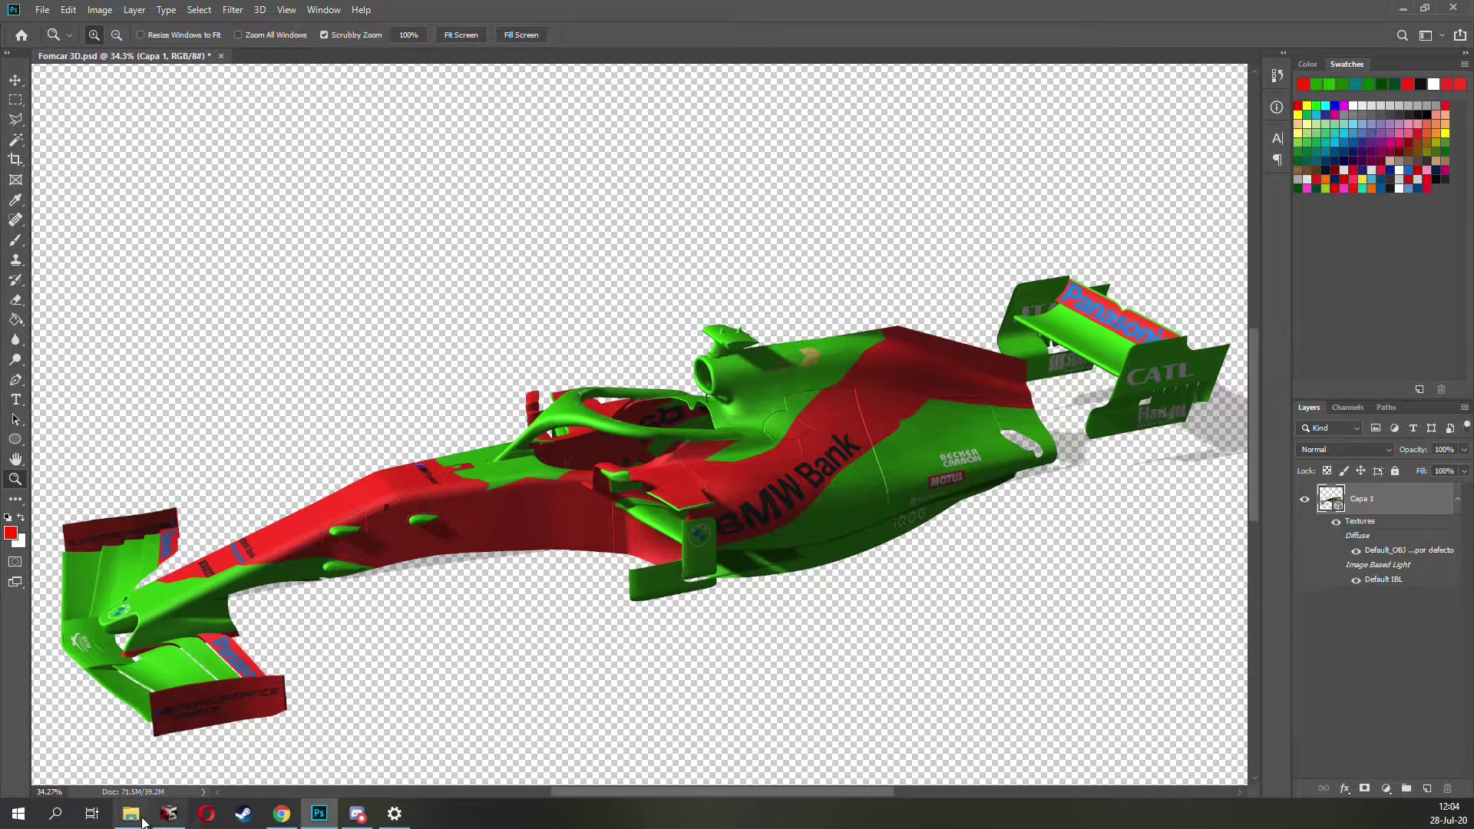
click(130, 813)
double_click(898, 373)
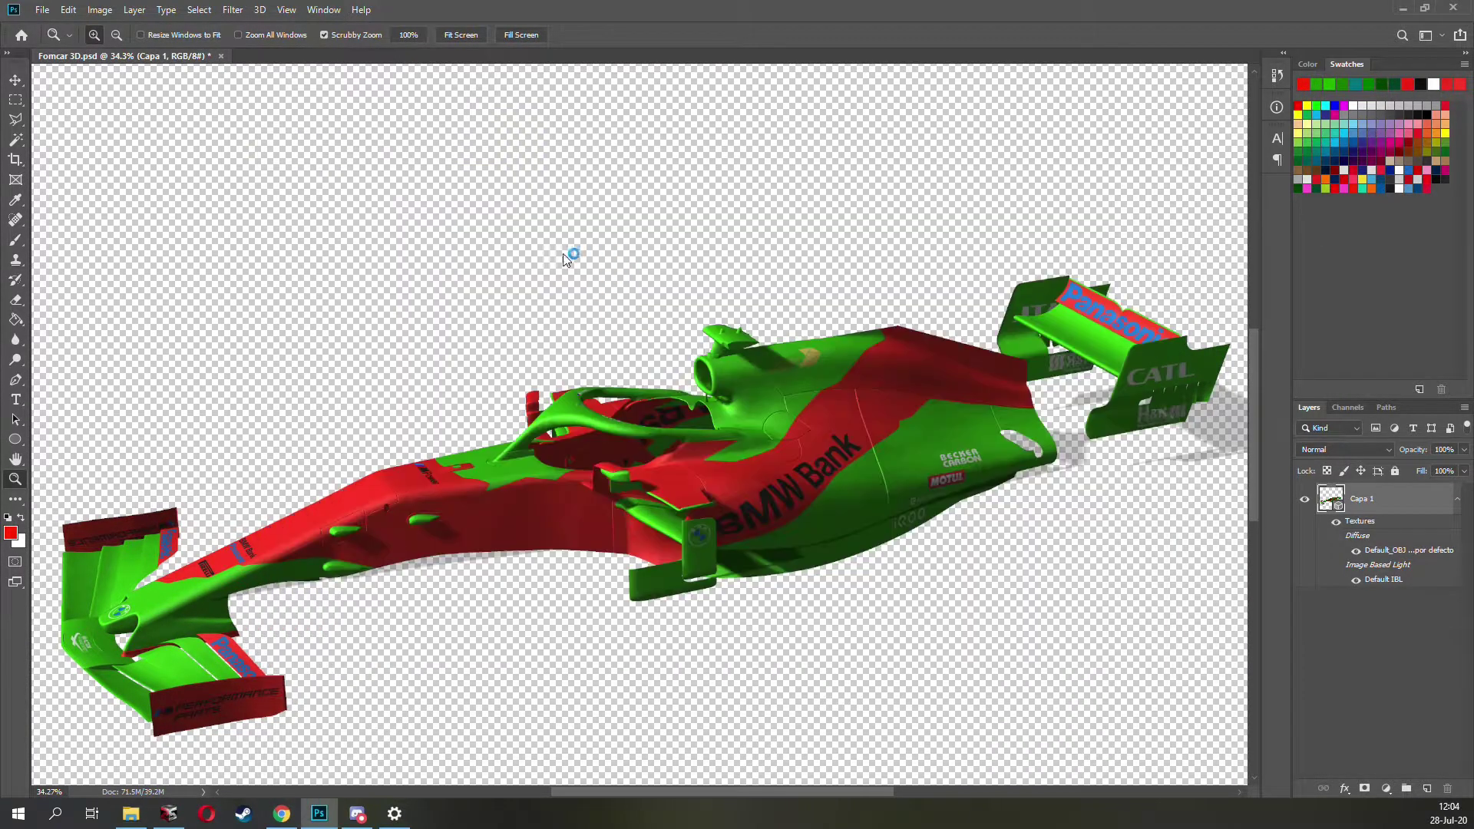
click(638, 303)
click(722, 379)
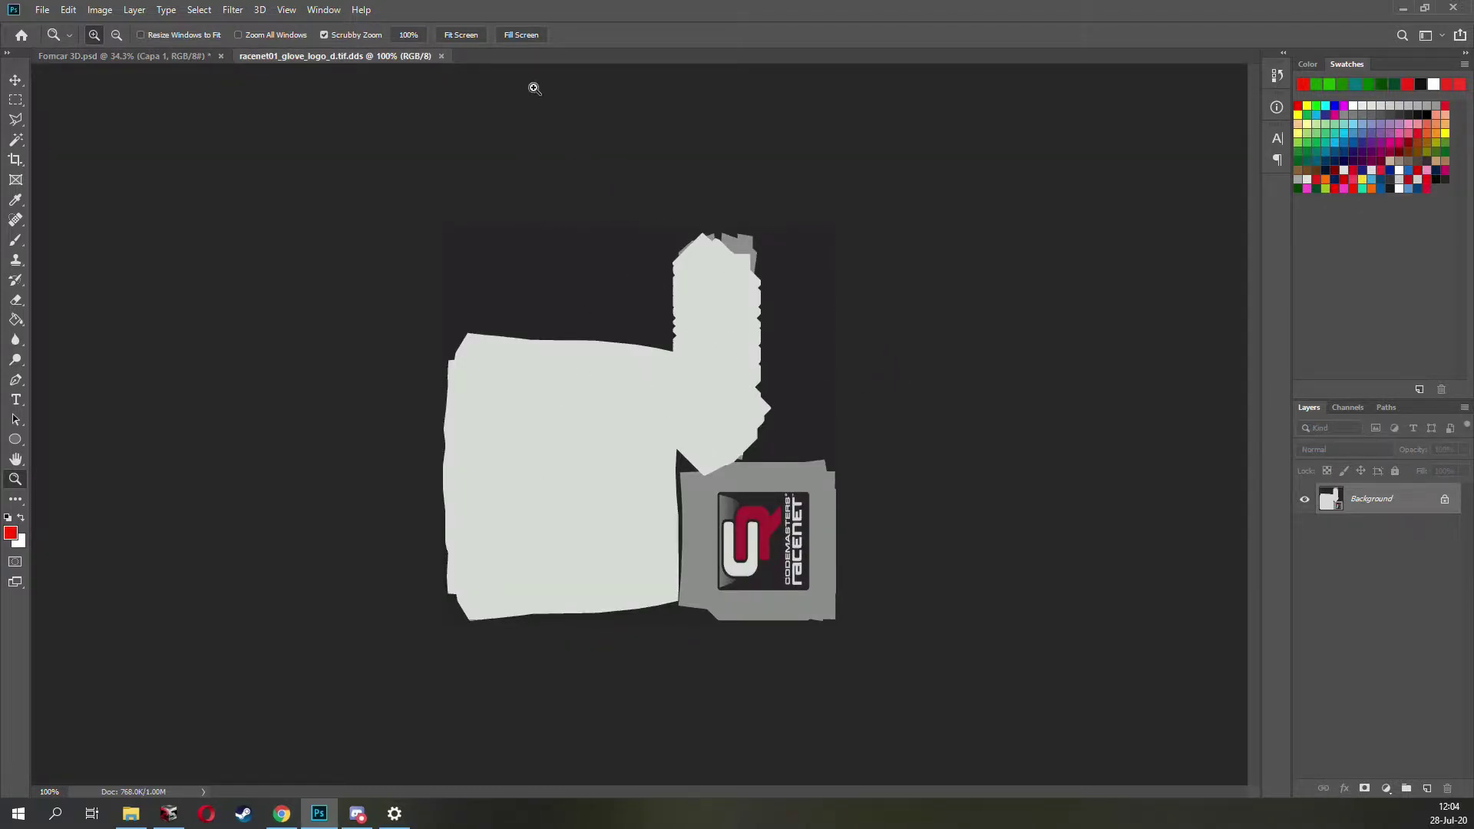
Step: Close the glove logo texture and reload racenet01_glove_logo_d.tif.dds as a transparent layer without a separate alpha channel
click(441, 55)
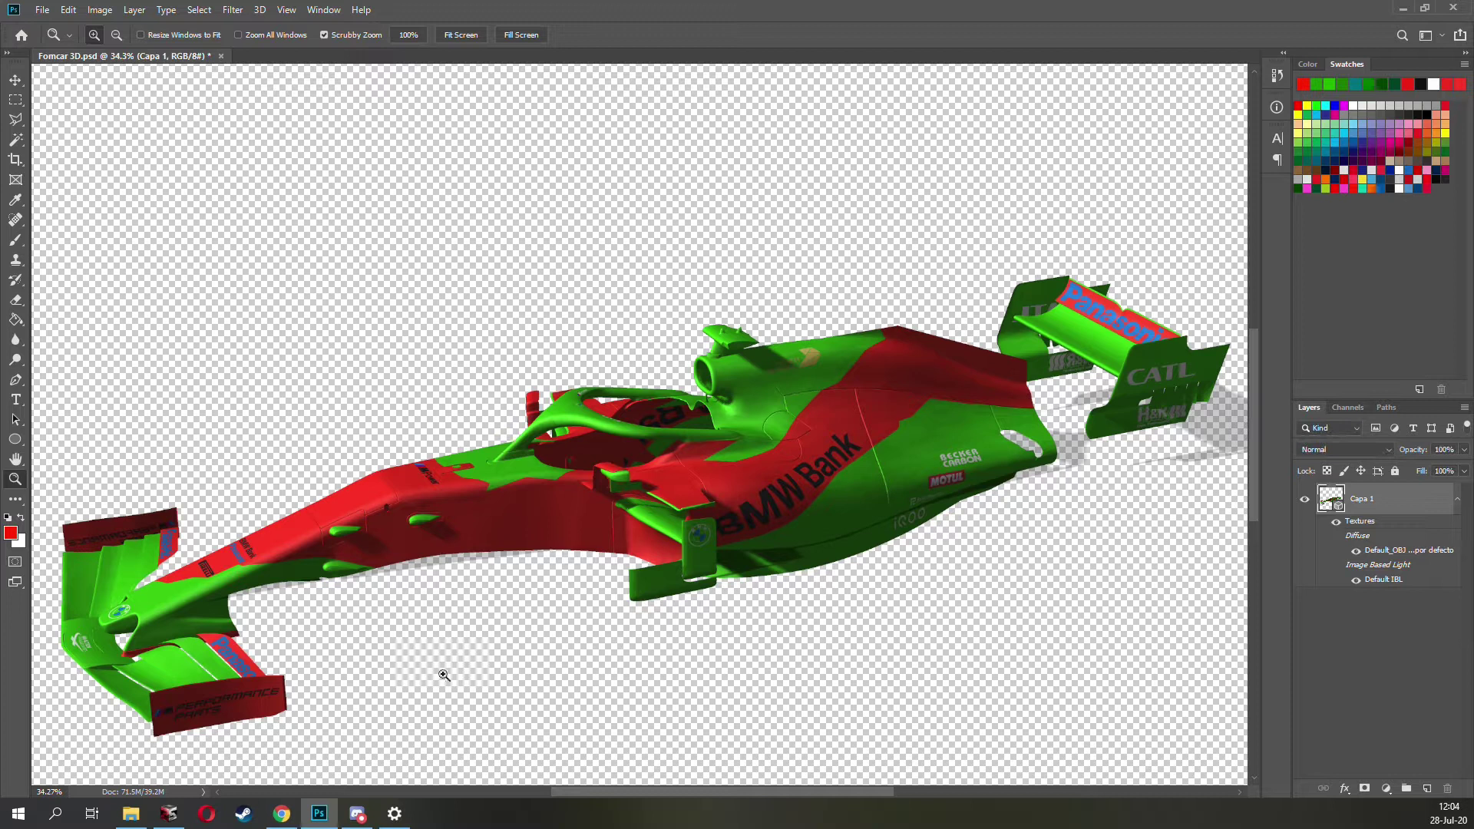
click(130, 813)
double_click(891, 386)
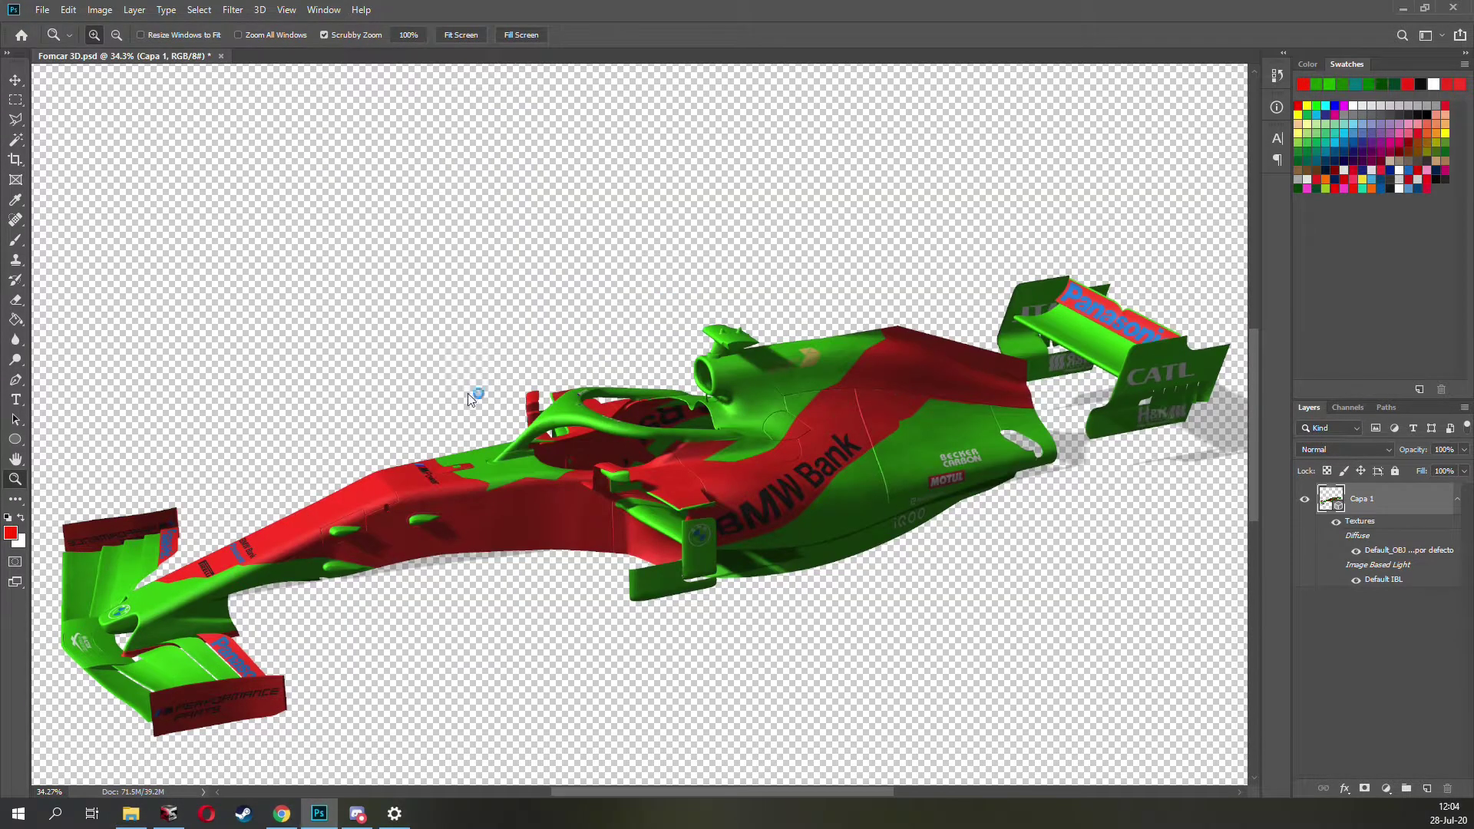
click(616, 349)
drag(654, 417, 632, 486)
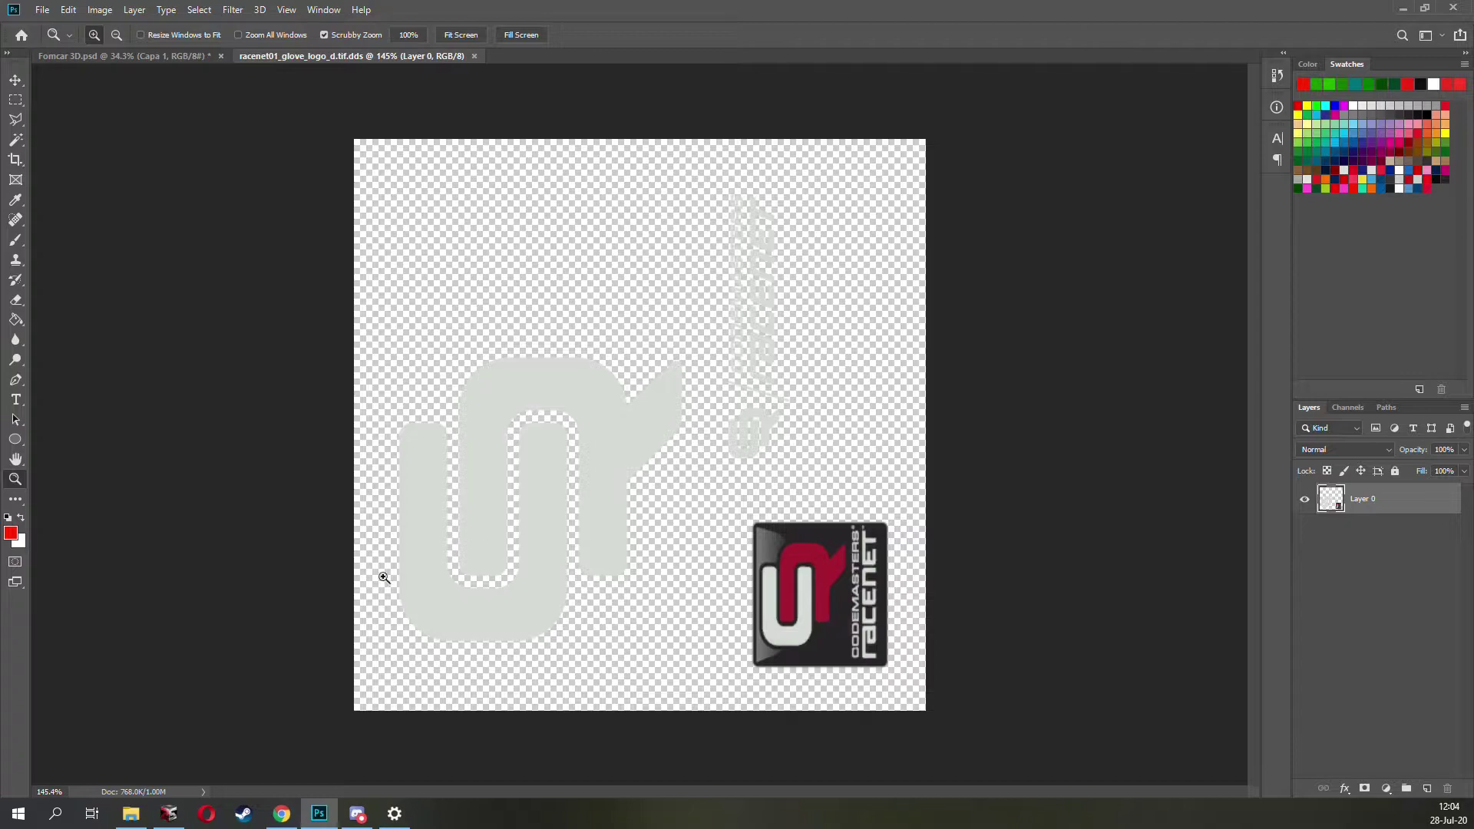
Step: Place the gray BMW emblem from File Explorer over the large racenet symbol, rotated -90 degrees and scaled to 20.10%
click(131, 813)
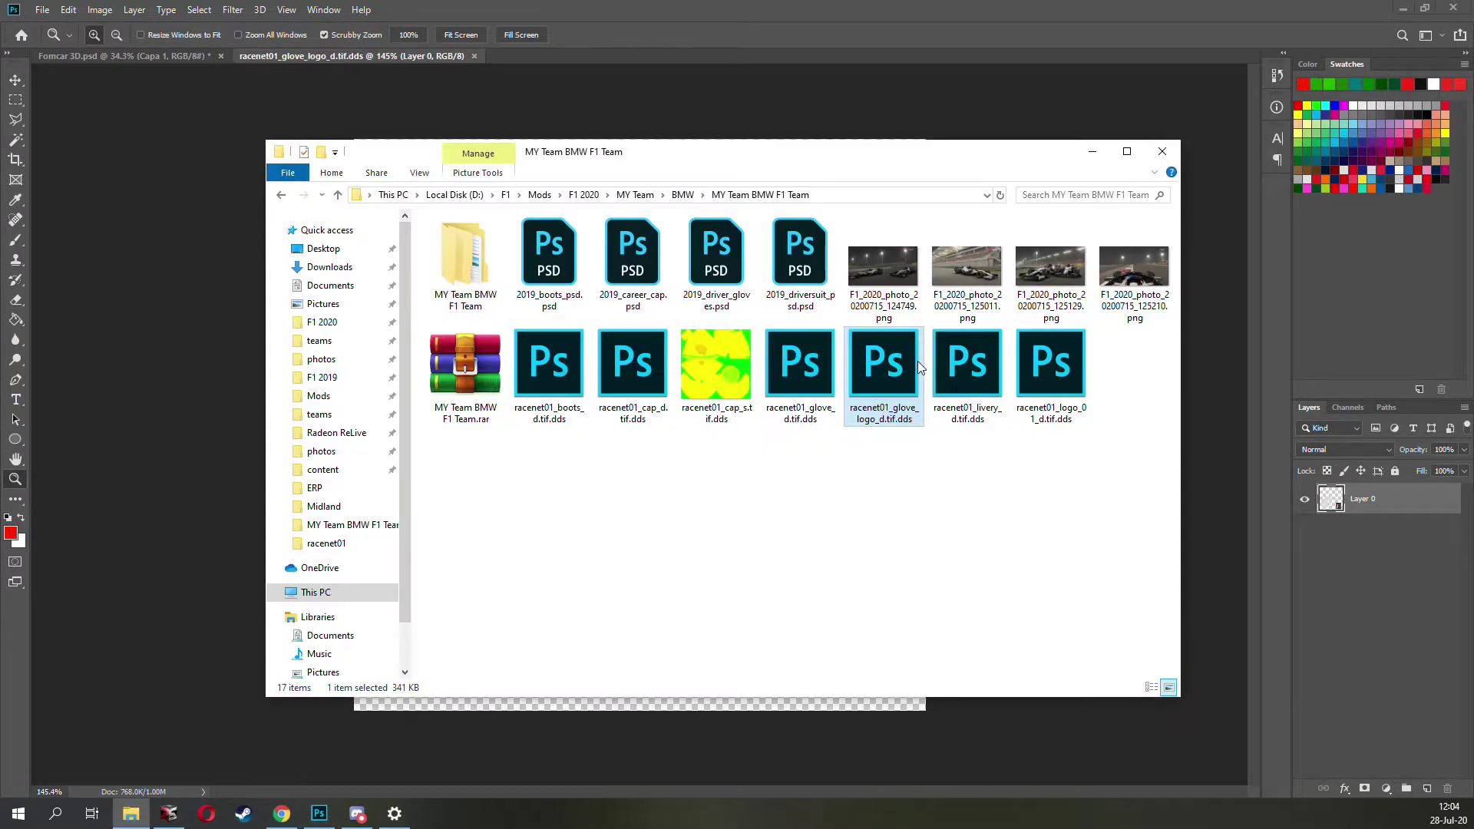
click(697, 74)
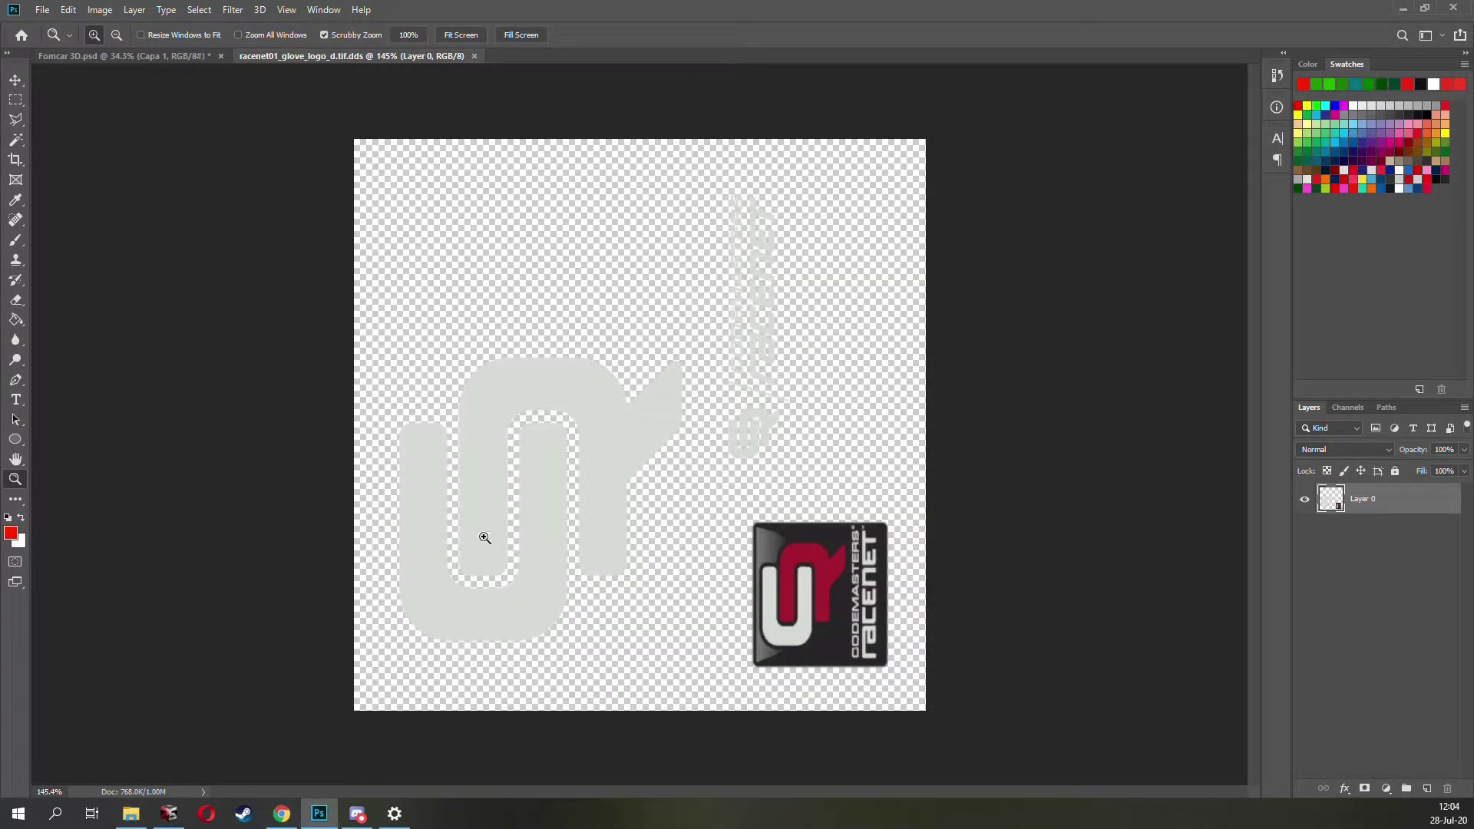
click(131, 813)
click(683, 195)
key(alt+Tab)
drag(679, 377, 641, 310)
drag(639, 136, 639, 535)
right_click(666, 477)
click(741, 740)
drag(685, 641, 681, 507)
key(Up)
key(Up)
key(Up)
key(Up)
key(Up)
key(Up)
key(Up)
key(Up)
key(Up)
key(Up)
key(Up)
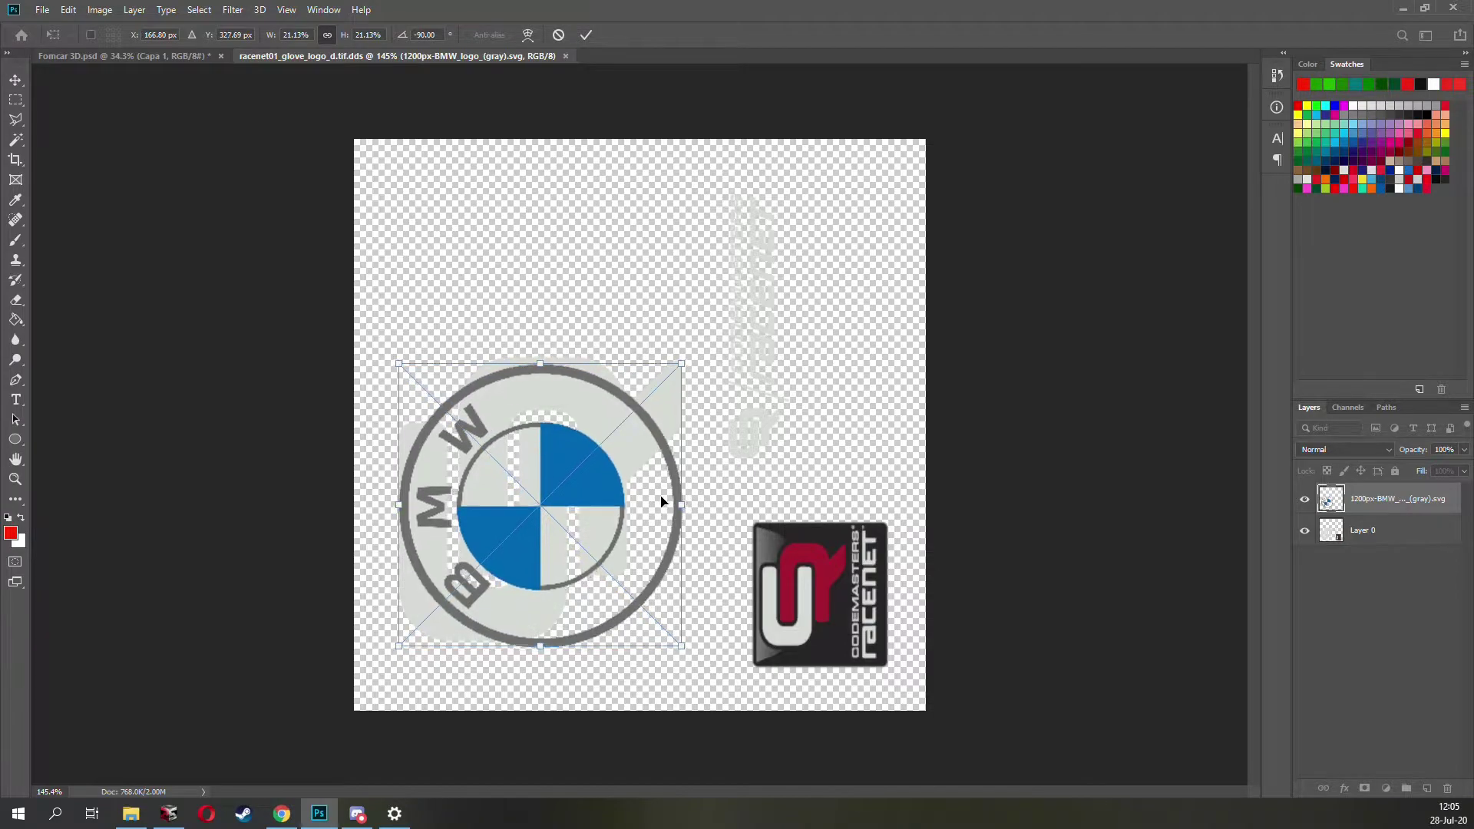
drag(541, 352, 541, 368)
key(Up)
key(Up)
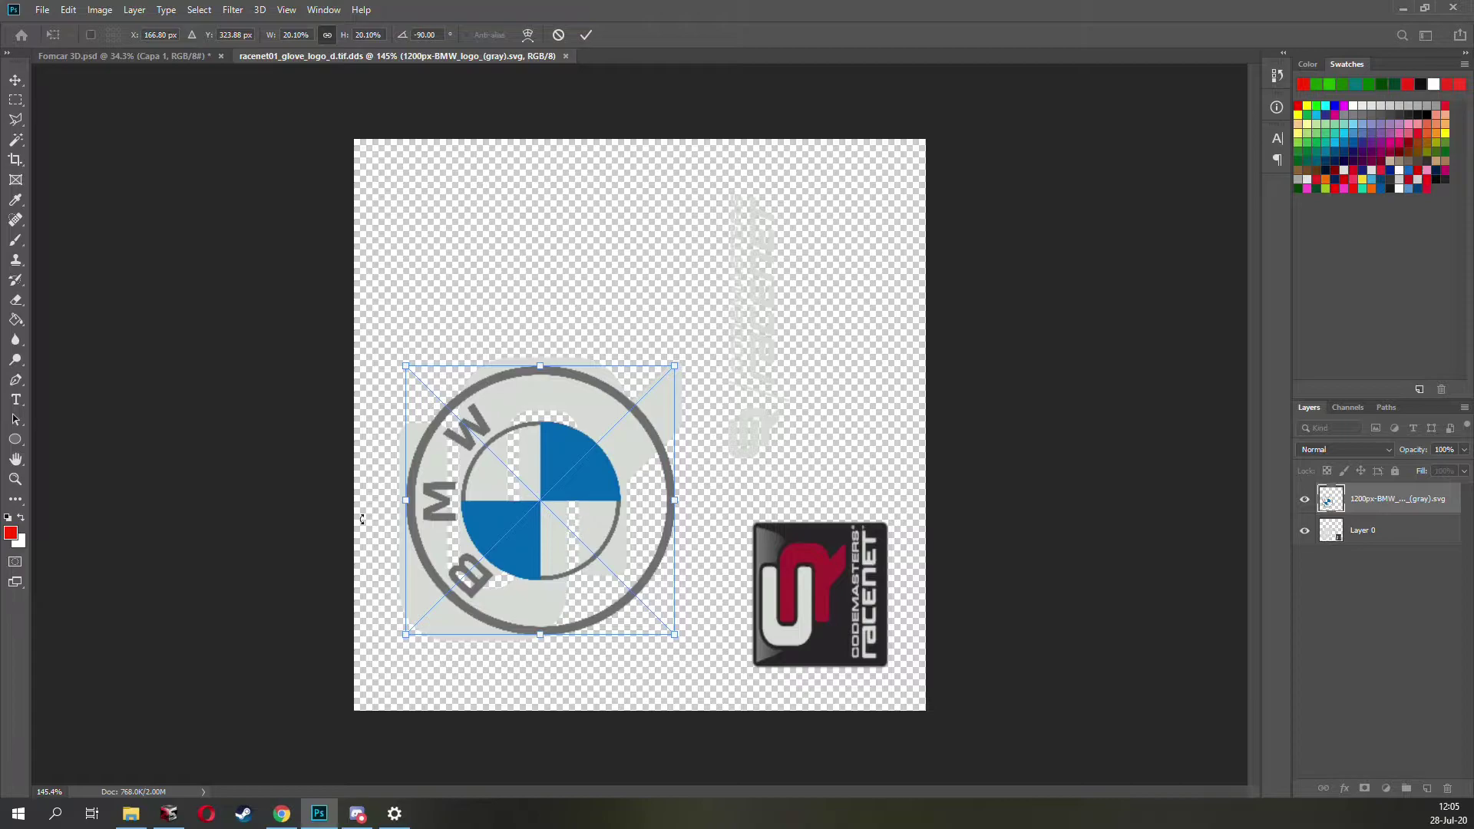
key(z)
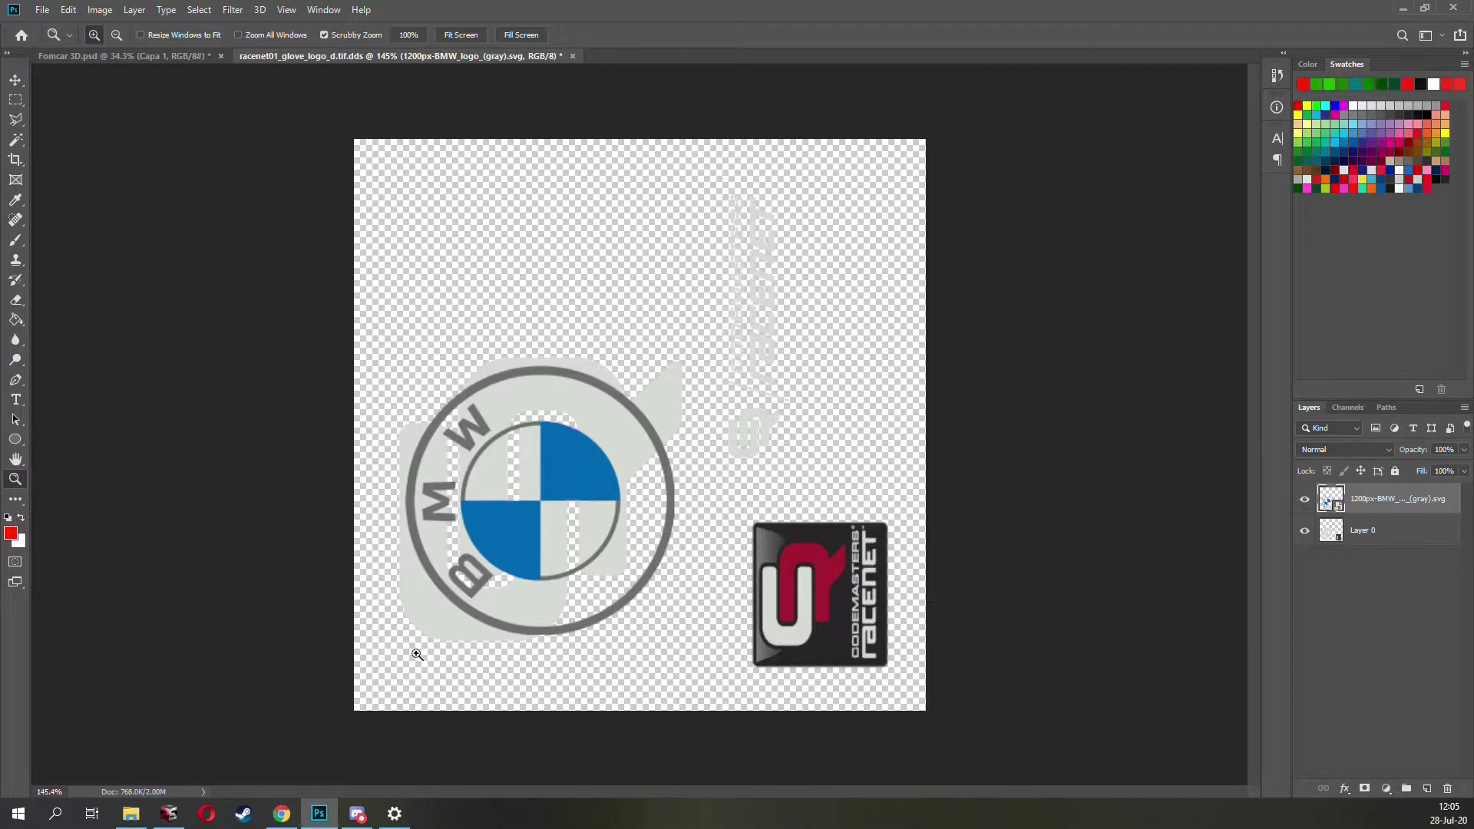
Step: Place the BMW Bank logo from File Explorer, rotate it 90 degrees counter-clockwise, and fit it over the vertical racenet lettering
click(131, 814)
drag(700, 273, 797, 451)
drag(646, 379, 759, 269)
right_click(678, 435)
click(760, 596)
drag(788, 118, 772, 206)
key(Return)
key(z)
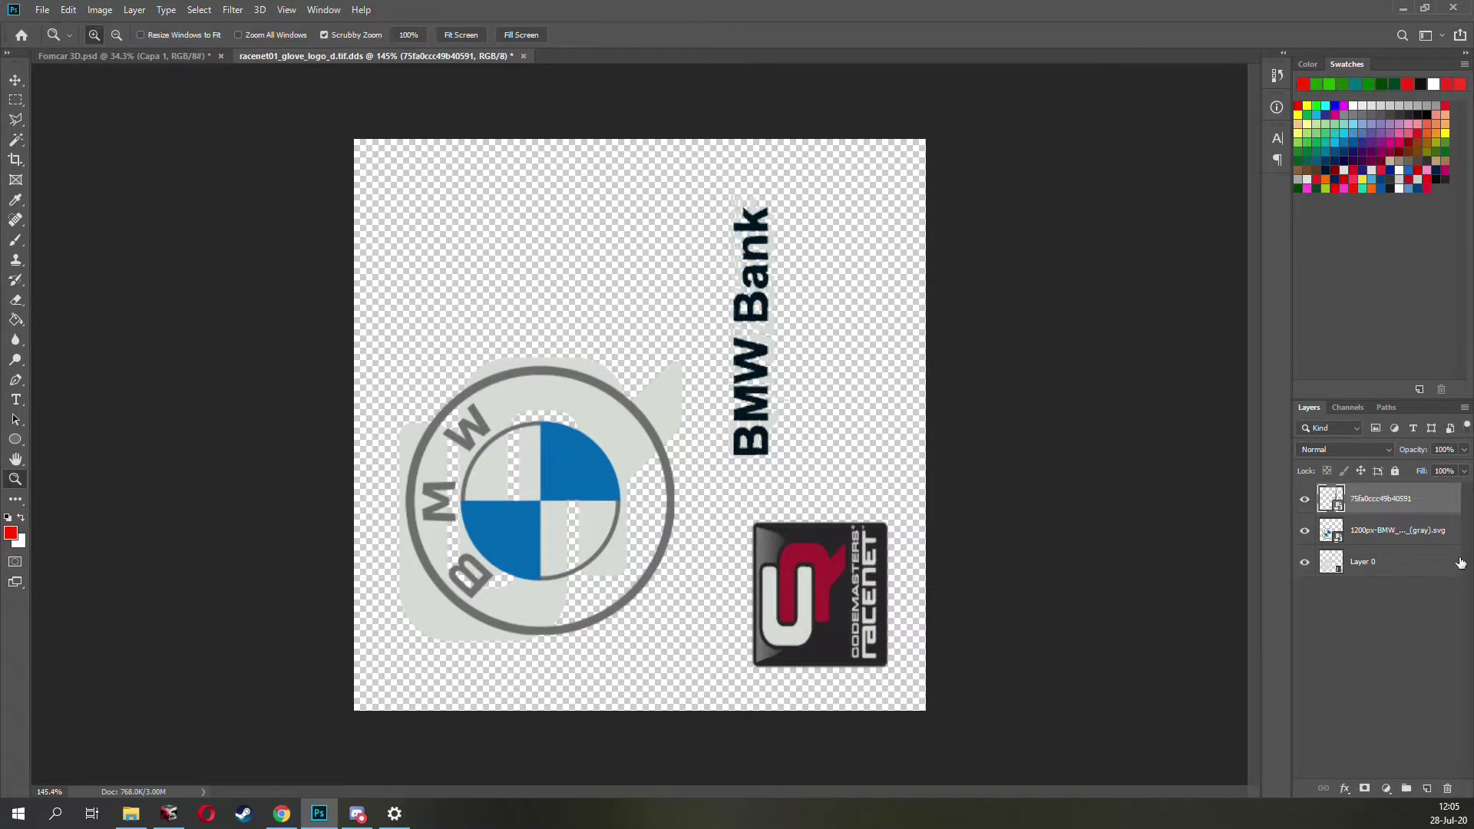
Step: Fill Layer 0 of the glove logo texture with black
click(1374, 561)
click(1430, 112)
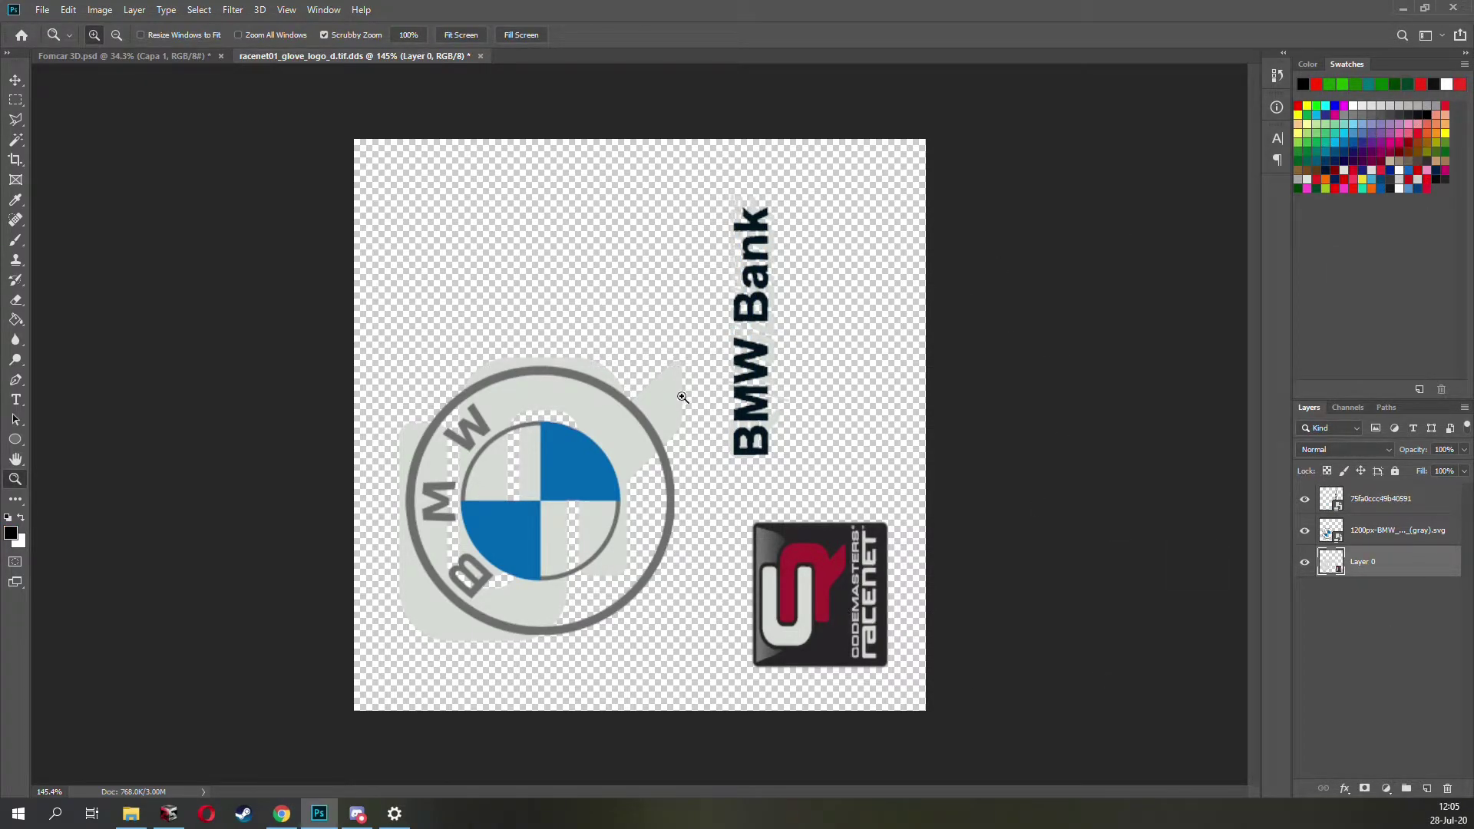
key(shift+F5)
key(Return)
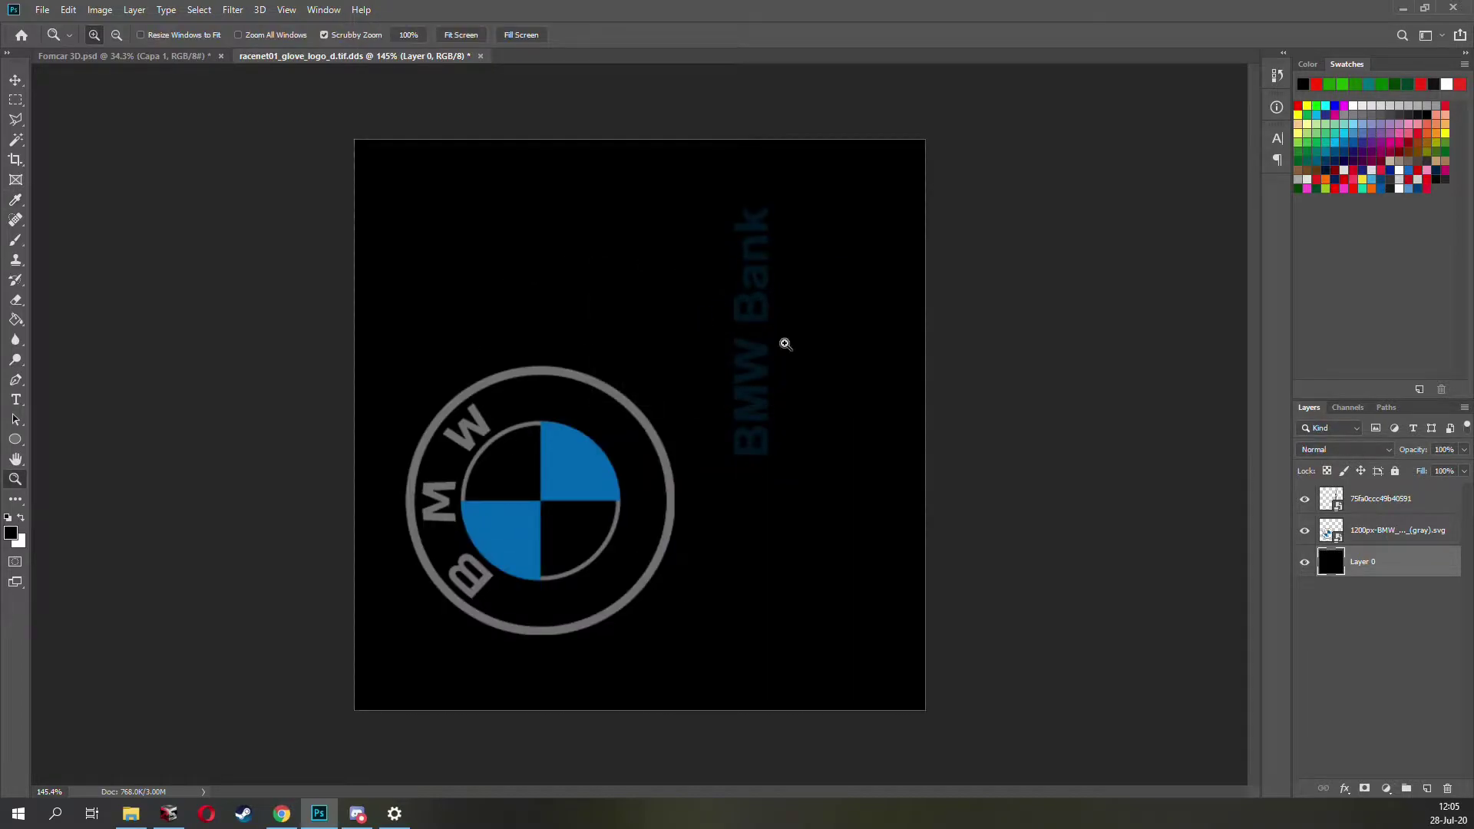
Step: Select the BMW Bank lettering and add the BMW emblem's blue and gray areas using the Magic Wand with tolerance 100
click(17, 140)
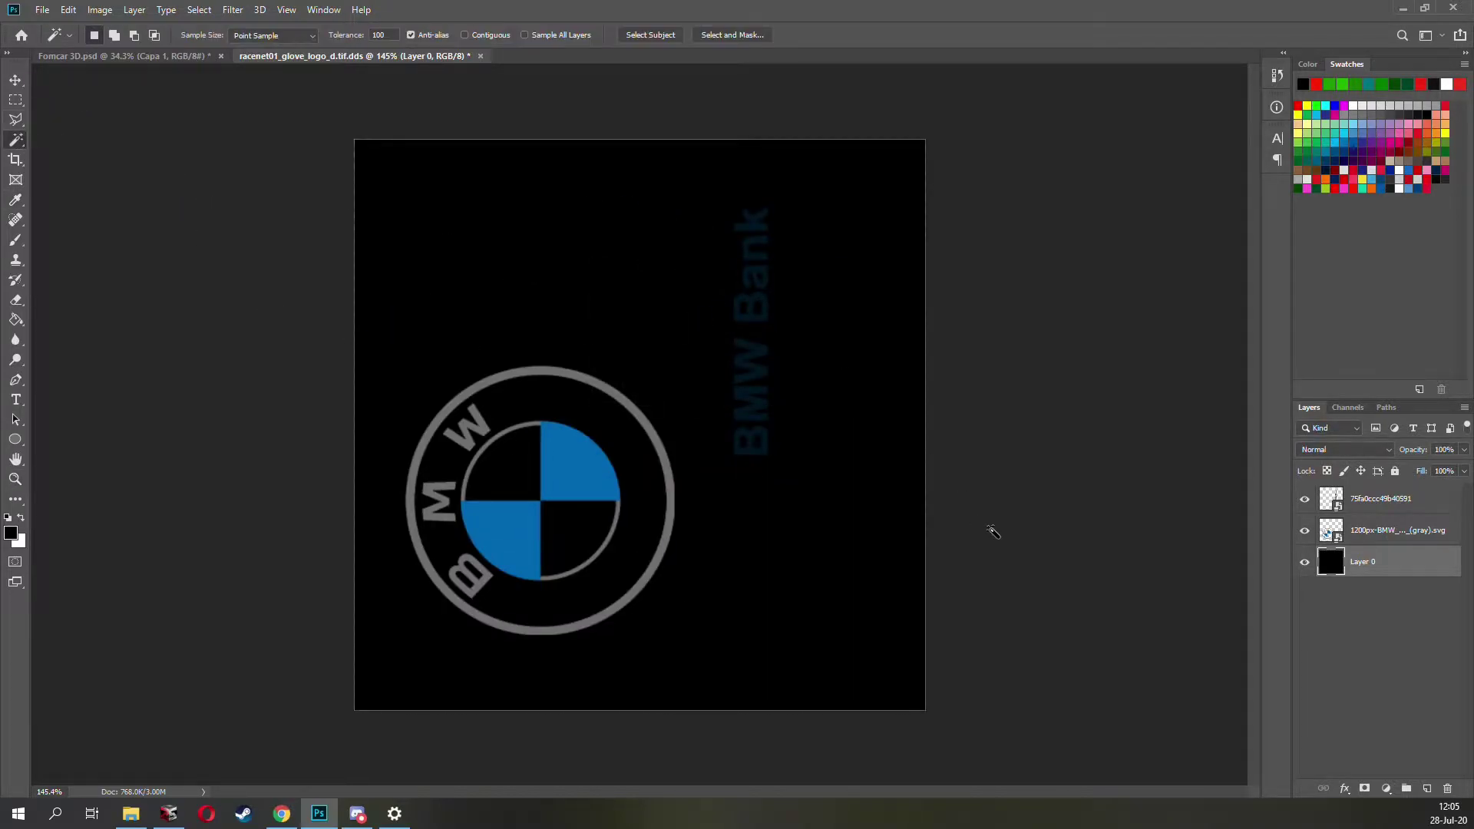
key(alt+period)
shift+click(741, 393)
shift+click(1419, 541)
shift+click(572, 489)
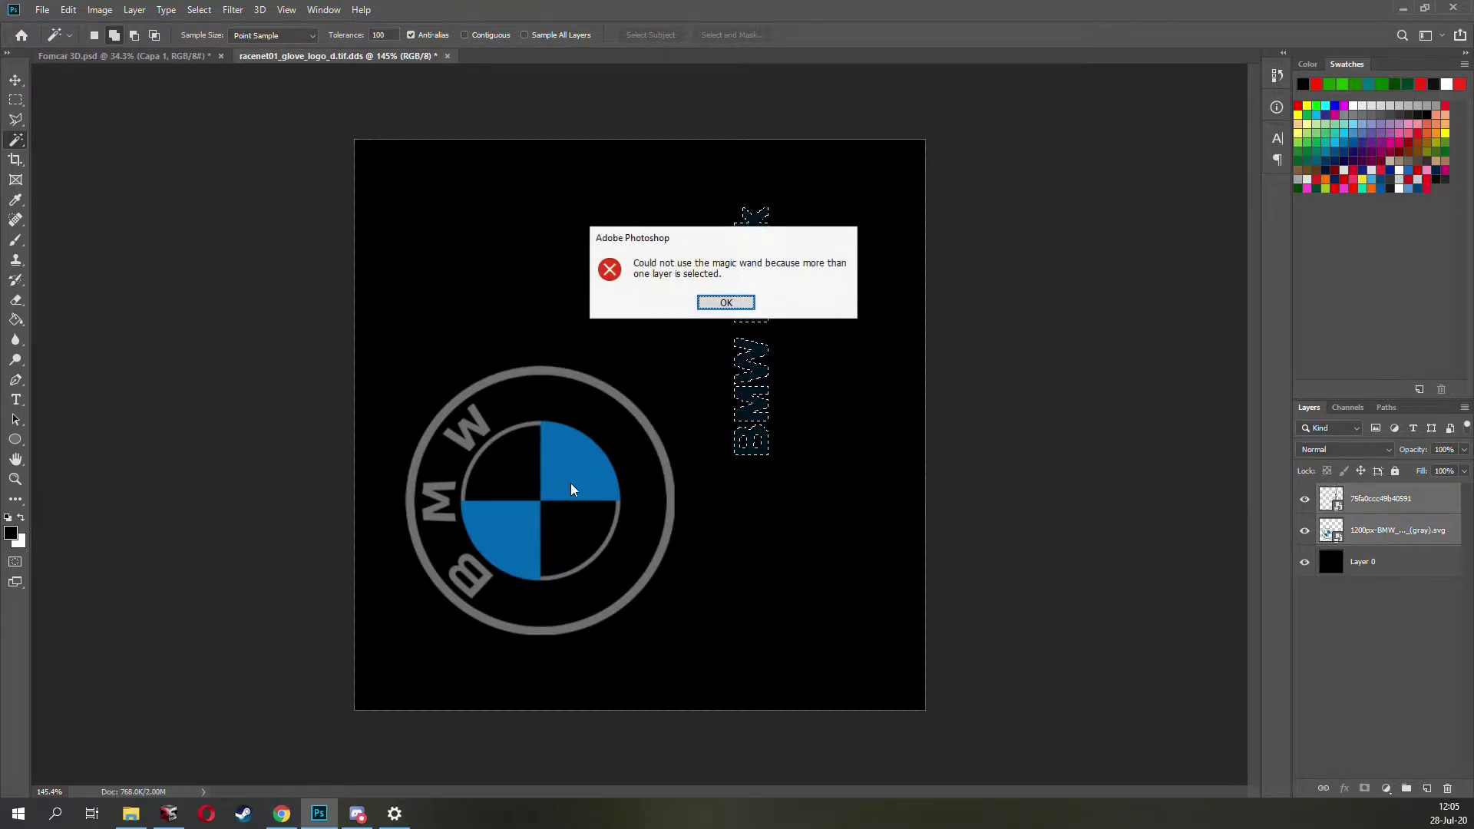
key(Return)
click(1412, 536)
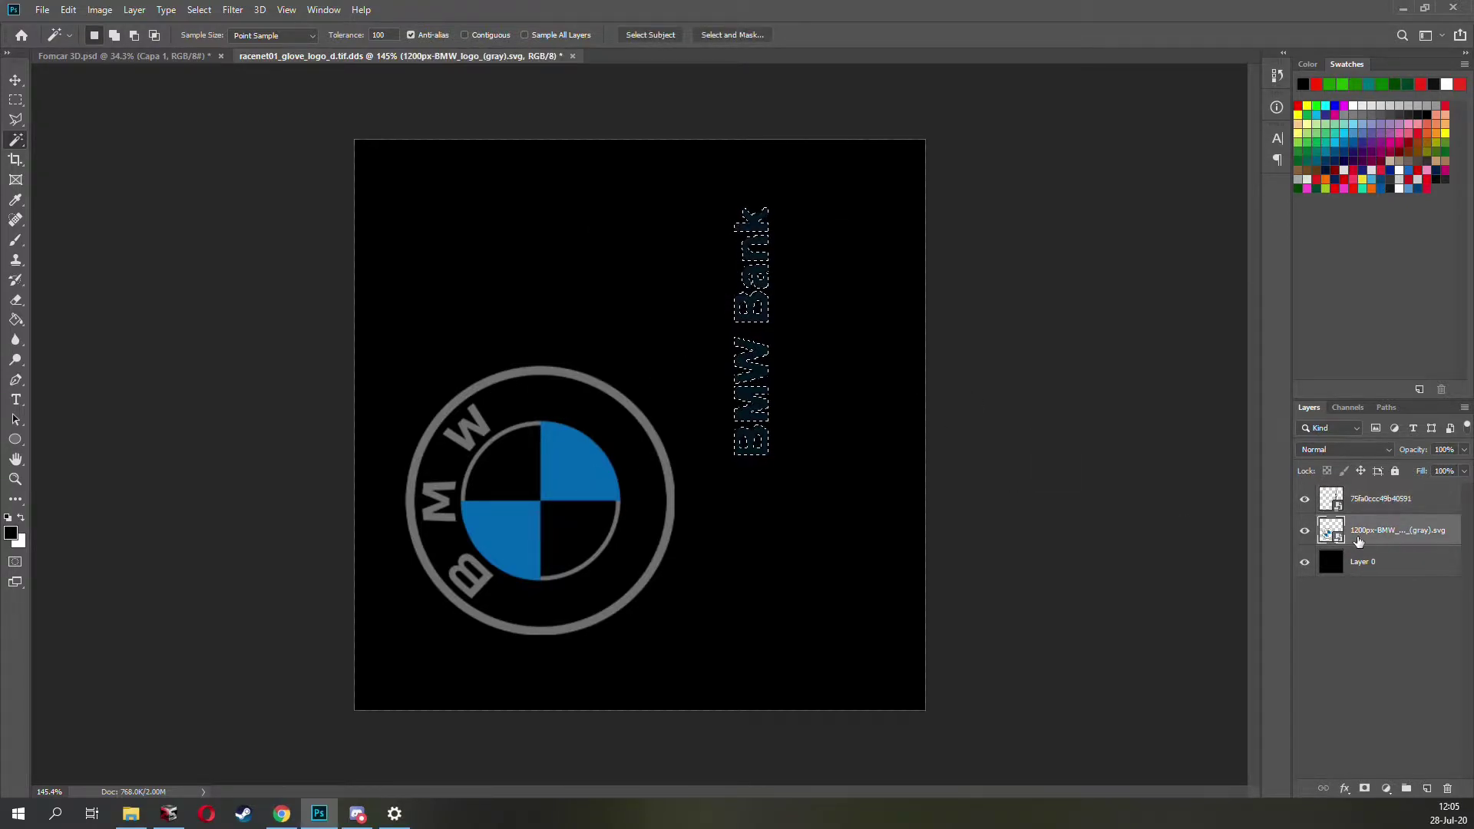
shift+click(605, 445)
shift+click(633, 401)
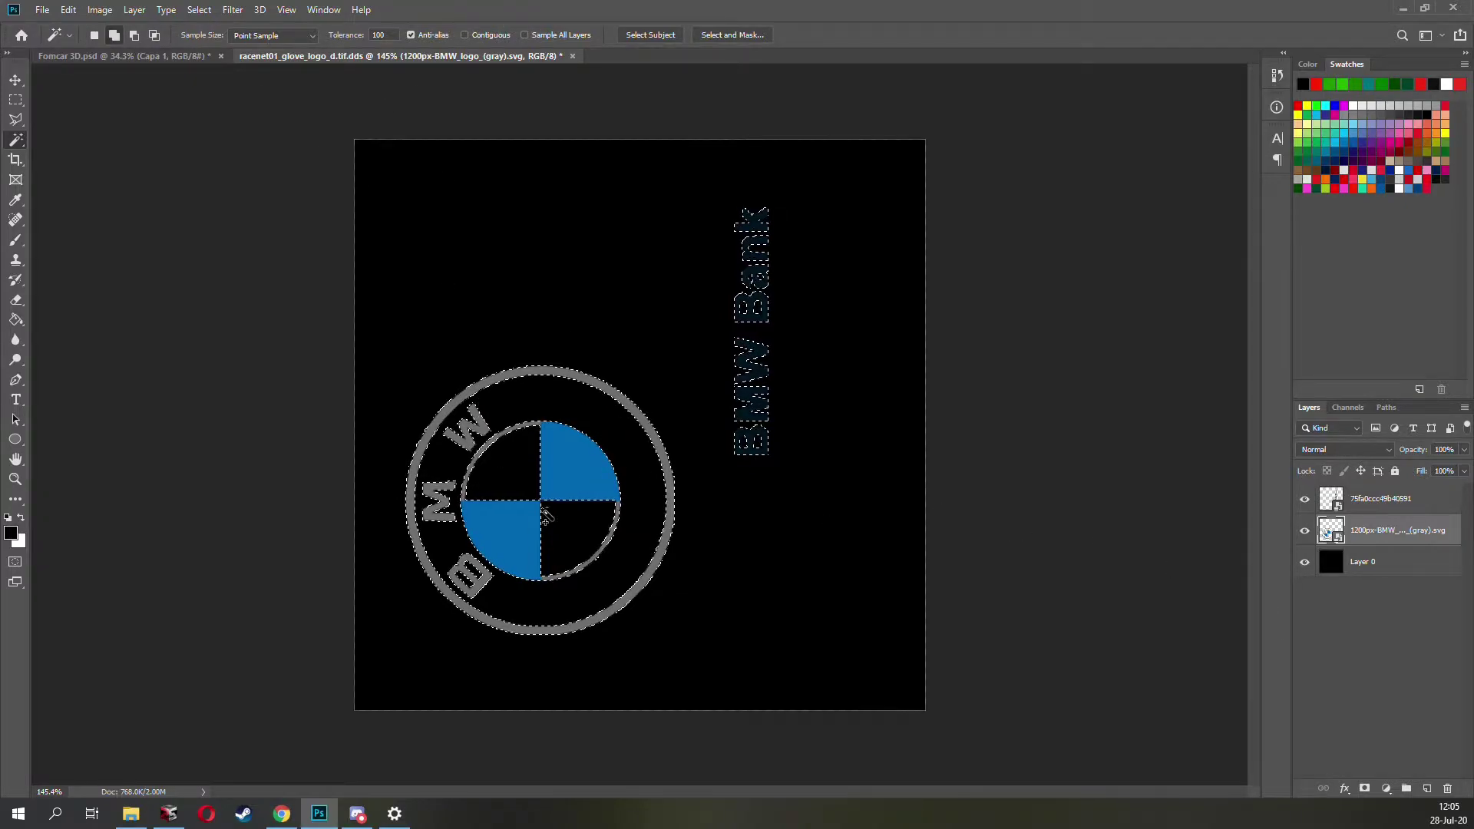
Step: Create a new alpha channel with the selected logos filled white, then deselect and return to the RGB channels
click(1346, 408)
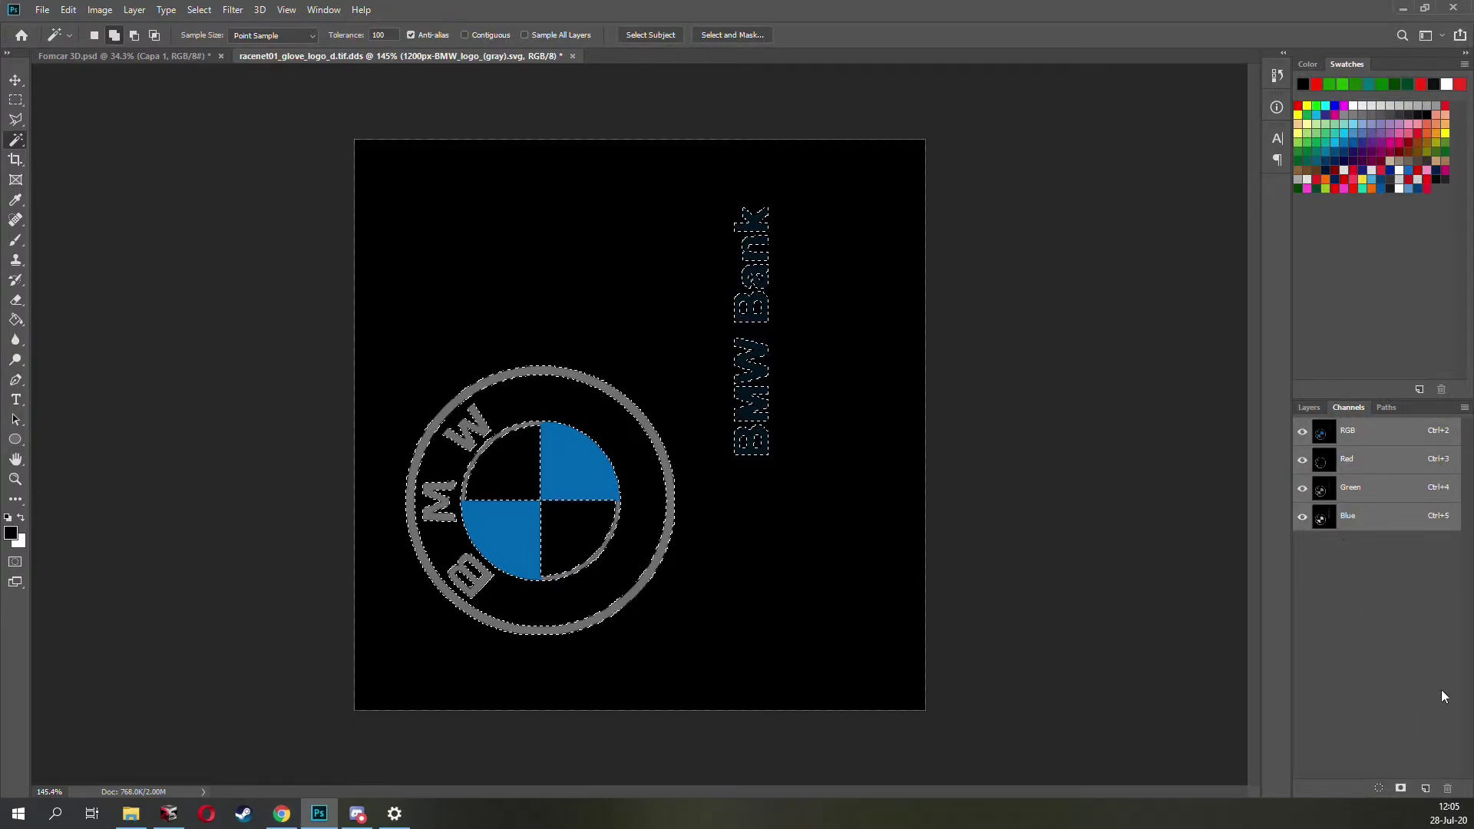
click(1425, 789)
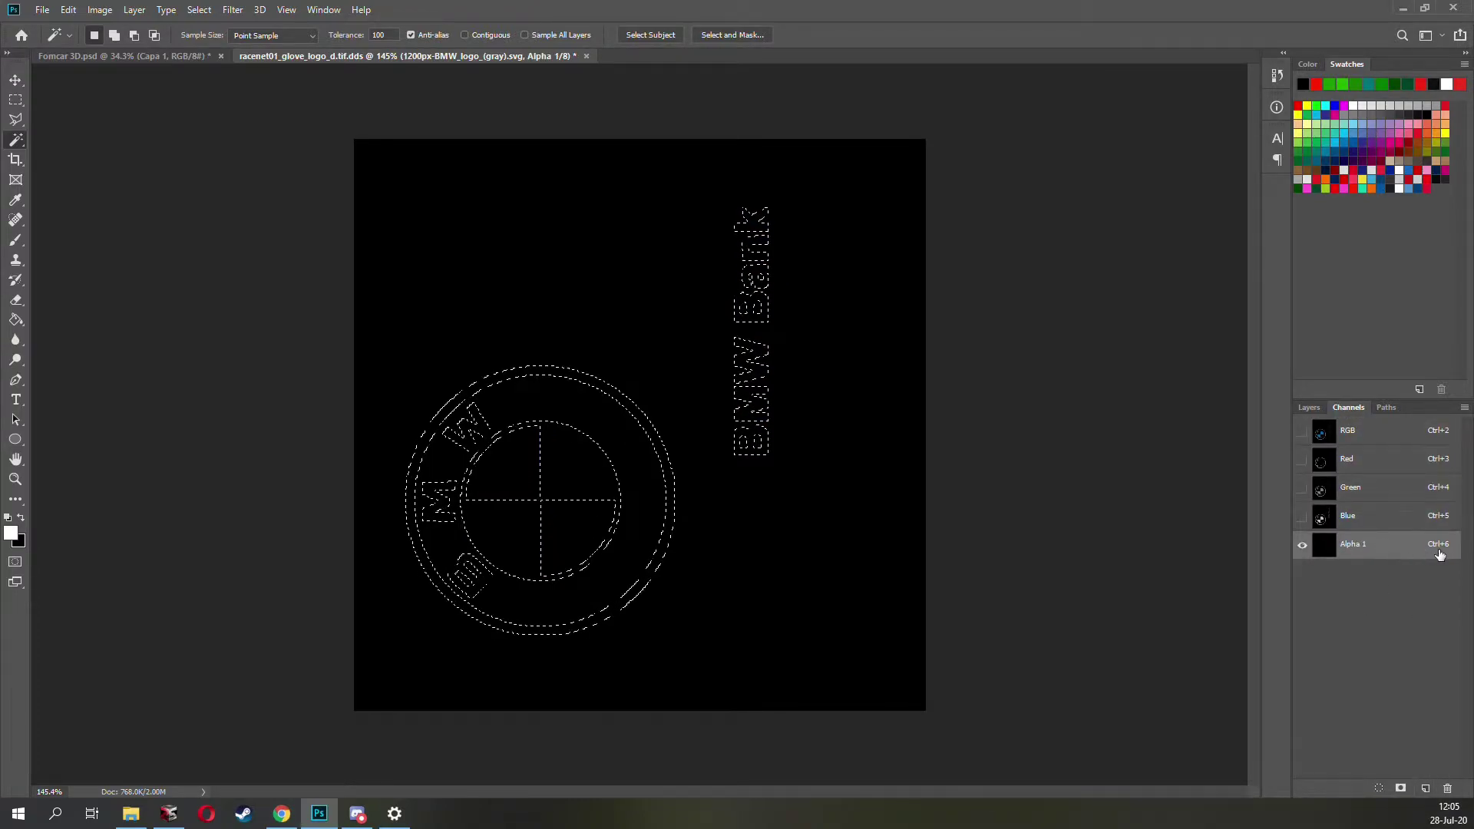
drag(1443, 546, 1447, 788)
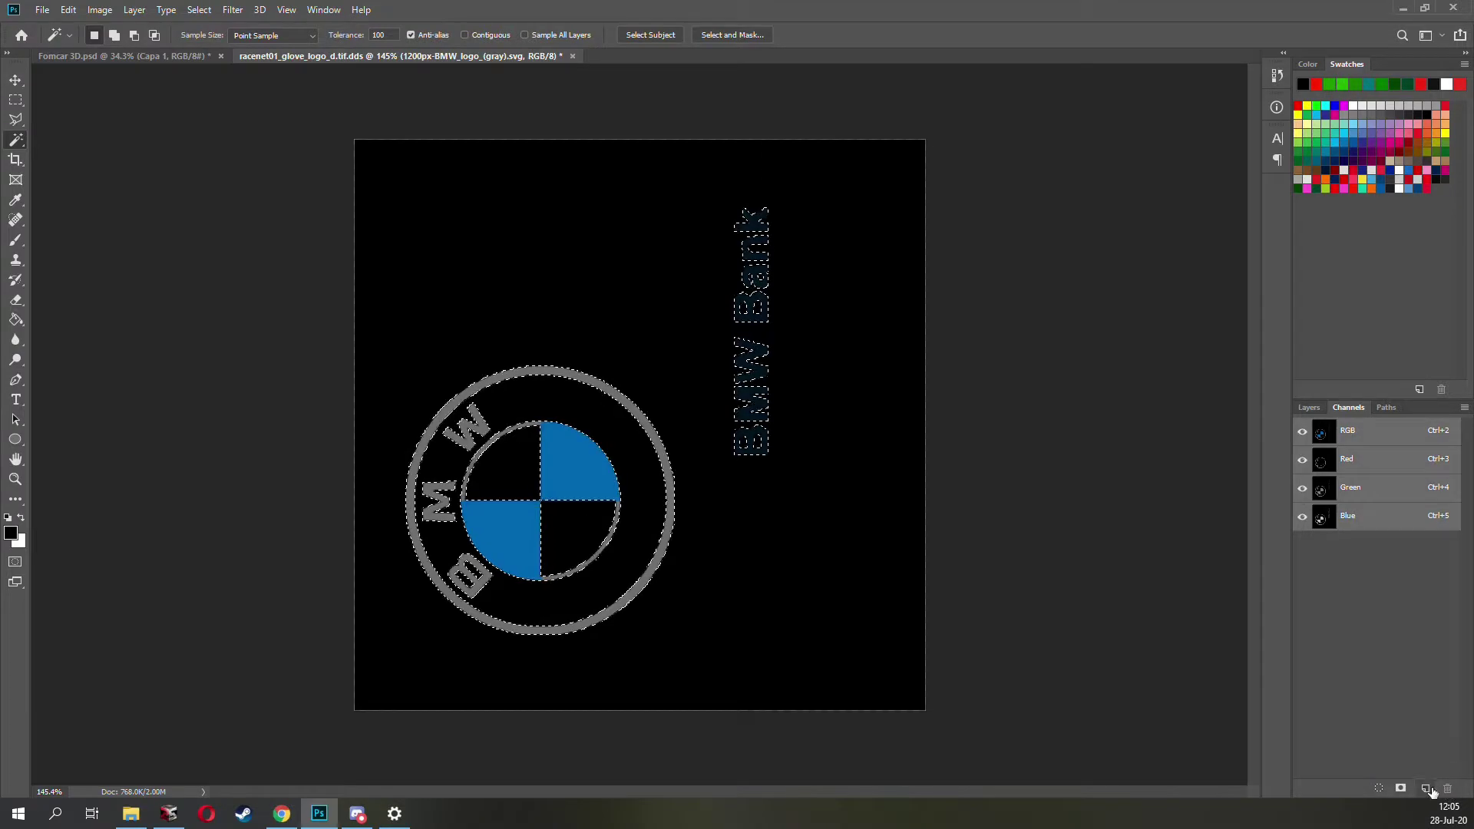
key(shift+F5)
key(Return)
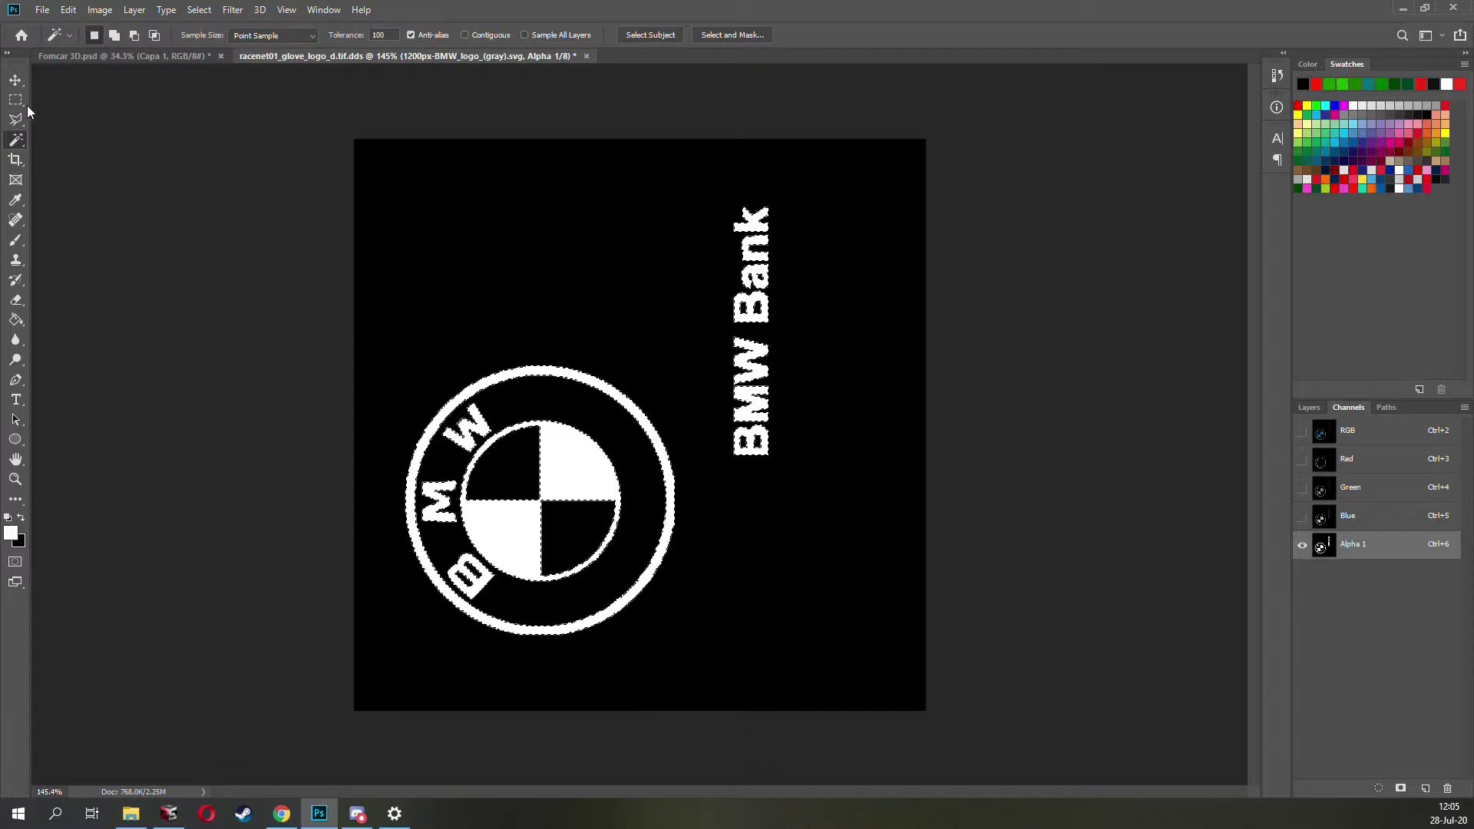
click(16, 118)
click(378, 170)
click(1412, 441)
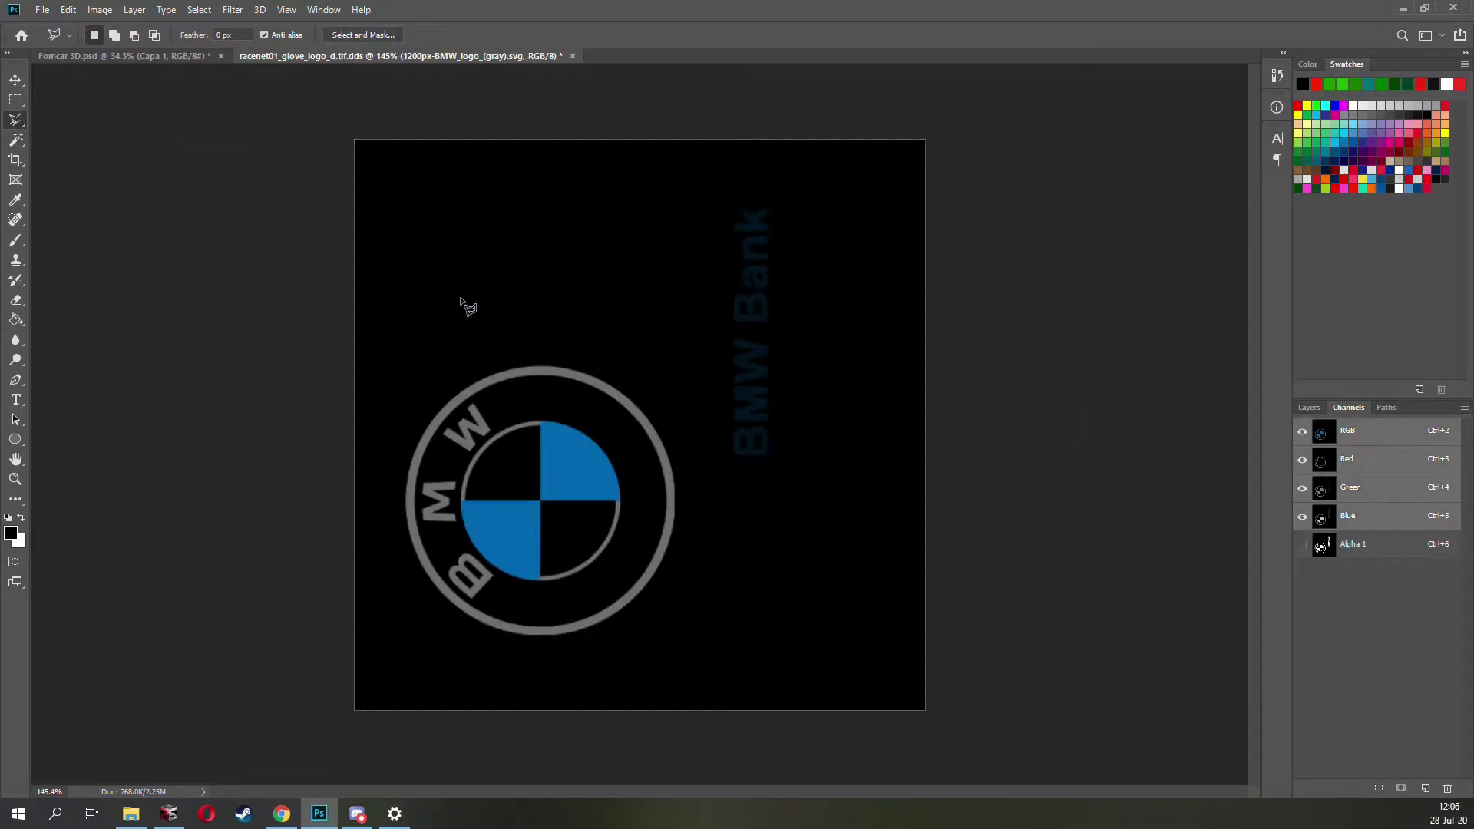
Step: Save over racenet01_glove_logo_d.tif.dds in Intel Texture Works format with Color + Alpha, BC3 8bpp (sRGB, DX10+) compression and auto-generated mip maps
click(42, 9)
click(76, 180)
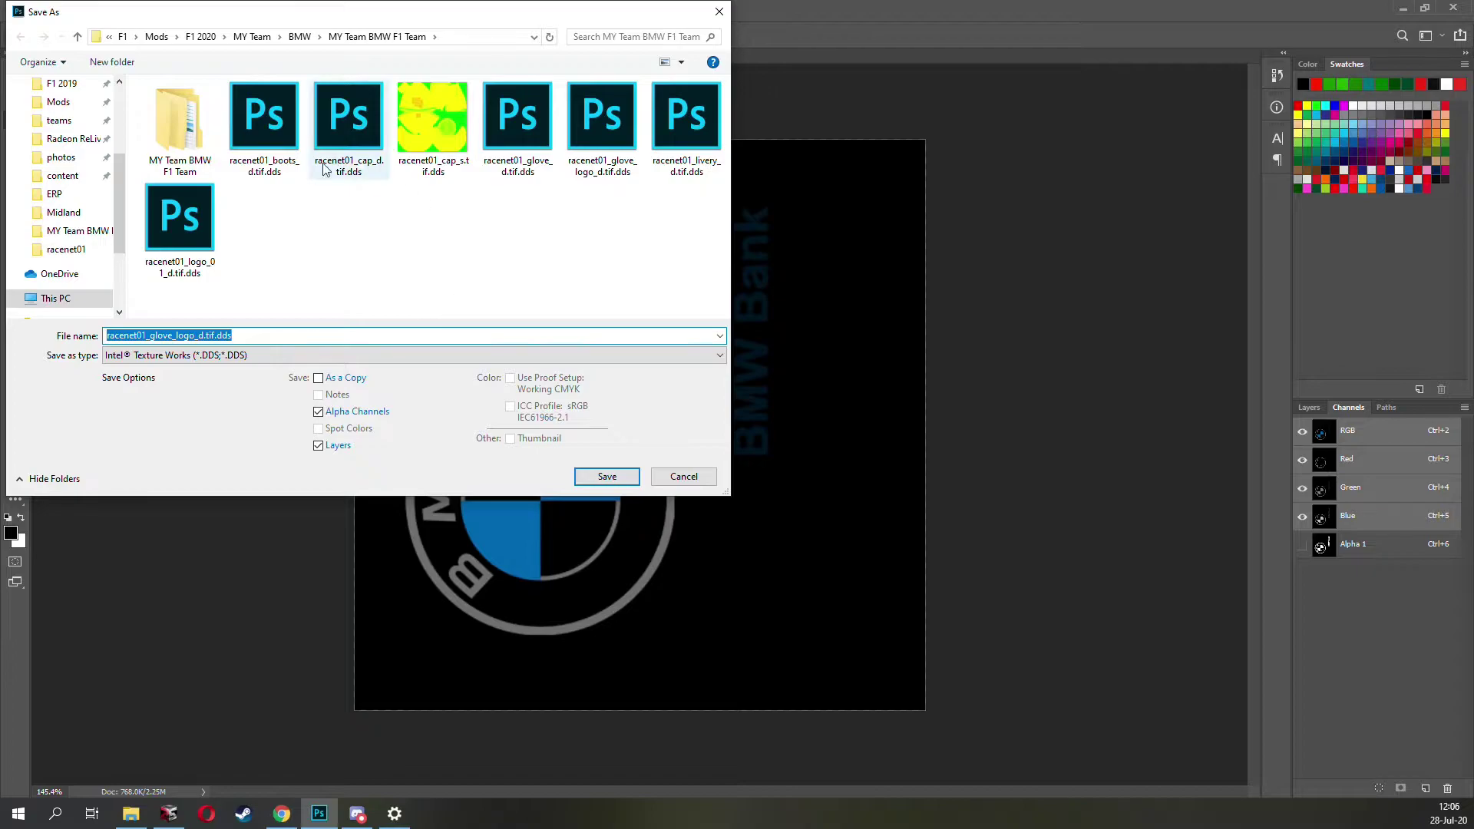
click(263, 354)
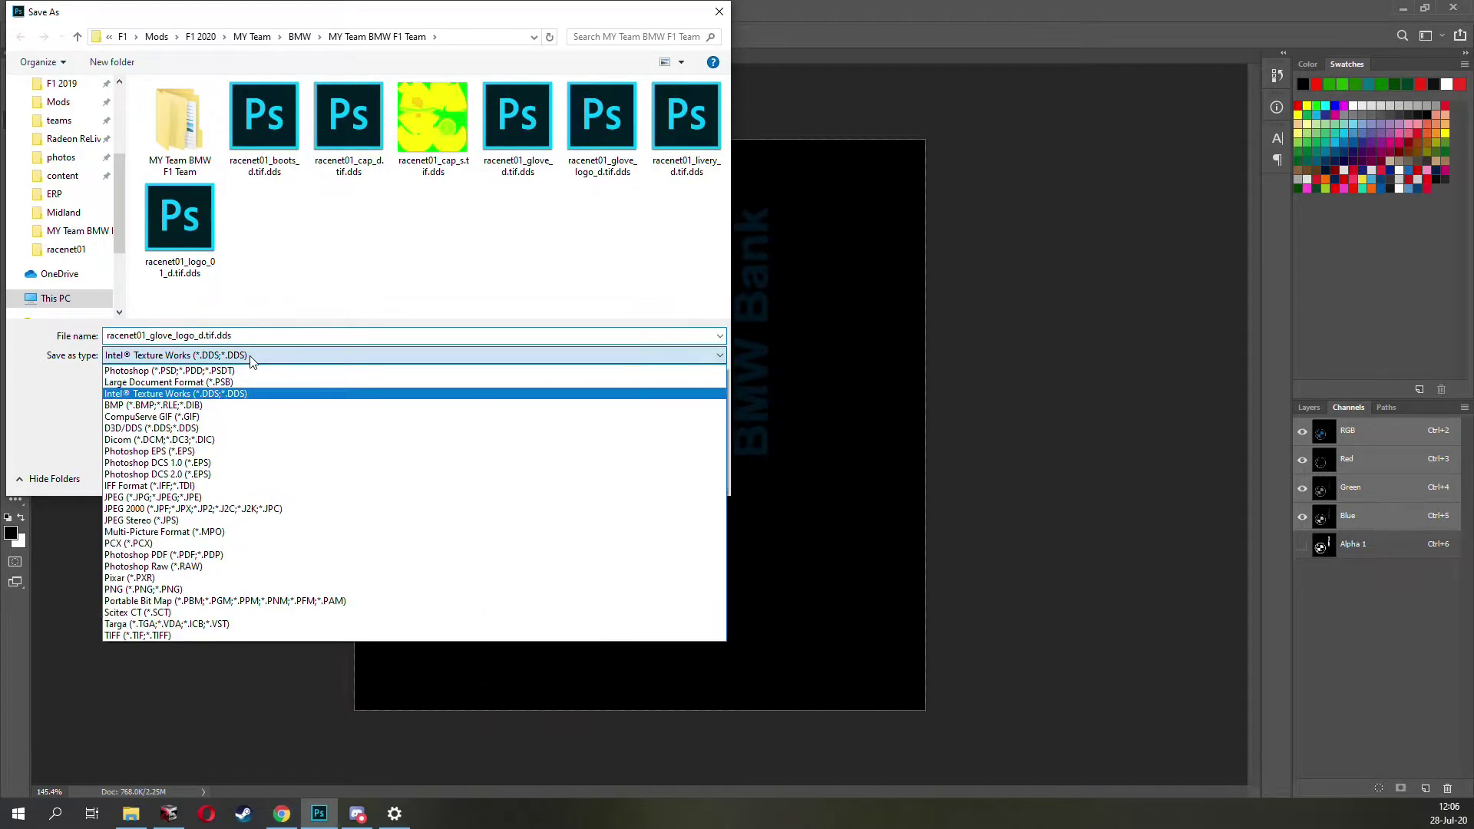
click(198, 361)
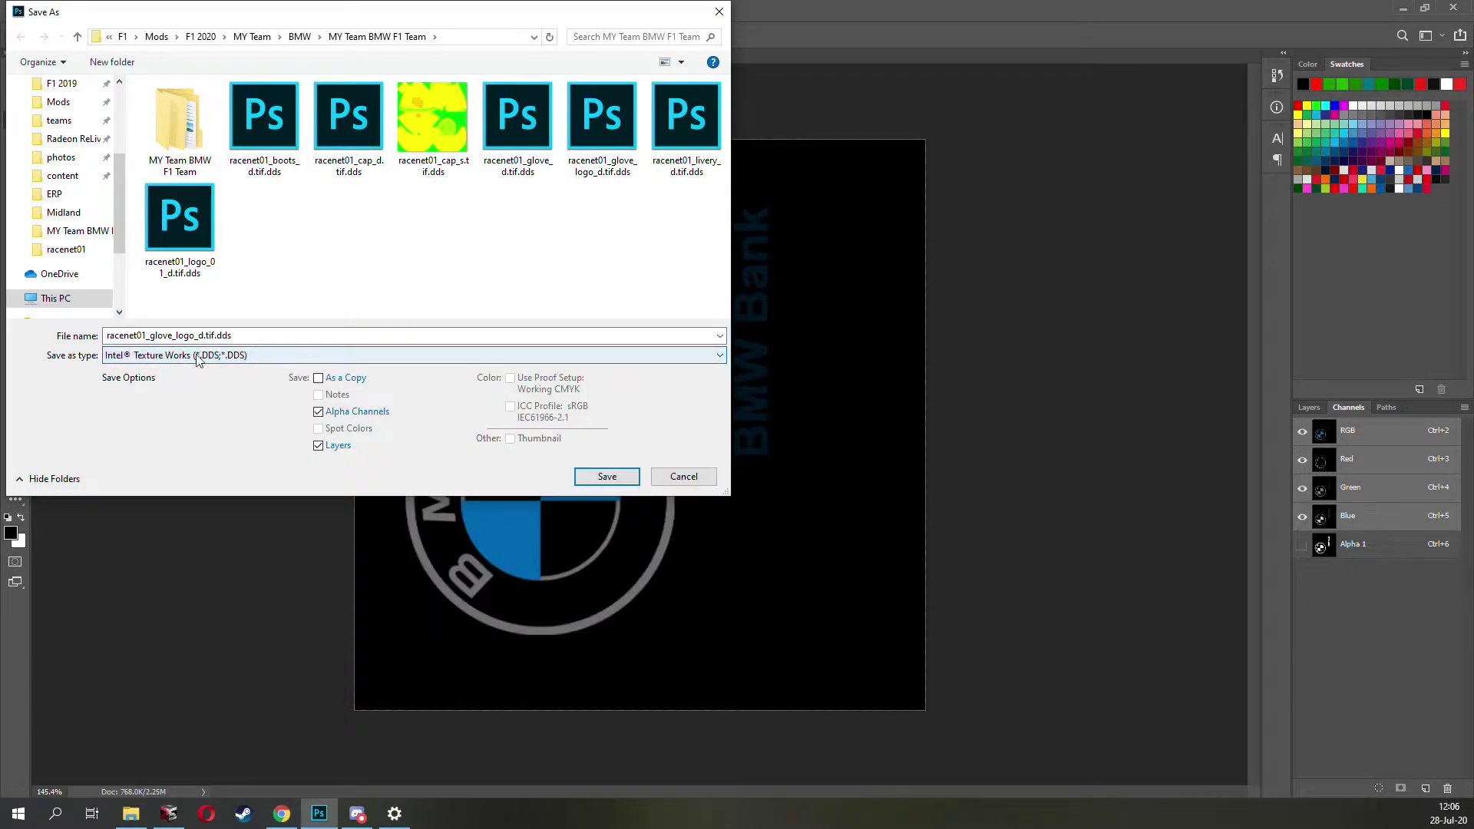
click(606, 476)
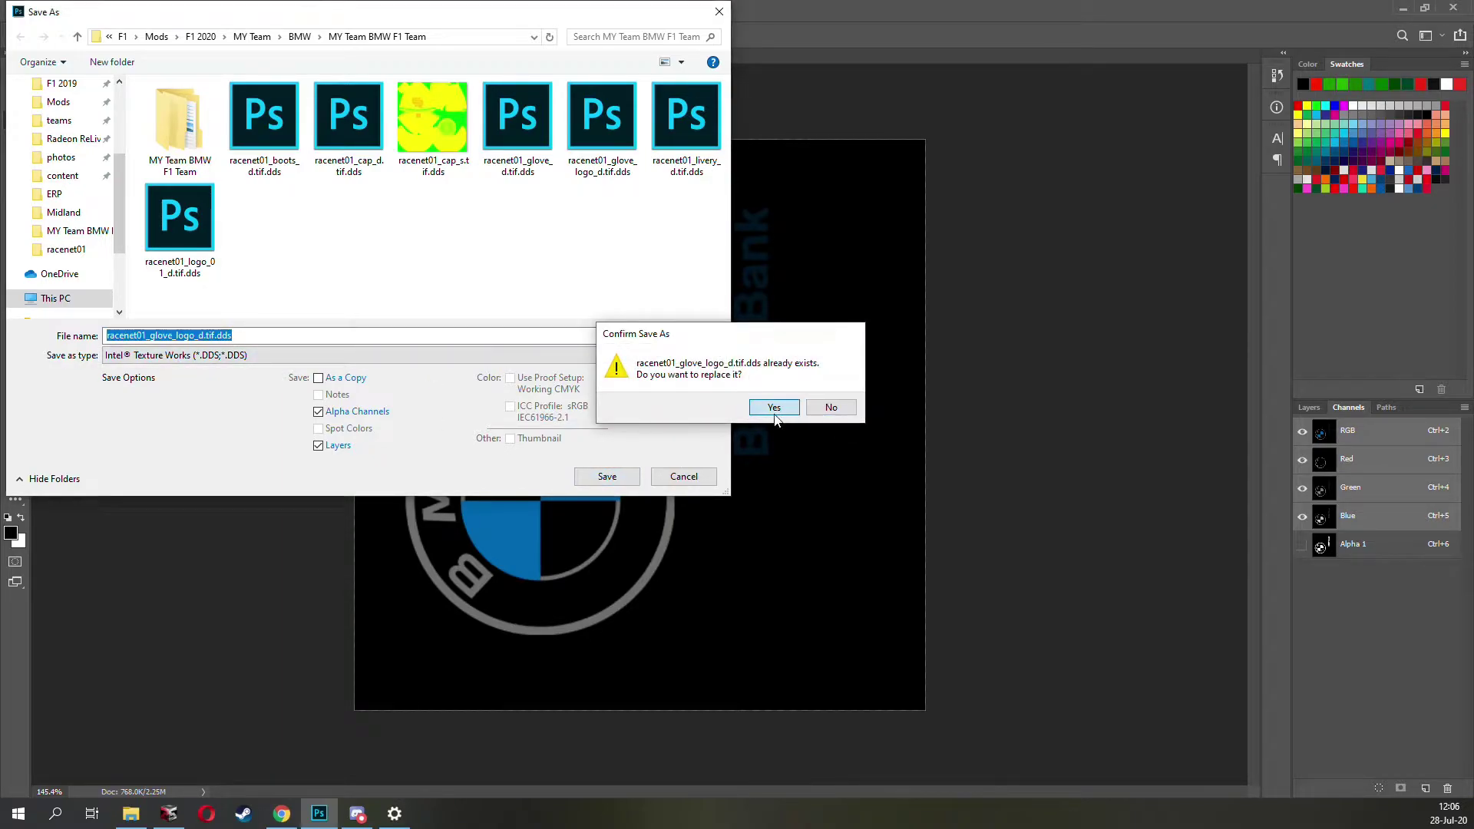
click(768, 407)
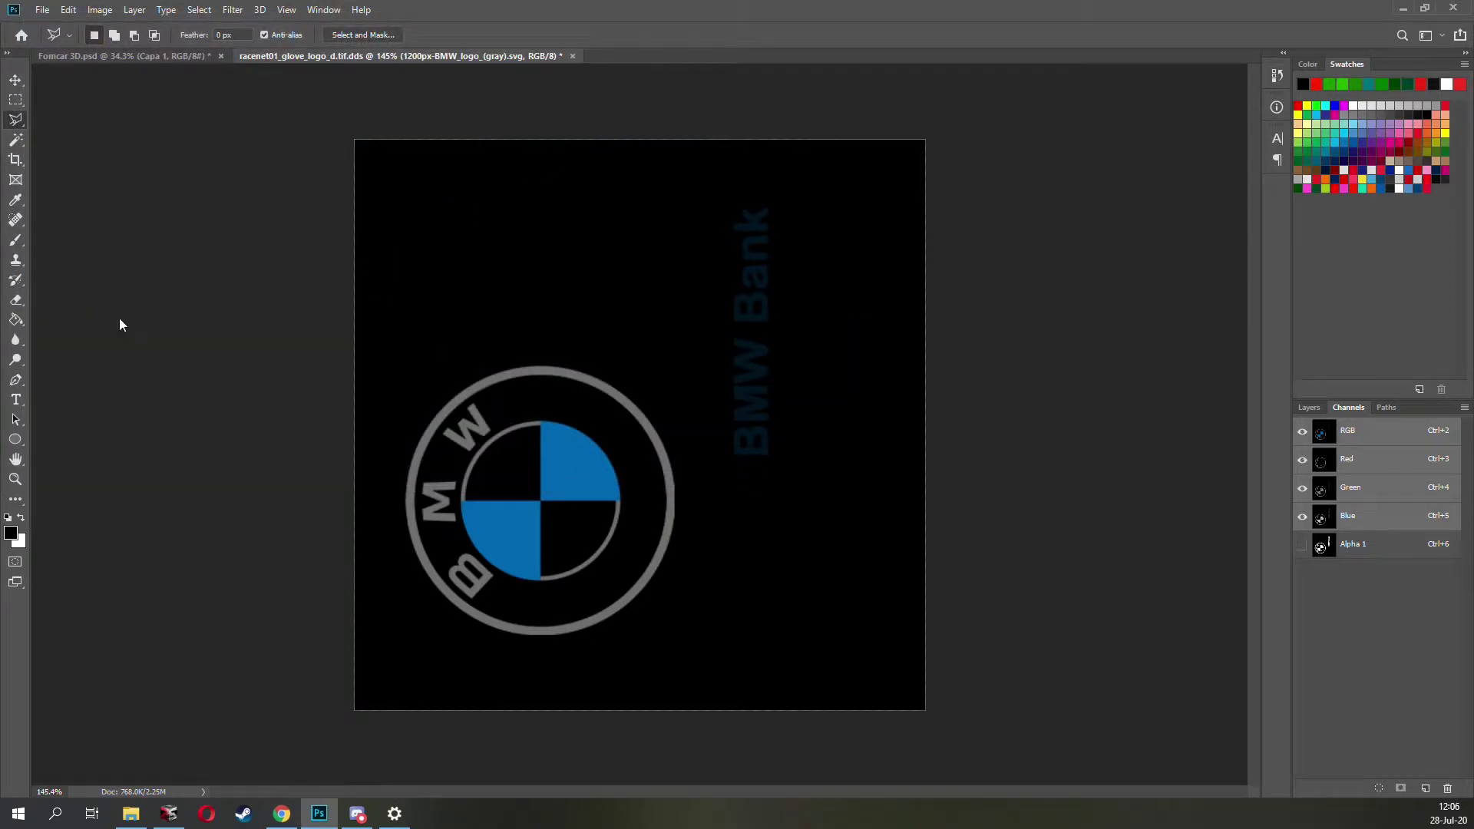
click(588, 173)
click(598, 203)
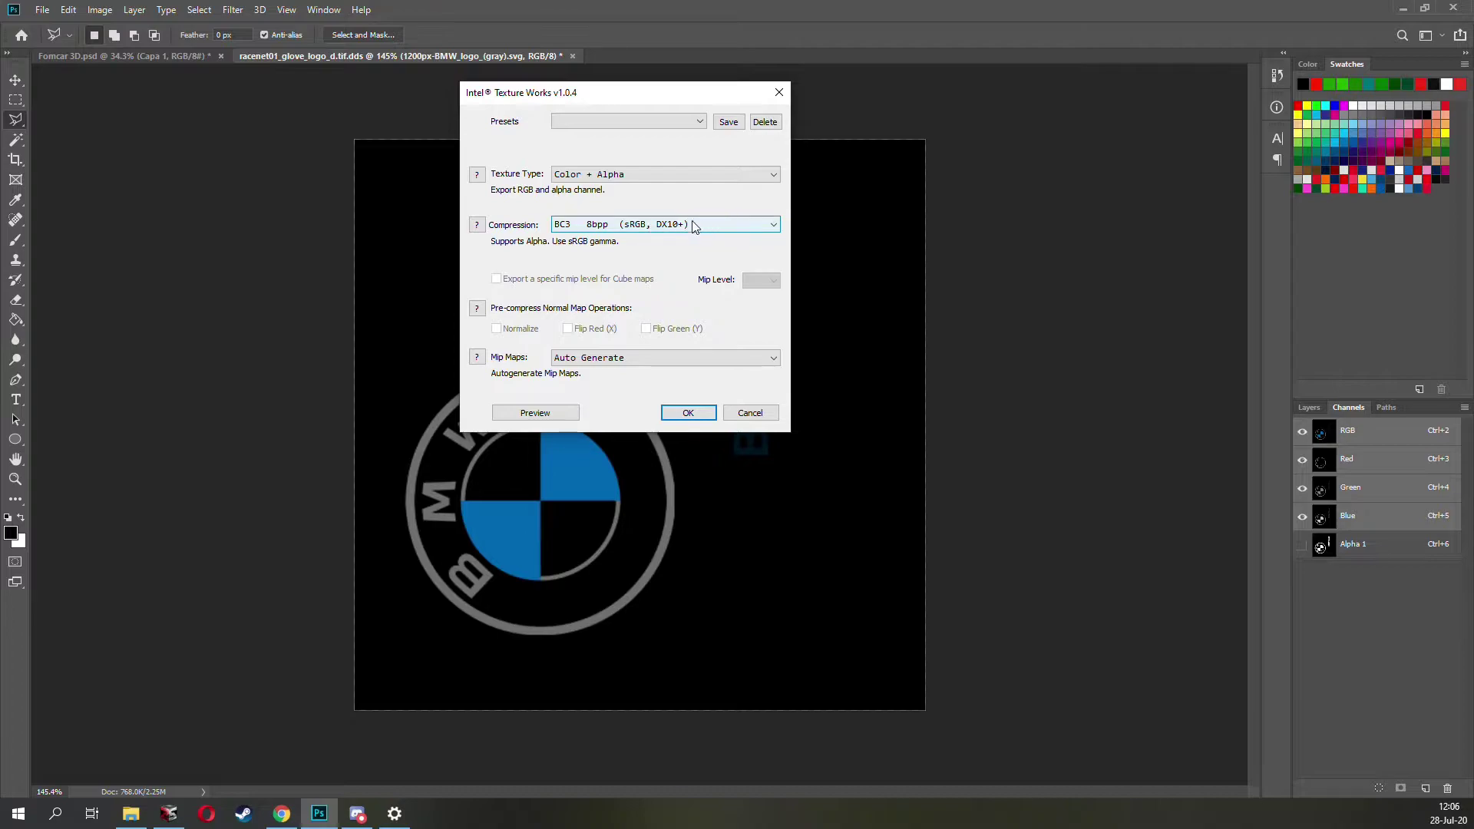
key(Return)
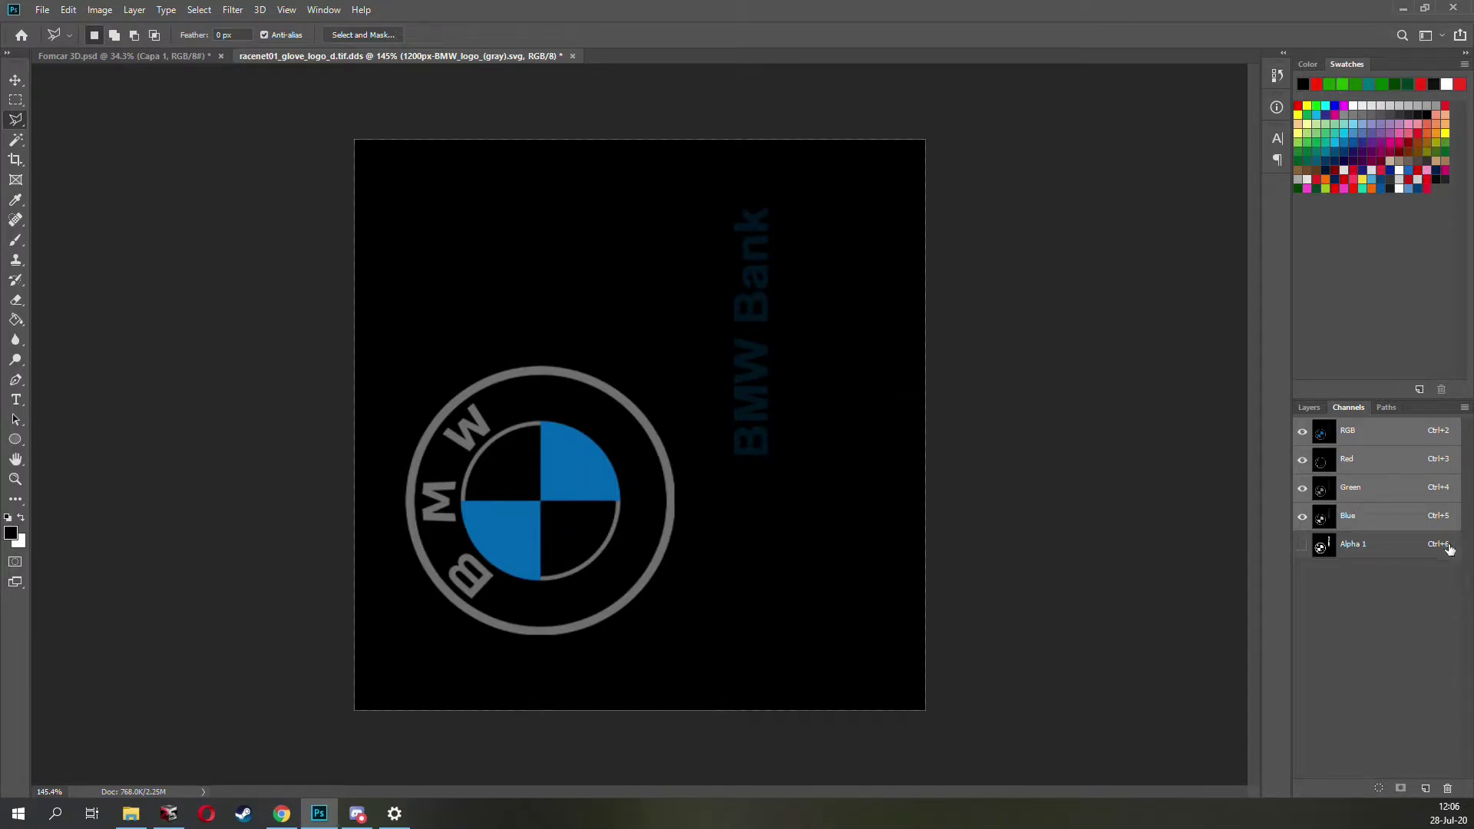
Step: Hide the black Layer 0 and close the glove logo document without saving its changes
click(1313, 410)
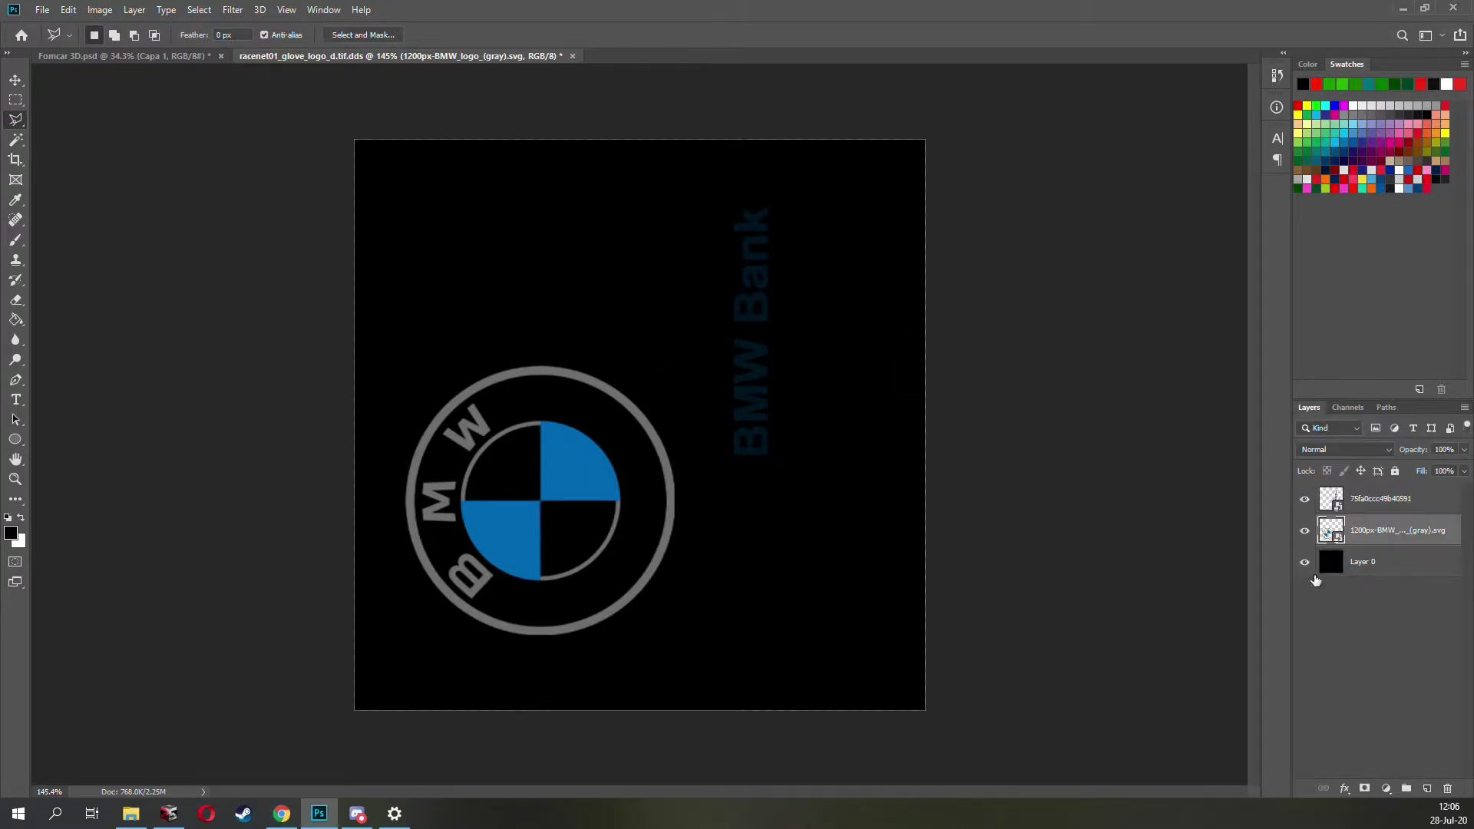
click(1304, 564)
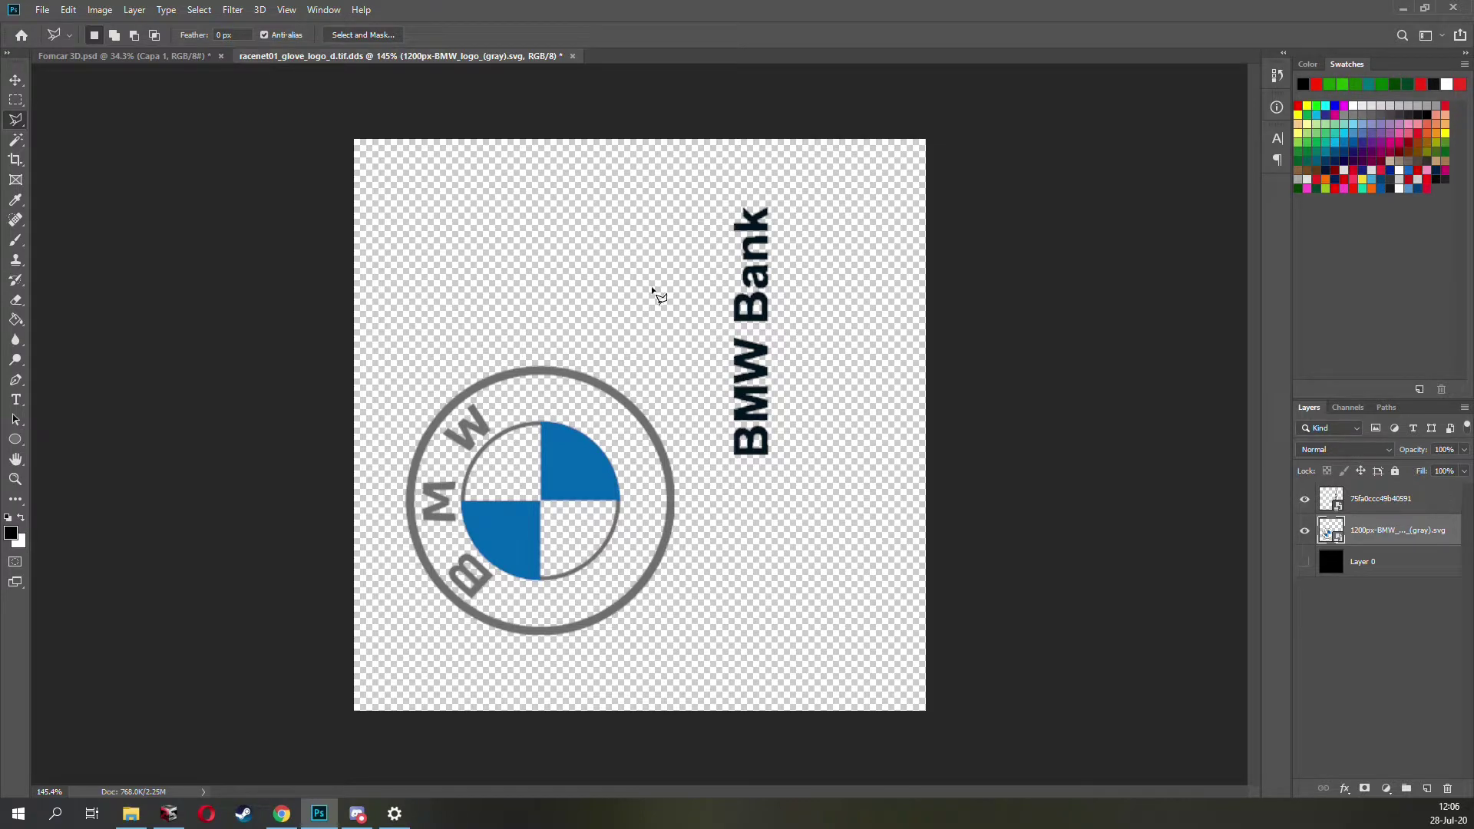
click(573, 56)
key(Tab)
key(Return)
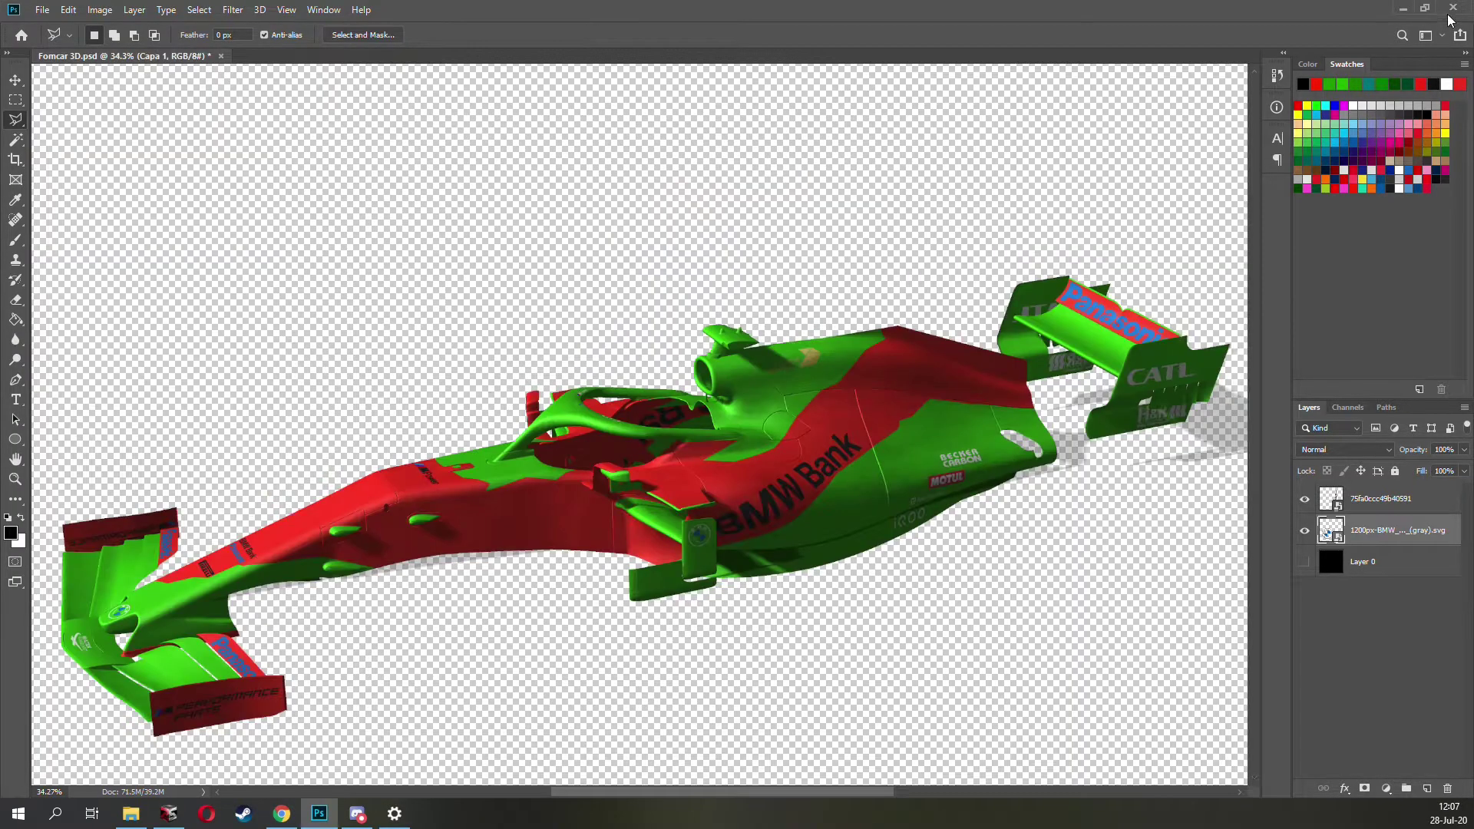
Step: Quit Photoshop and switch to Ego ERP Archiver, moving its window nearer the middle of the screen
key(ctrl+q)
key(Escape)
click(169, 814)
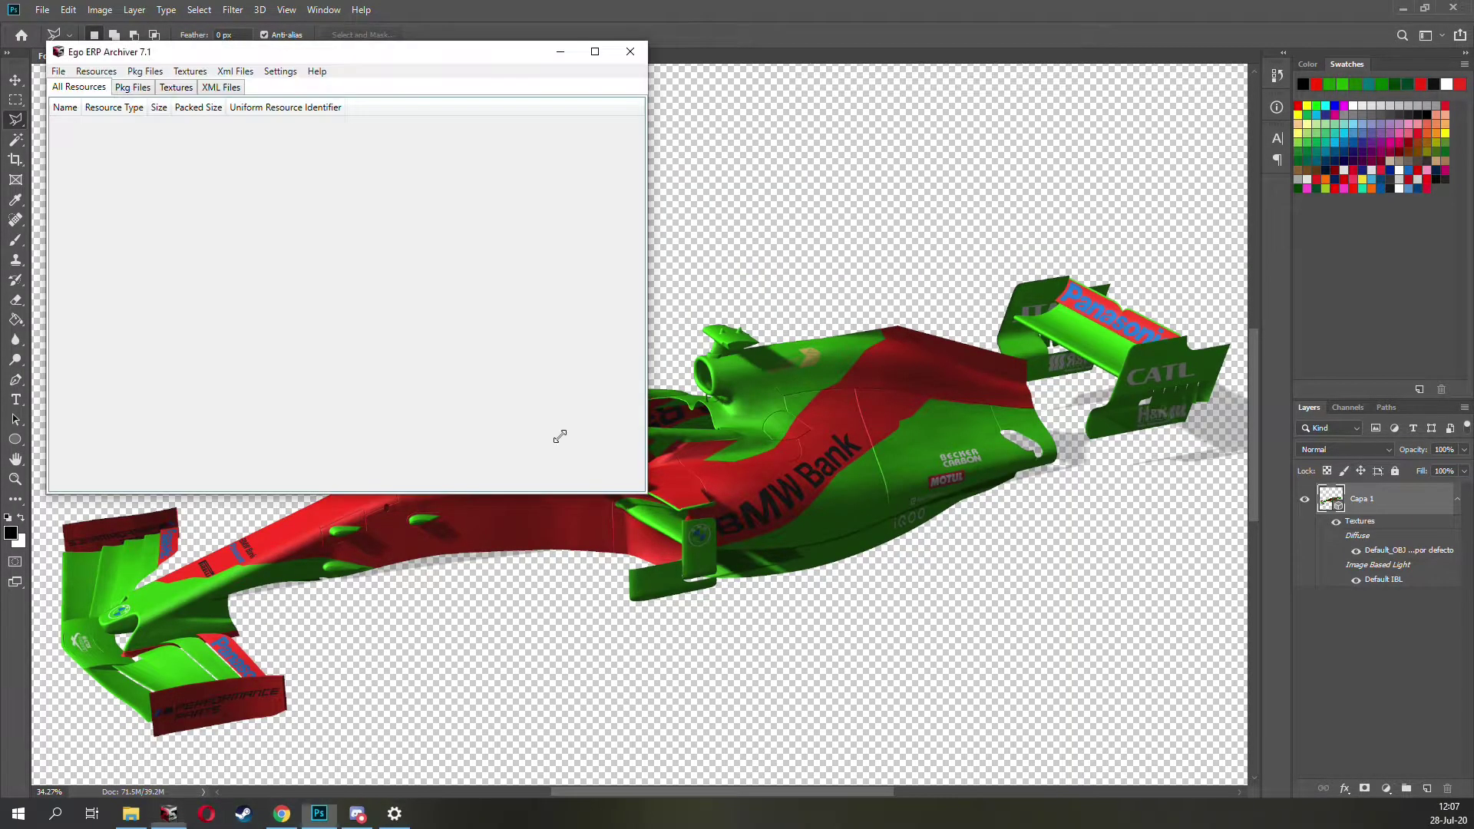
drag(362, 54, 635, 108)
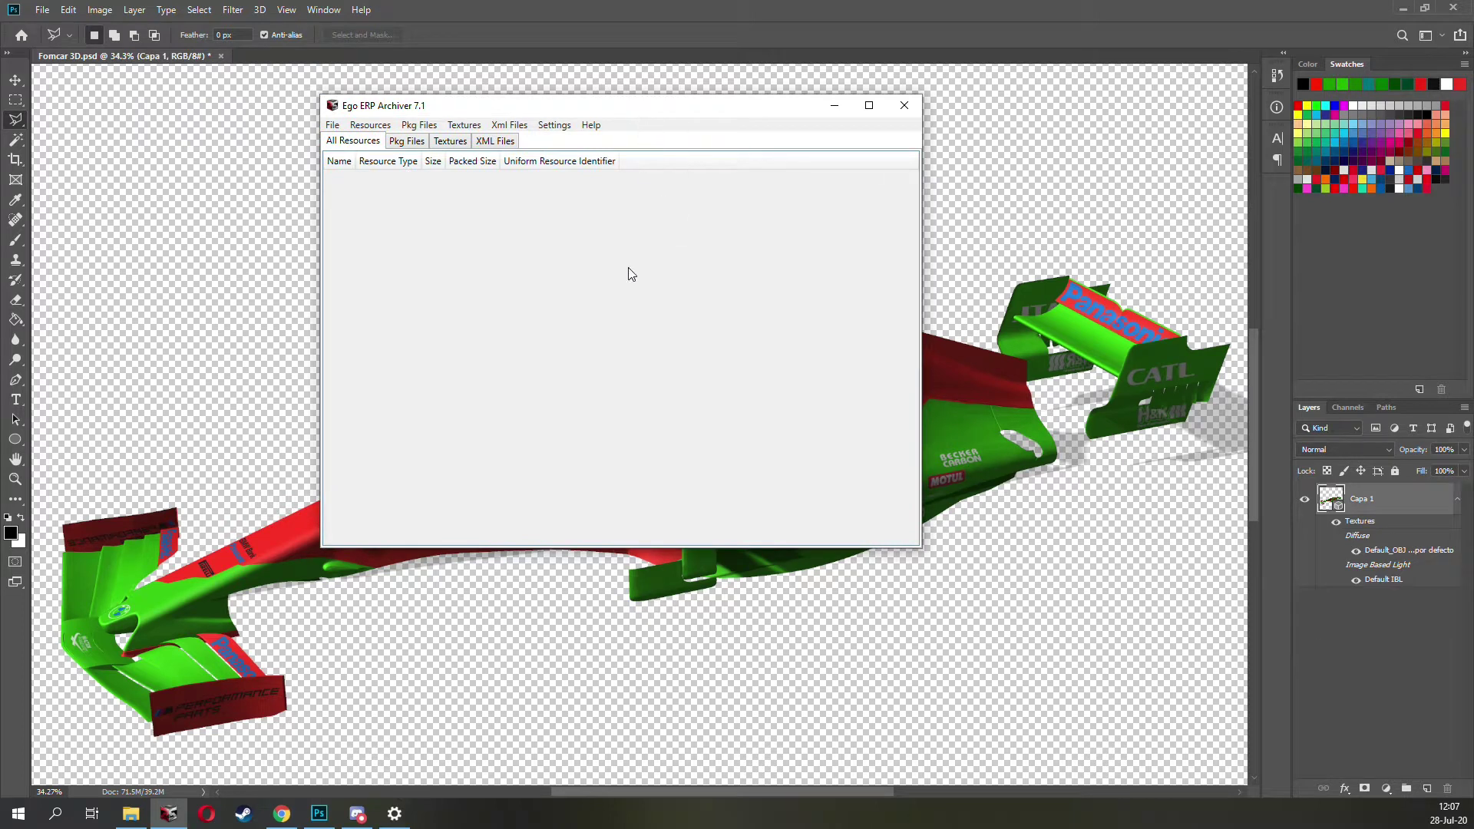
Step: Open fom_car.erp from the wep folder of fom_car in the F1 2020 vehicle package's teams folder
key(ctrl+o)
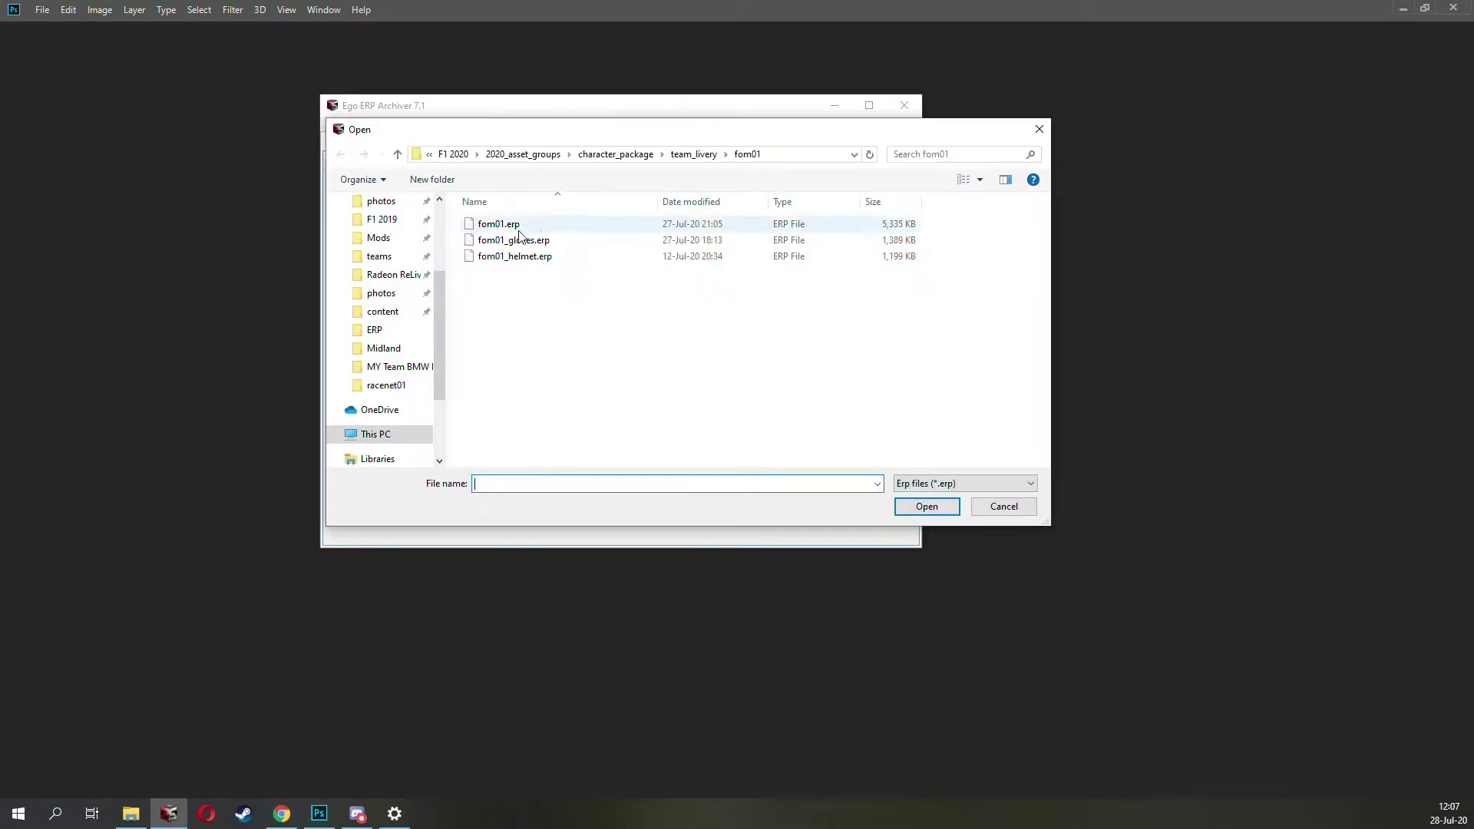
scroll(388, 299, up, 2)
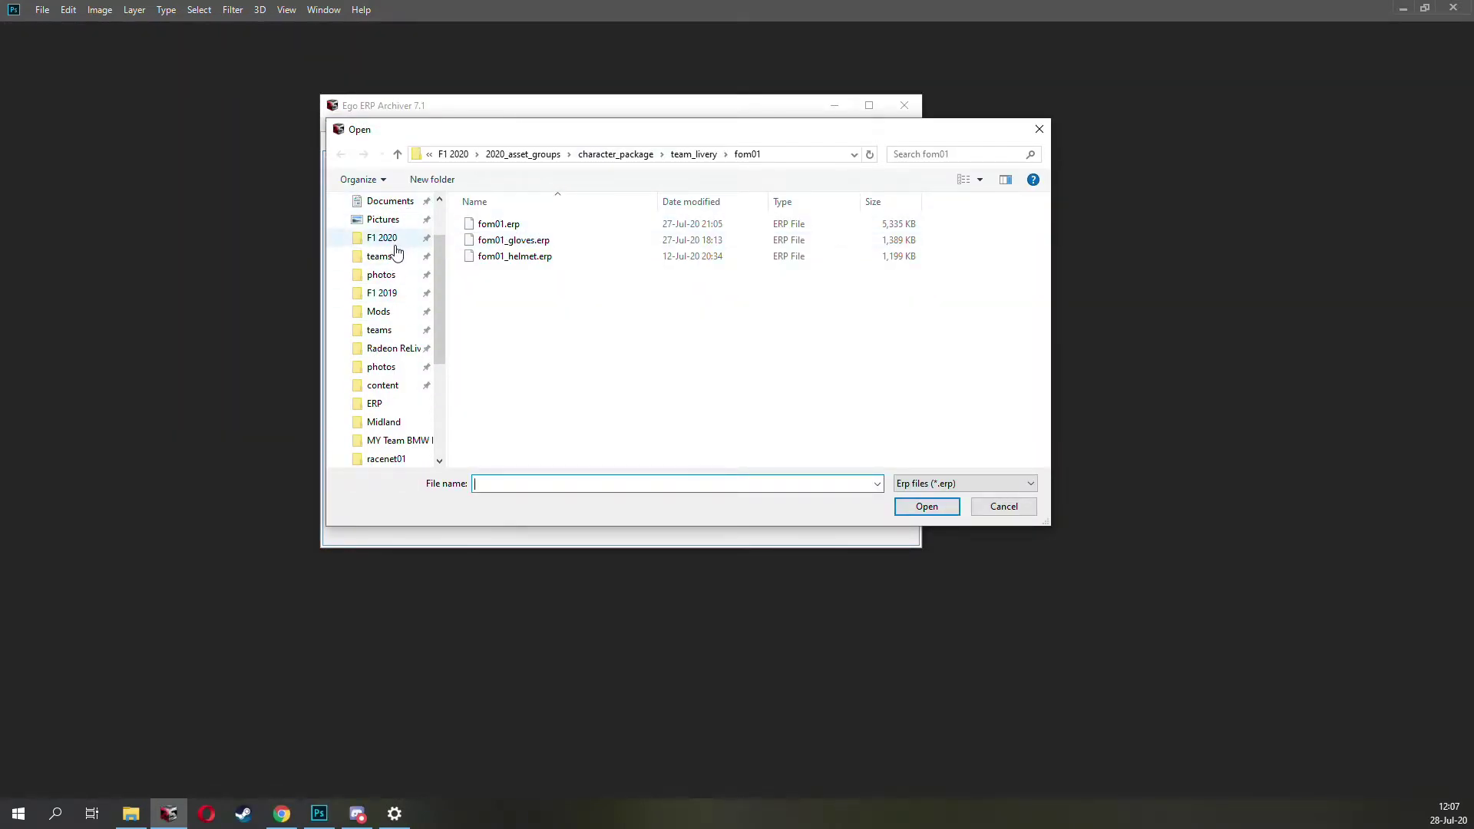
click(383, 256)
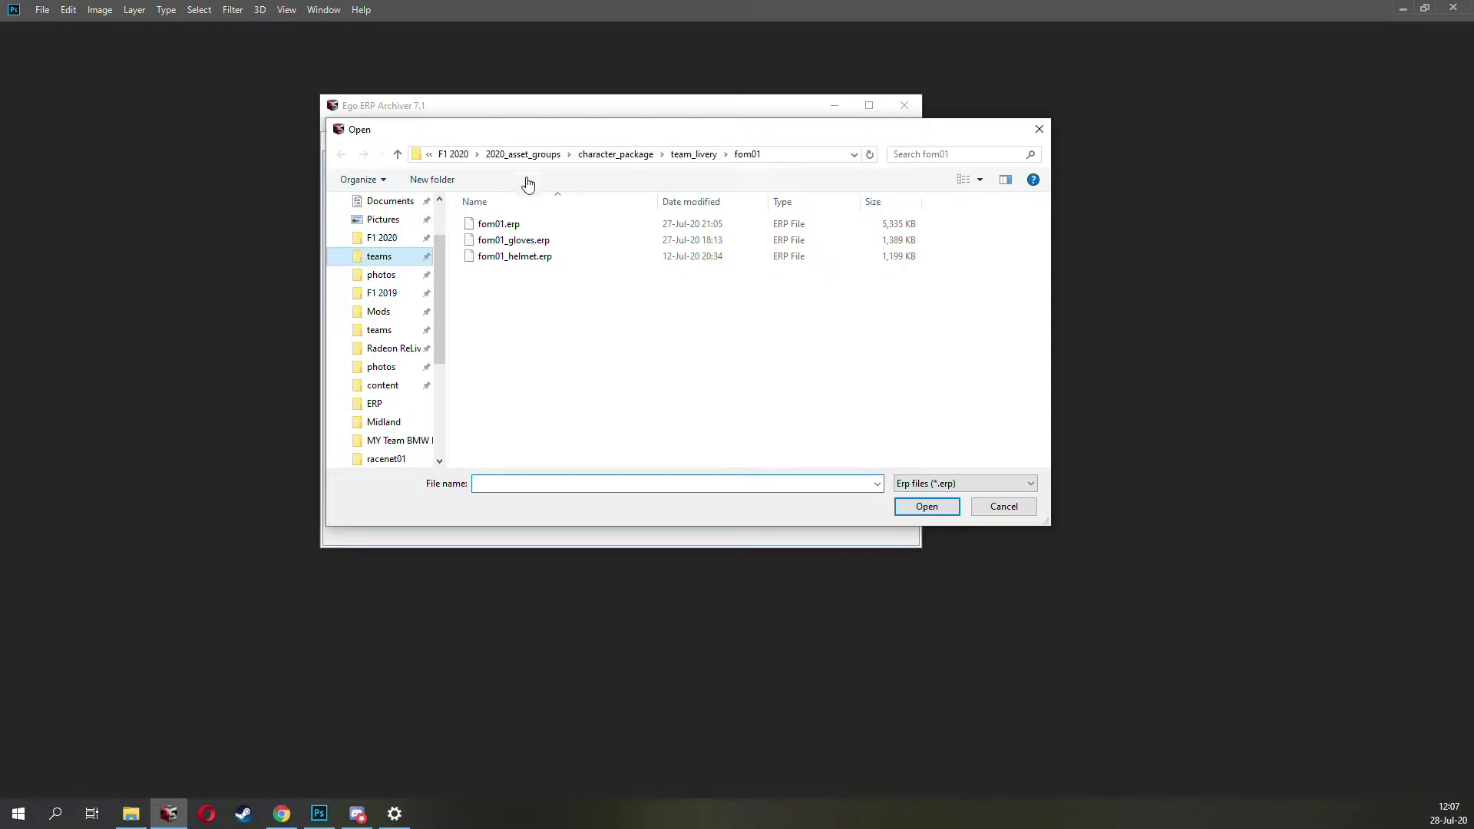
click(383, 258)
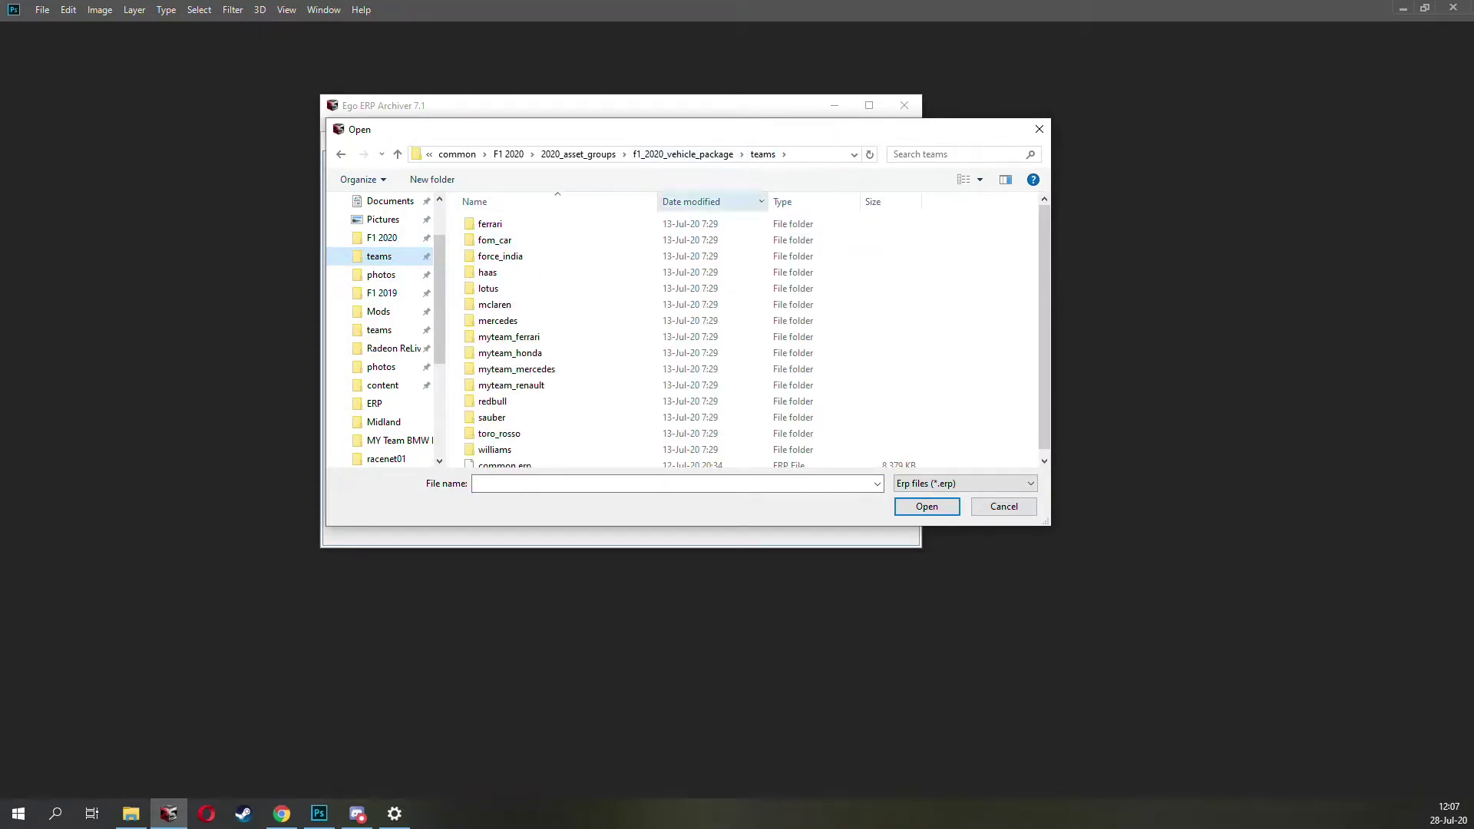
double_click(495, 240)
click(496, 230)
double_click(495, 227)
click(504, 225)
key(Return)
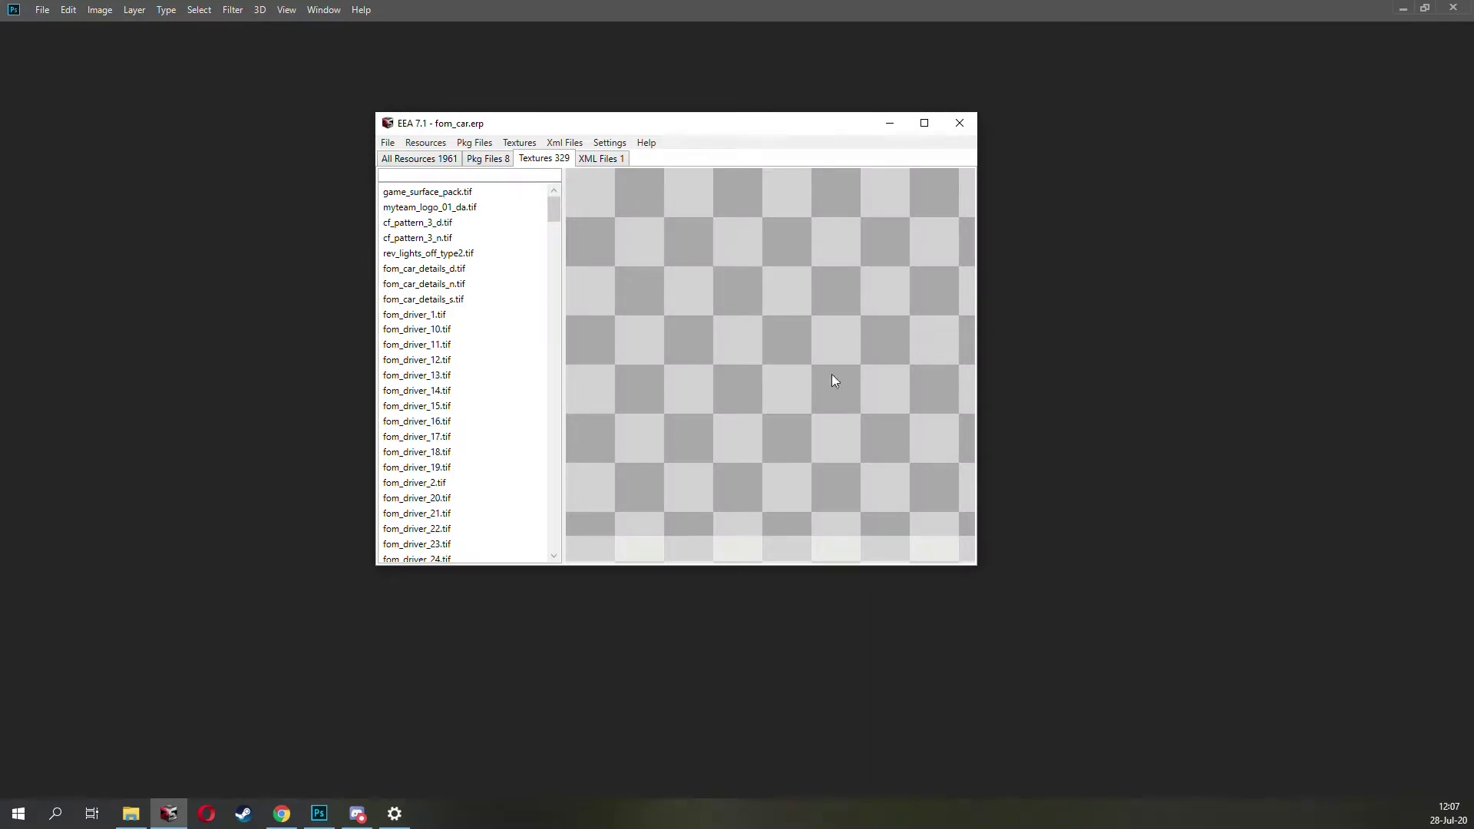
Step: Find the livery_racenet_01_d.tif texture in the archive and select it for preview
drag(553, 210, 553, 452)
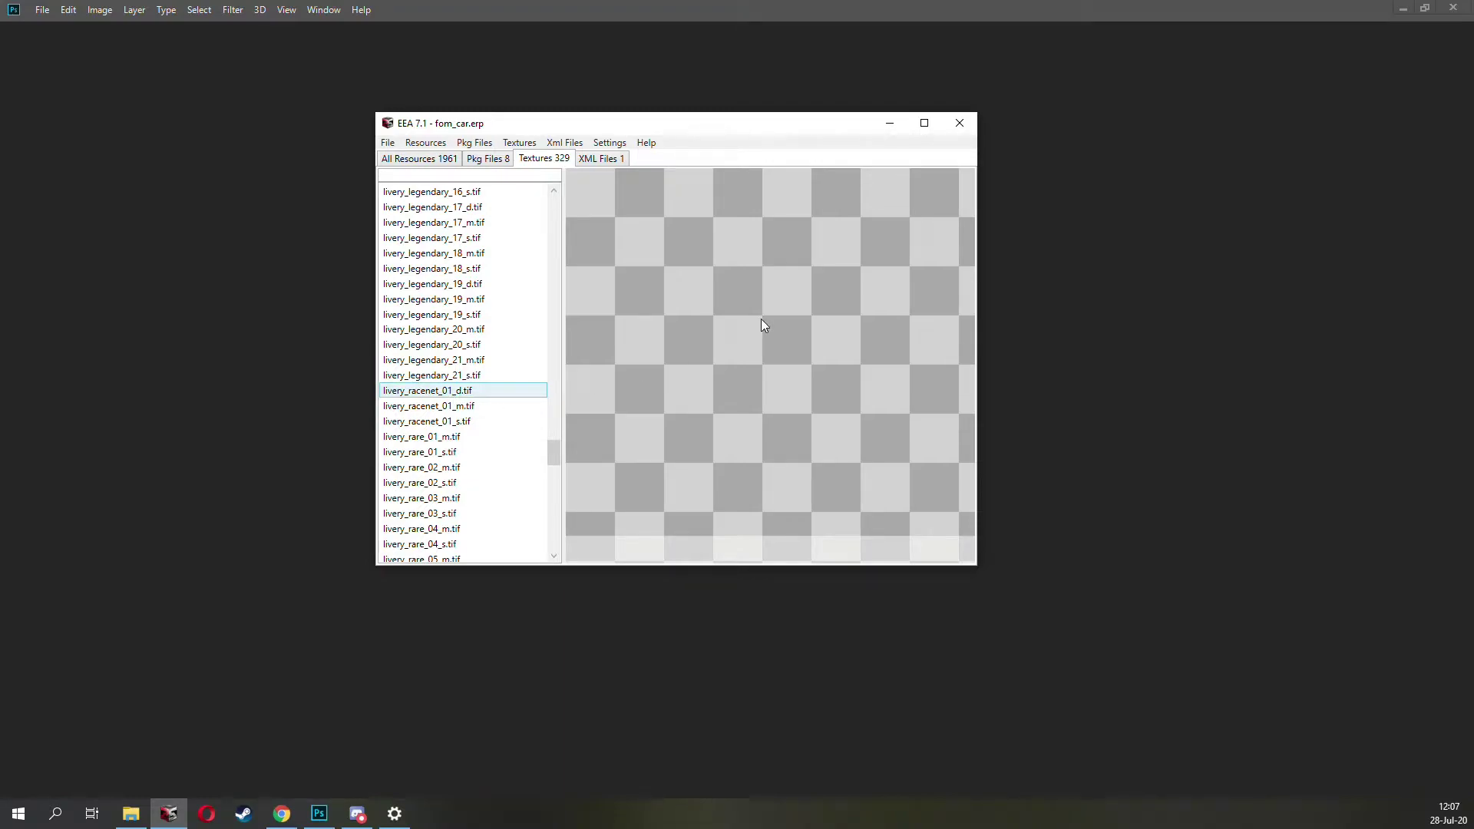
click(419, 393)
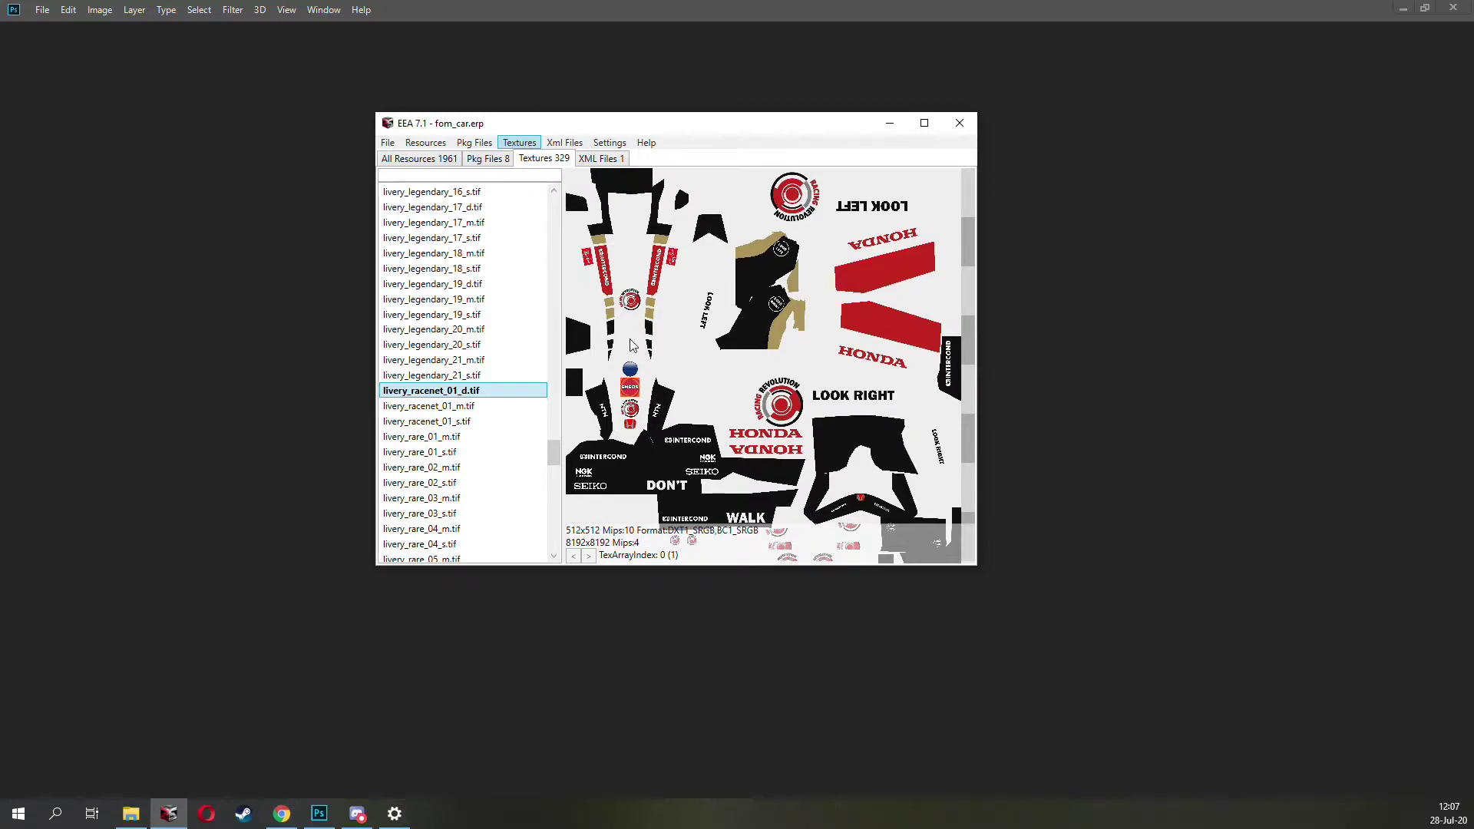
key(Right)
key(Down)
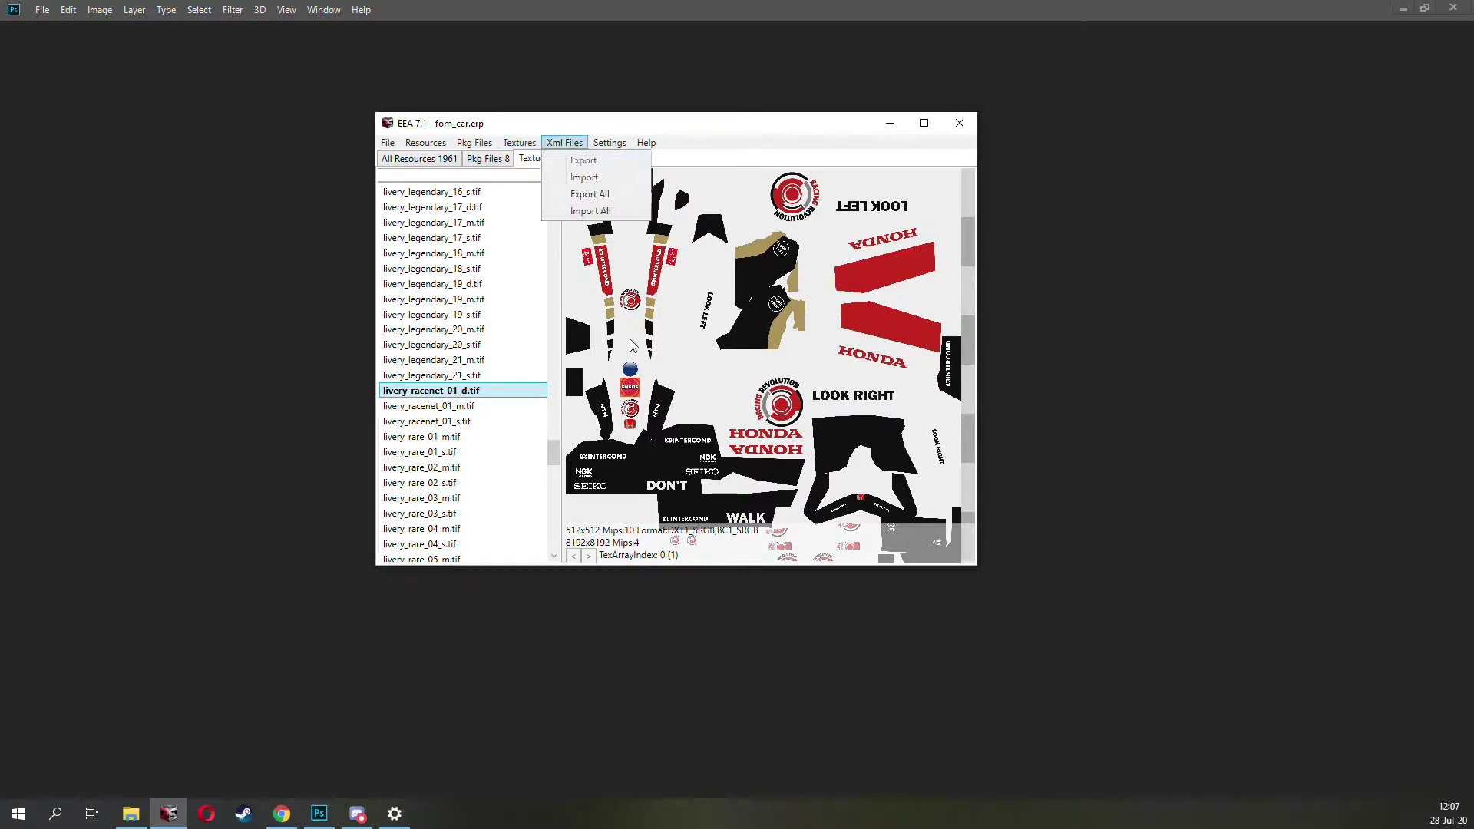
click(743, 146)
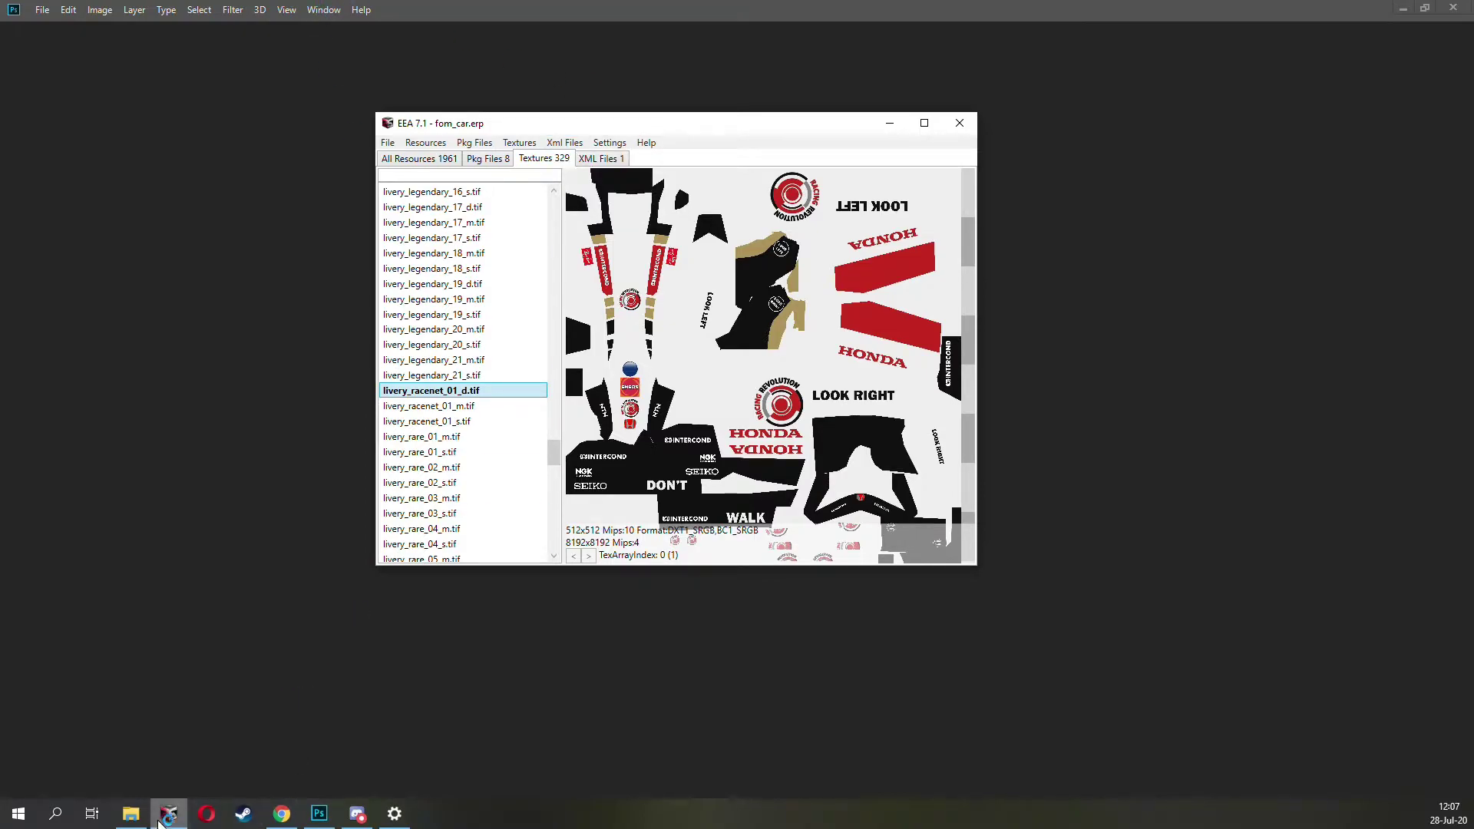
Step: Switch to File Explorer and copy the ERP folder from the nested MY Team BMW F1 Team folders to the desktop
click(130, 813)
click(628, 273)
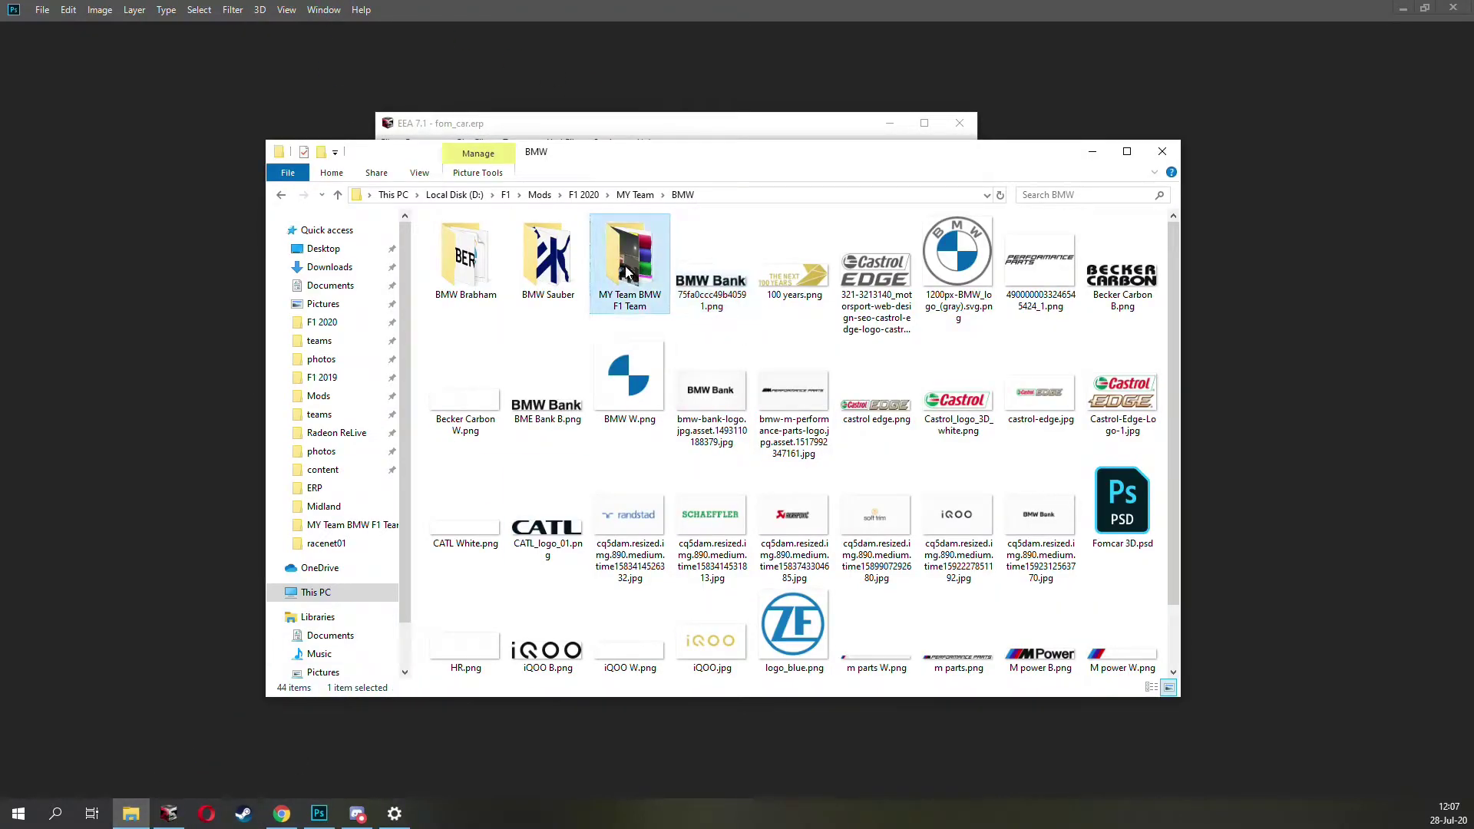
double_click(628, 272)
double_click(483, 263)
drag(467, 264, 292, 20)
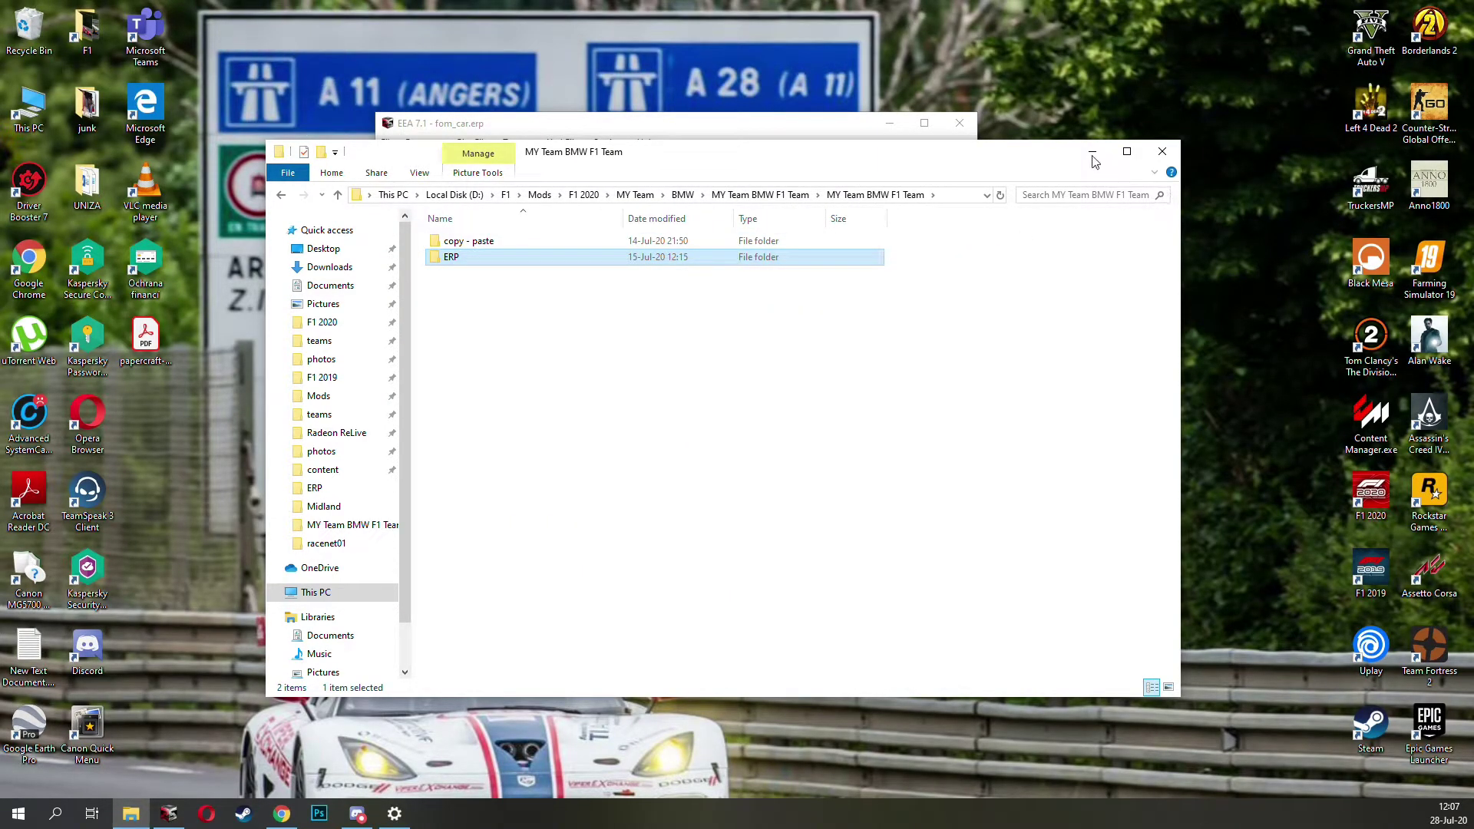
click(626, 76)
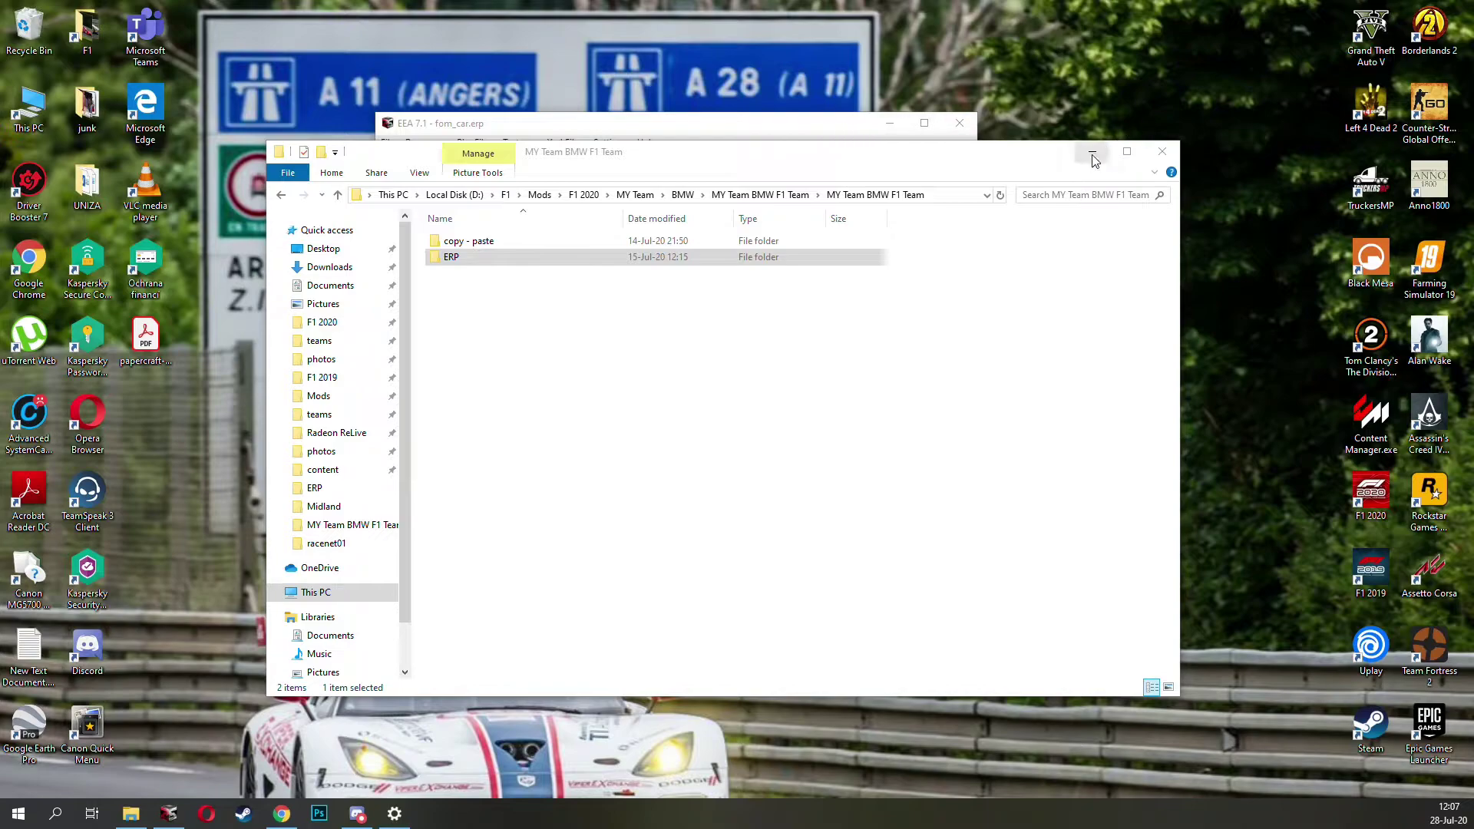
drag(994, 163, 1066, 244)
drag(522, 338, 321, 27)
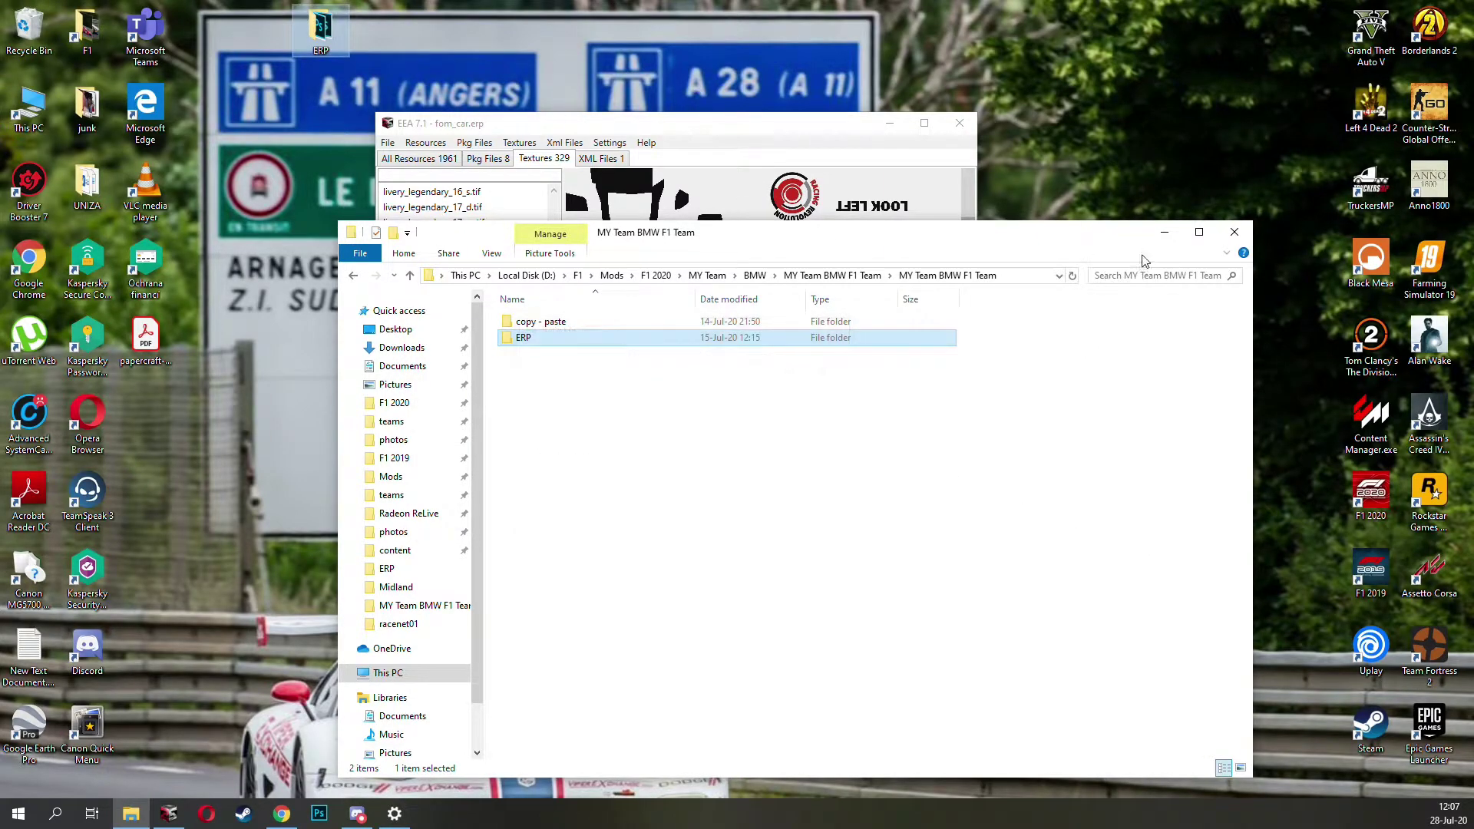
Step: Review the DDS textures in the desktop ERP folder and minimize the Explorer windows to return to the archiver
click(1164, 231)
drag(683, 135, 793, 151)
click(305, 31)
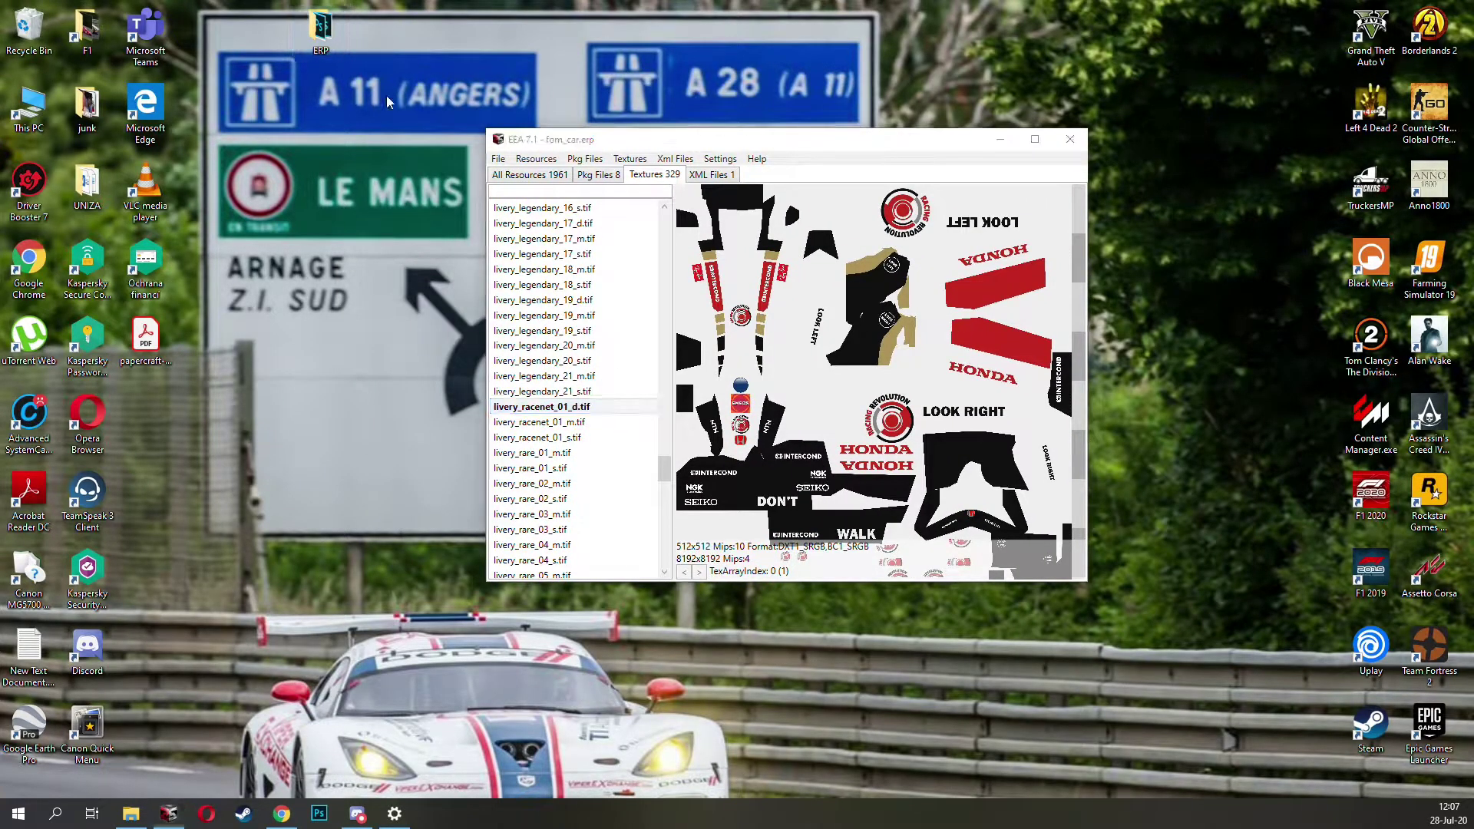
double_click(310, 31)
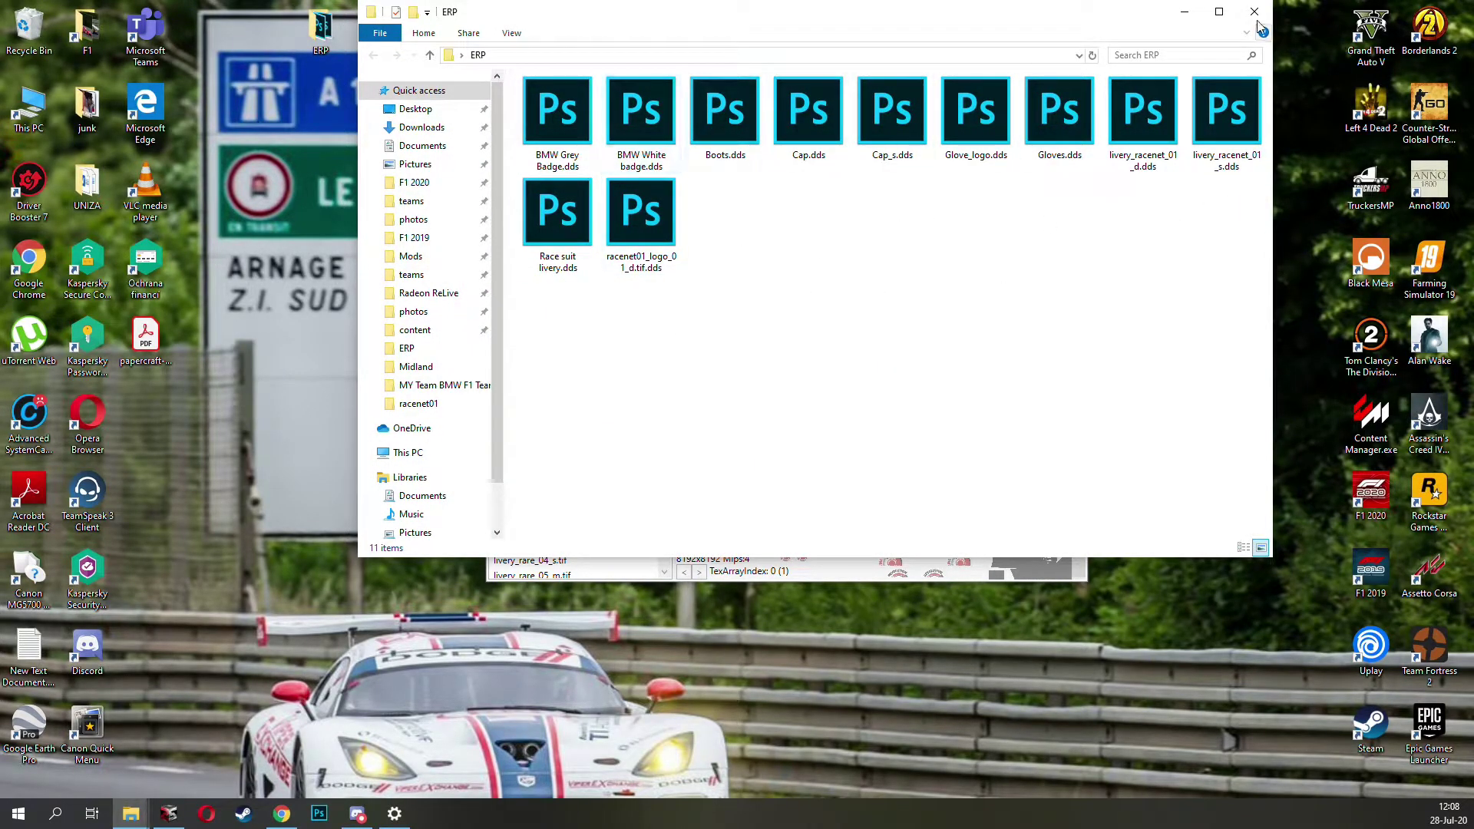
click(1184, 11)
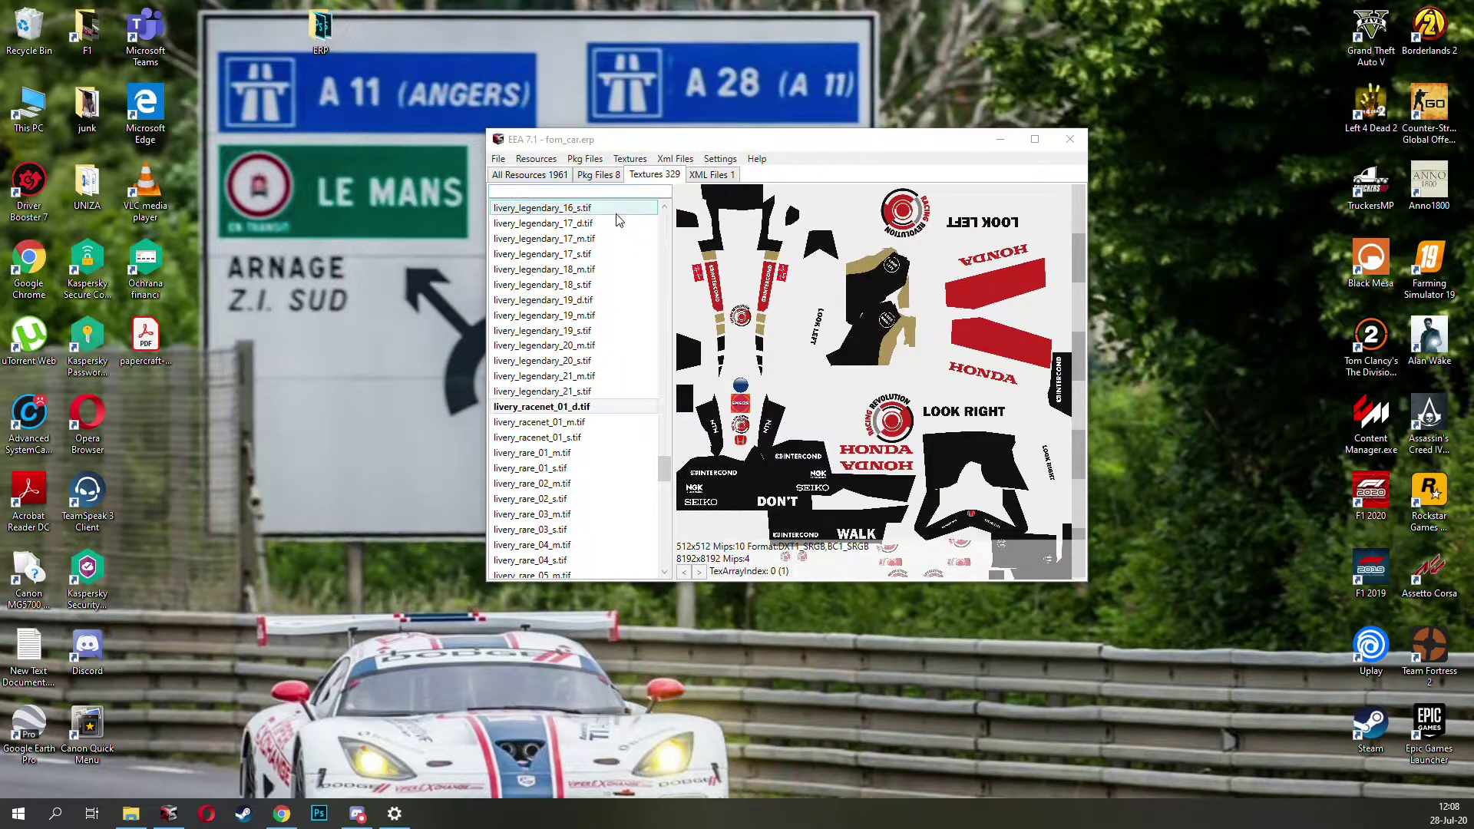
Step: Import livery_racenet_01_d.dds from the desktop ERP folder into the selected texture, saving its mipmaps as livery_racenet_01_d.tif.mipmaps
click(626, 159)
click(639, 188)
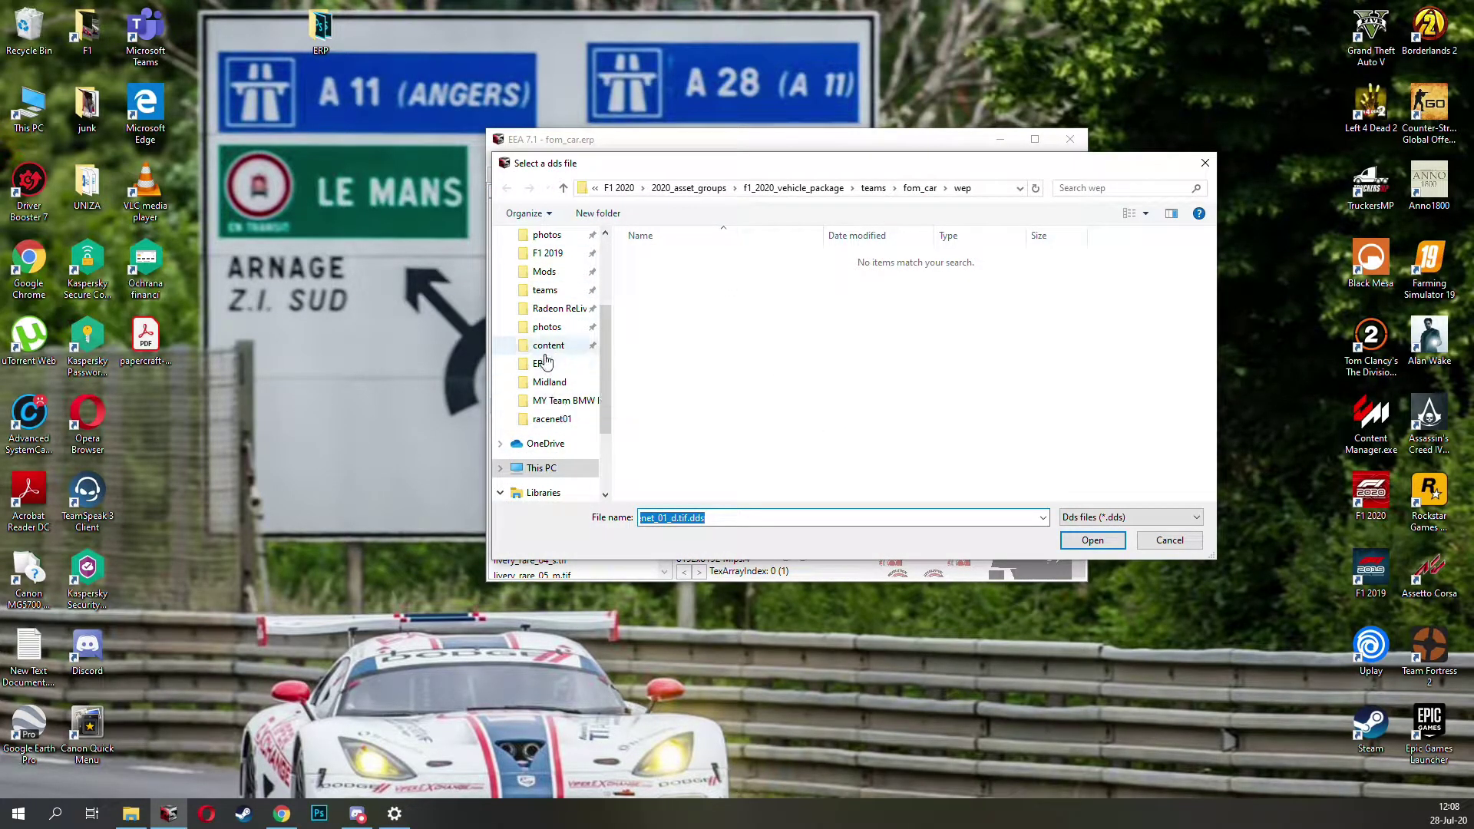
scroll(547, 376, up, 3)
click(549, 265)
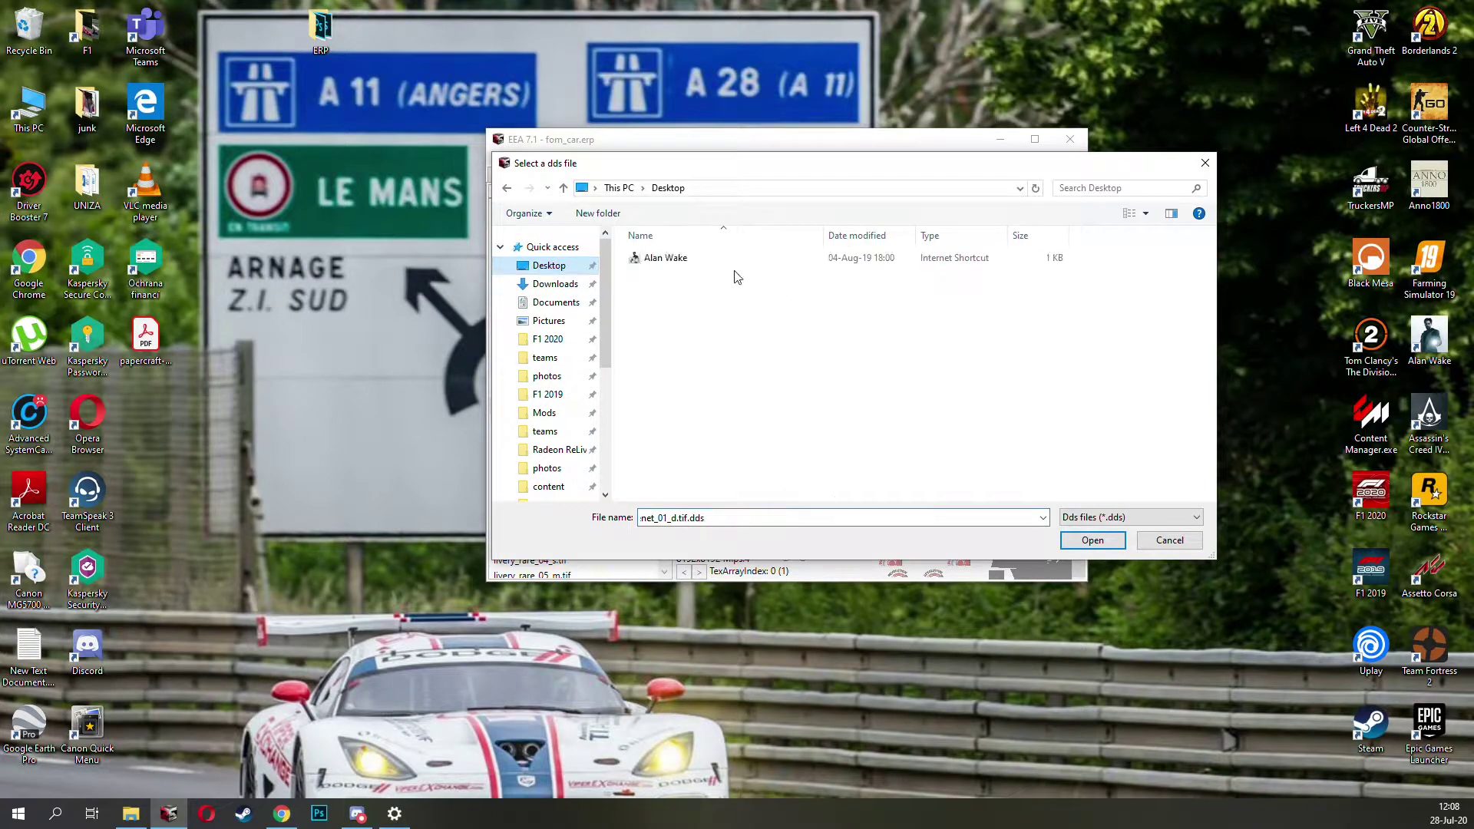
double_click(670, 259)
drag(816, 164, 1046, 276)
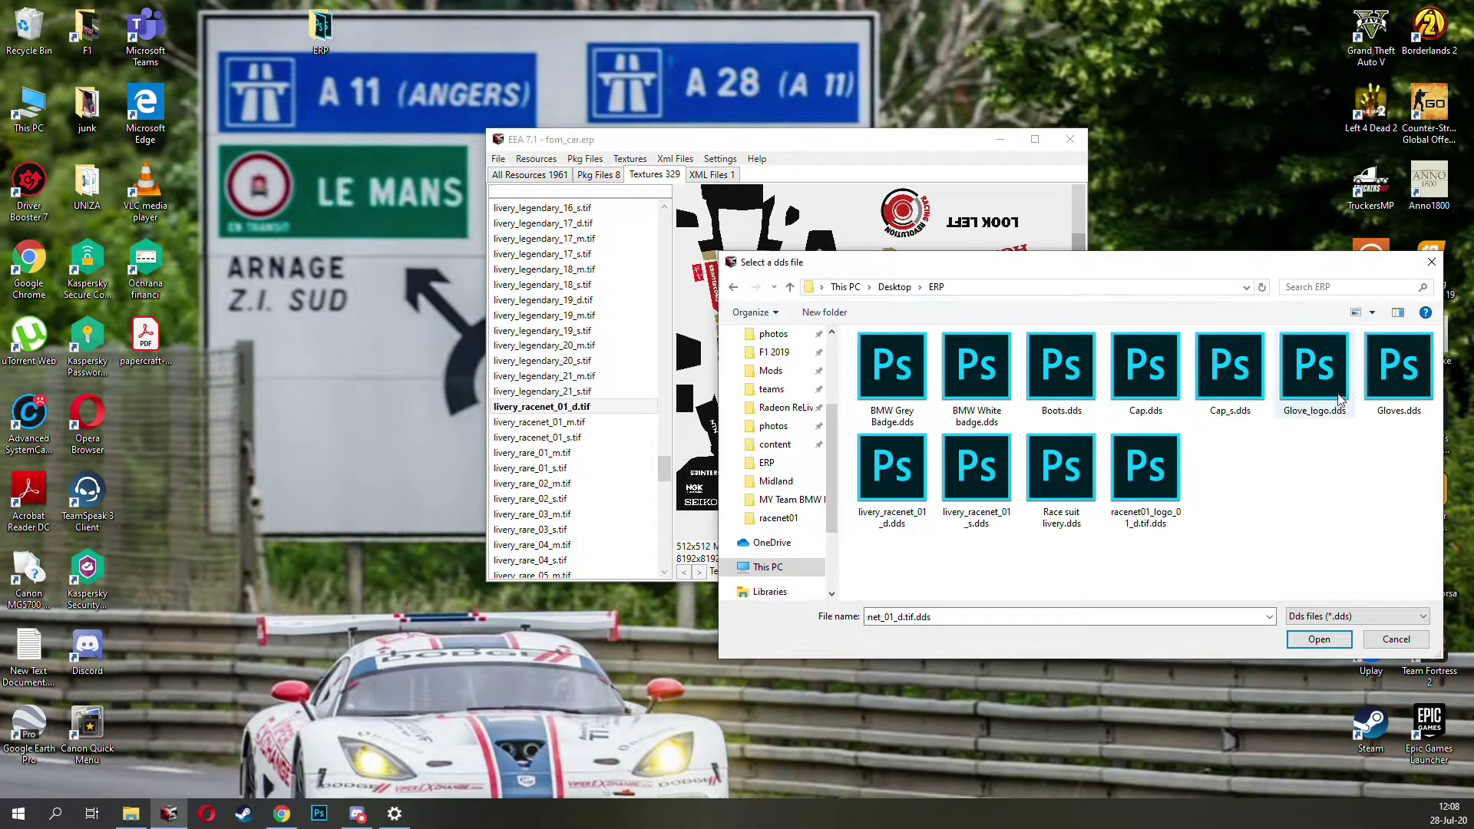
double_click(893, 500)
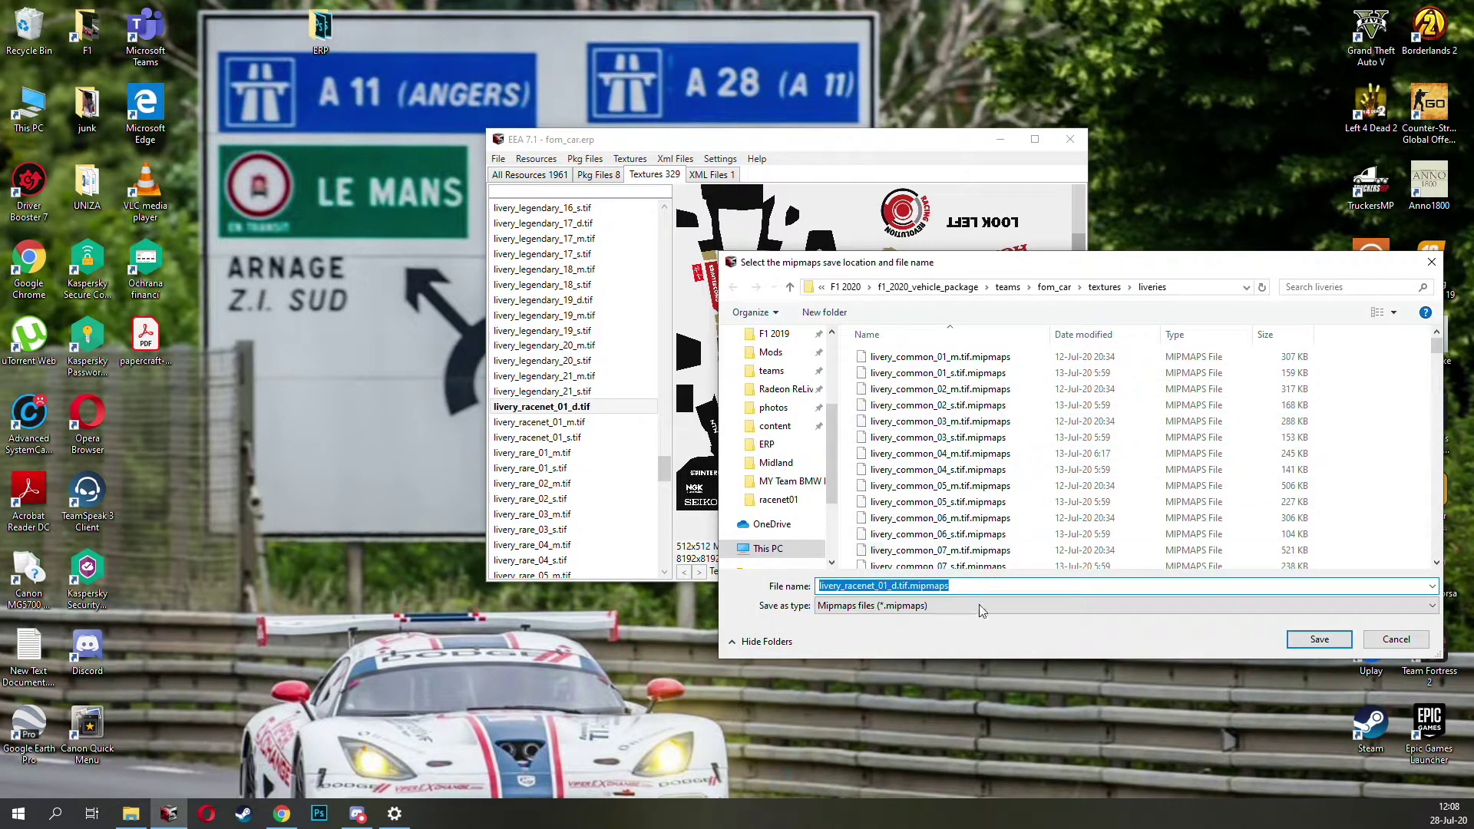
drag(1266, 269, 1183, 279)
click(1236, 649)
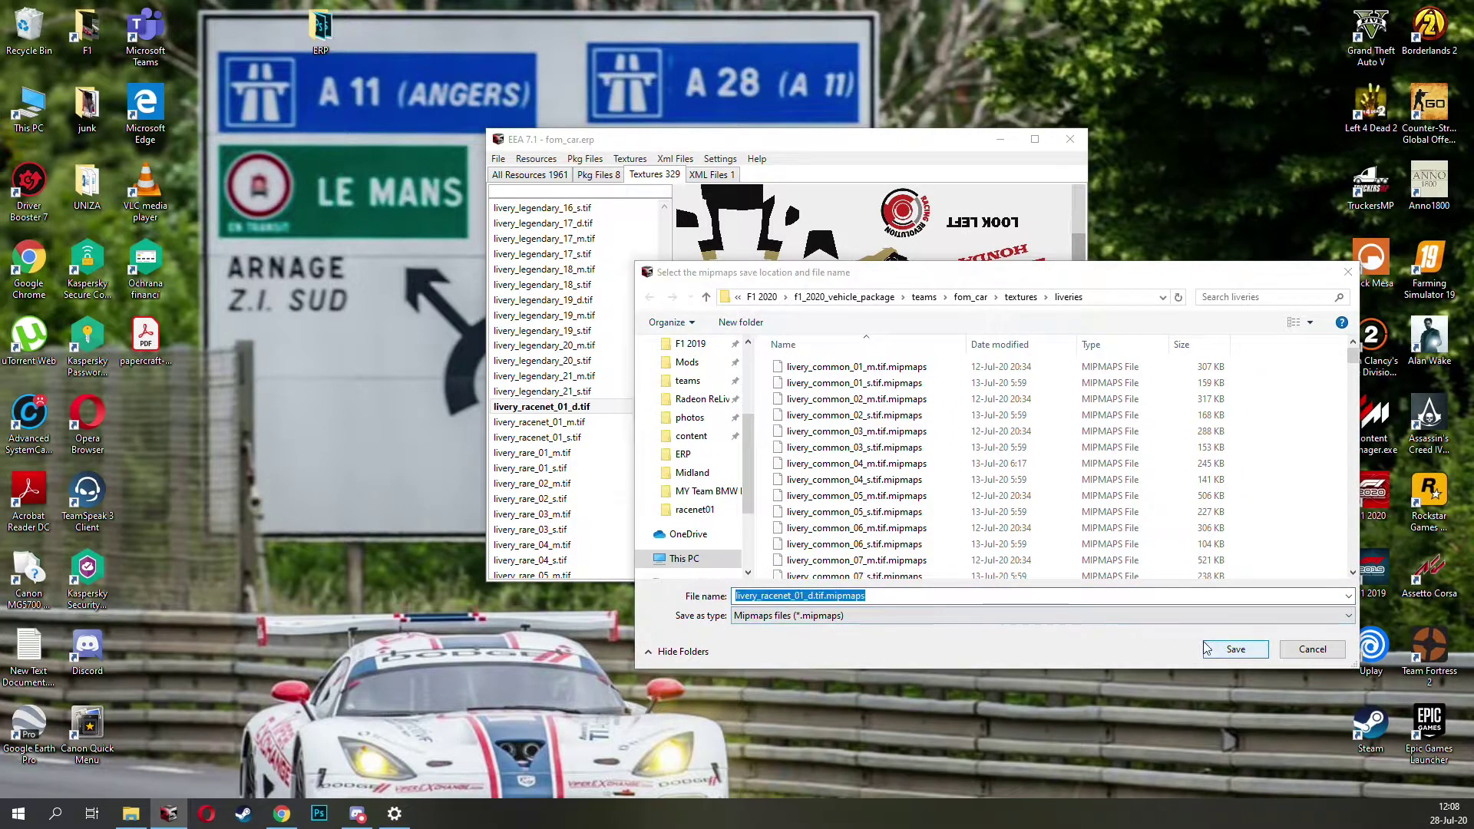
key(Return)
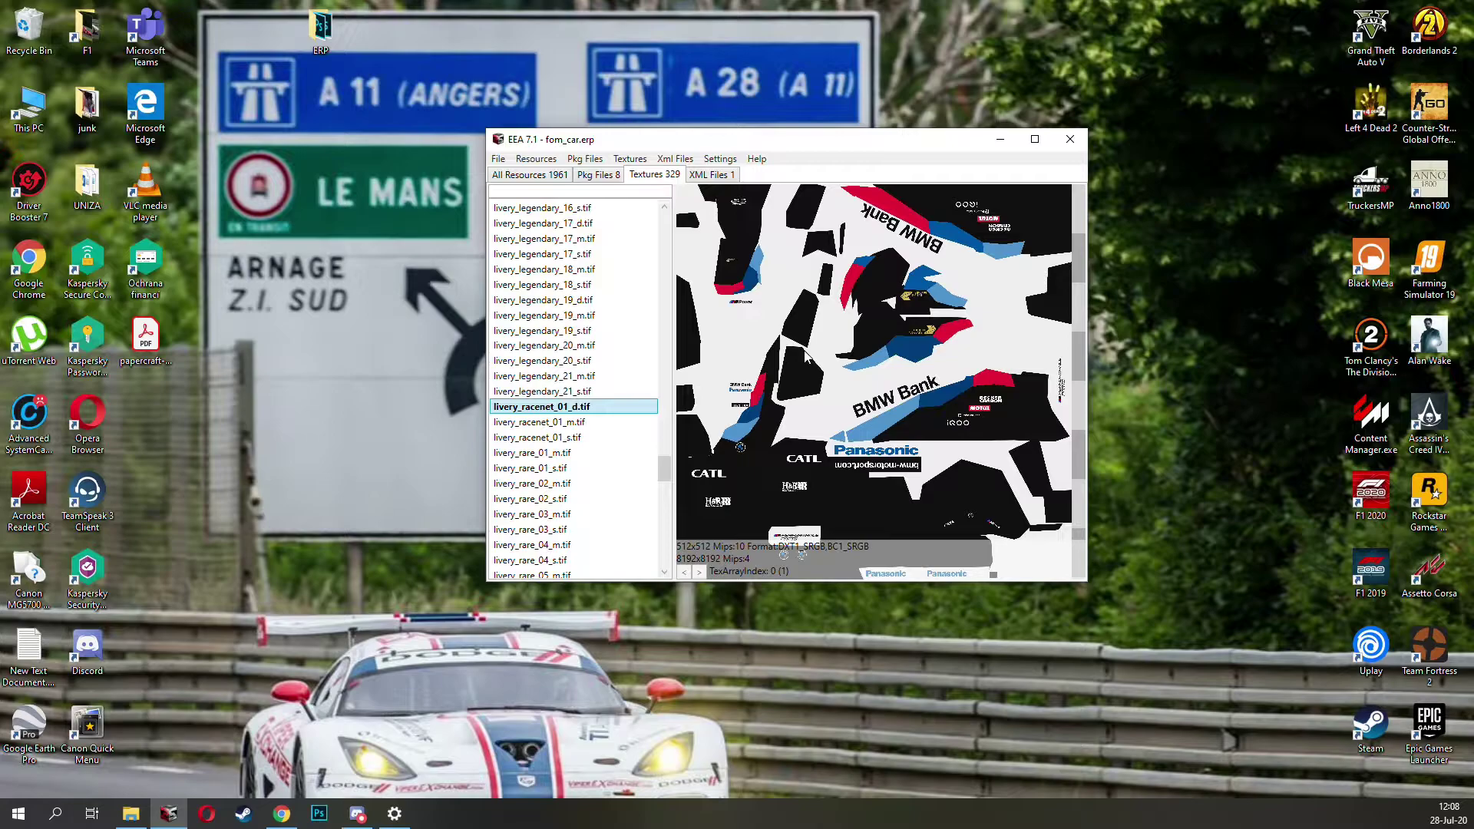
Step: Check the game directory path configured in the archiver's settings
click(720, 158)
mouse_move(798, 177)
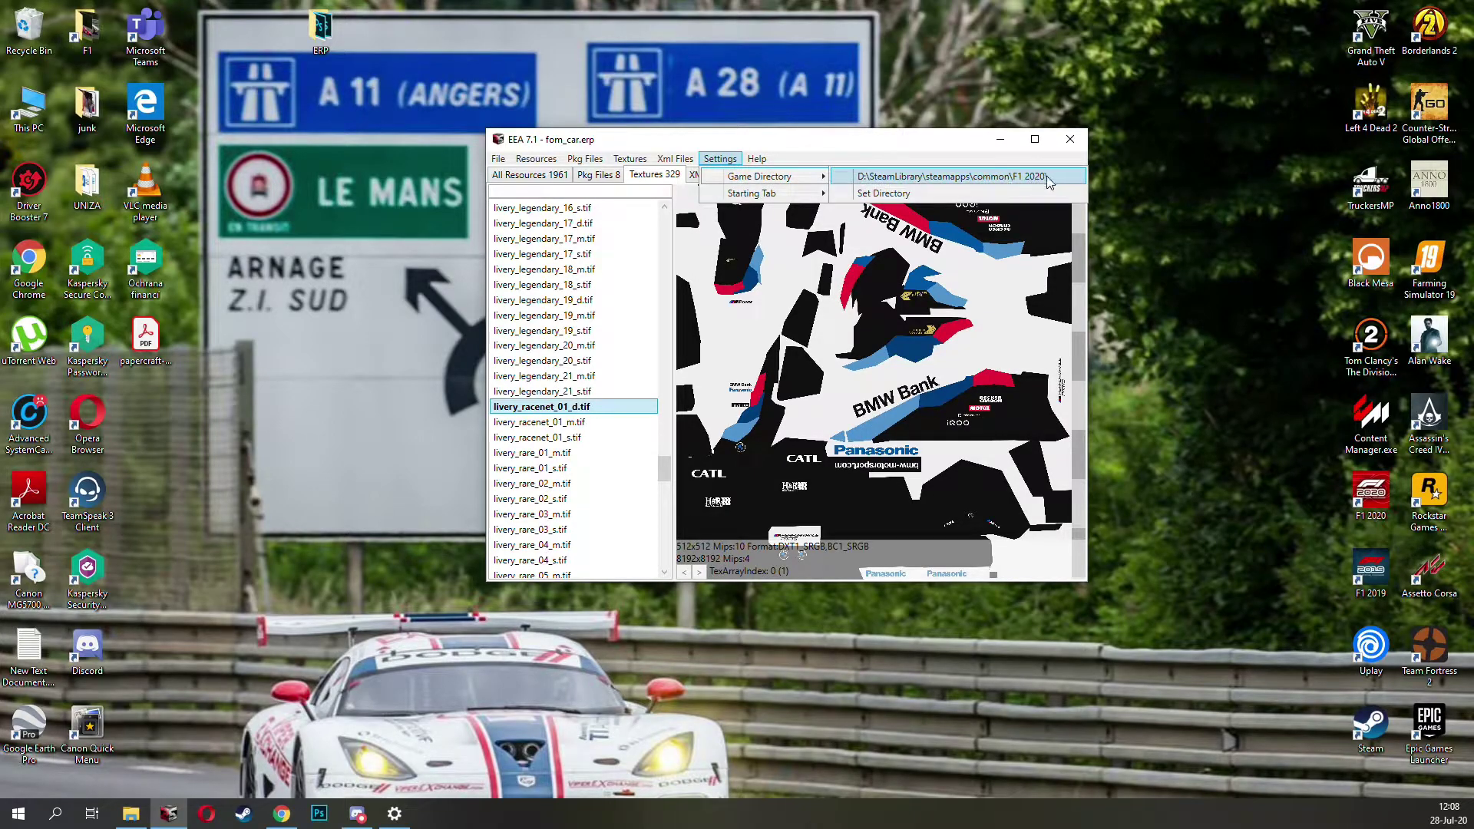
click(807, 162)
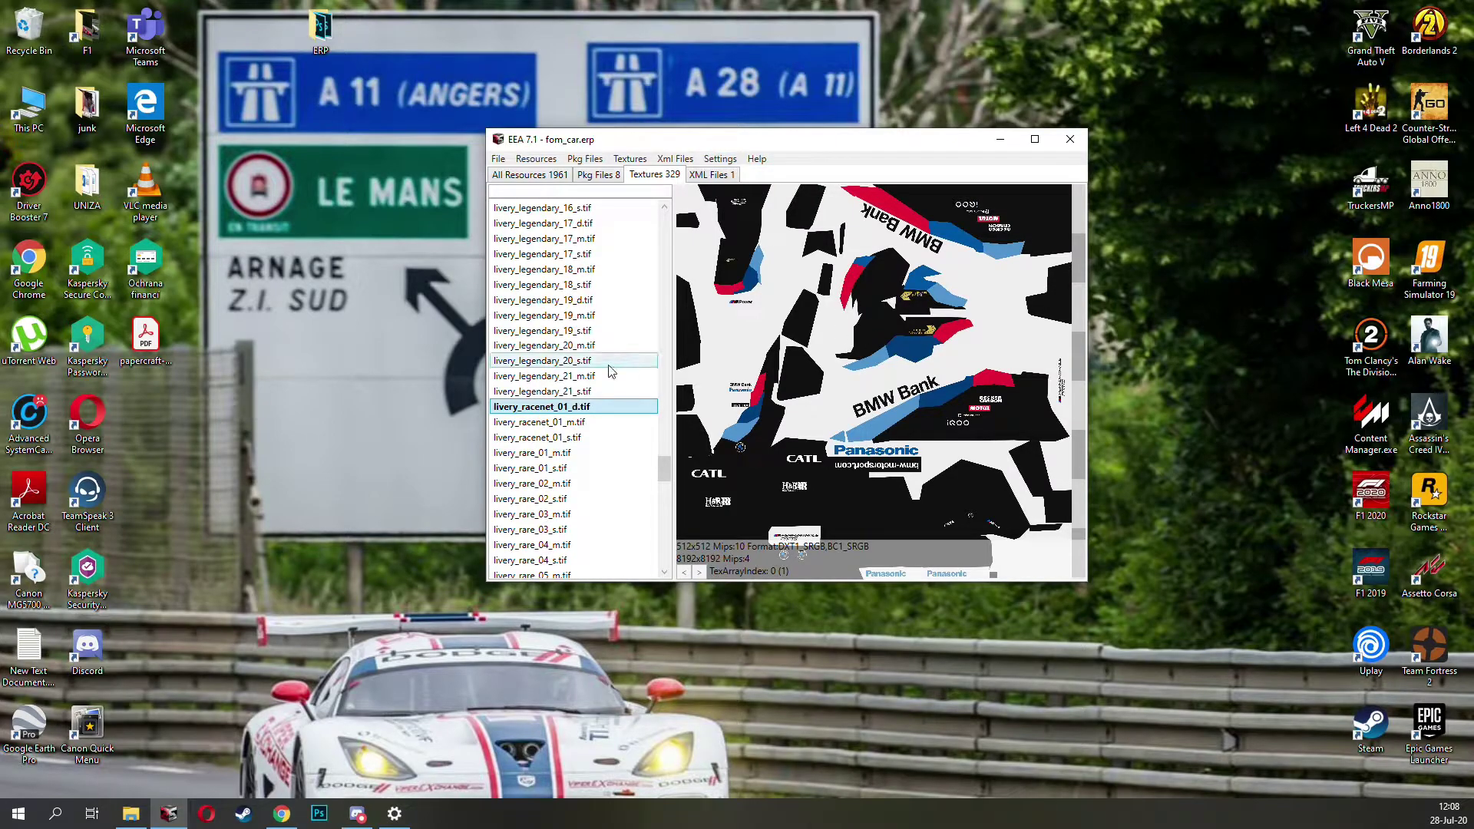
Step: Import livery_racenet_01_s.dds from the desktop ERP folder into livery_racenet_01_s.tif, saving its mipmaps as livery_racenet_01_s.tif.mipmaps
click(583, 437)
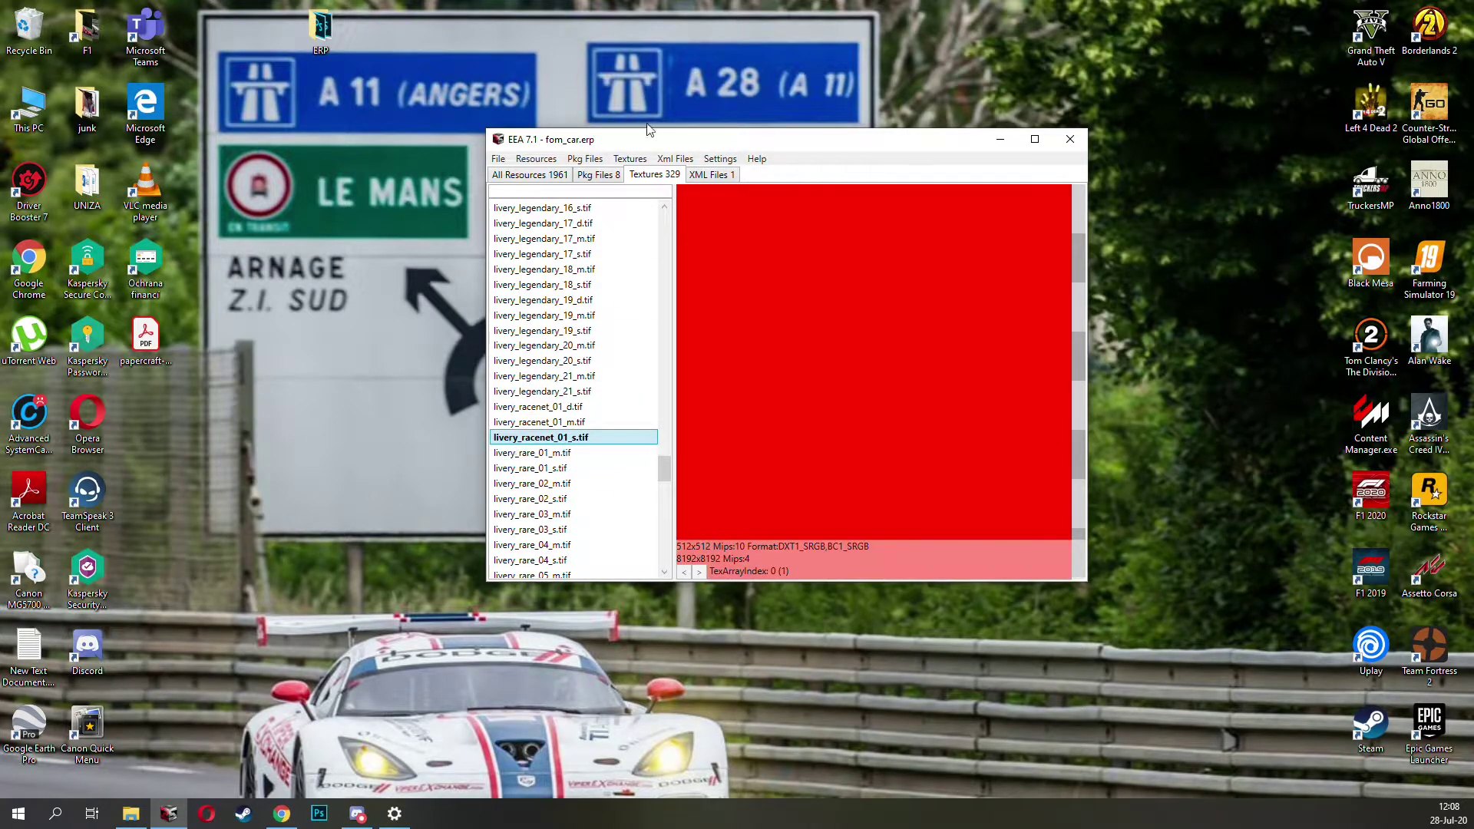
click(630, 158)
click(651, 193)
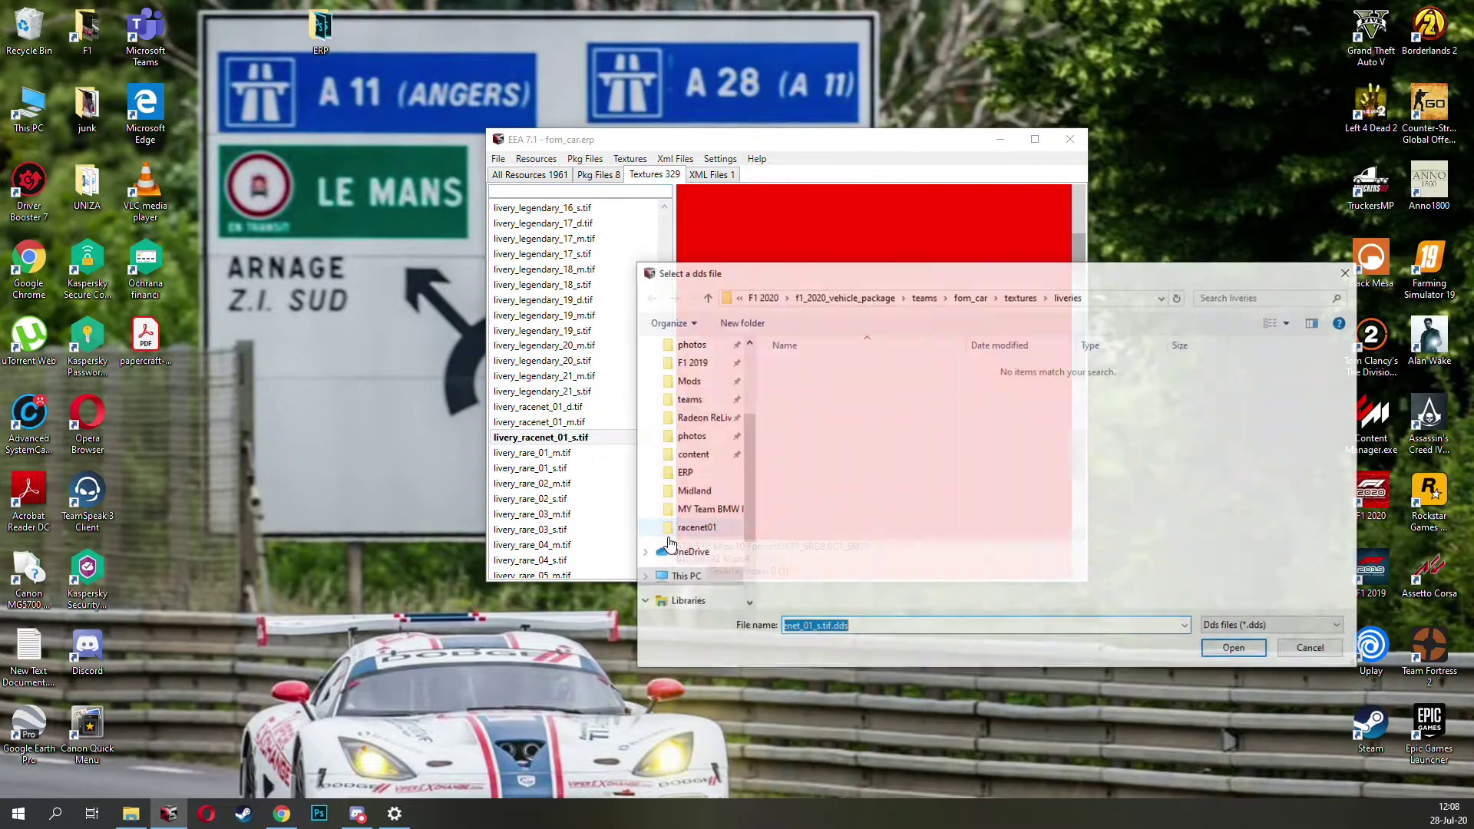
scroll(683, 553, up, 5)
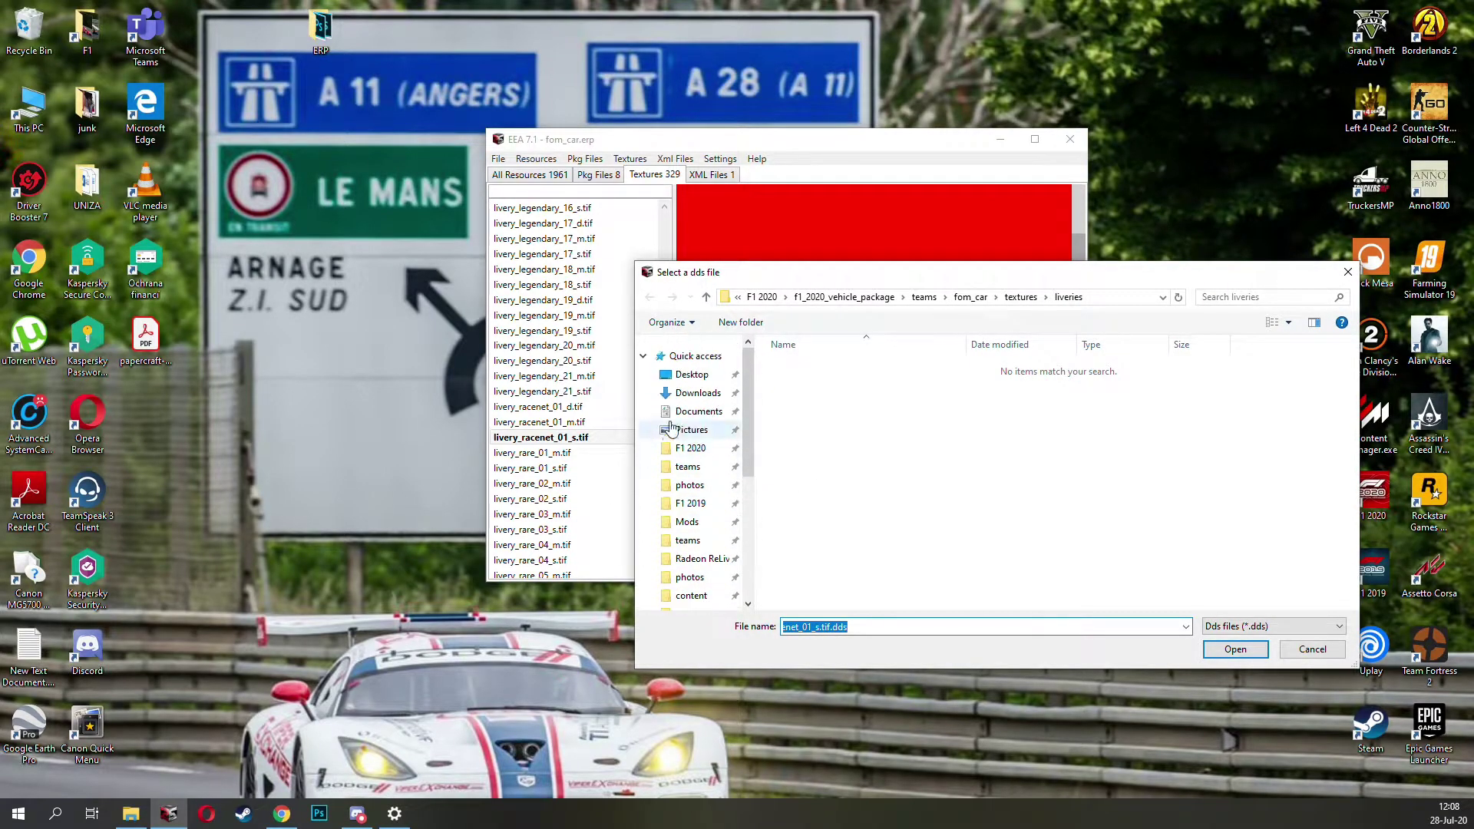
click(691, 374)
double_click(817, 373)
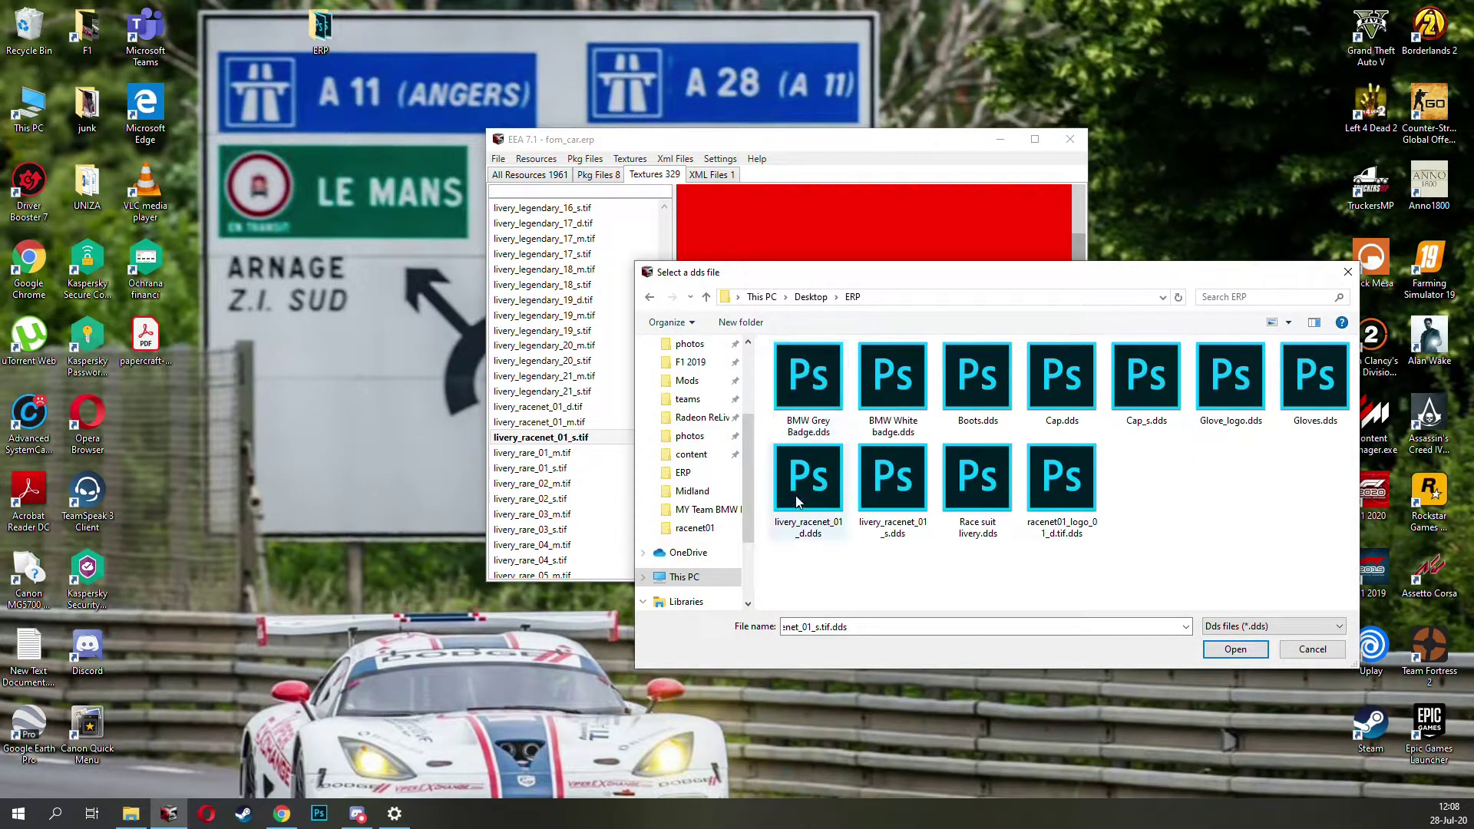
double_click(896, 490)
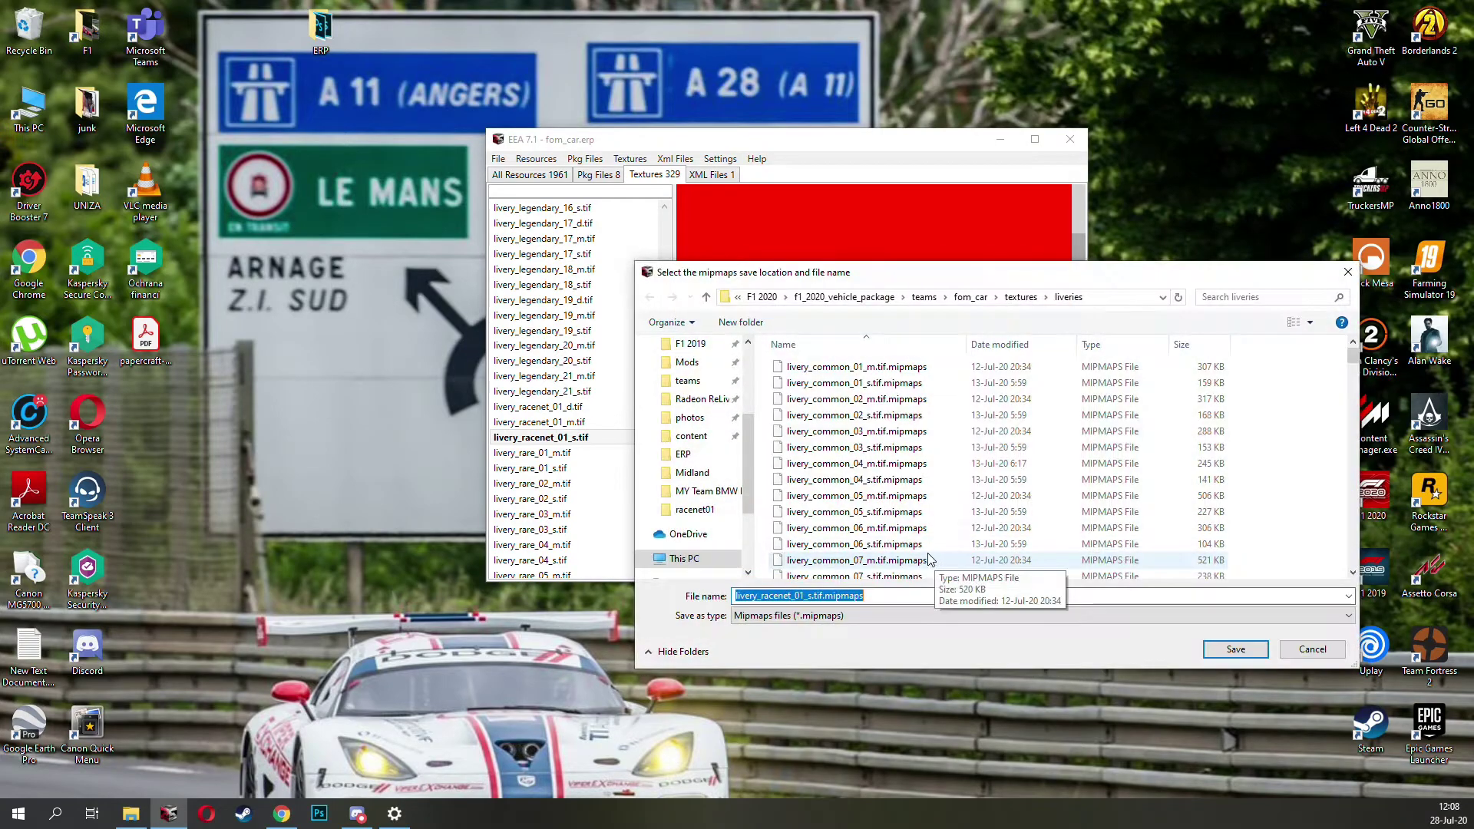
double_click(926, 555)
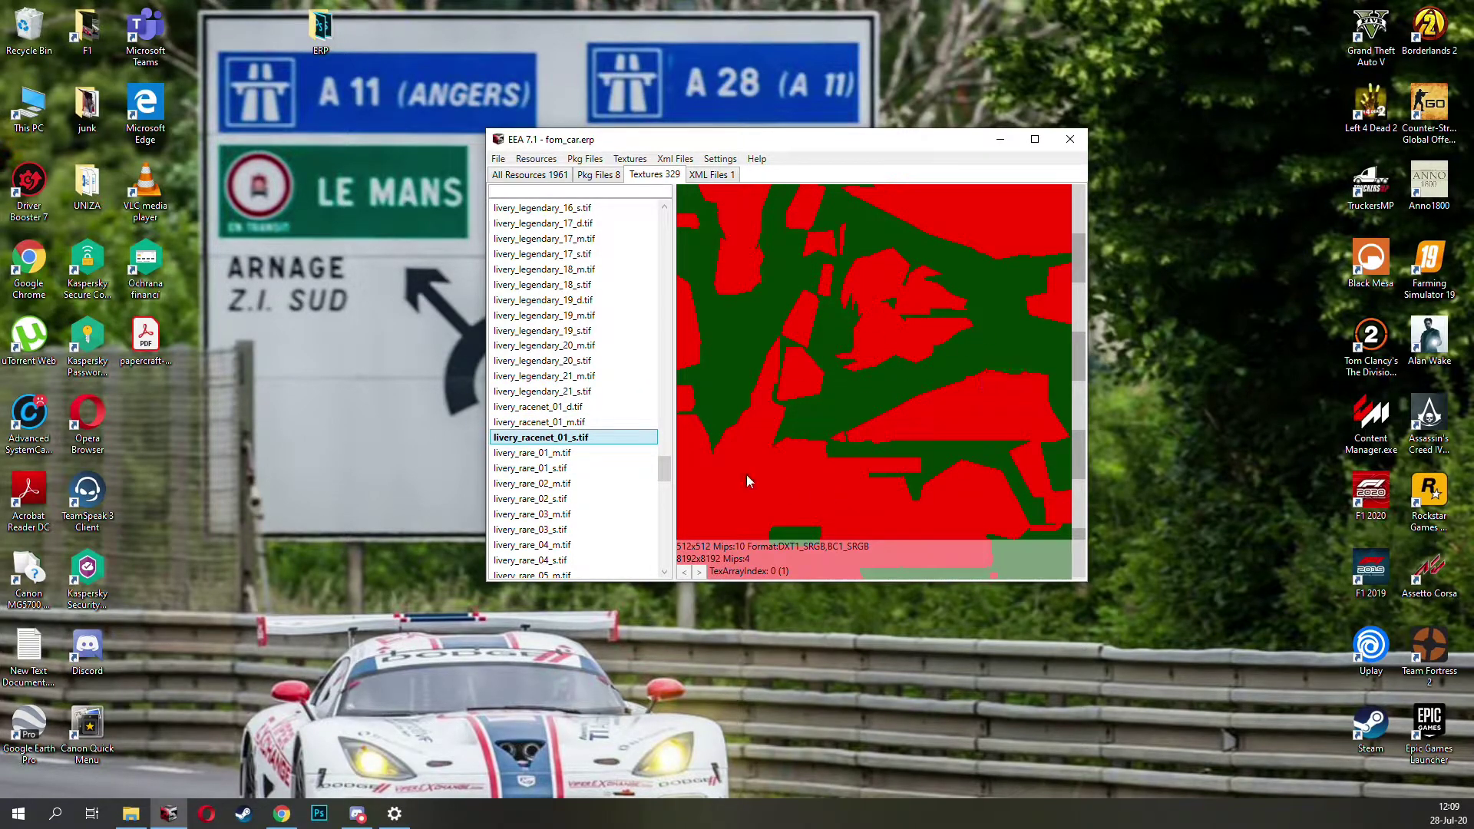
Step: Browse the driver number textures, previewing fom_driver_7.tif and fom_driver_70.tif
scroll(596, 408, down, 12)
scroll(581, 461, up, 20)
scroll(561, 439, up, 15)
click(531, 330)
scroll(531, 329, up, 5)
click(529, 299)
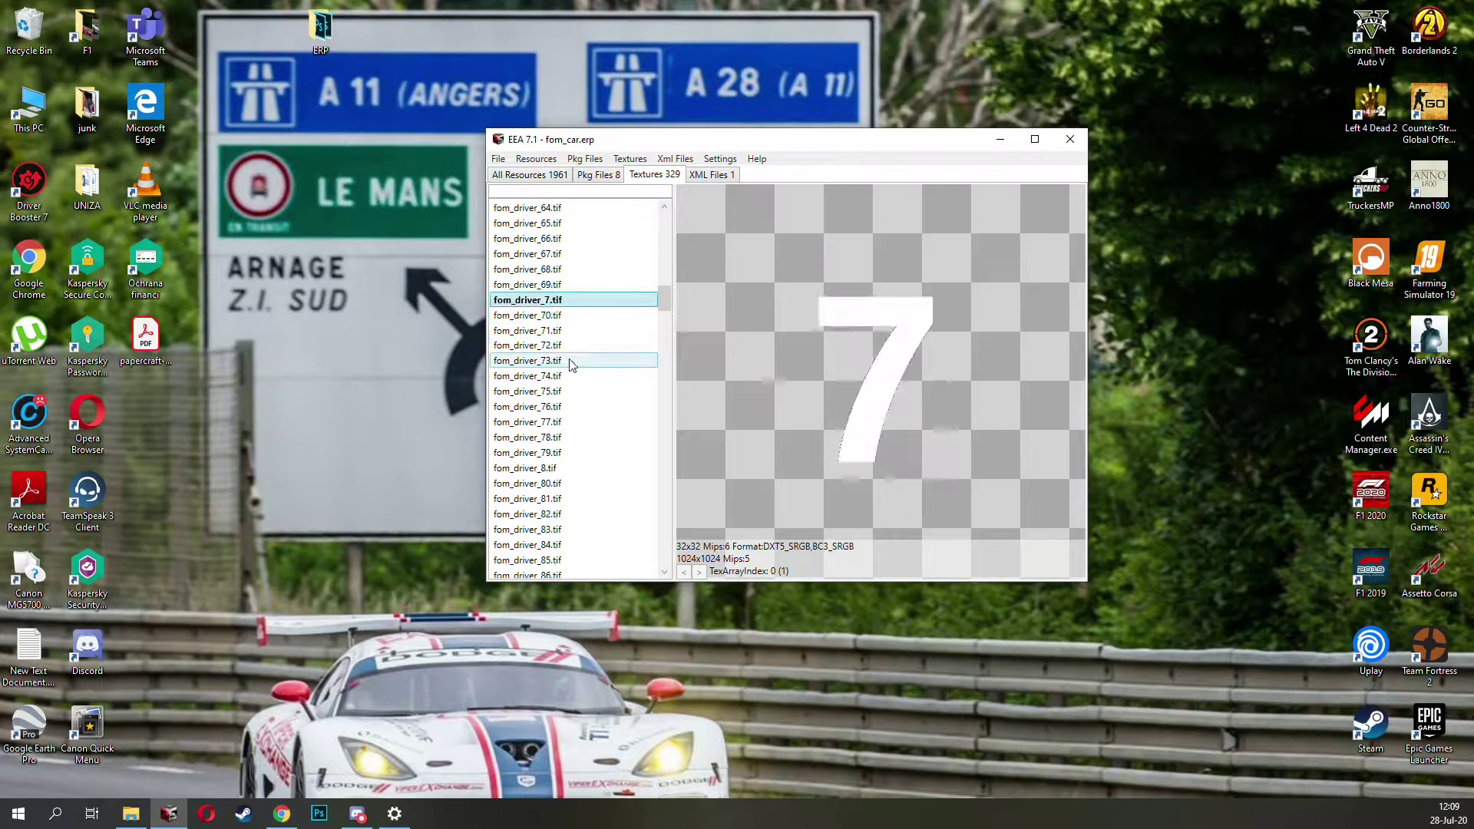
click(547, 315)
scroll(580, 326, up, 5)
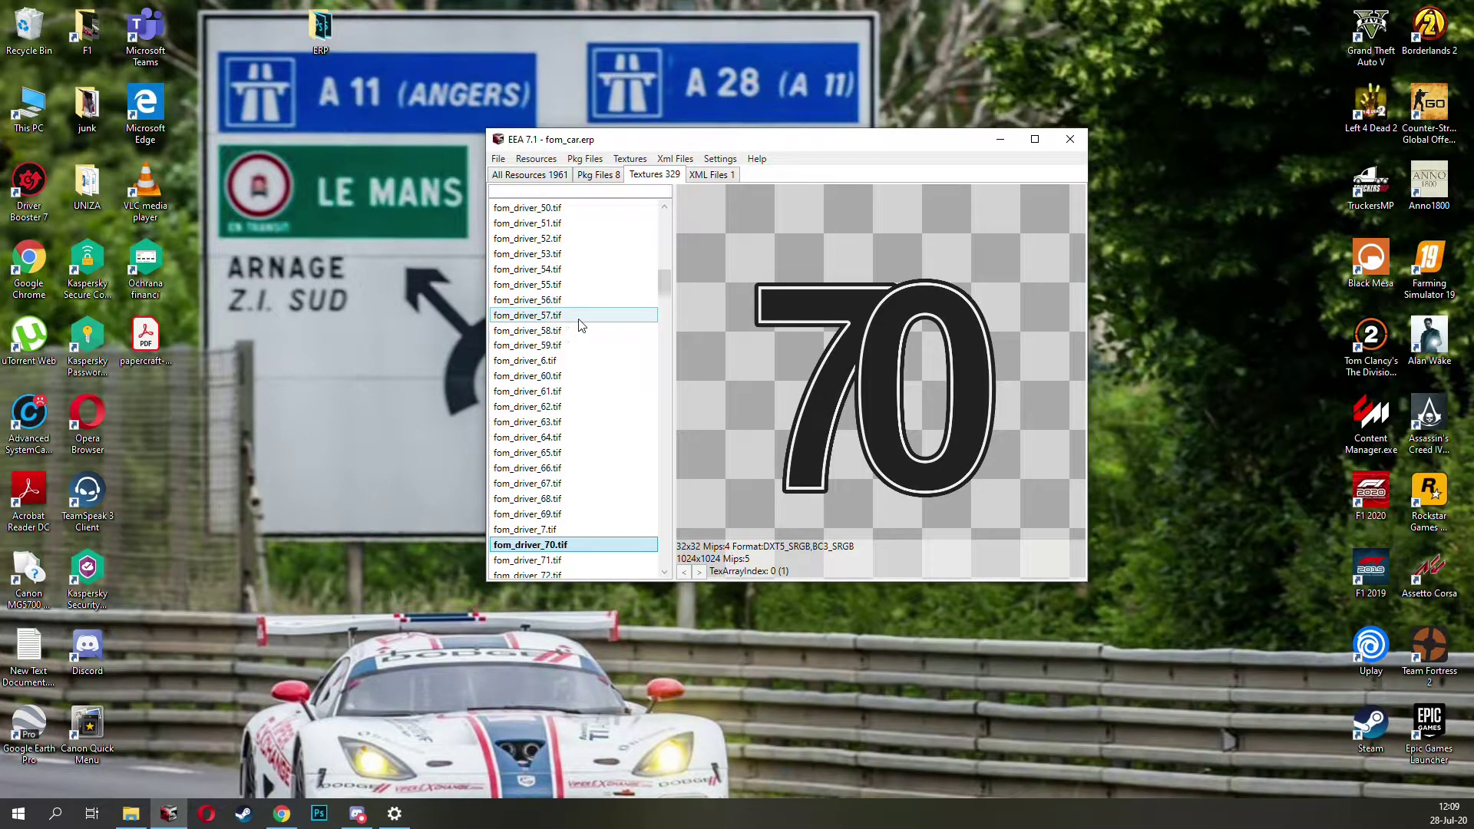
scroll(579, 325, up, 7)
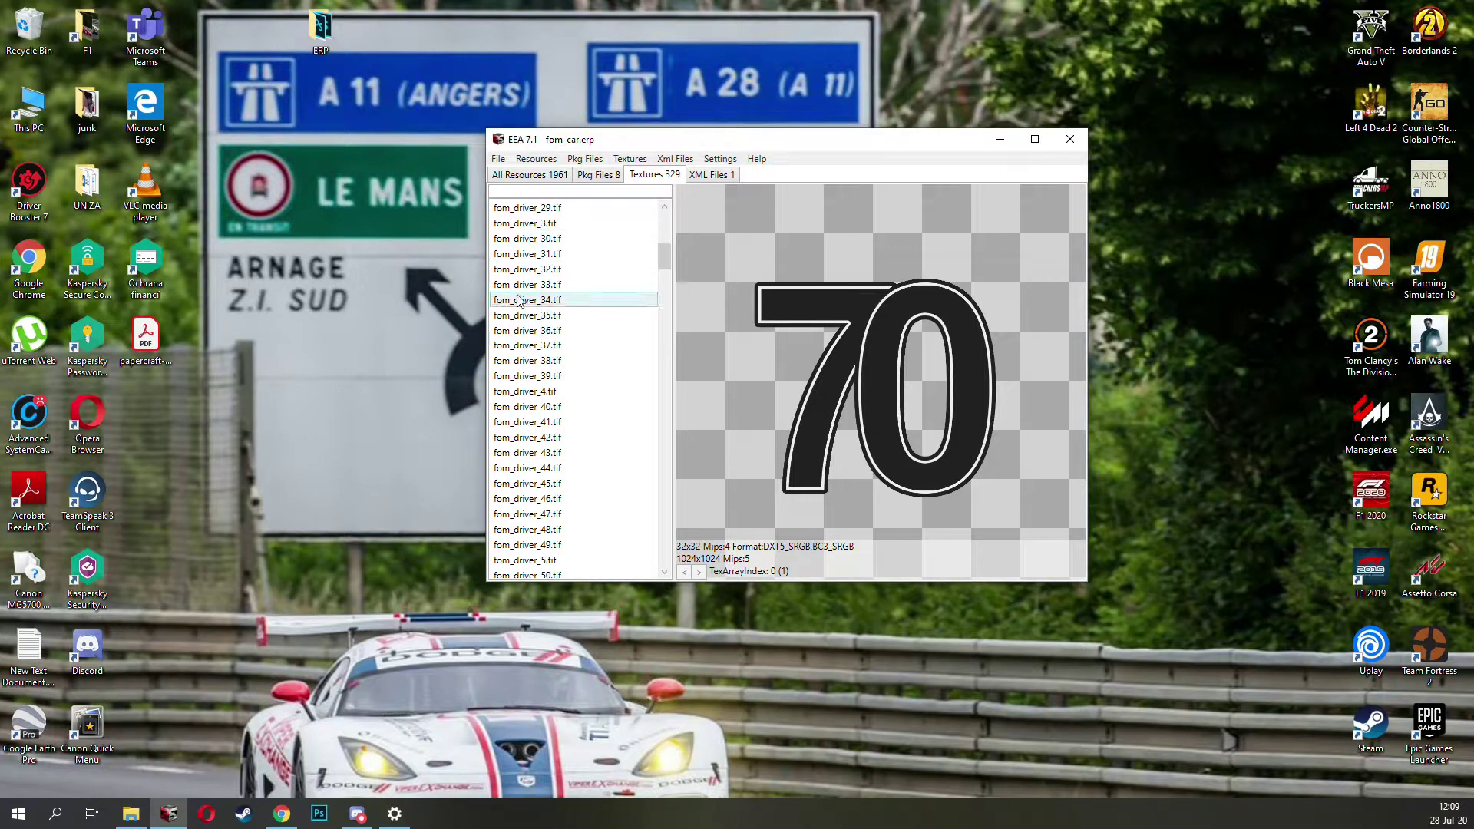
Step: Preview the driver number texture fom_driver_25.tif and save the edited archive as fom_car.erp in its wep folder
scroll(557, 307, up, 4)
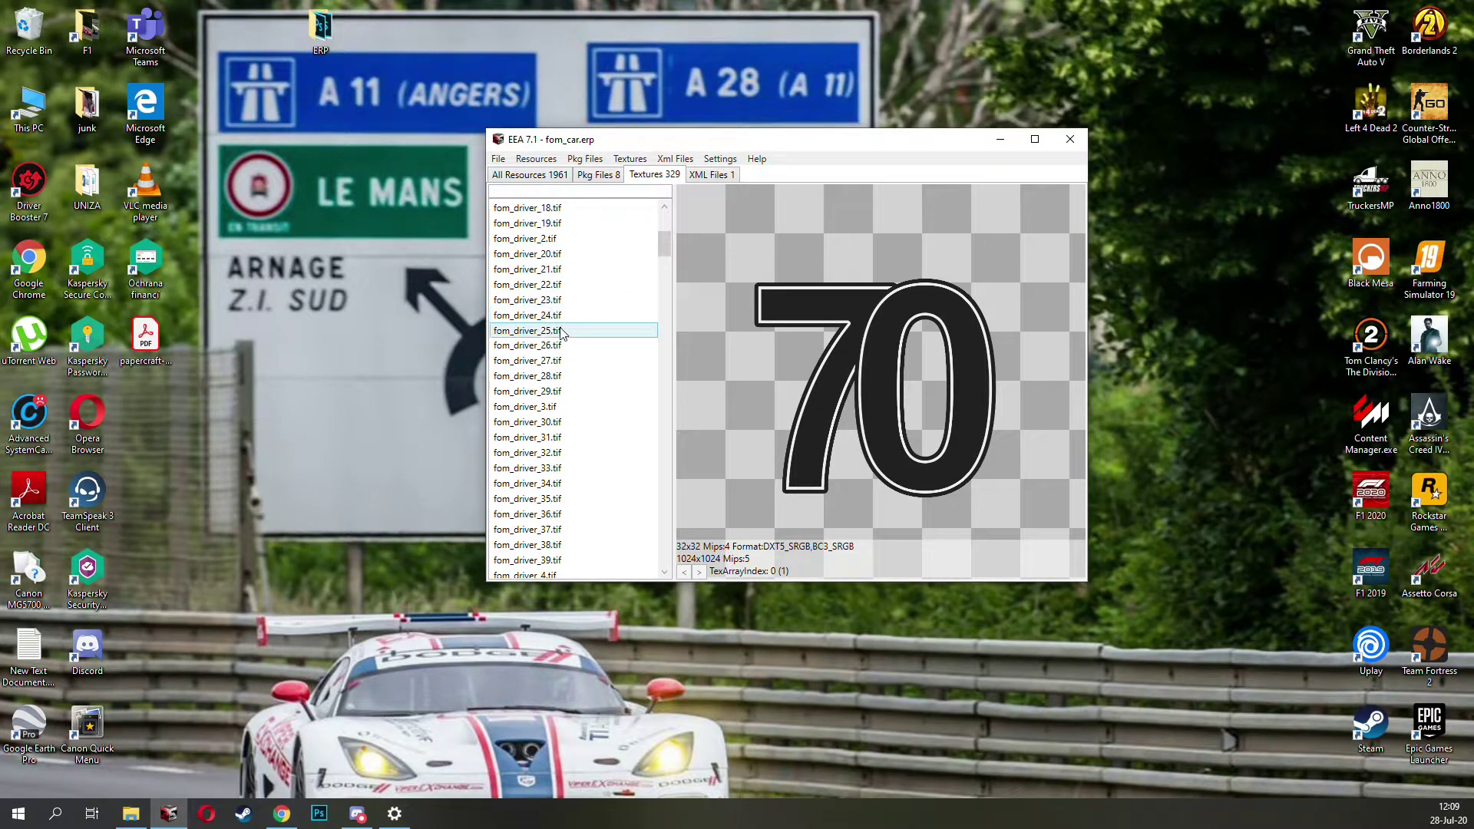
click(561, 332)
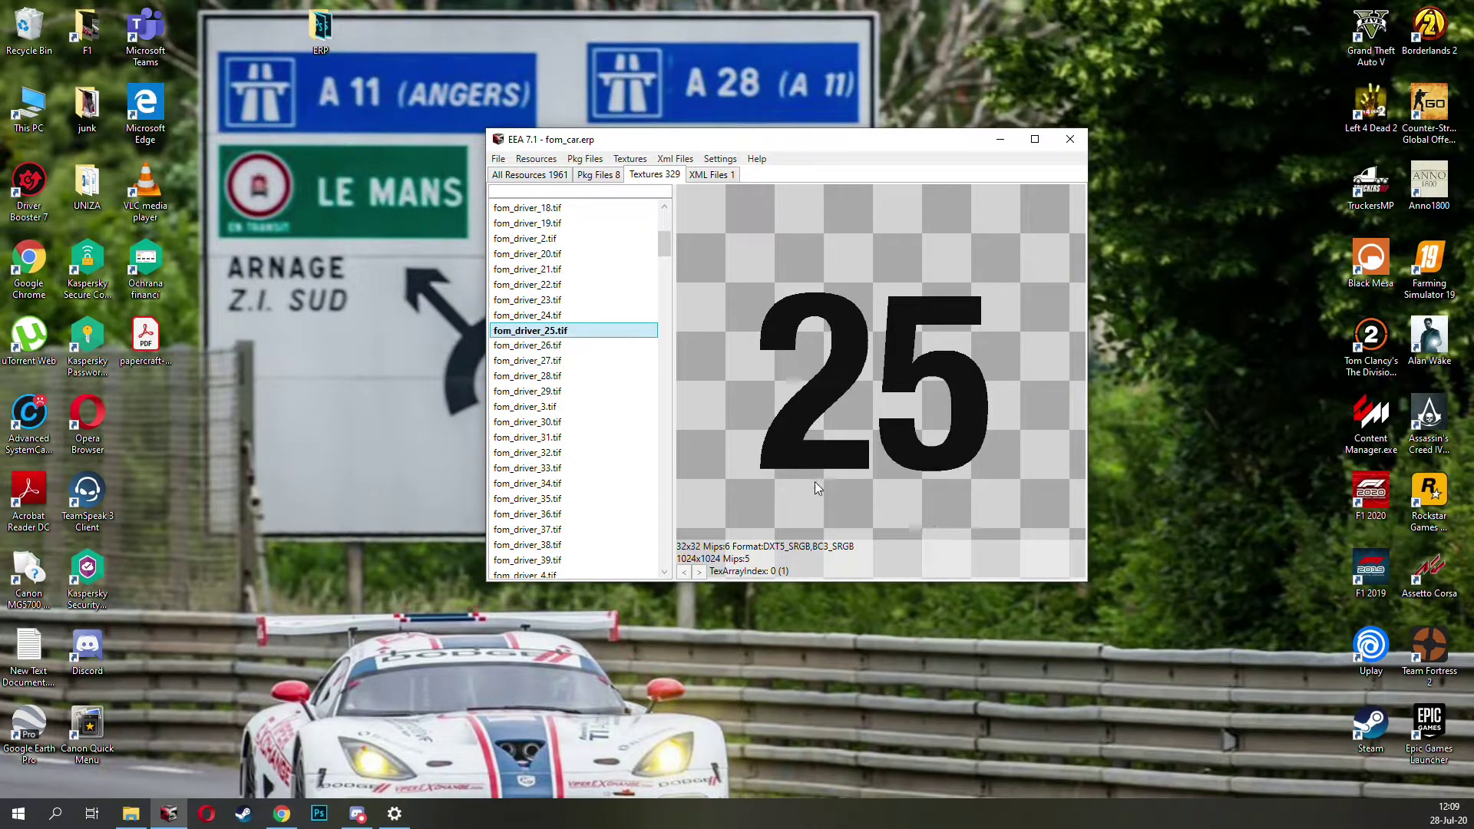
key(ctrl+s)
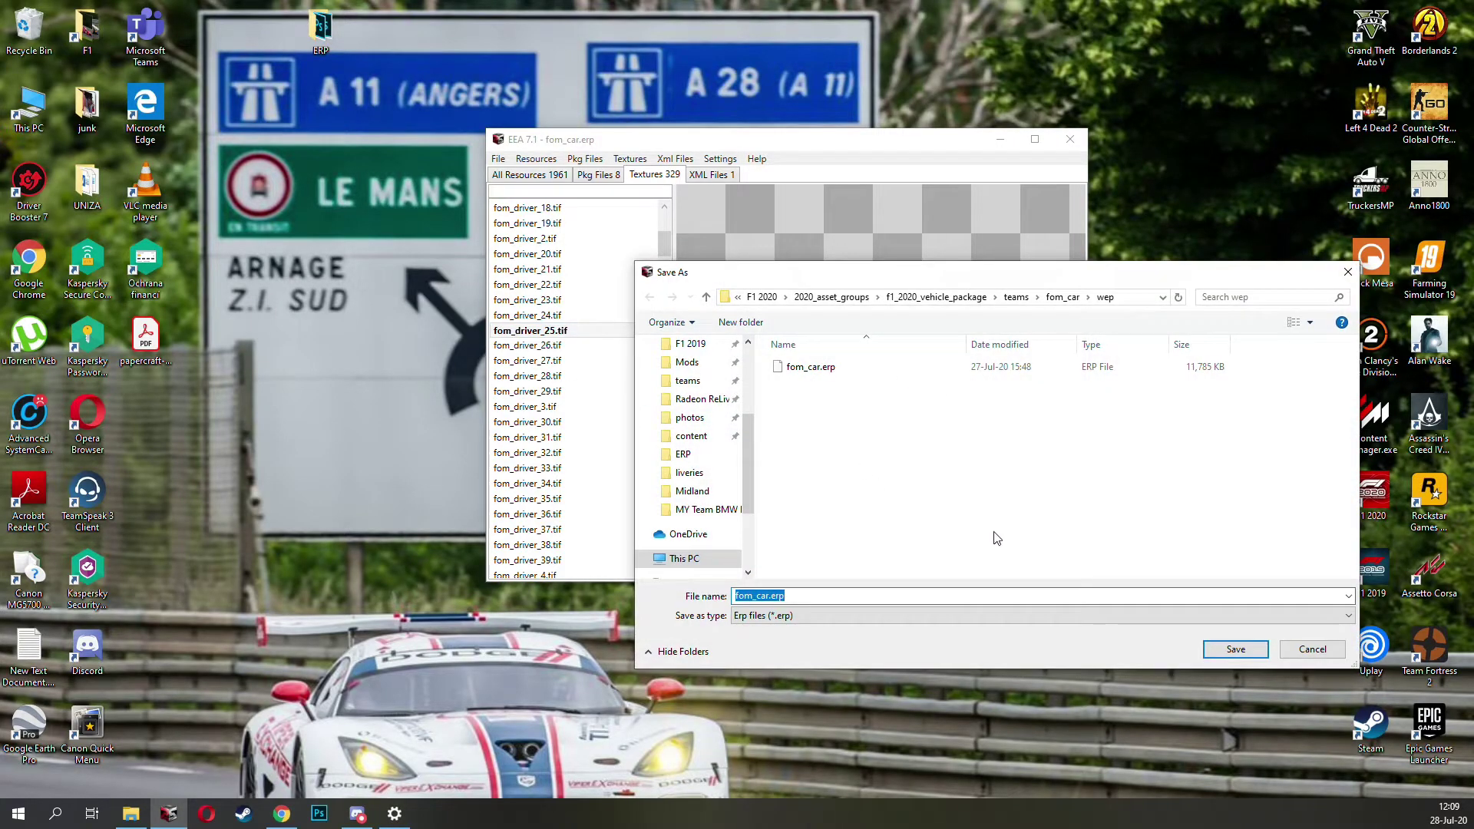
click(1348, 272)
scroll(619, 290, up, 6)
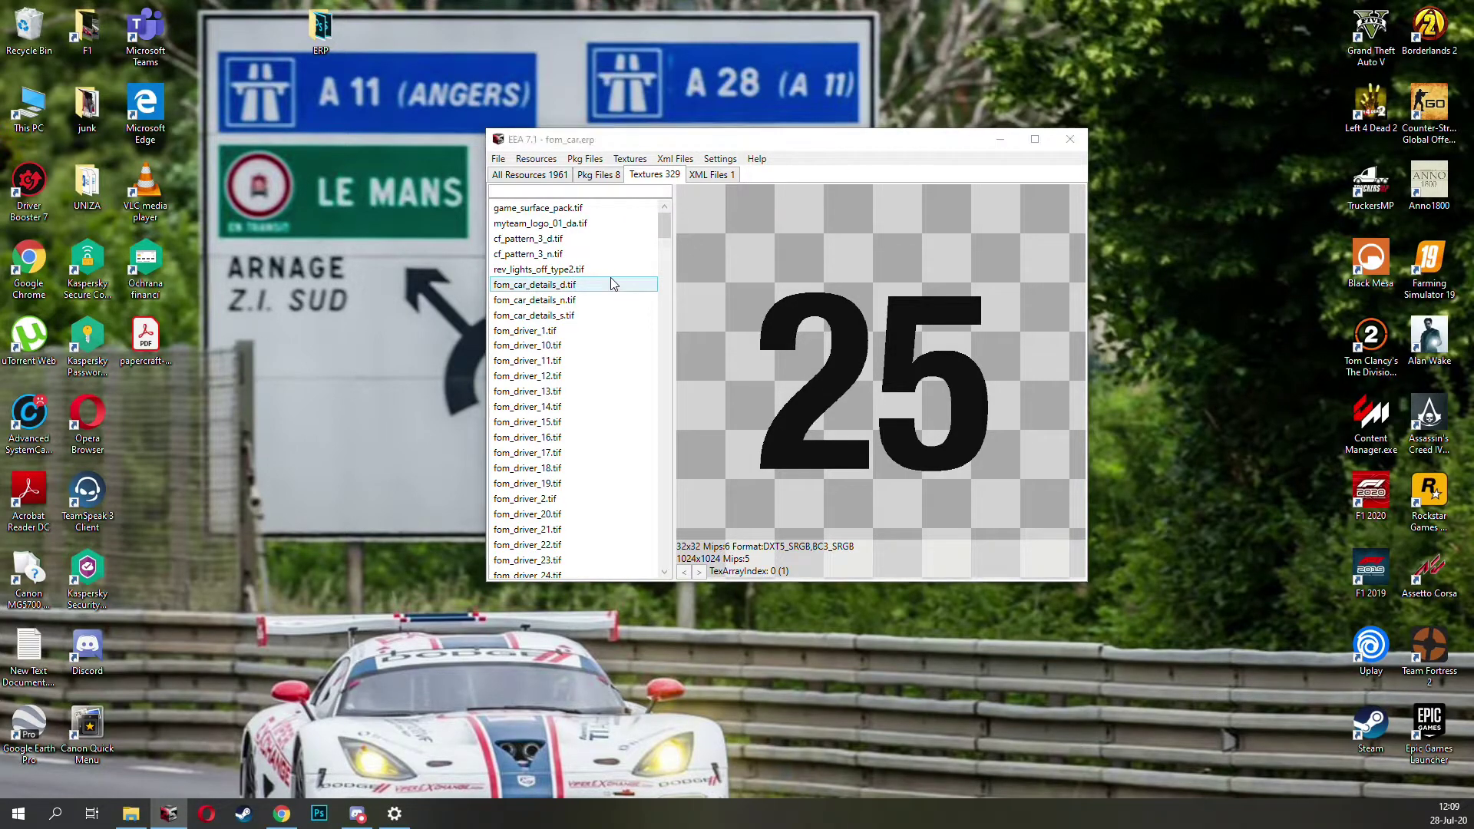
Step: Browse the teams folder for archives to open, pointing out myteam_honda, myteam_mercedes and myteam_renault
key(ctrl+o)
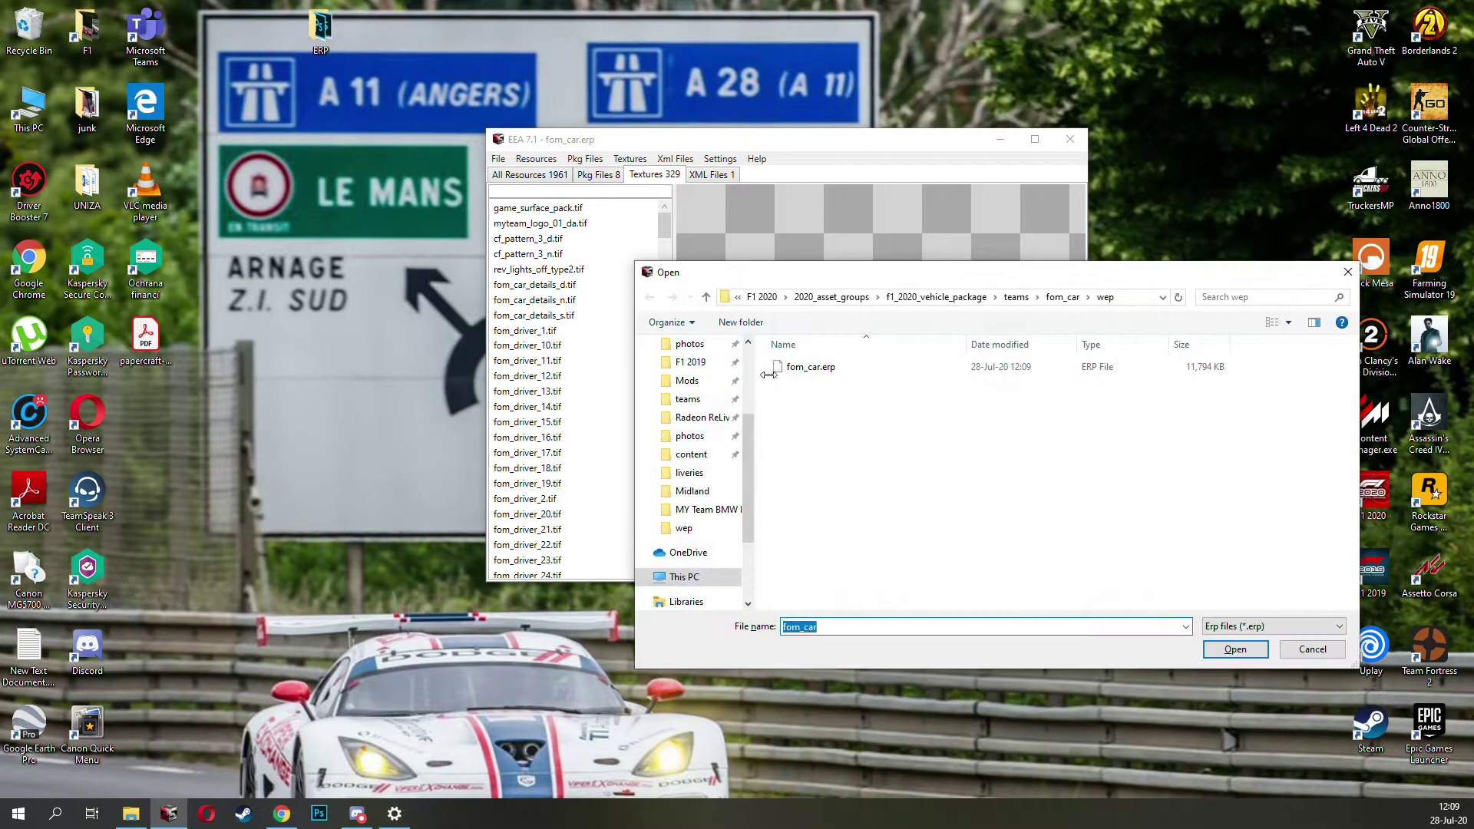
click(1015, 297)
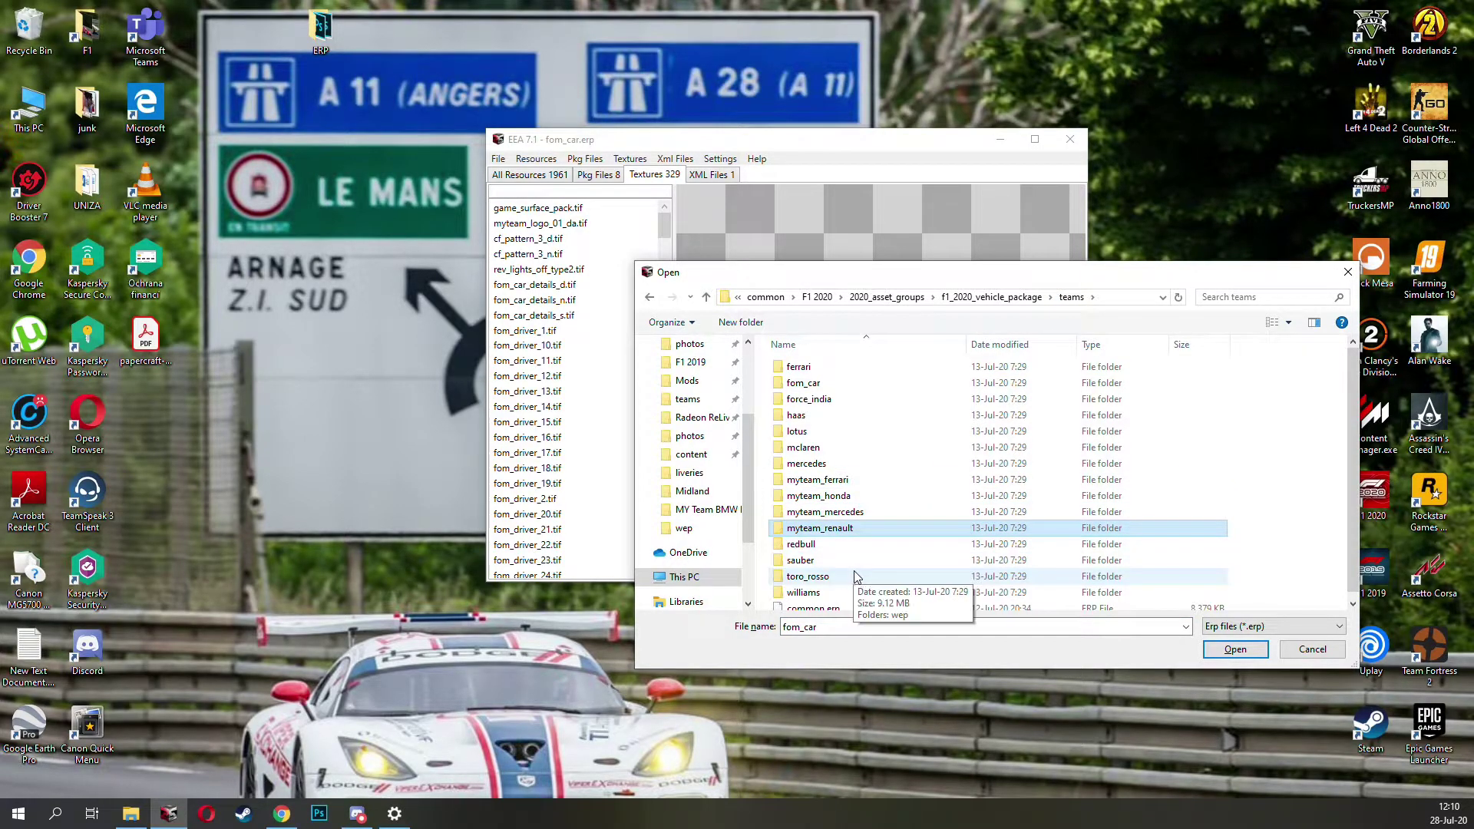
click(835, 498)
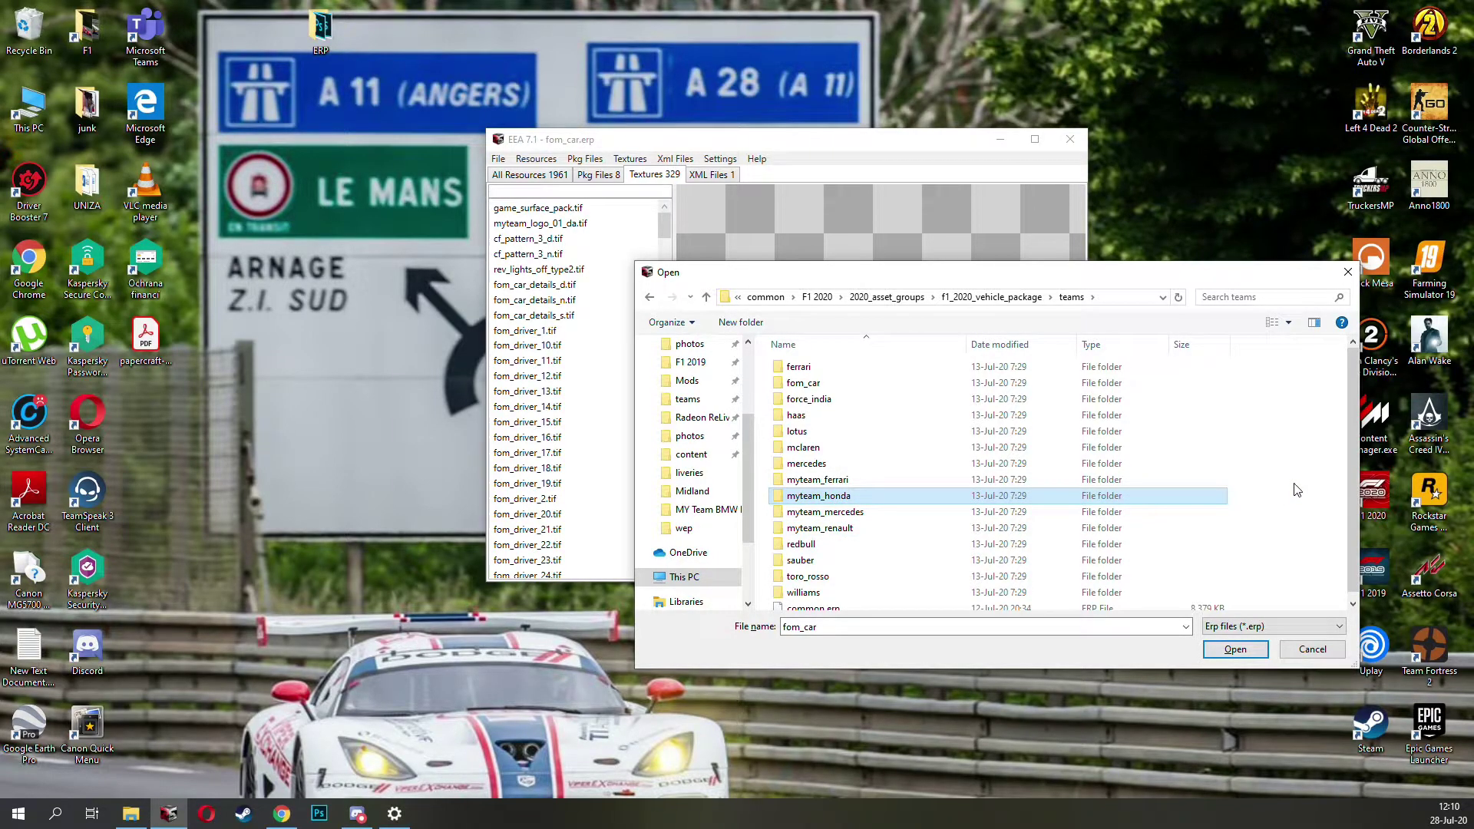
click(845, 511)
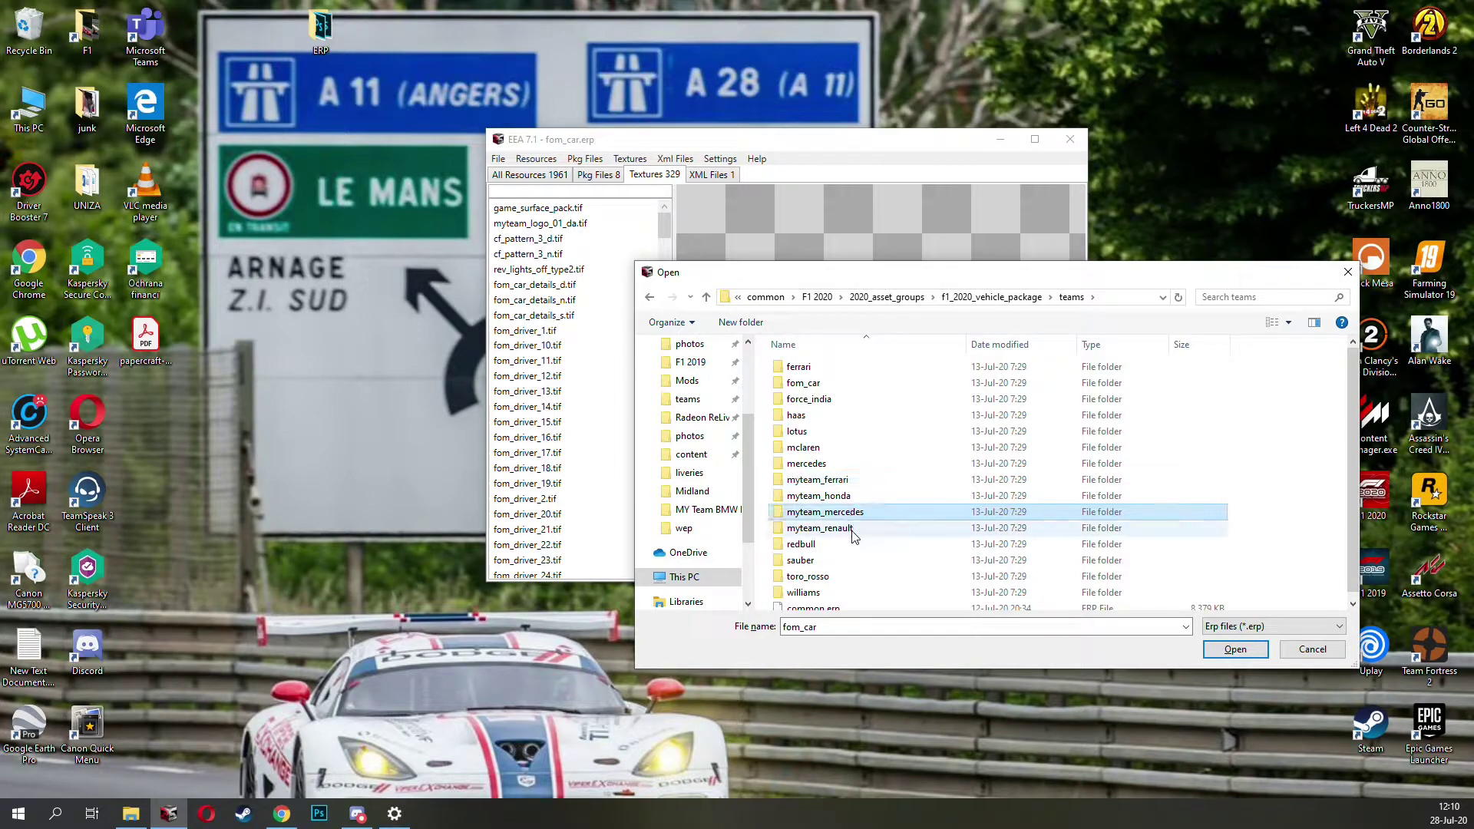
click(852, 530)
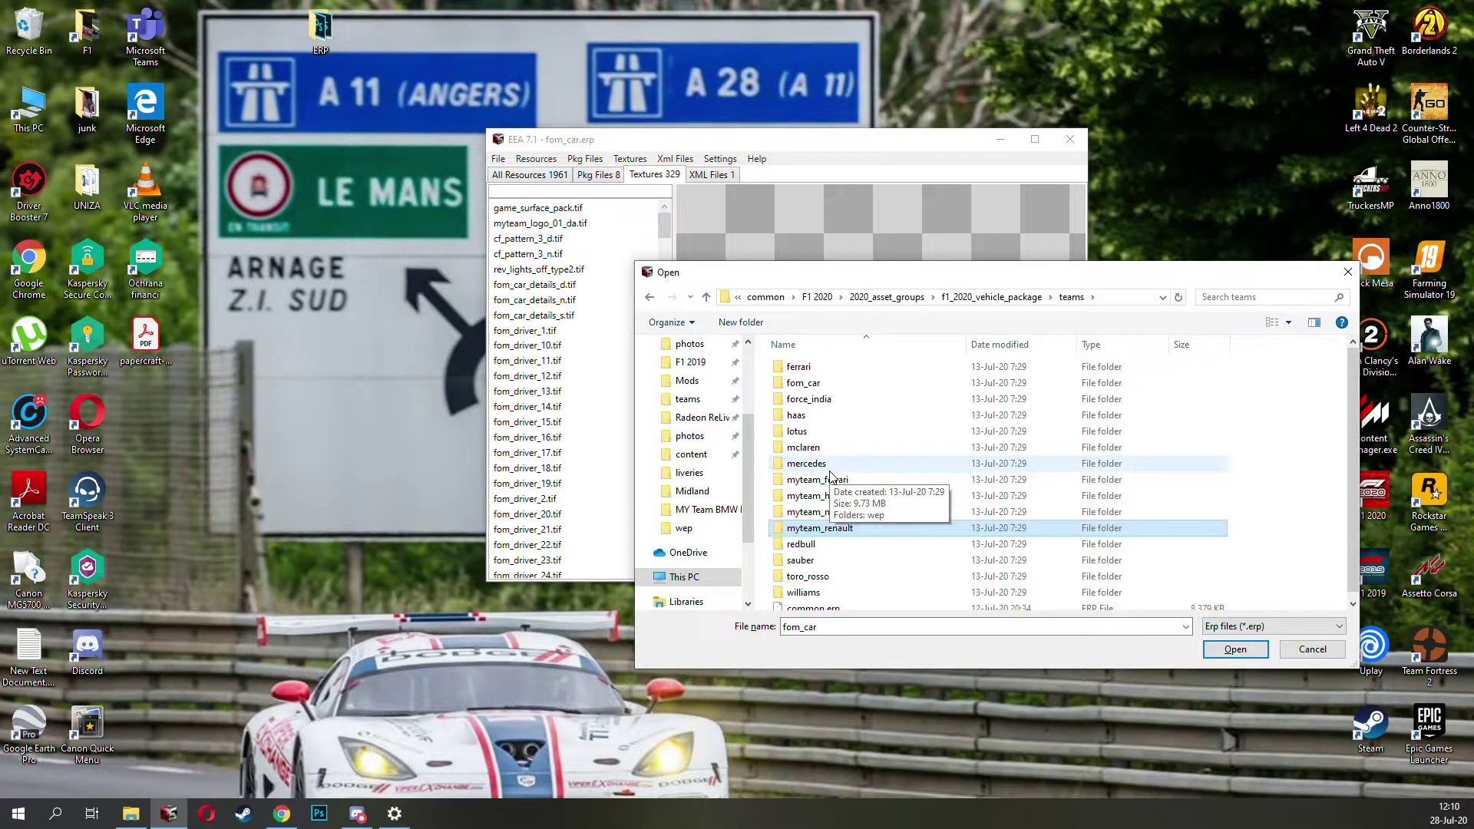
scroll(819, 528, down, 1)
scroll(821, 533, up, 1)
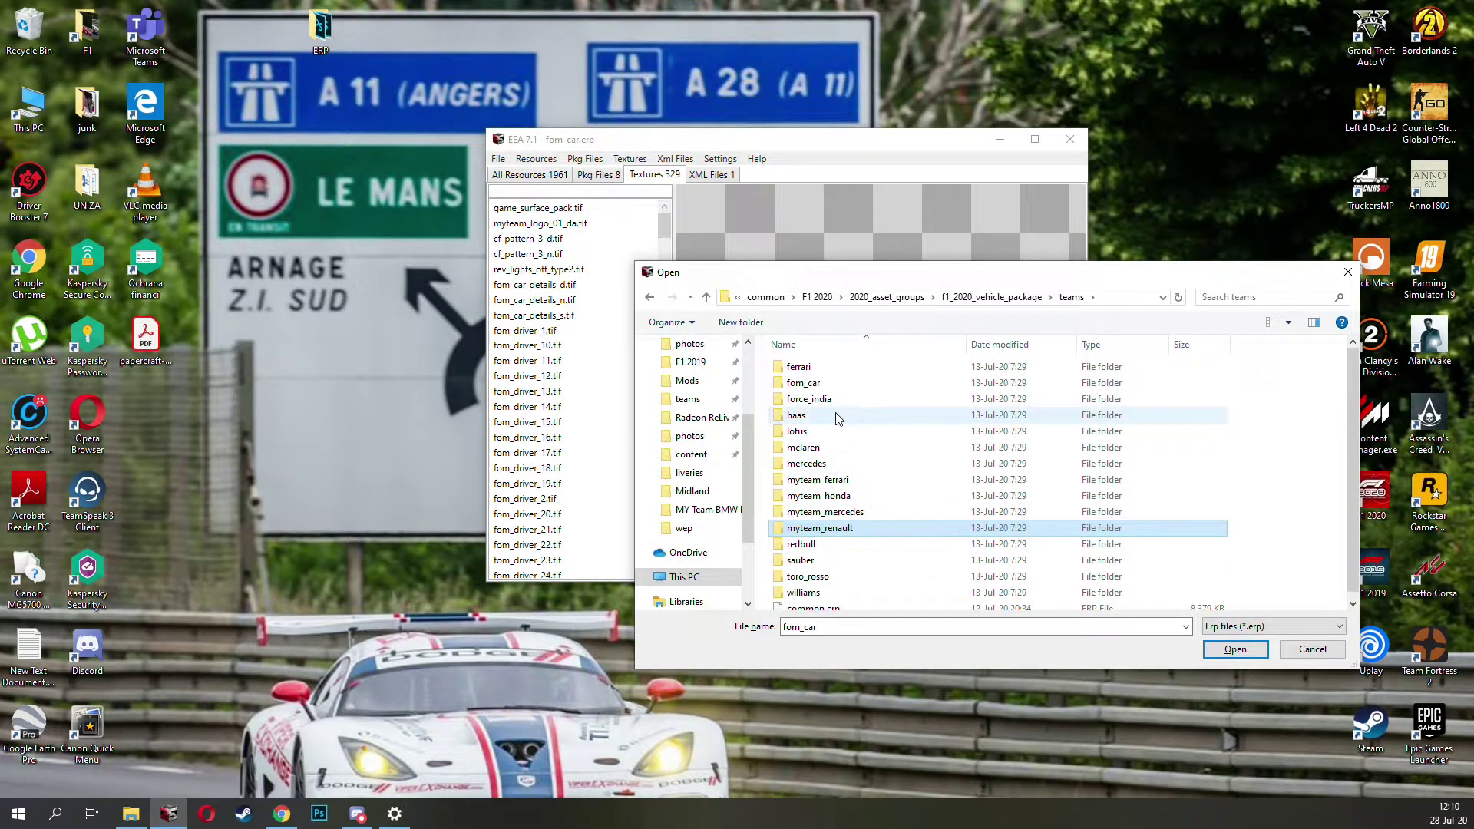
Step: Browse to ui_package > texture_arrays > customisation > cstm_badge_large > emblem and look through its emblem archives
click(862, 299)
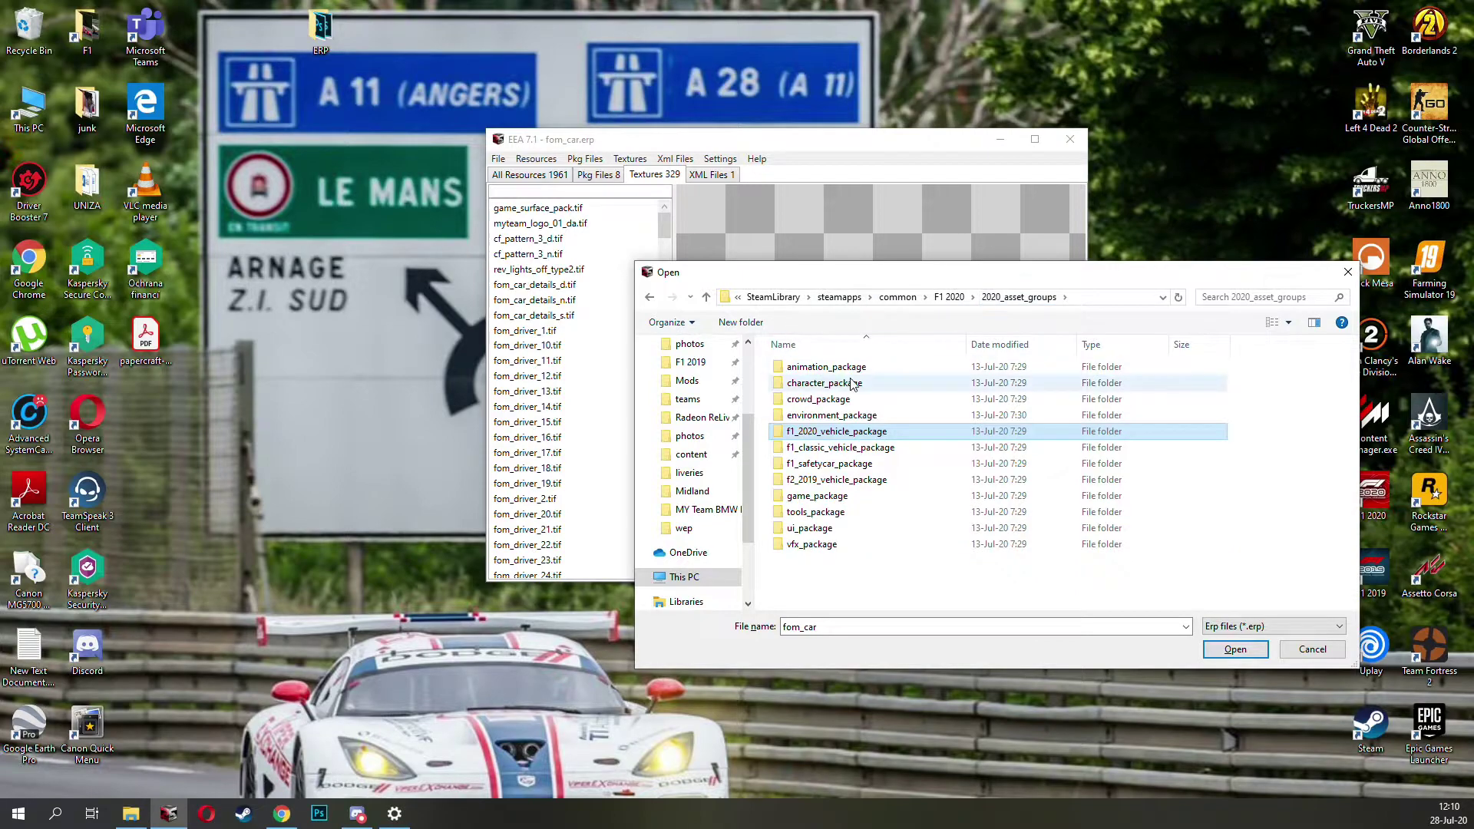
double_click(822, 533)
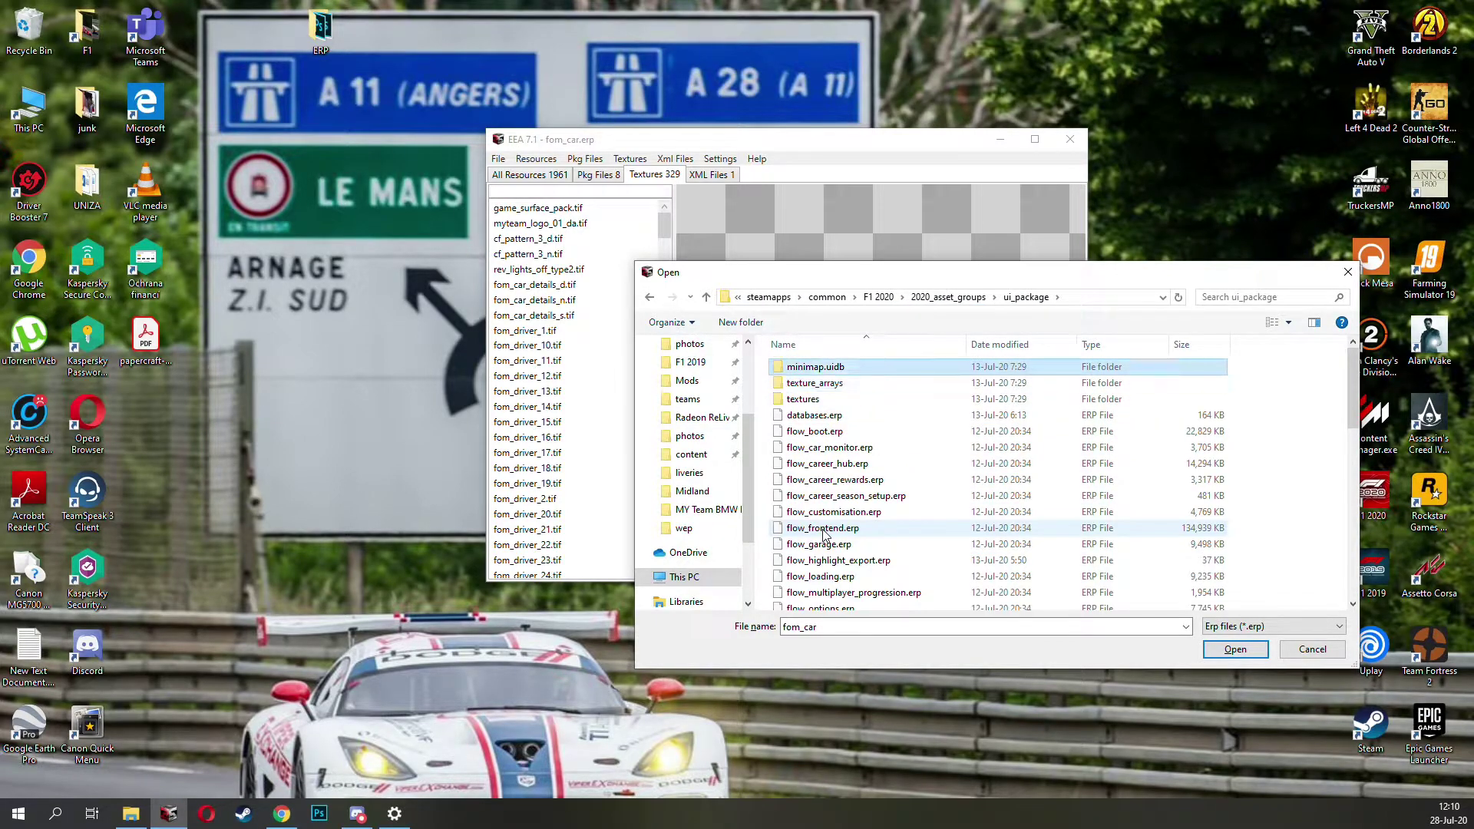
key(Return)
key(Down)
key(Return)
key(Down)
key(Return)
key(Down)
key(Down)
key(Return)
key(Down)
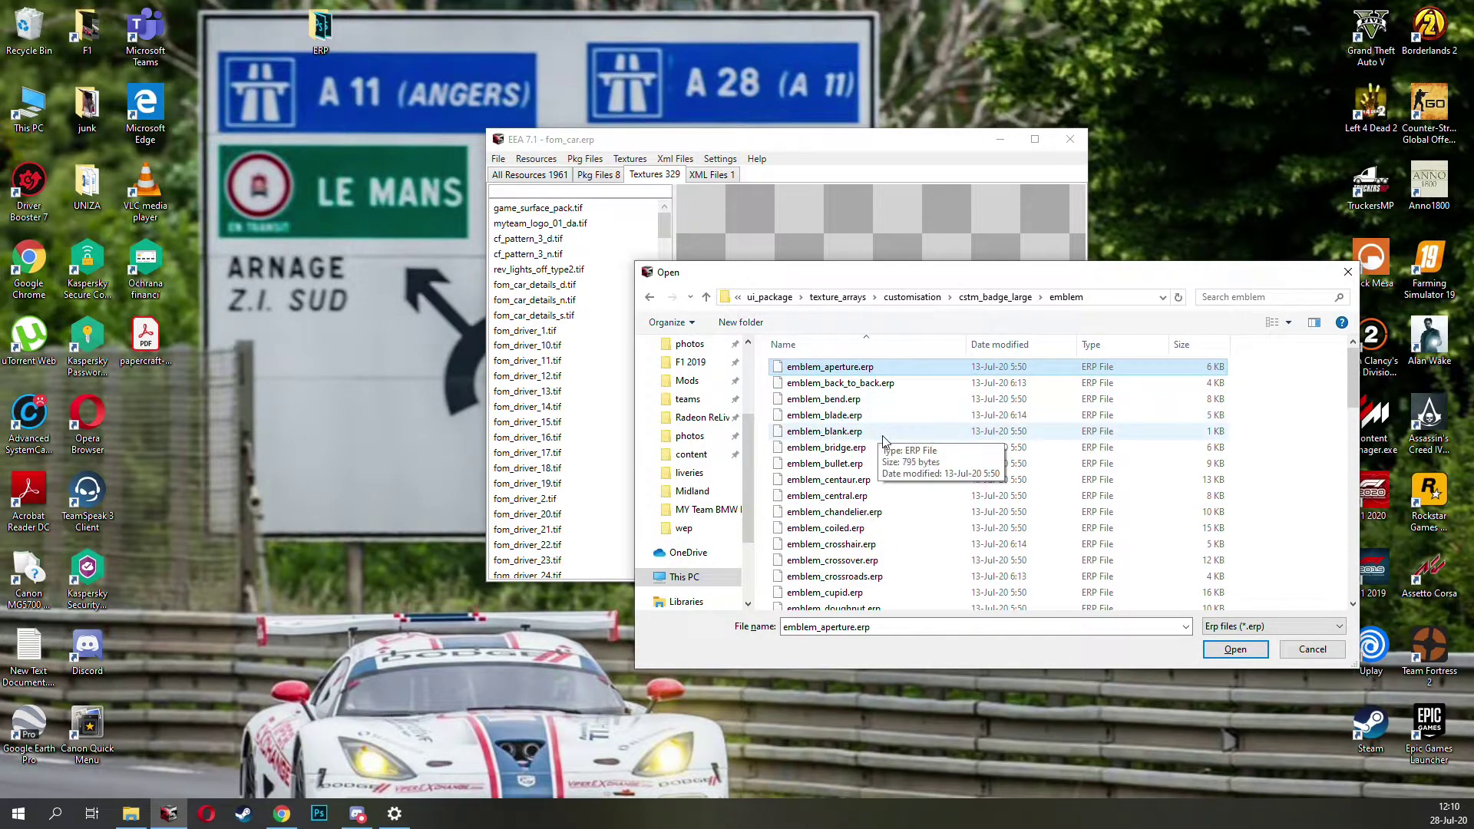
scroll(890, 475, down, 2)
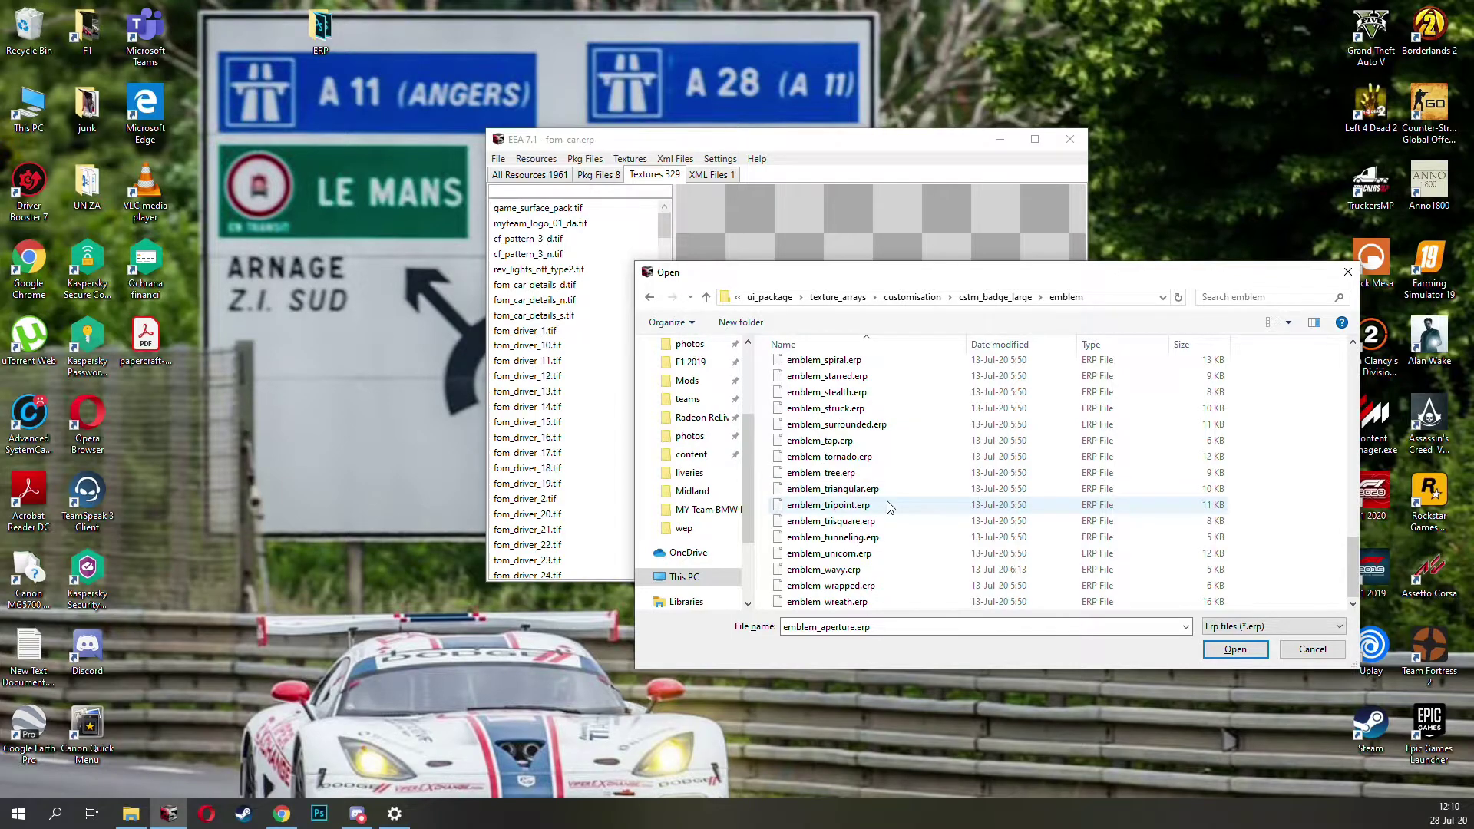
scroll(890, 511, up, 2)
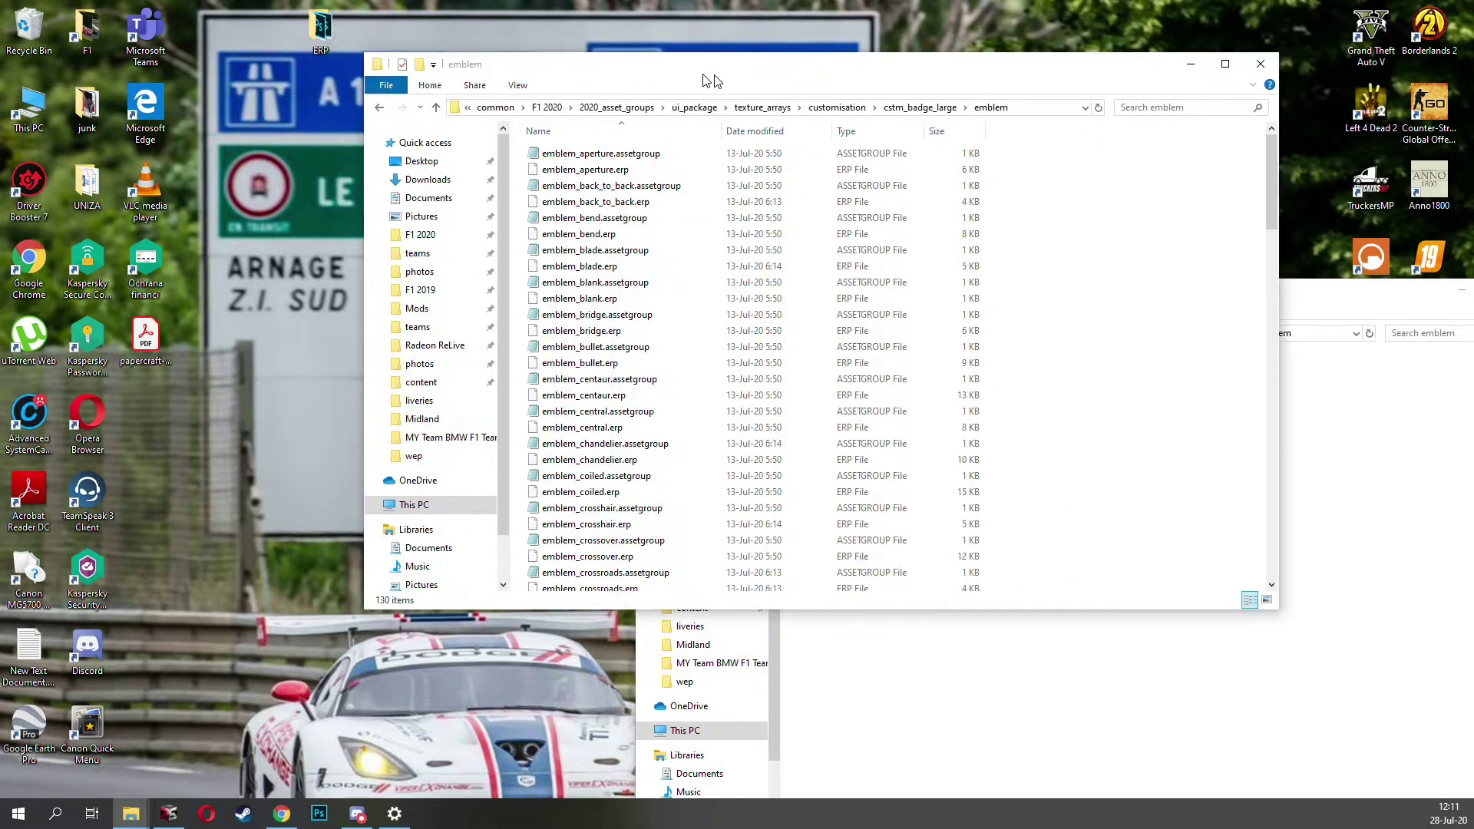
Step: Copy the emblem_anniversary files from the Badge white emblem folder into the game's emblem folder and close the source window
drag(895, 444, 1031, 256)
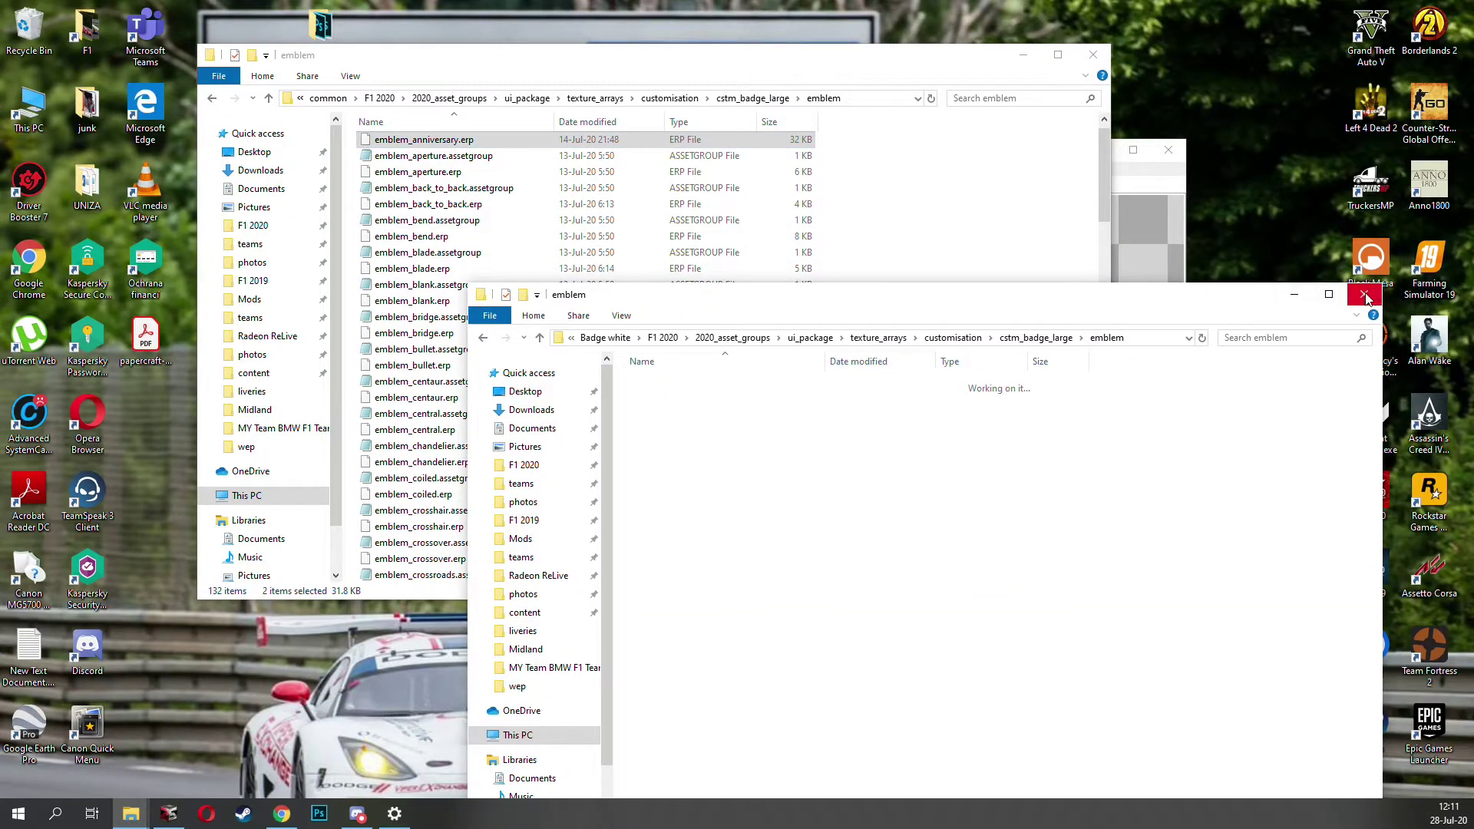
key(alt+F4)
Step: Open emblem_anniversary.erp and emblem_centaur.erp in the archiver to compare their badge textures
click(1132, 181)
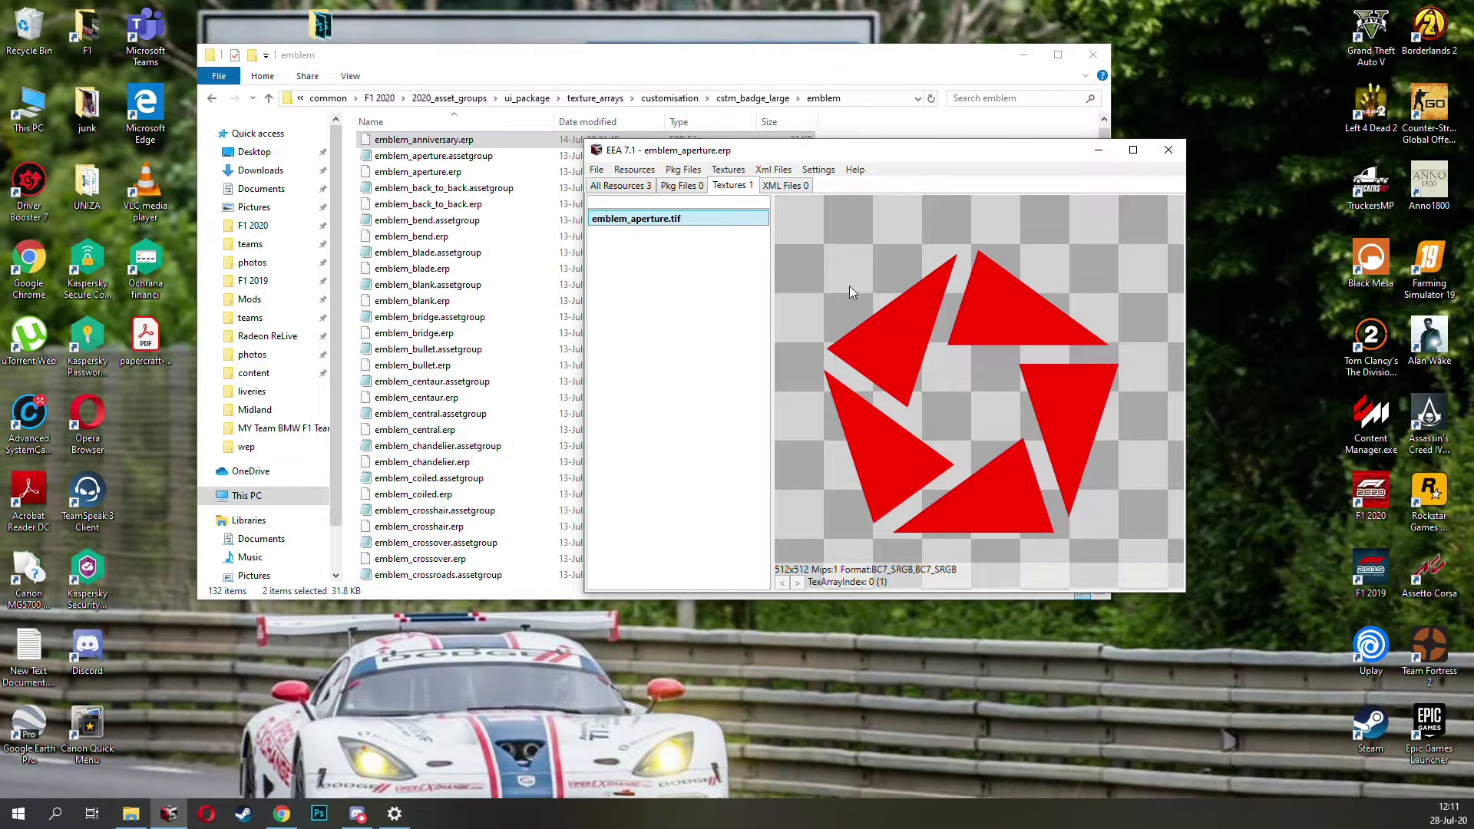
key(ctrl+o)
double_click(811, 270)
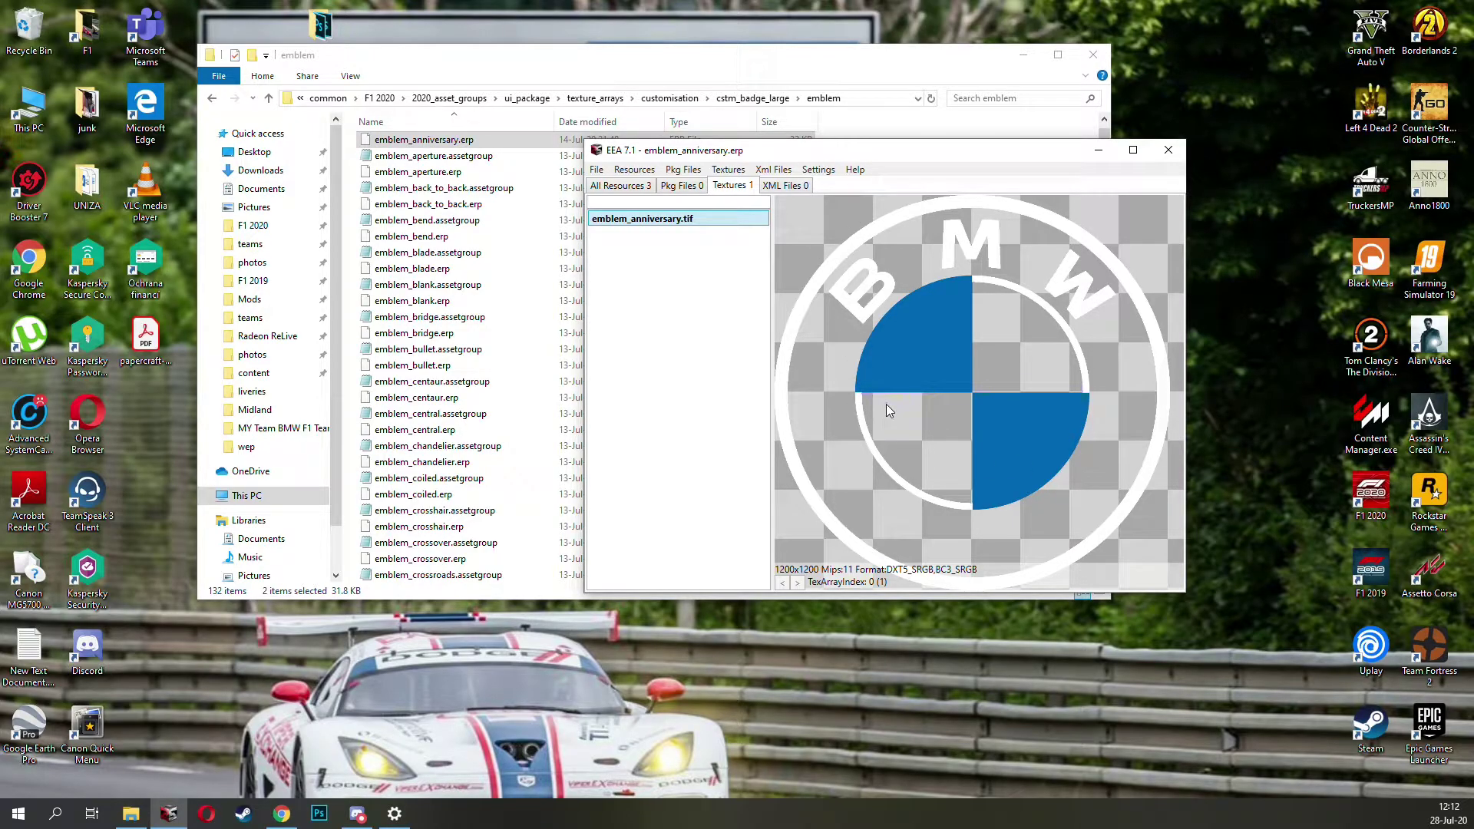
key(ctrl+o)
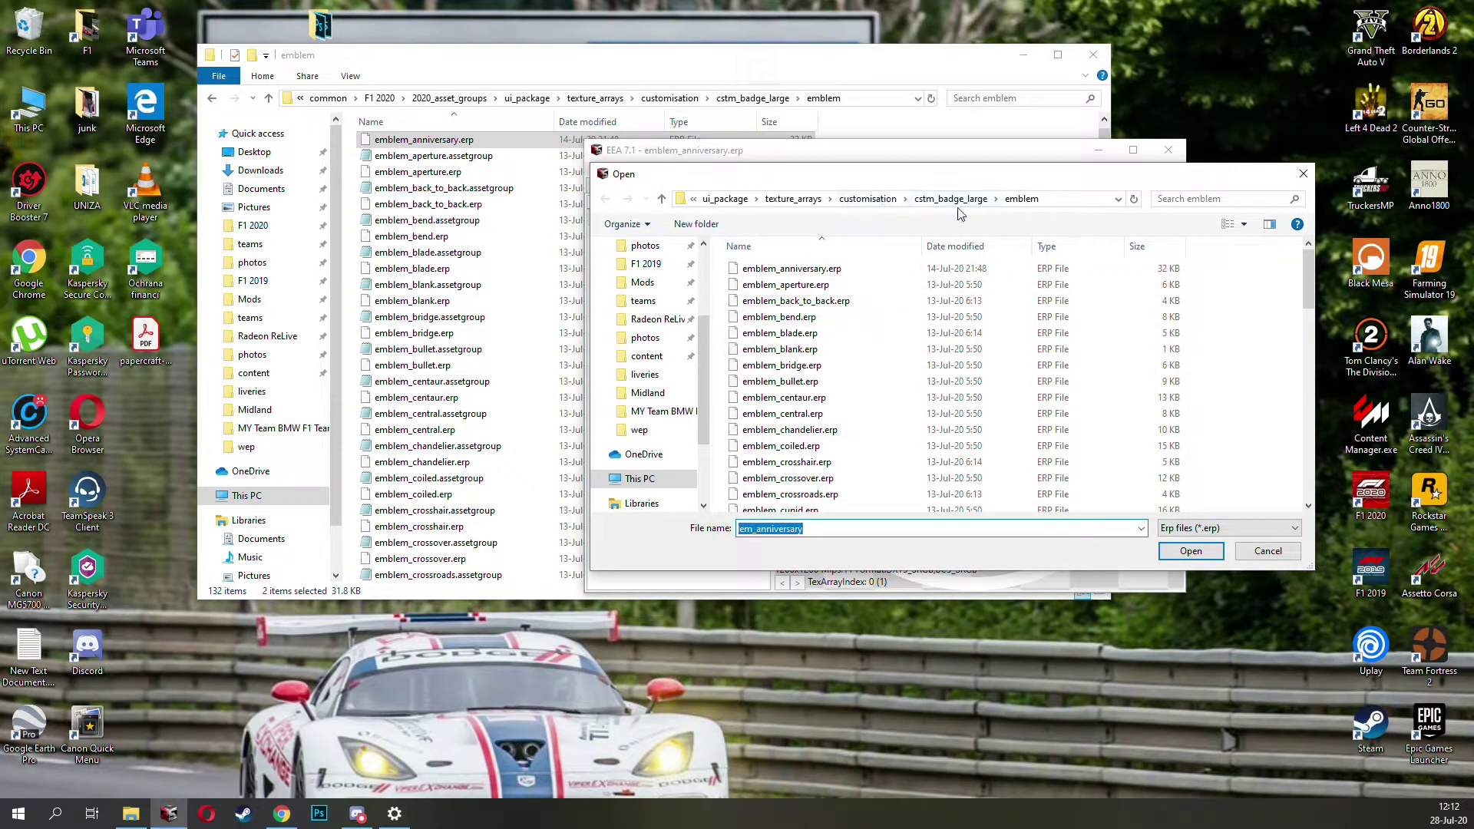
double_click(802, 397)
click(675, 219)
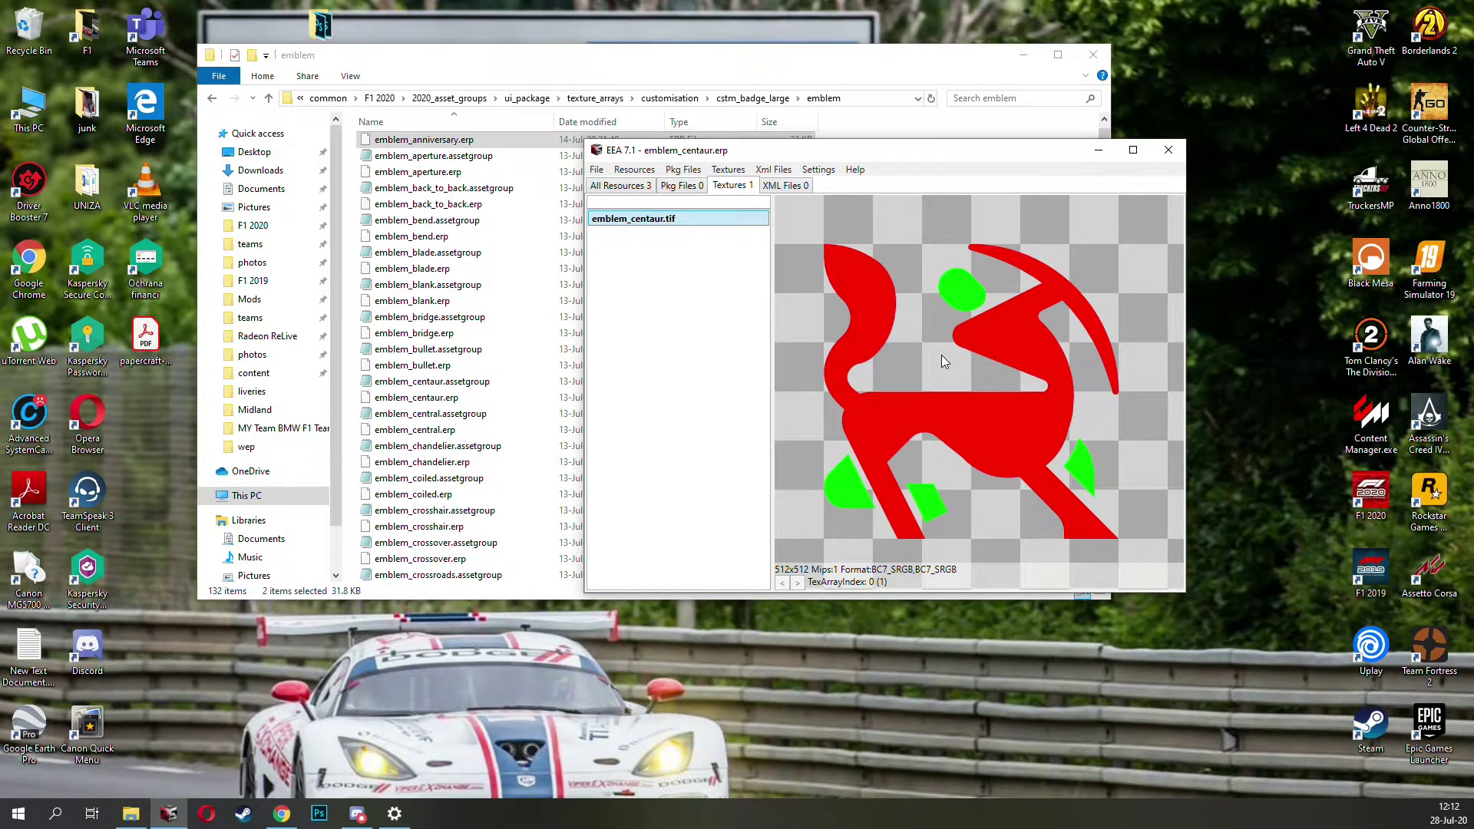
Step: Open the fom01.erp archive from character_package > team_livery > fom01
key(ctrl+o)
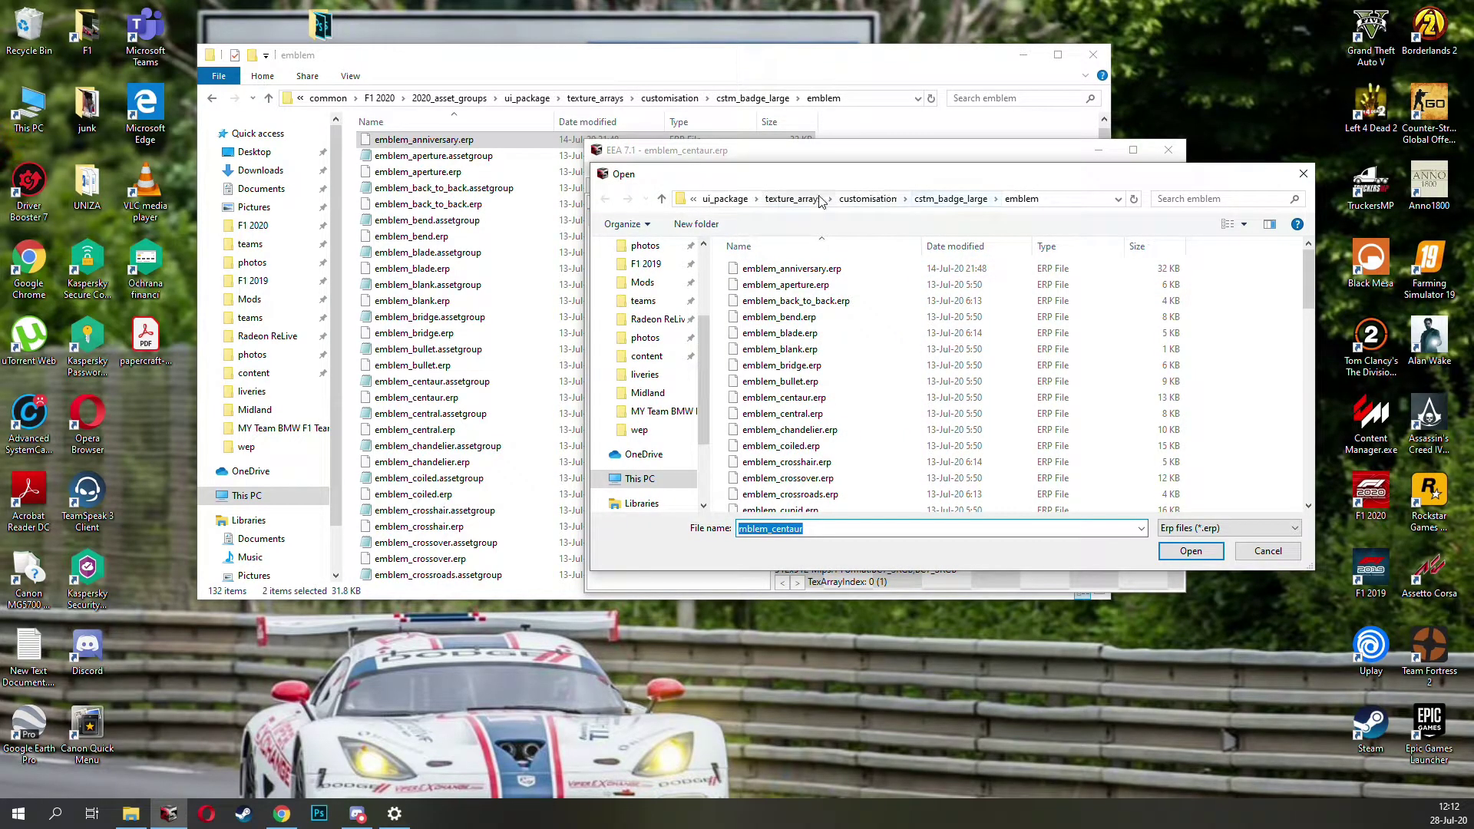
click(818, 199)
click(928, 199)
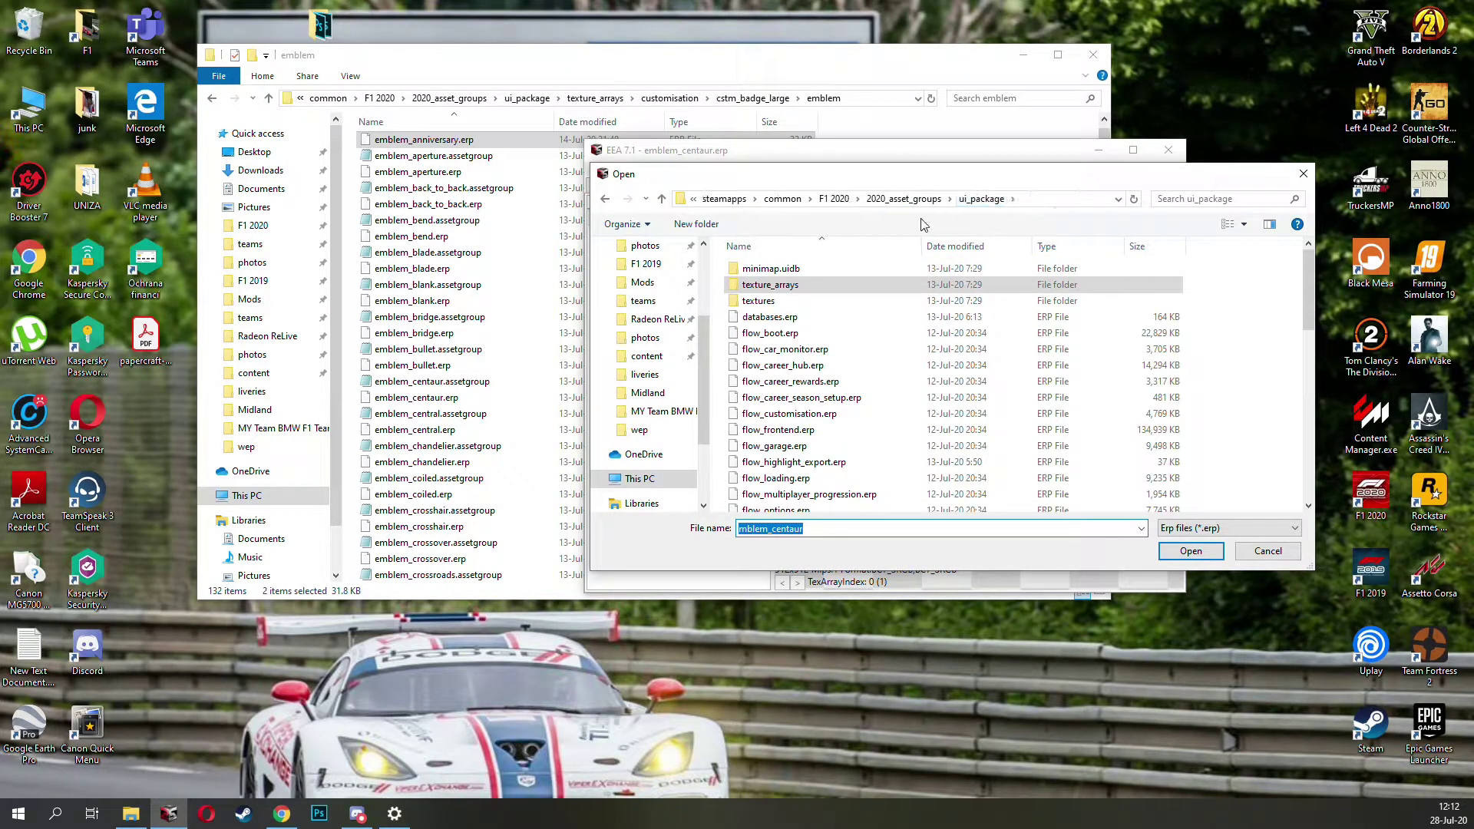
click(903, 199)
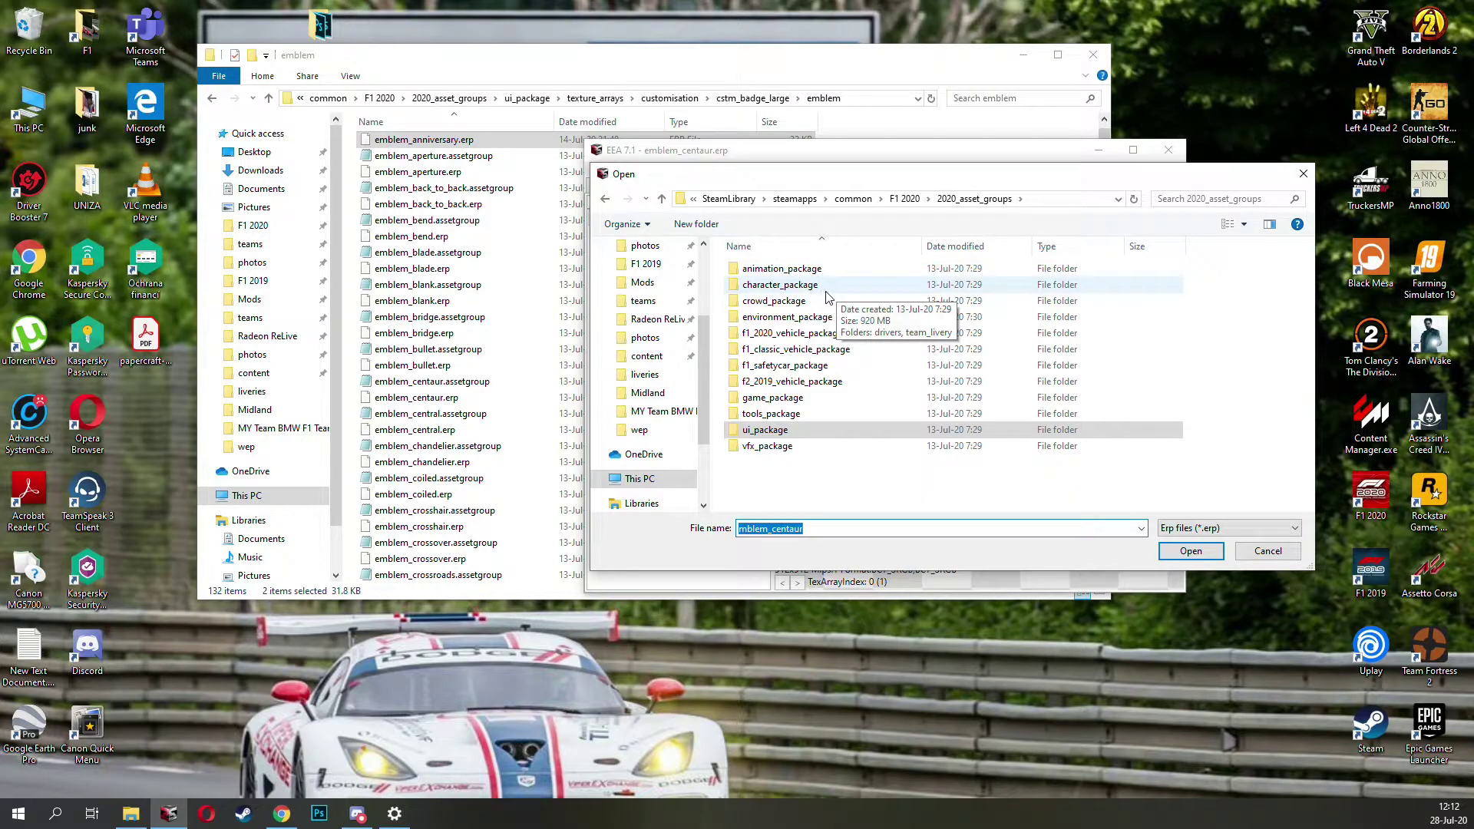
double_click(821, 287)
double_click(789, 285)
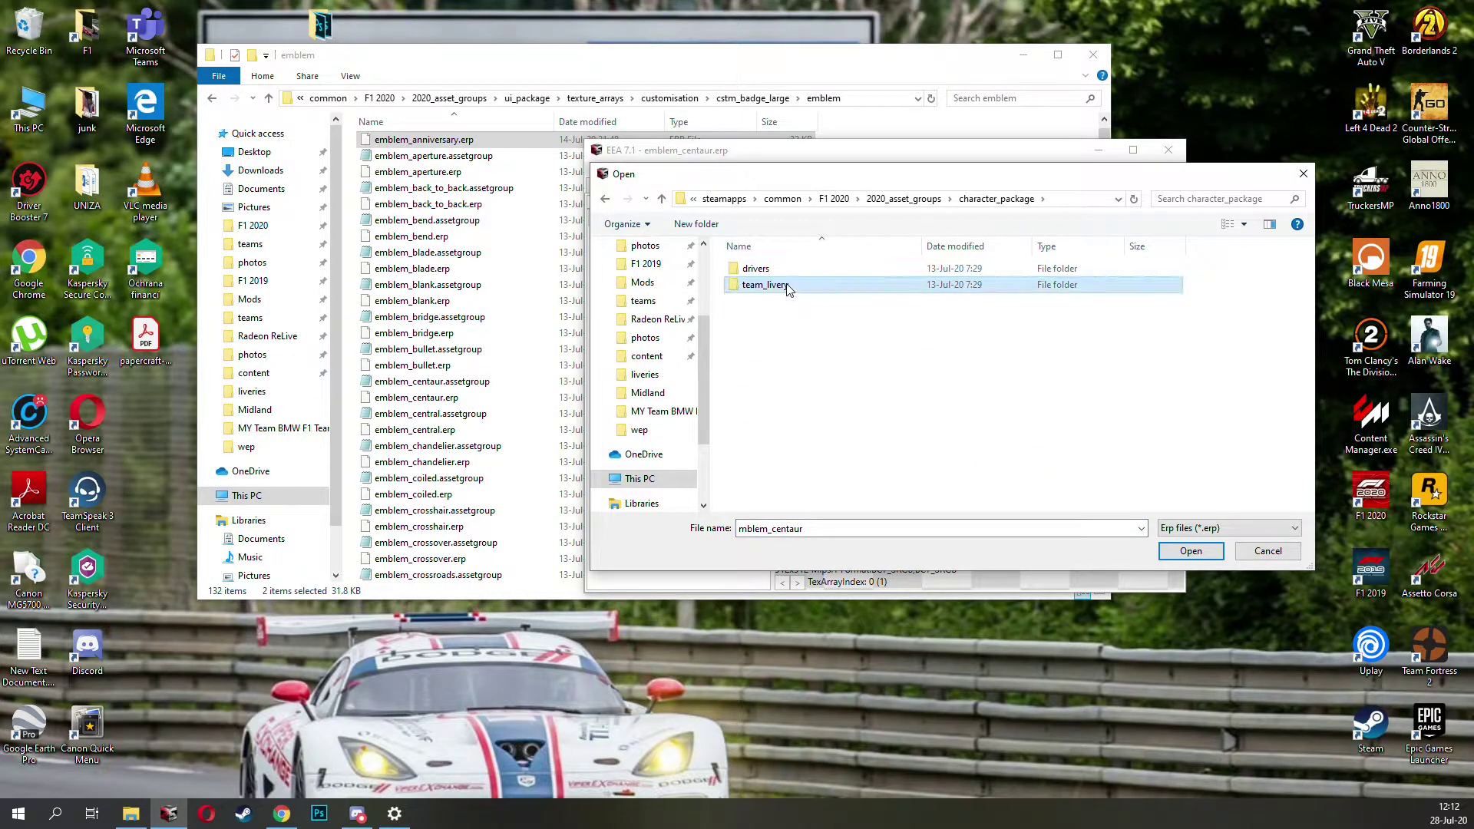
scroll(823, 402, down, 10)
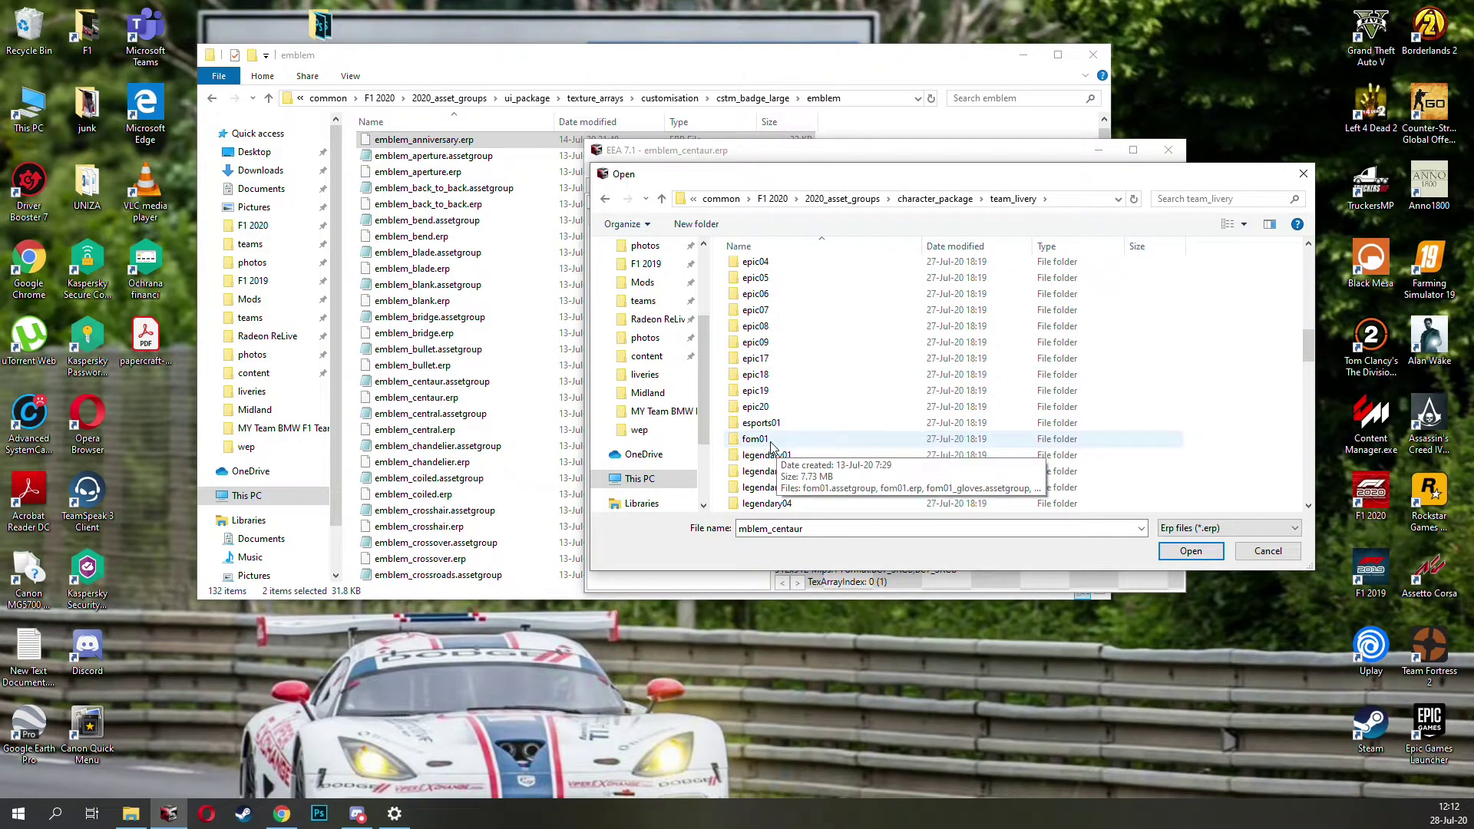
double_click(755, 486)
double_click(762, 268)
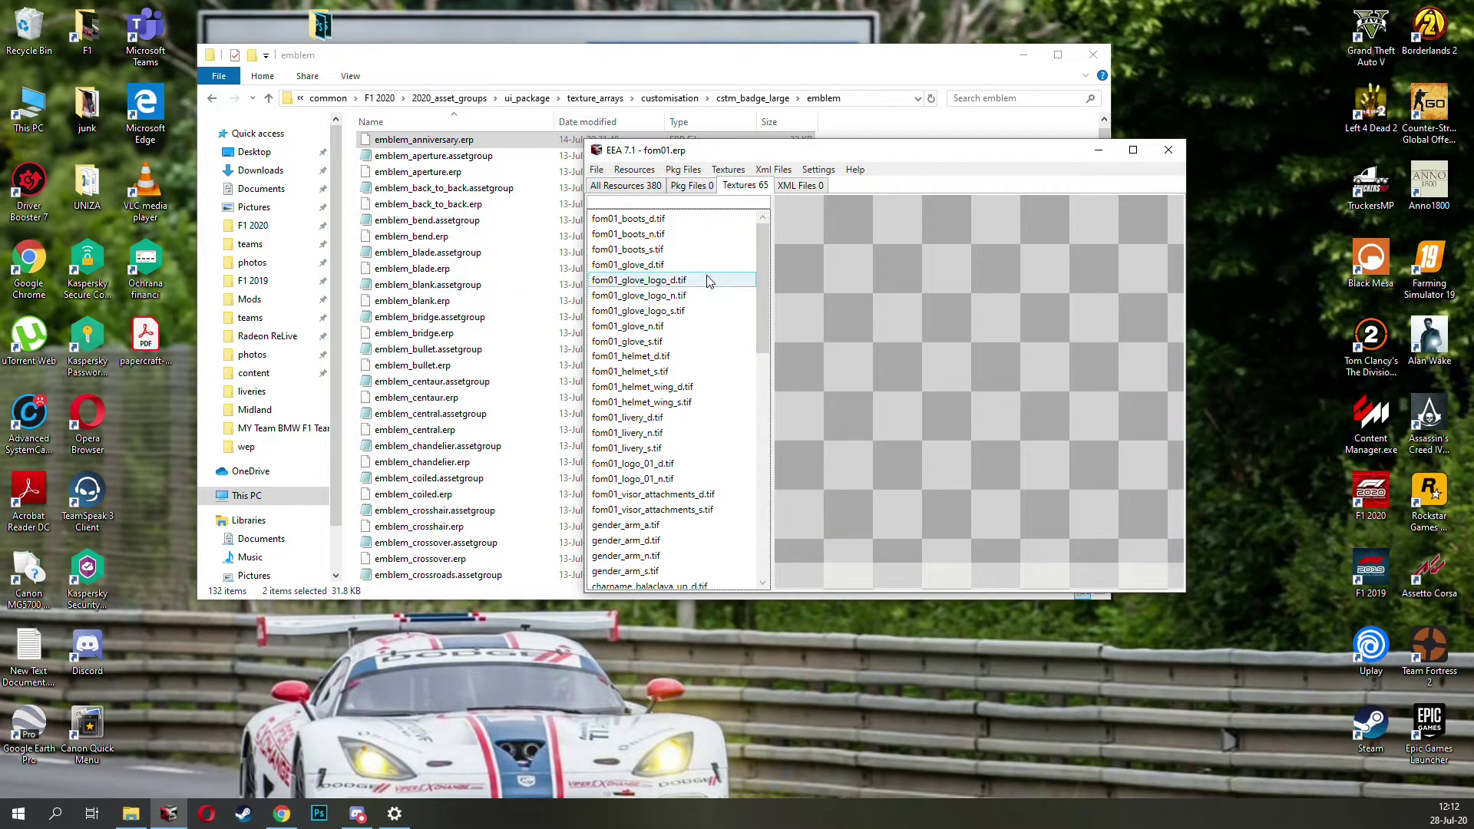
Step: Import Gloves.dds from the desktop ERP folder into fom01_glove_d.tif, saving its mipmaps in the fom01 textures folder
click(653, 266)
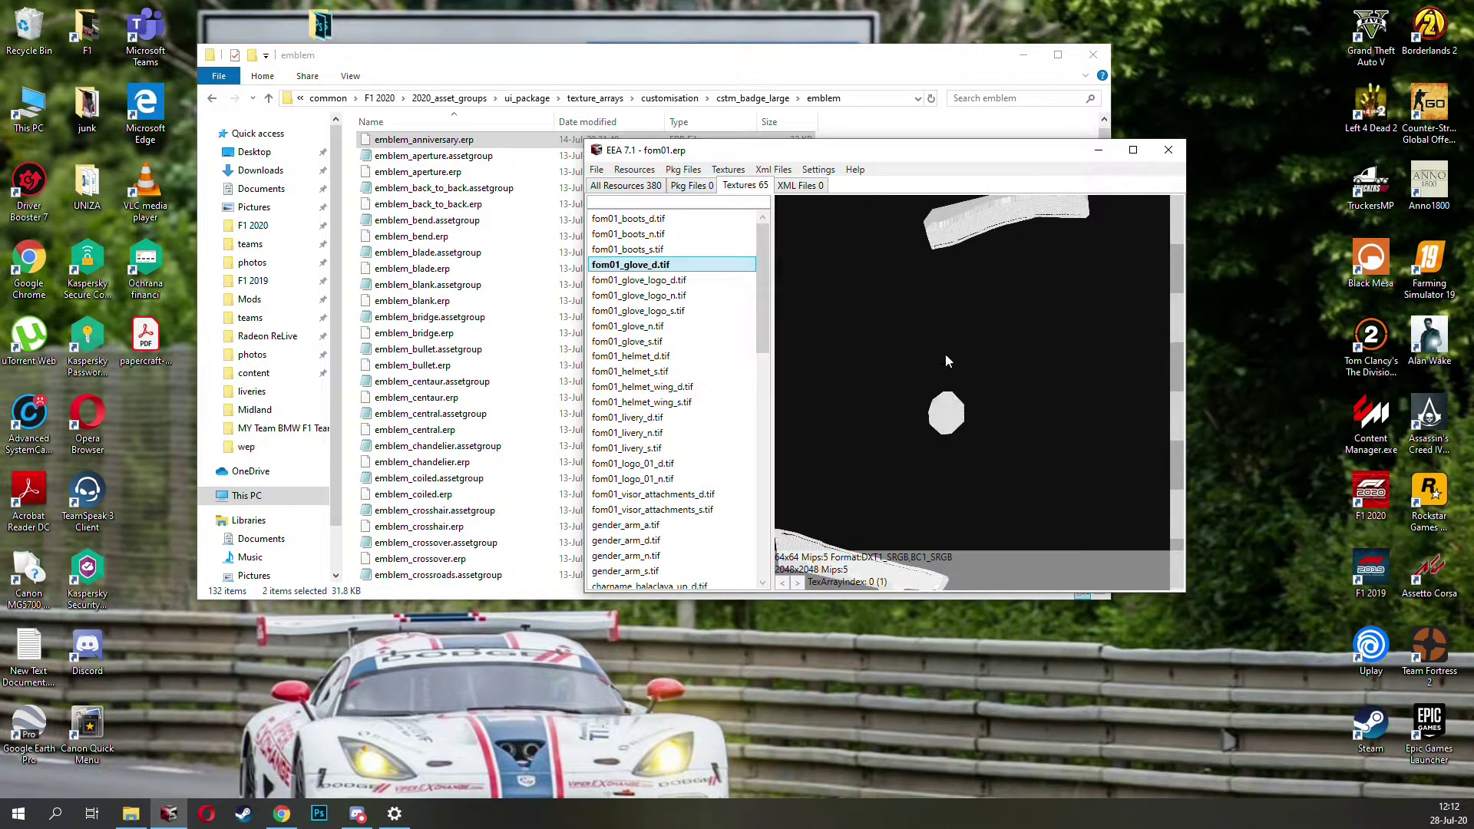
click(728, 170)
click(746, 206)
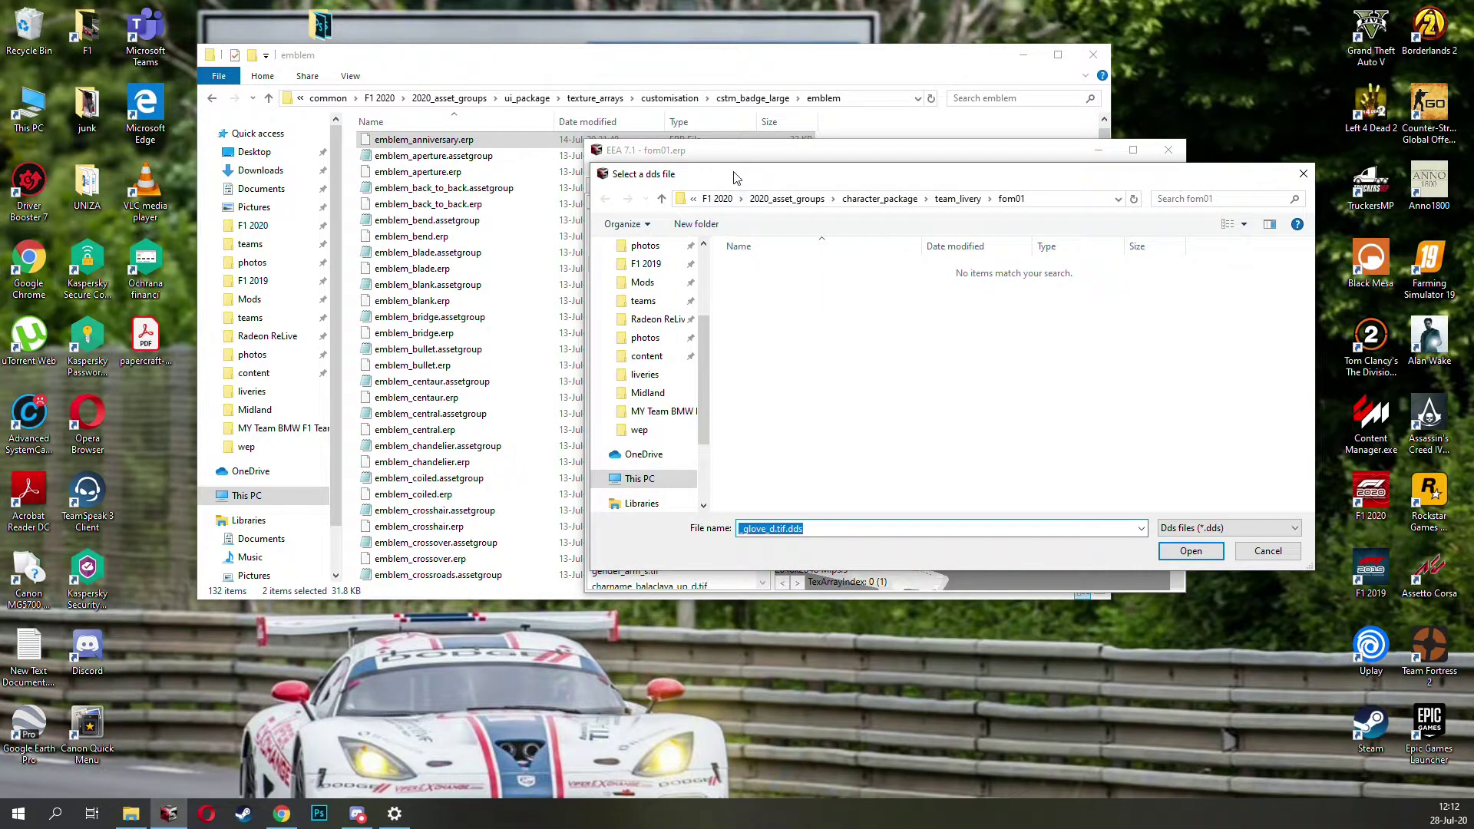
scroll(799, 369, up, 3)
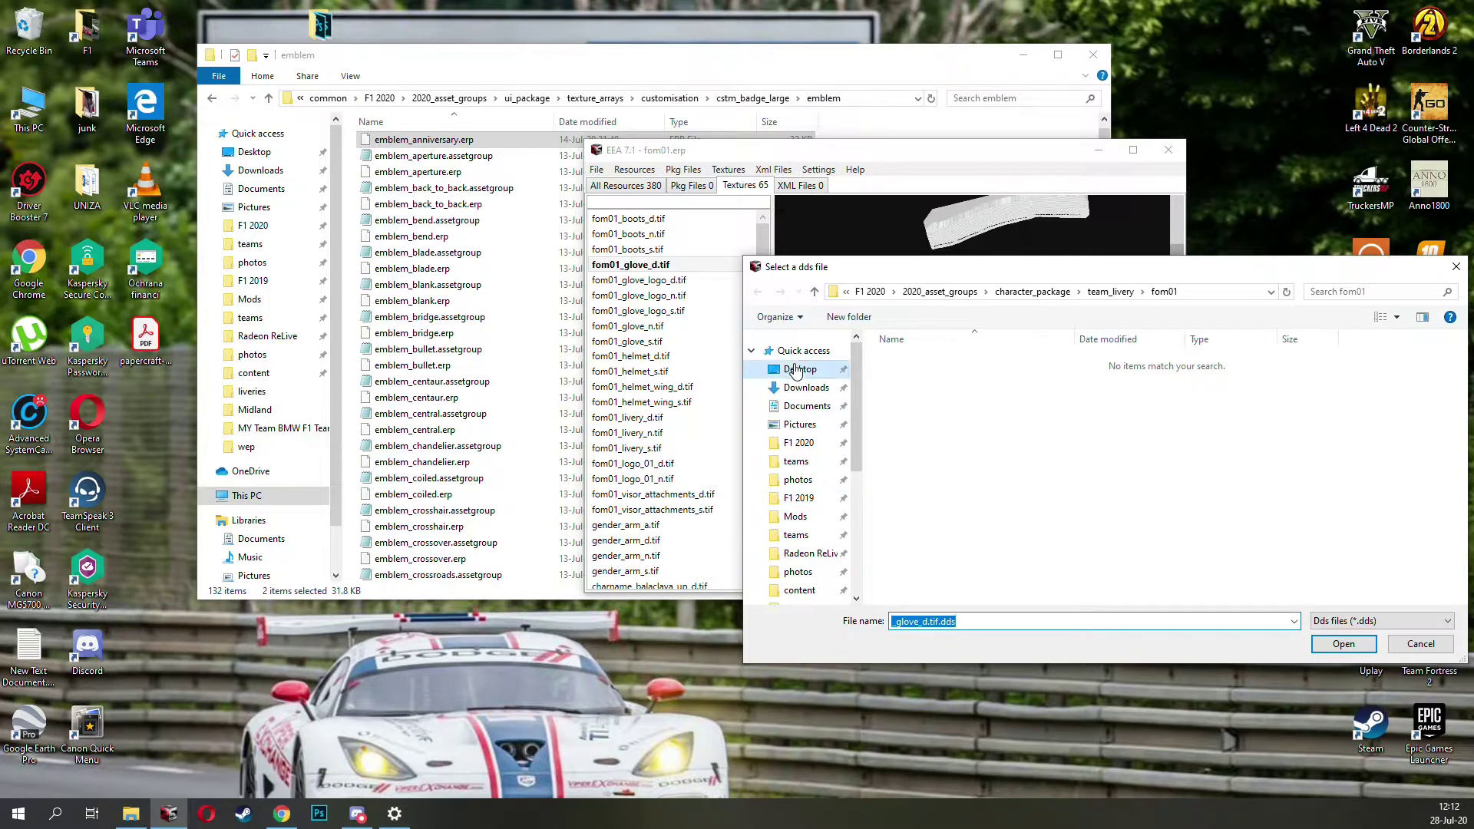
click(799, 370)
double_click(903, 362)
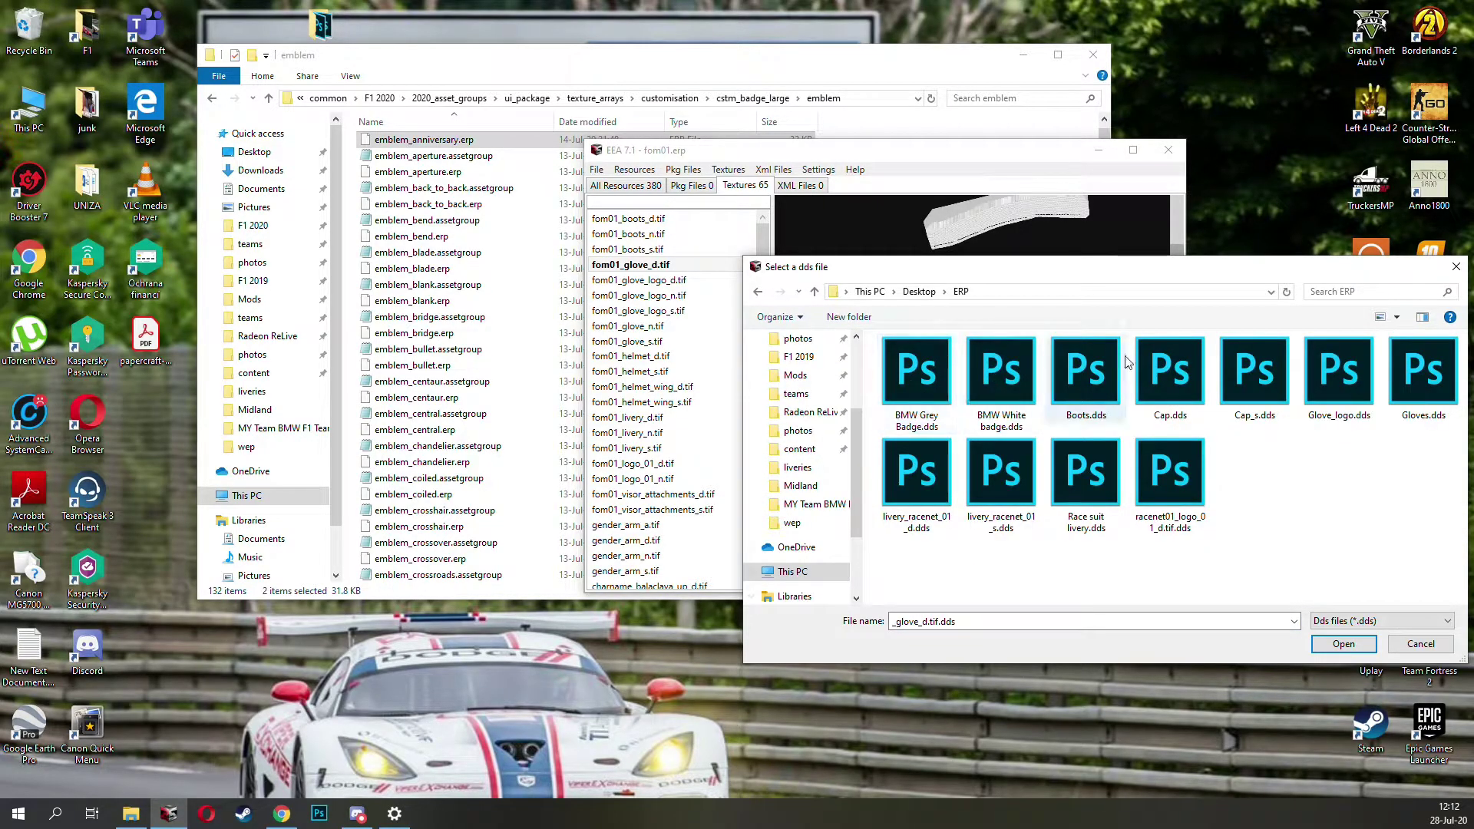
double_click(1415, 398)
double_click(1047, 355)
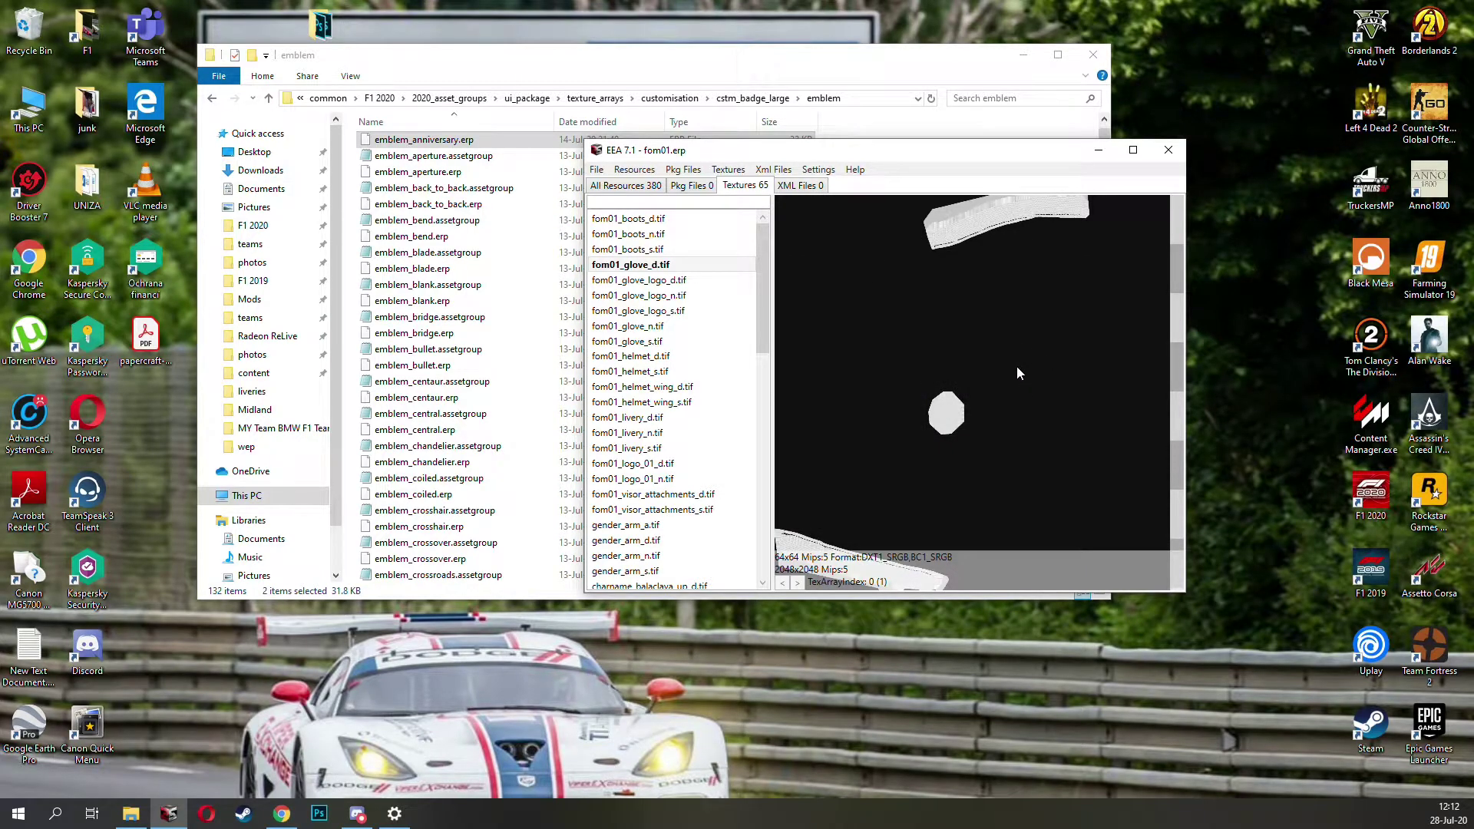
Step: Import Glove_logo.dds from the desktop ERP folder into the fom01_glove_logo_d.tif texture
click(691, 280)
click(728, 169)
click(749, 204)
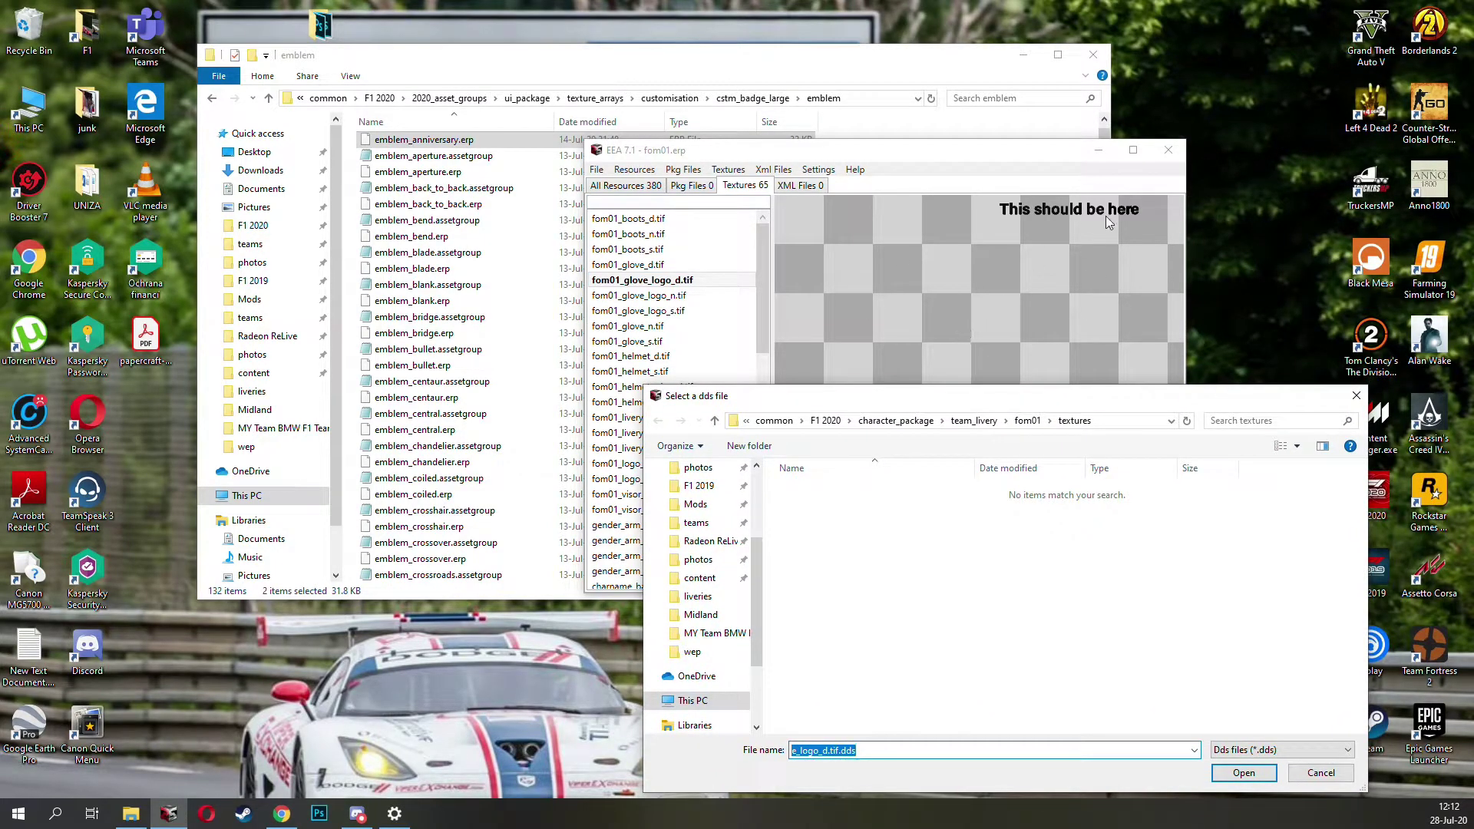
drag(973, 396, 923, 702)
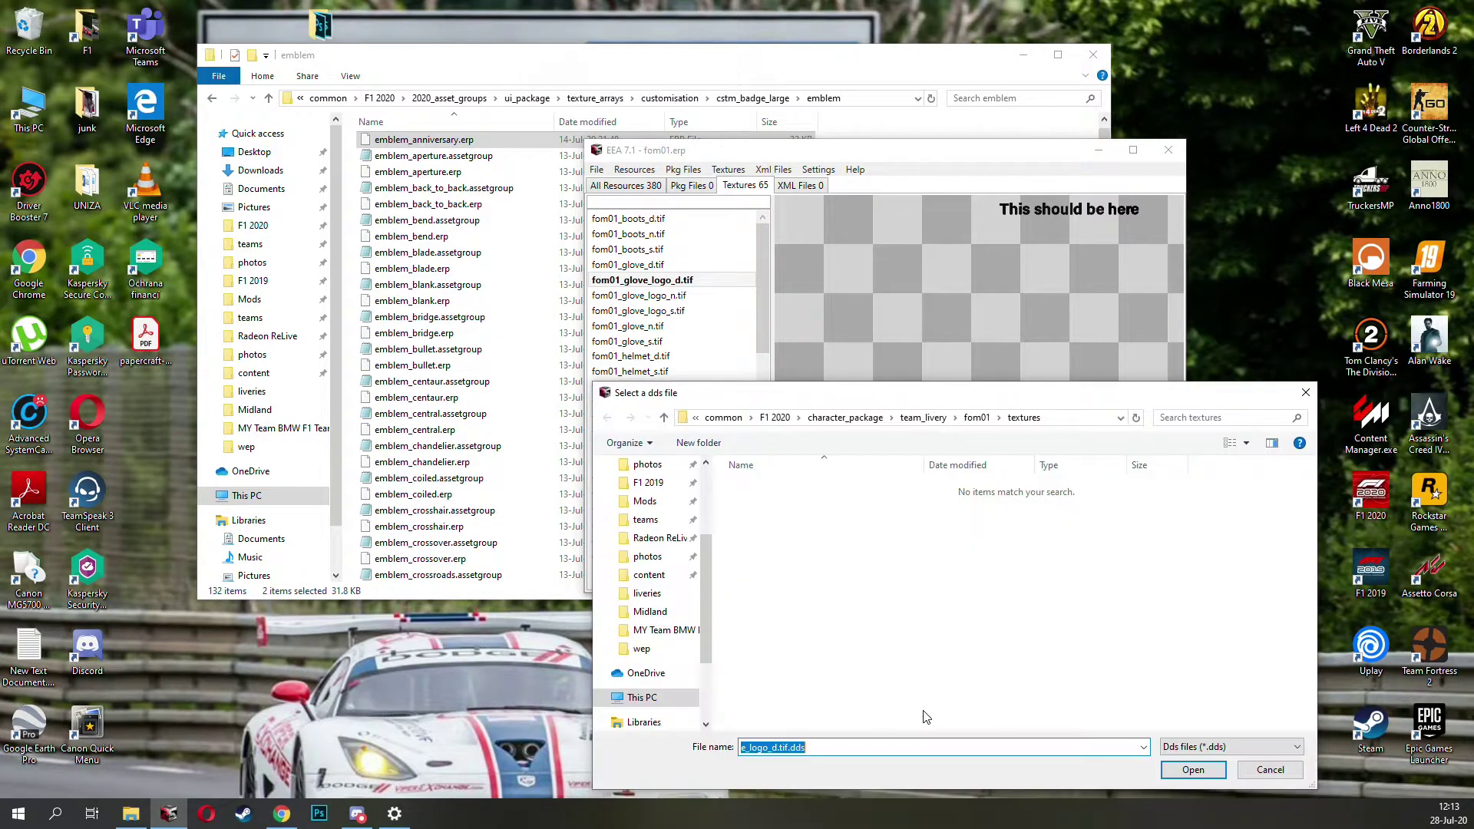
scroll(649, 491, up, 3)
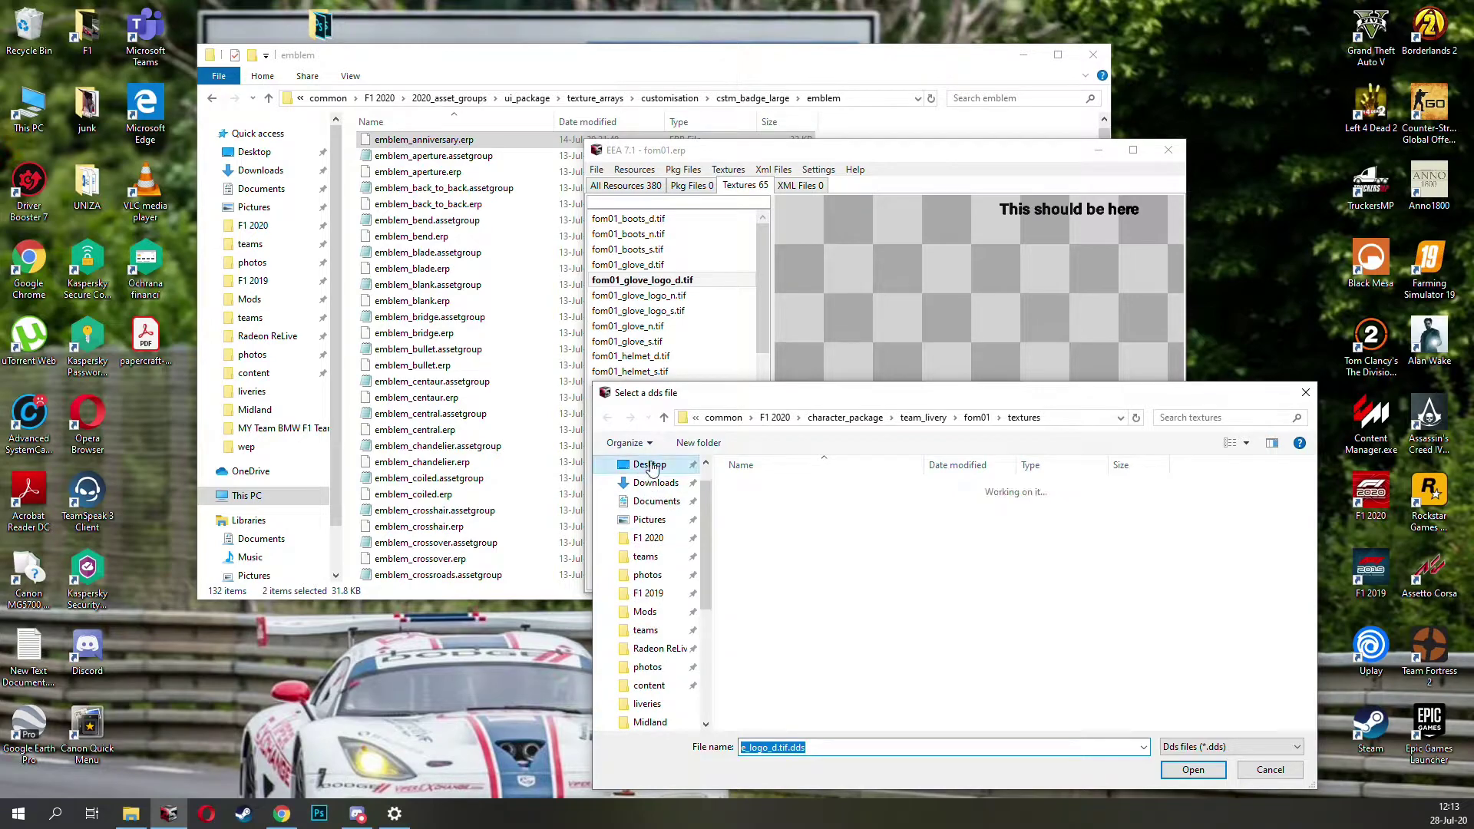
click(649, 464)
double_click(751, 487)
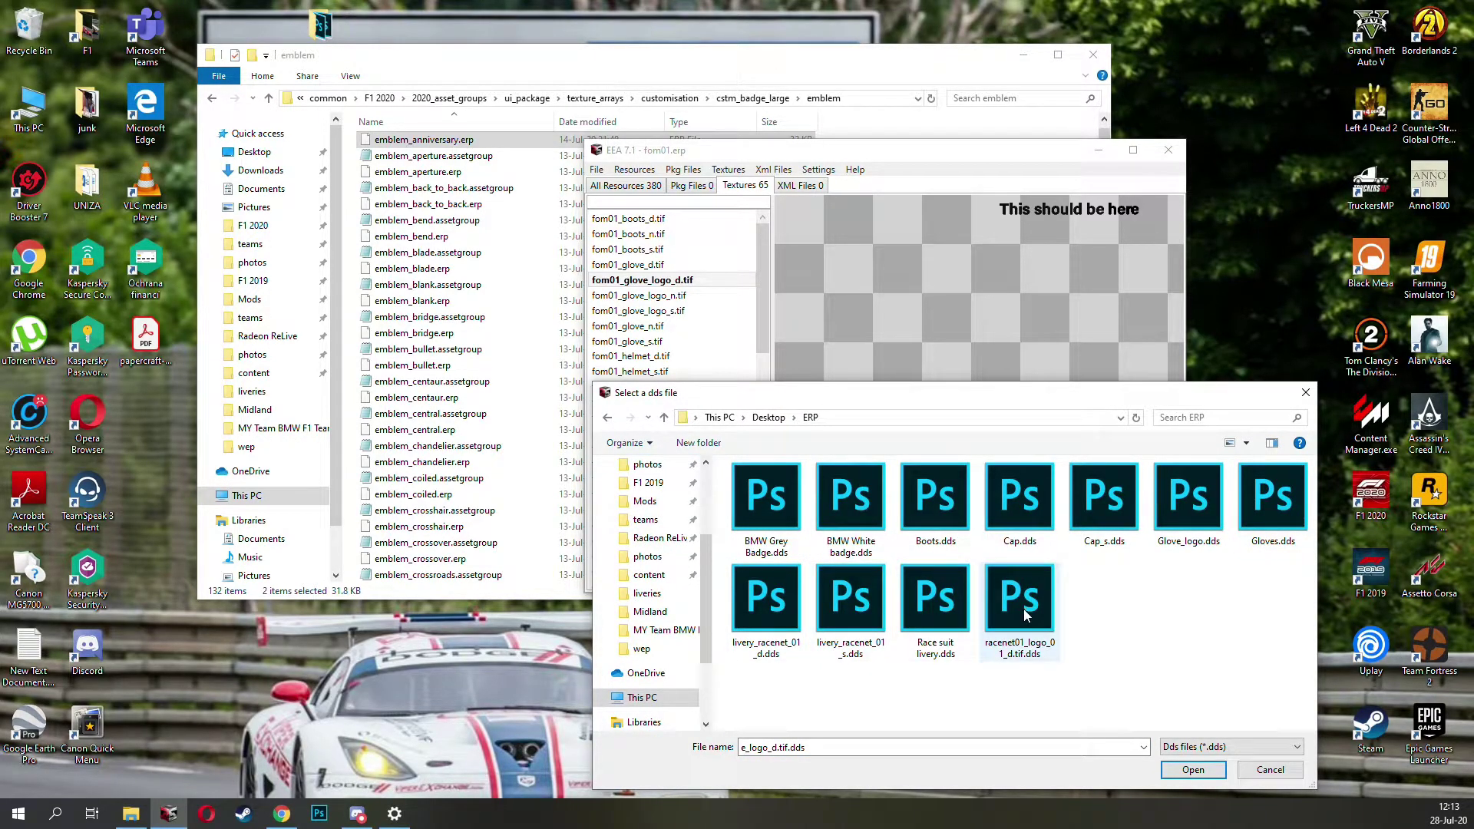
double_click(1189, 503)
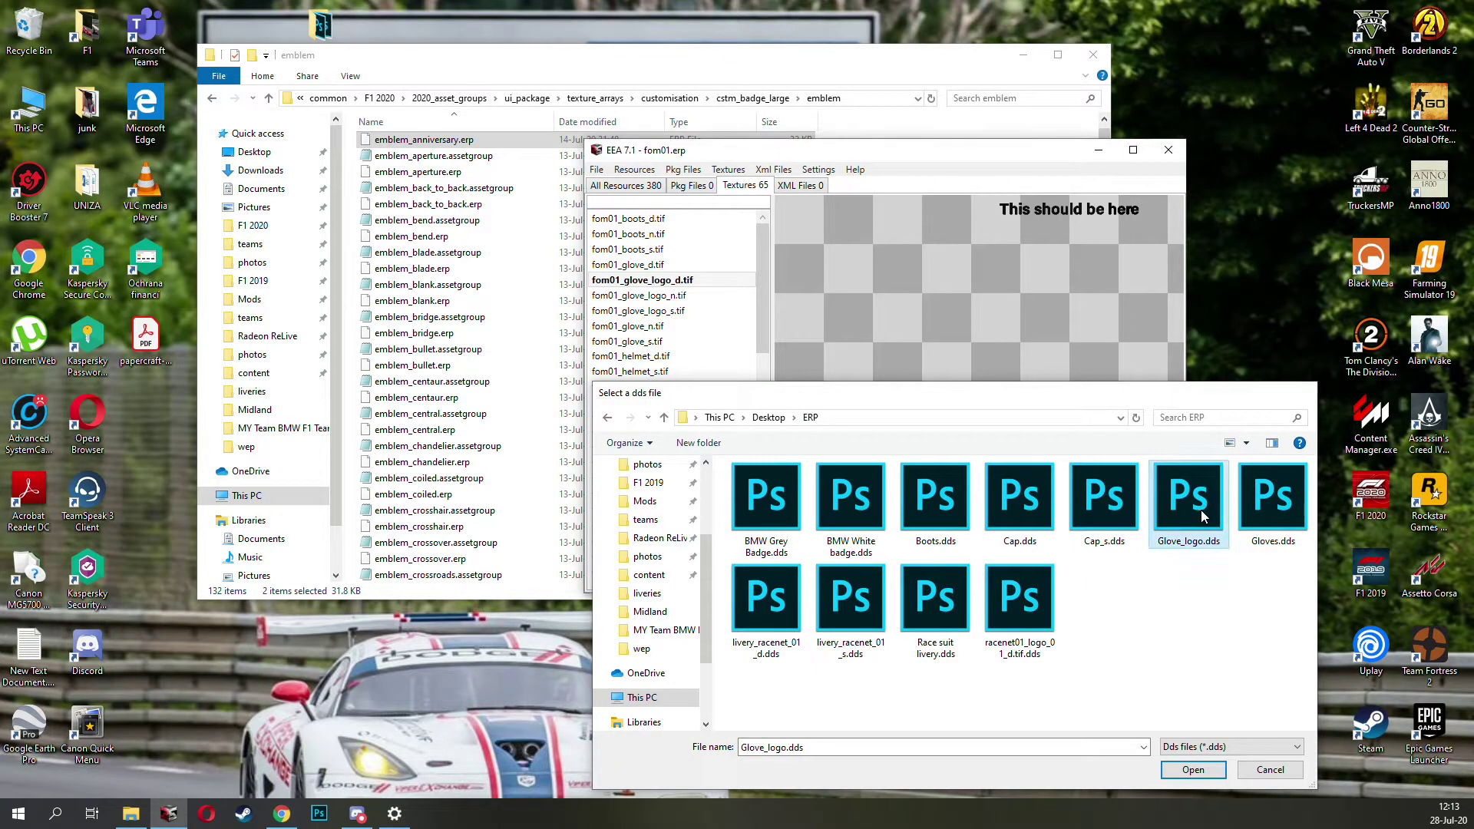
key(Return)
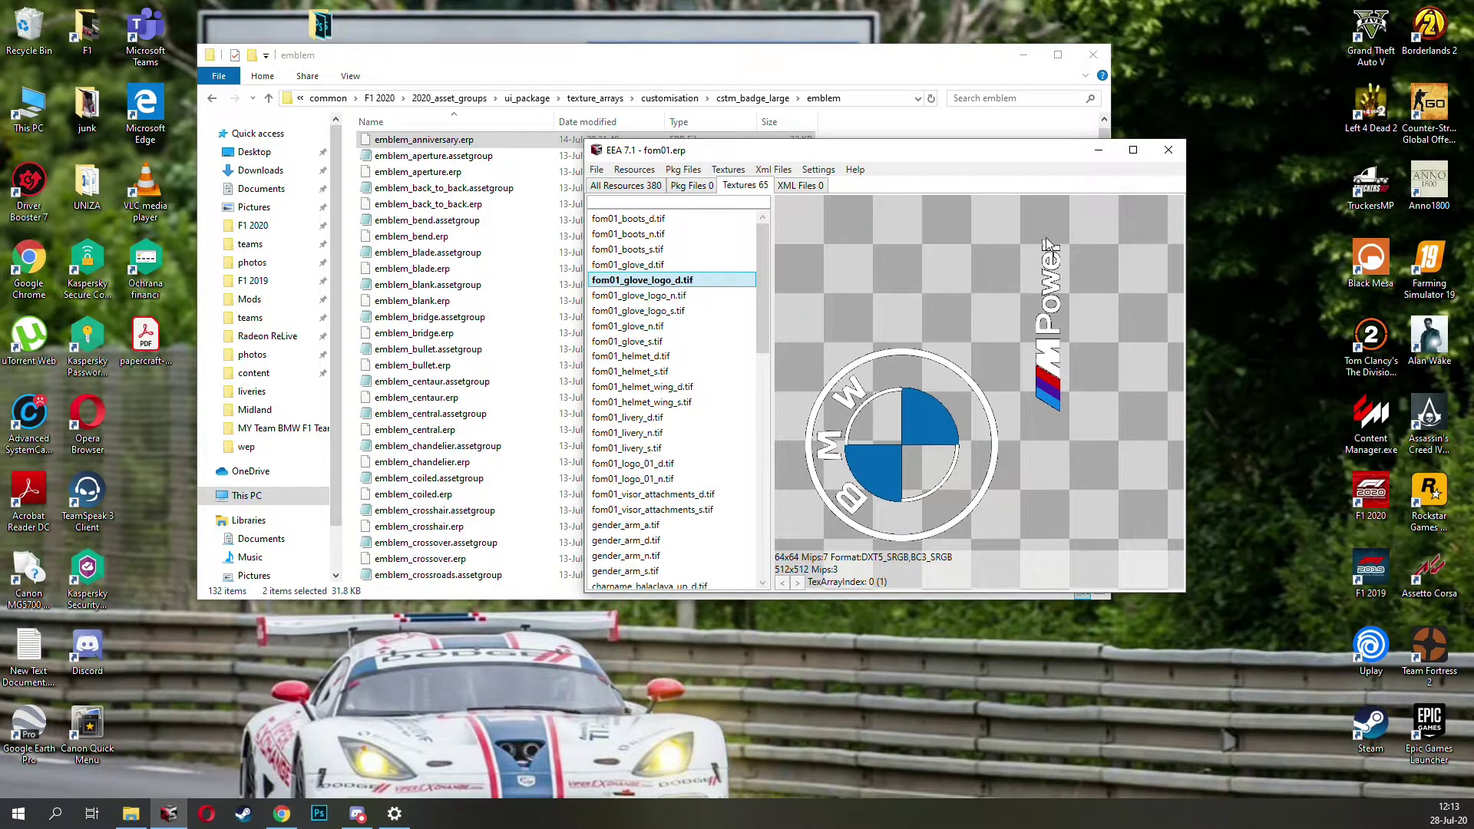
Step: Open the racenet01.erp archive from character_package > team_livery > racenet01
scroll(687, 338, down, 5)
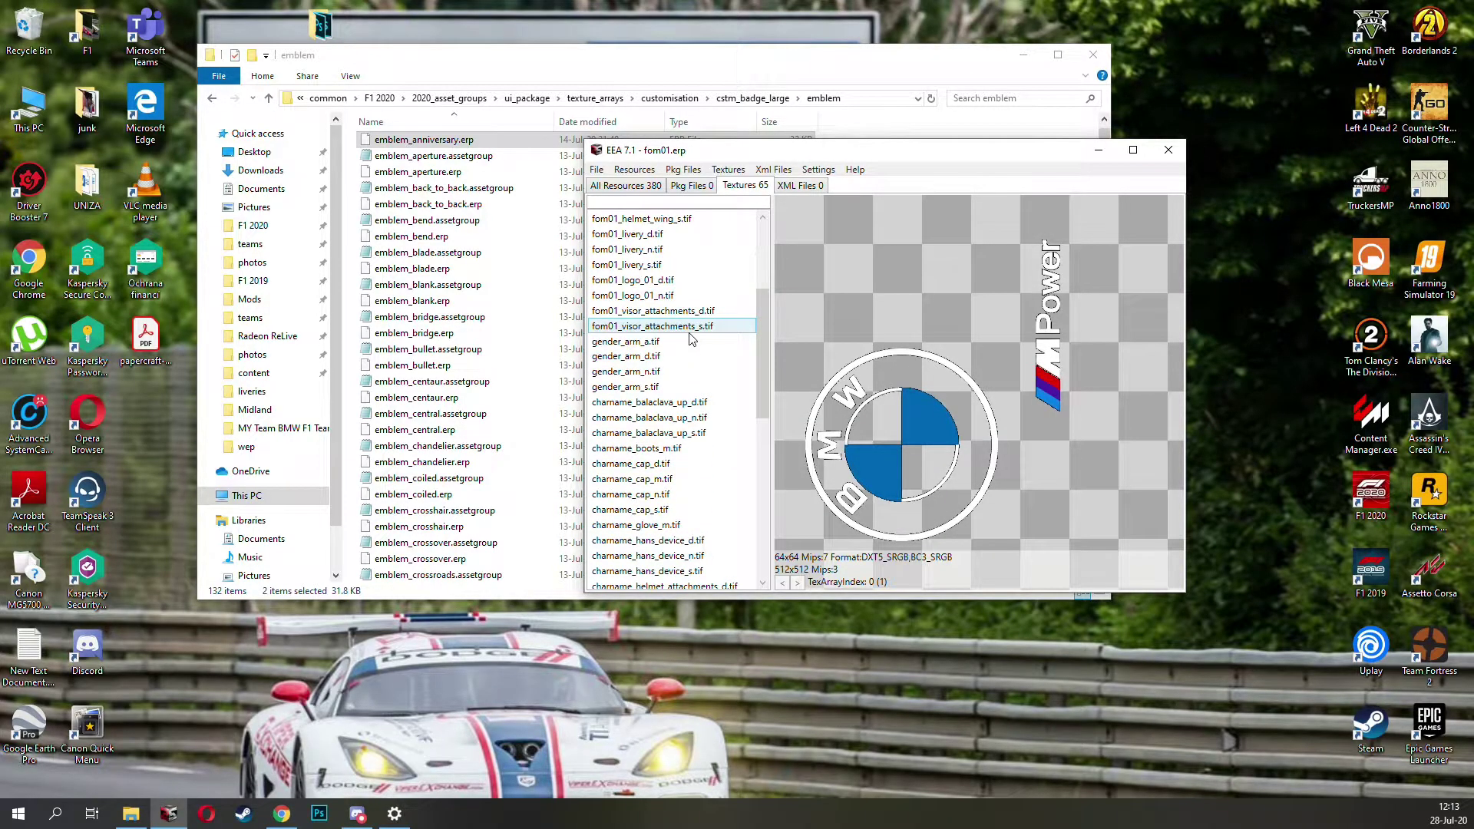
scroll(686, 338, up, 5)
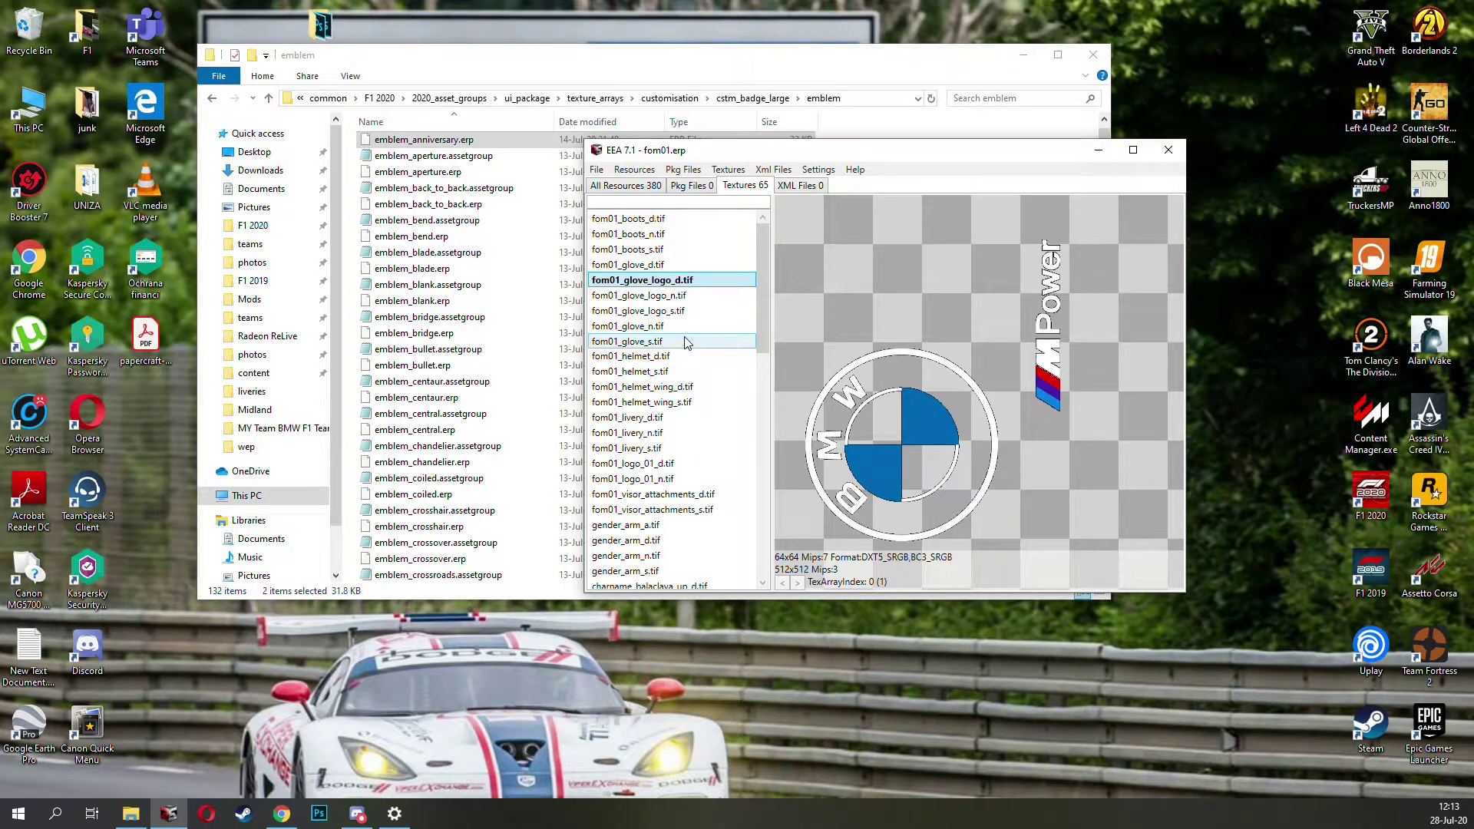
key(ctrl+o)
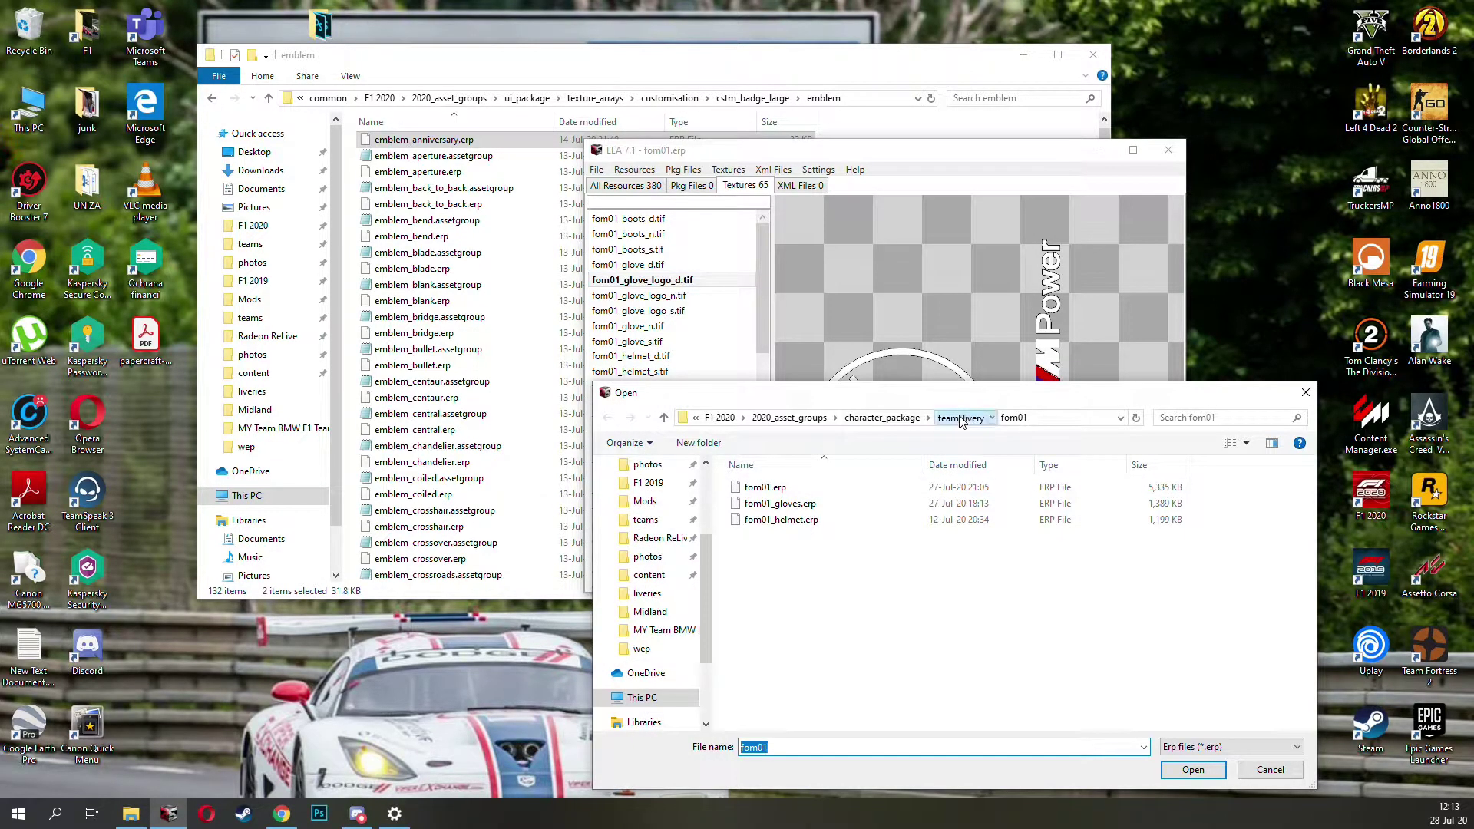
scroll(783, 593, down, 10)
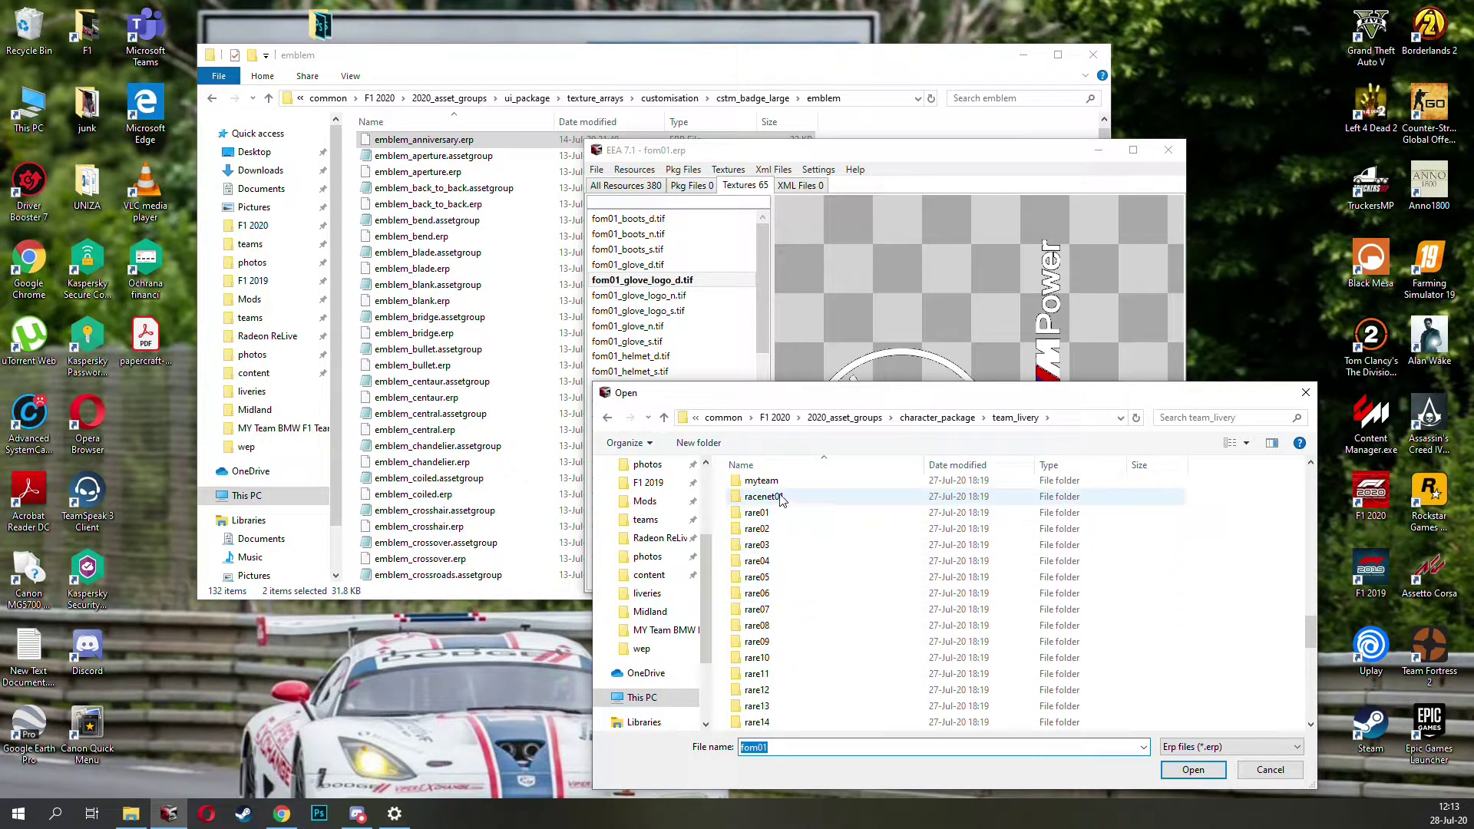
click(779, 499)
double_click(779, 498)
double_click(772, 497)
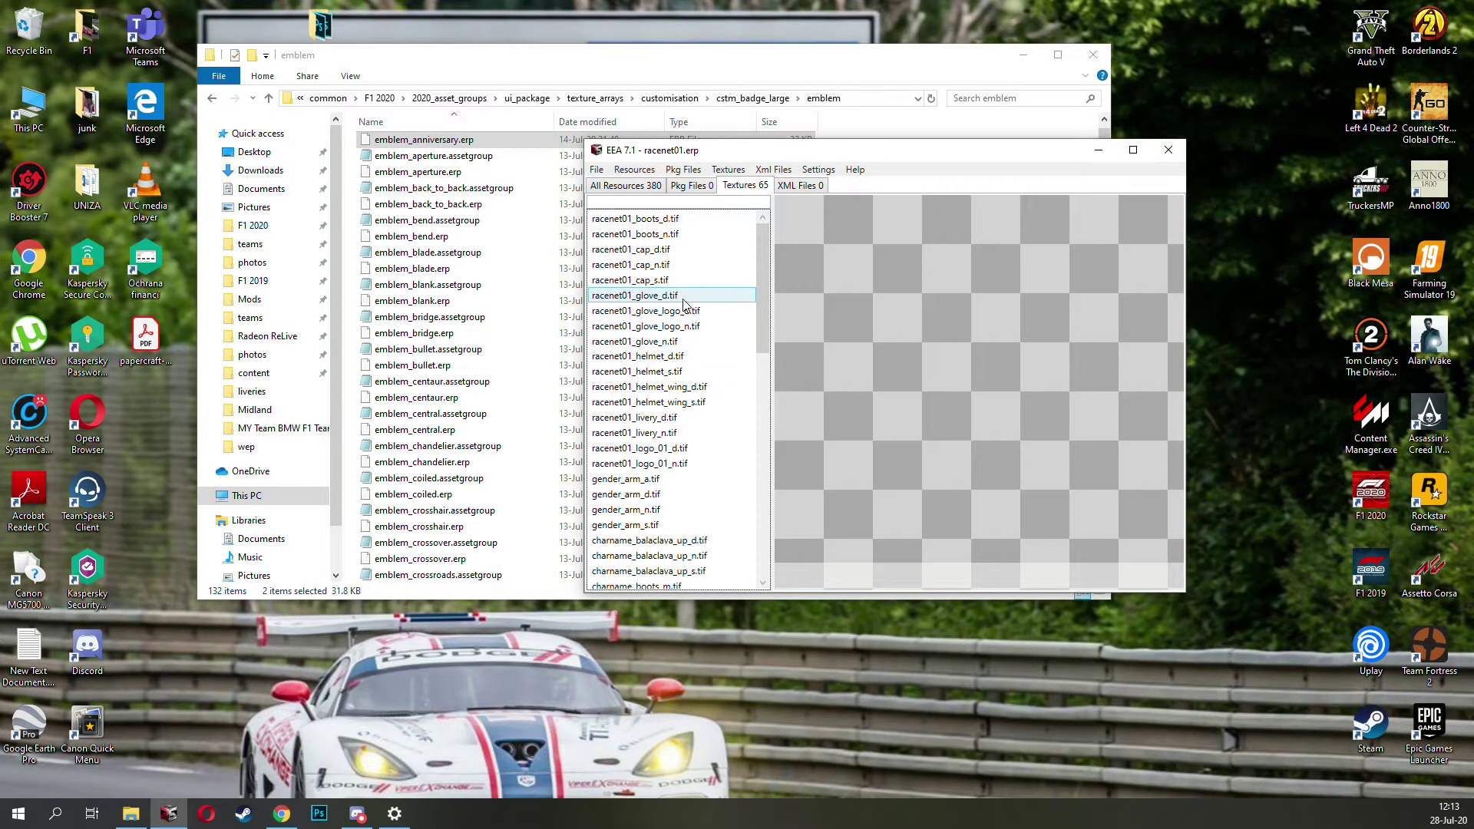
Step: Import Boots.dds from the desktop ERP folder into the racenet01_boots_d.tif texture
click(655, 220)
click(727, 168)
click(741, 205)
scroll(653, 506, up, 5)
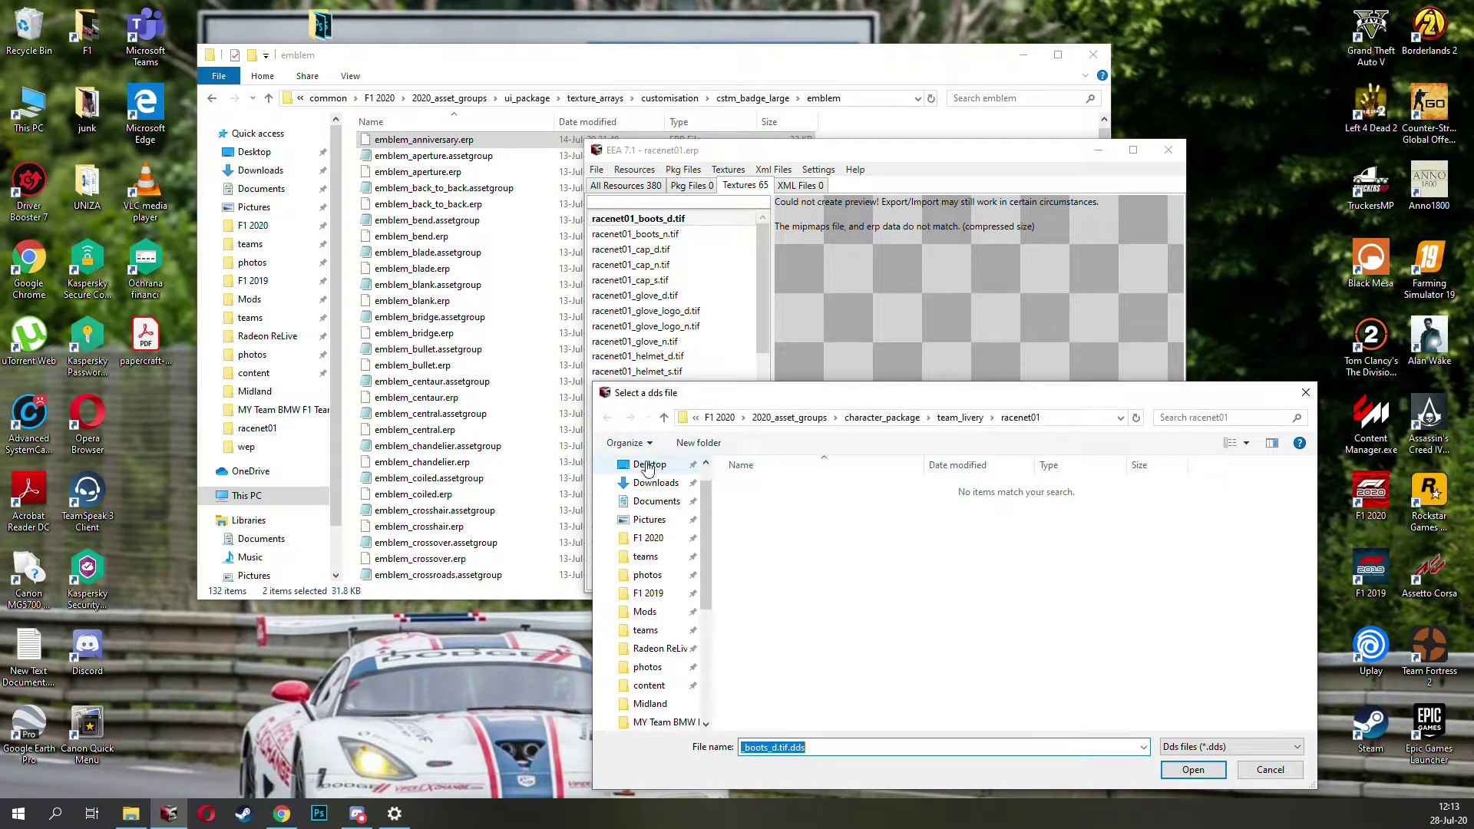
click(649, 463)
double_click(875, 488)
double_click(955, 510)
double_click(952, 507)
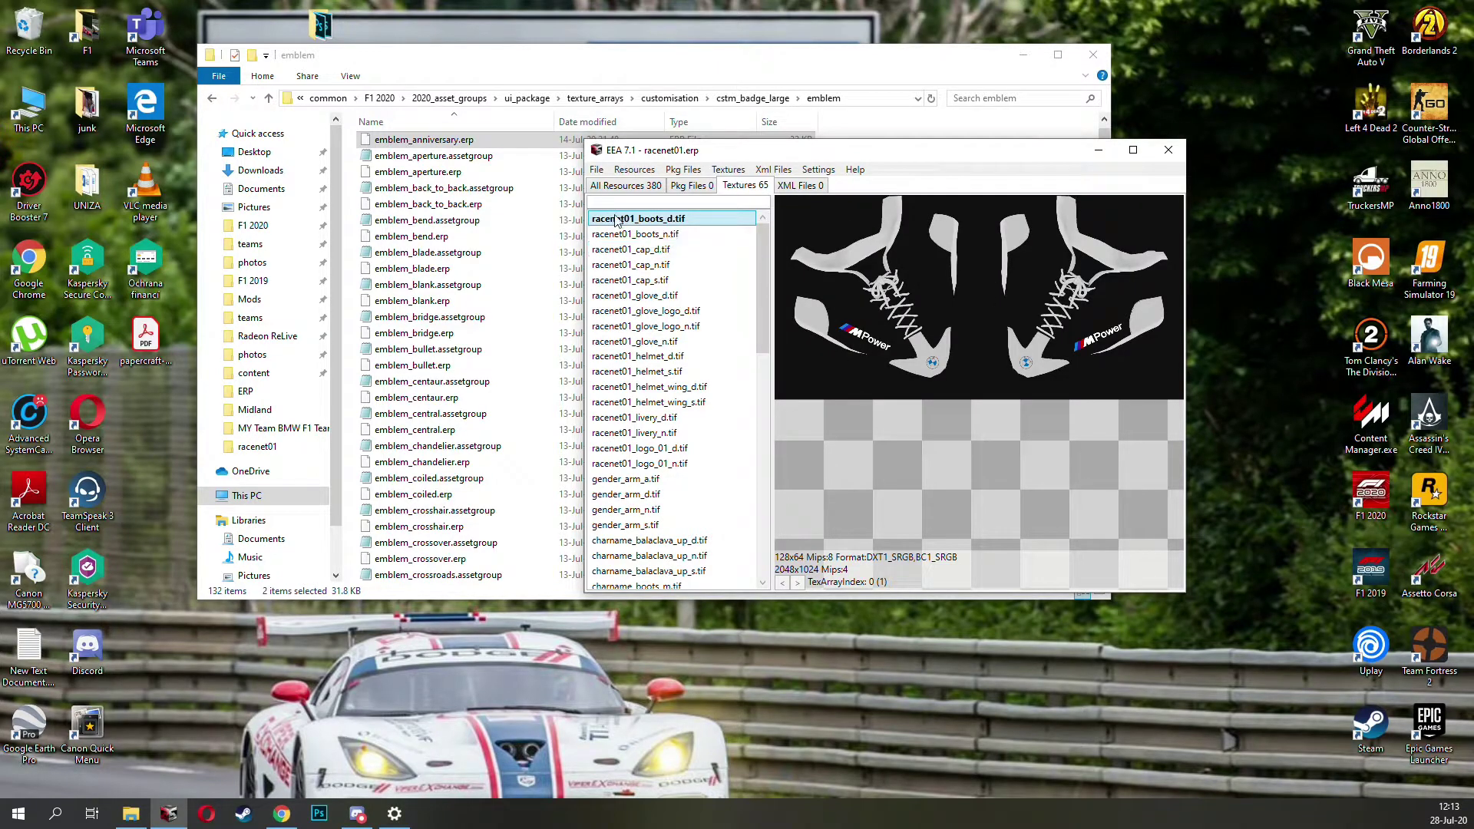
Step: Preview the racenet01 cap, glove logo and helmet textures and import Race suit livery.dds from the desktop ERP folder into racenet01_livery_d.tif
key(Down)
key(Down)
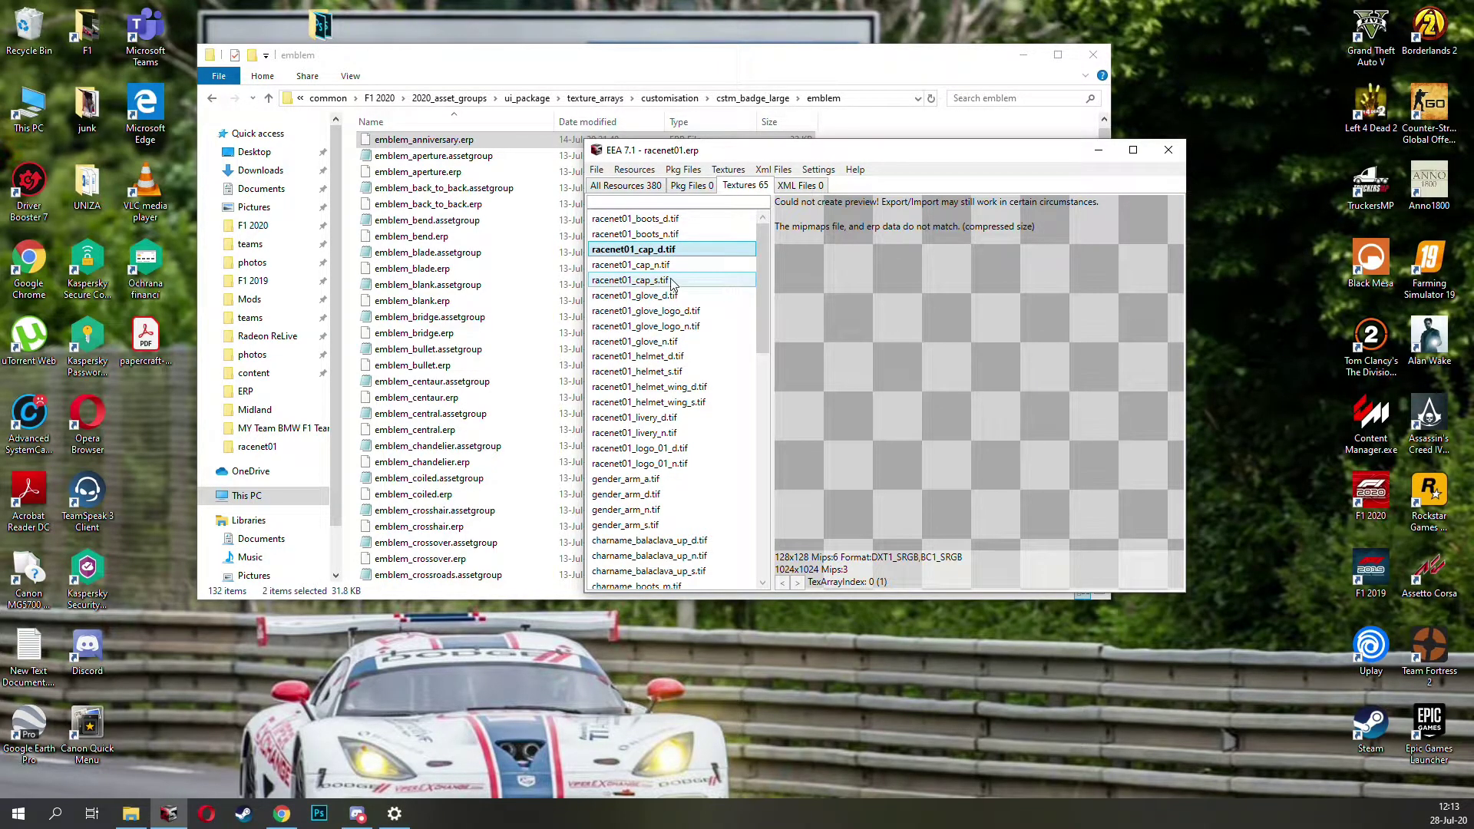
click(669, 281)
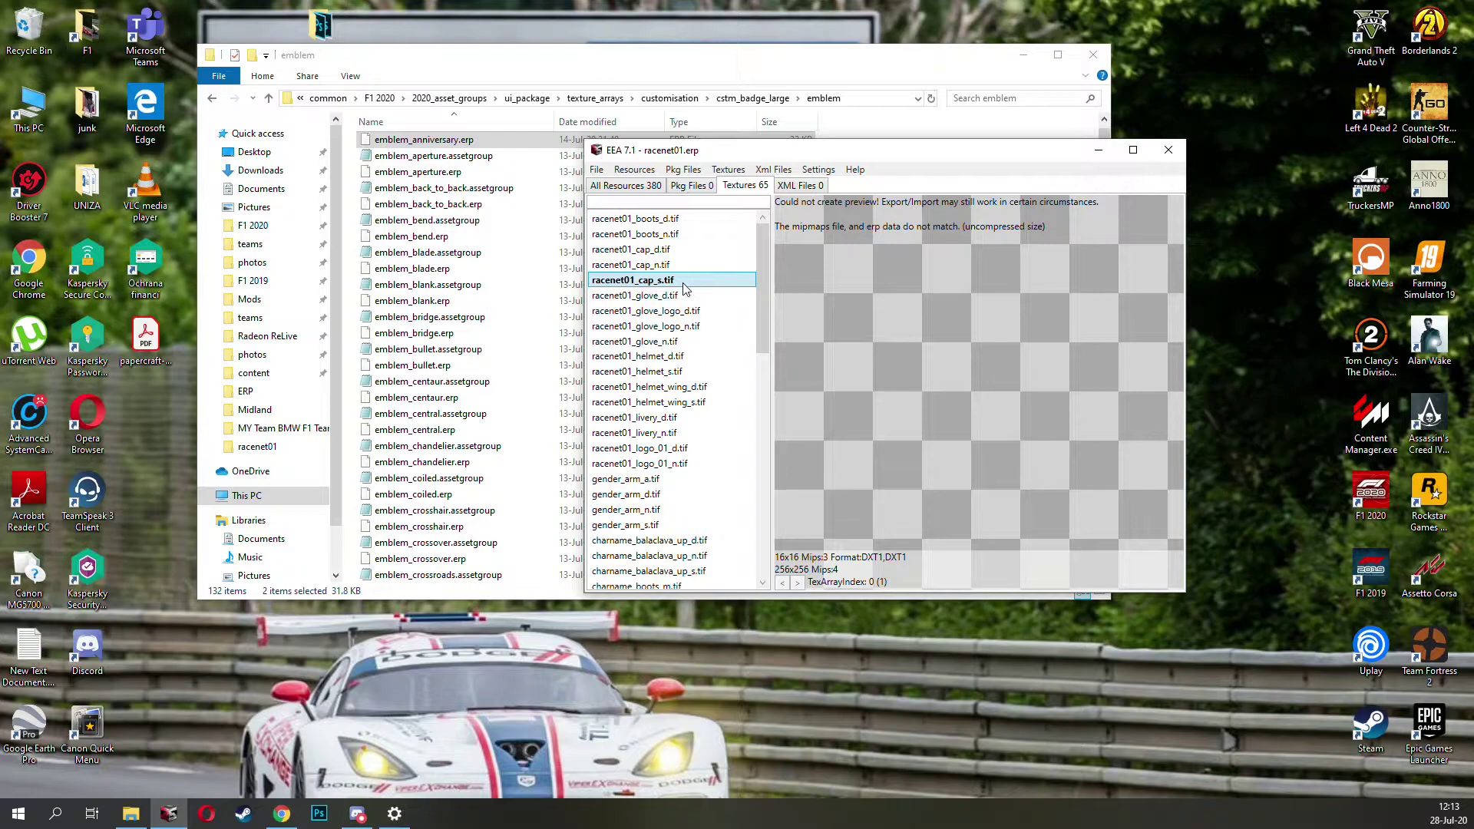
click(683, 310)
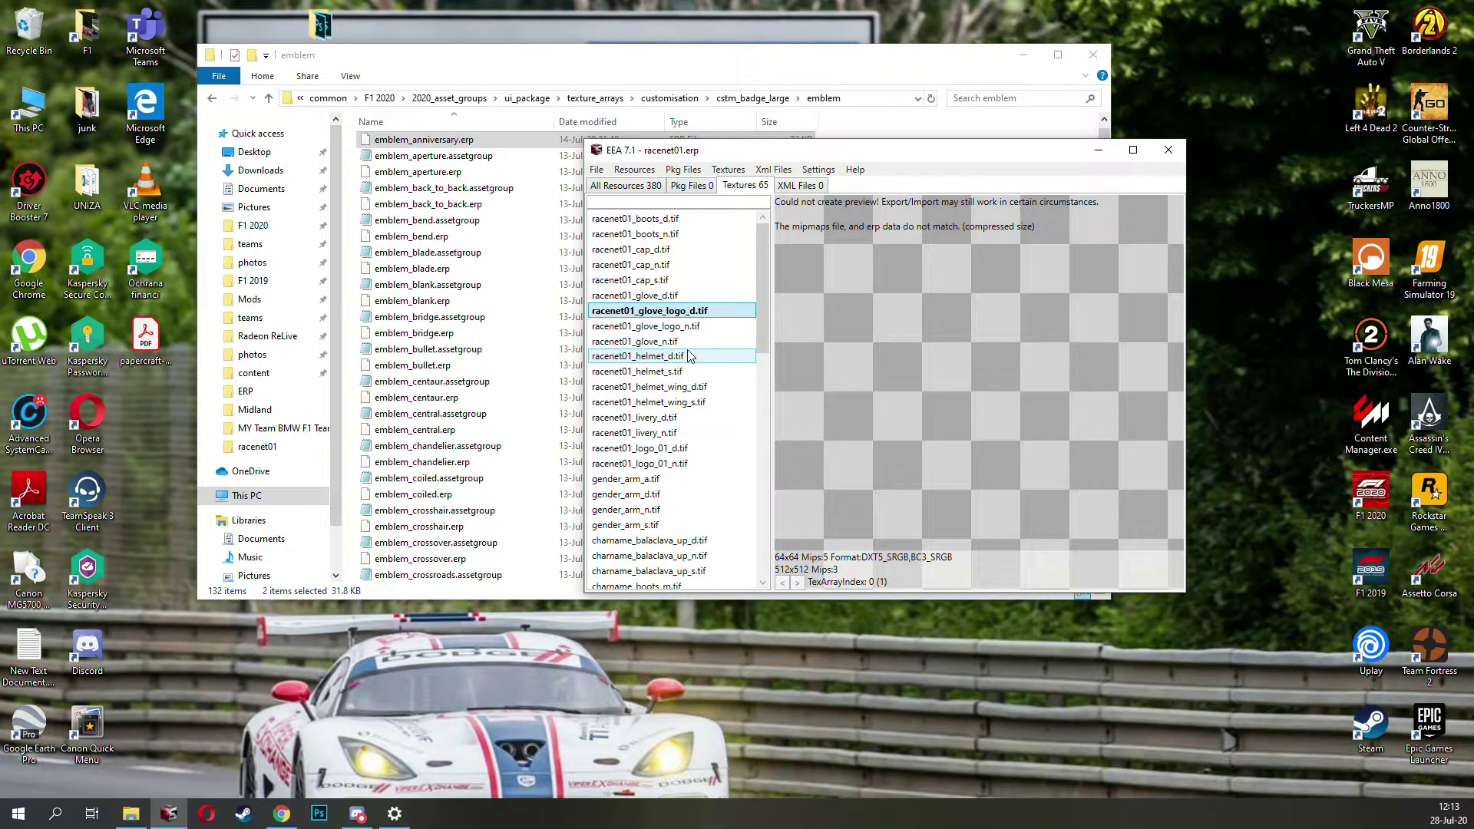
click(668, 357)
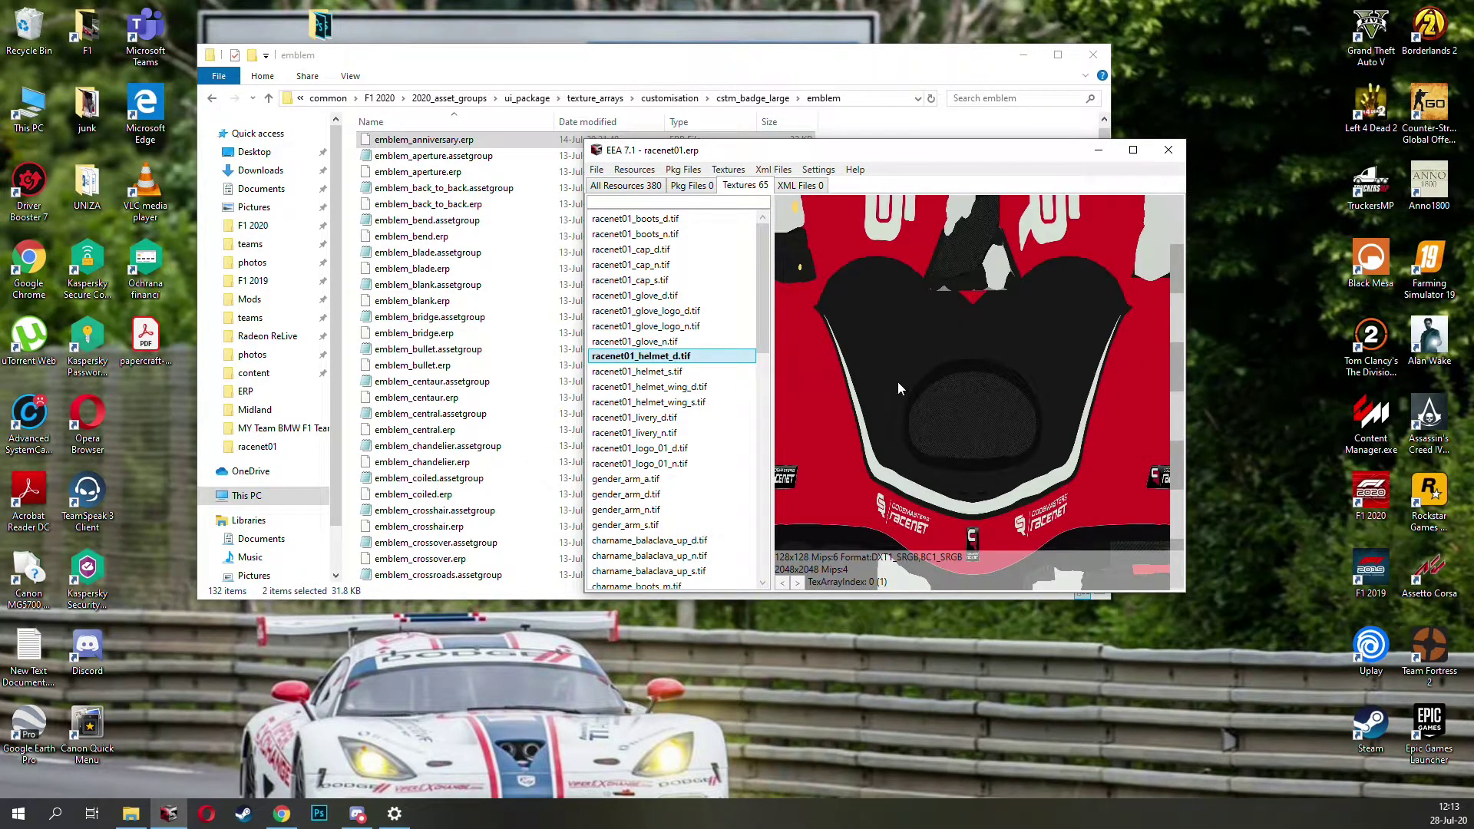
click(724, 417)
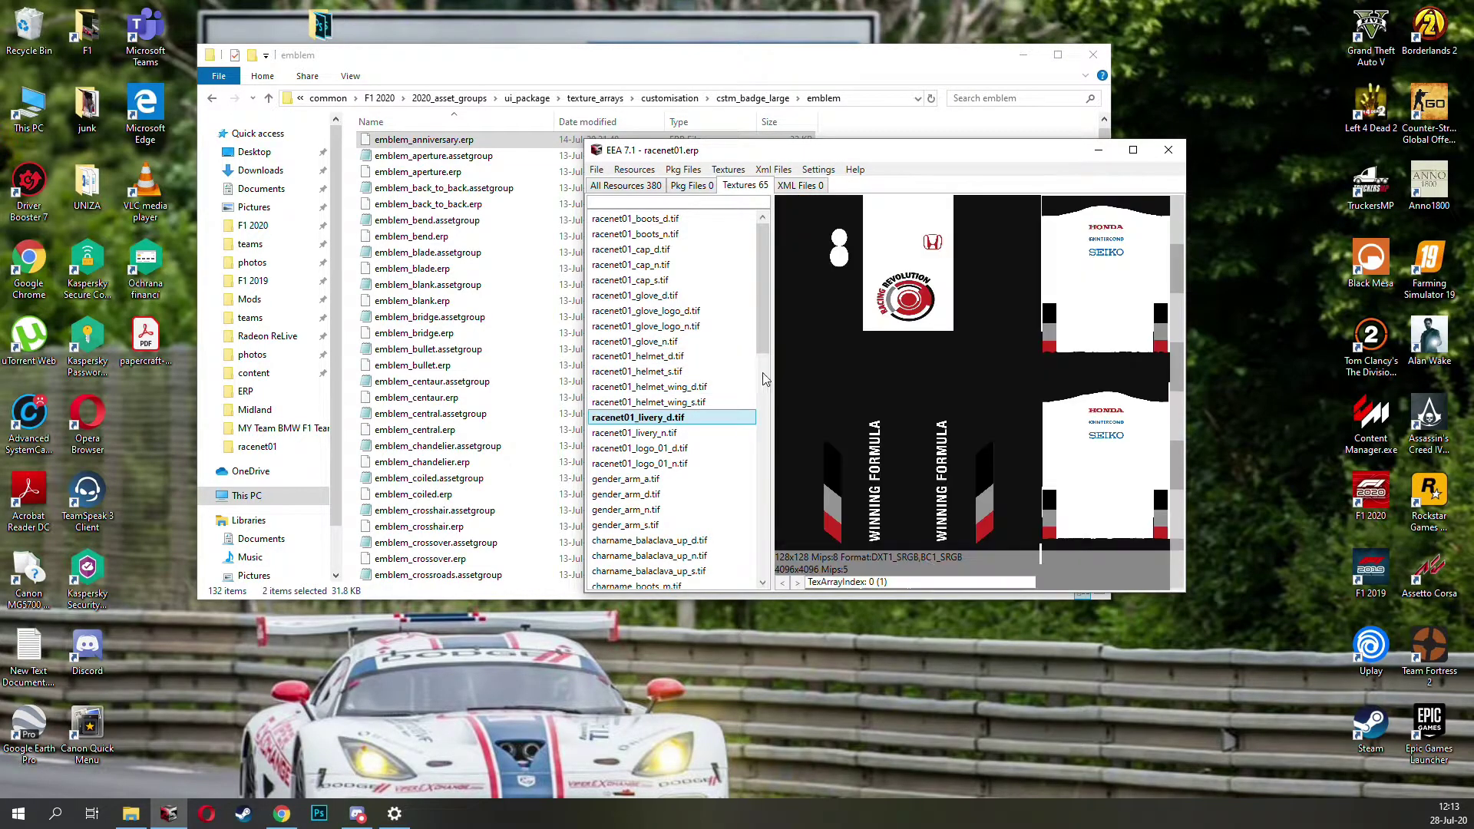
click(737, 174)
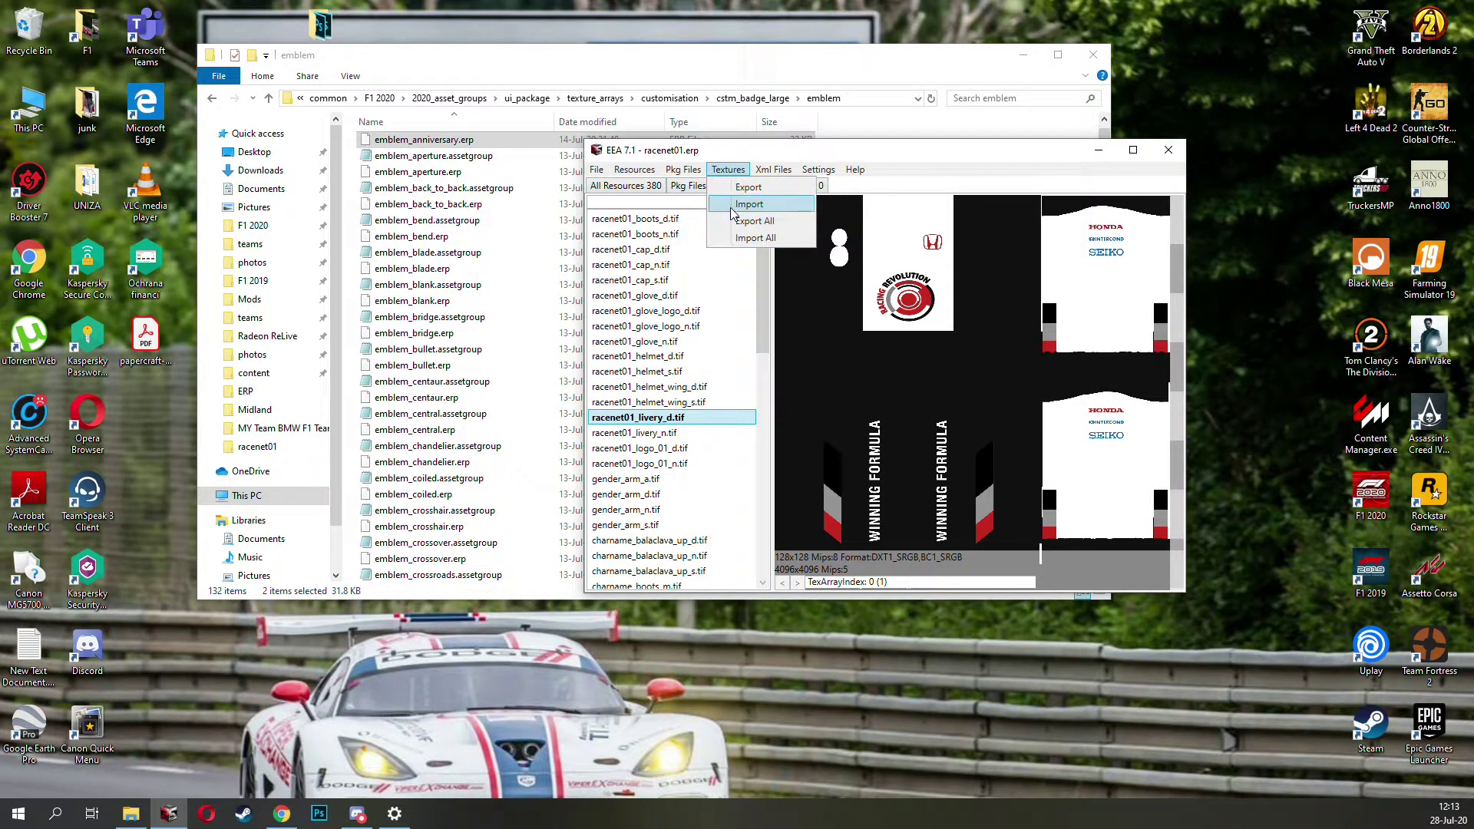
click(733, 223)
scroll(665, 566, up, 3)
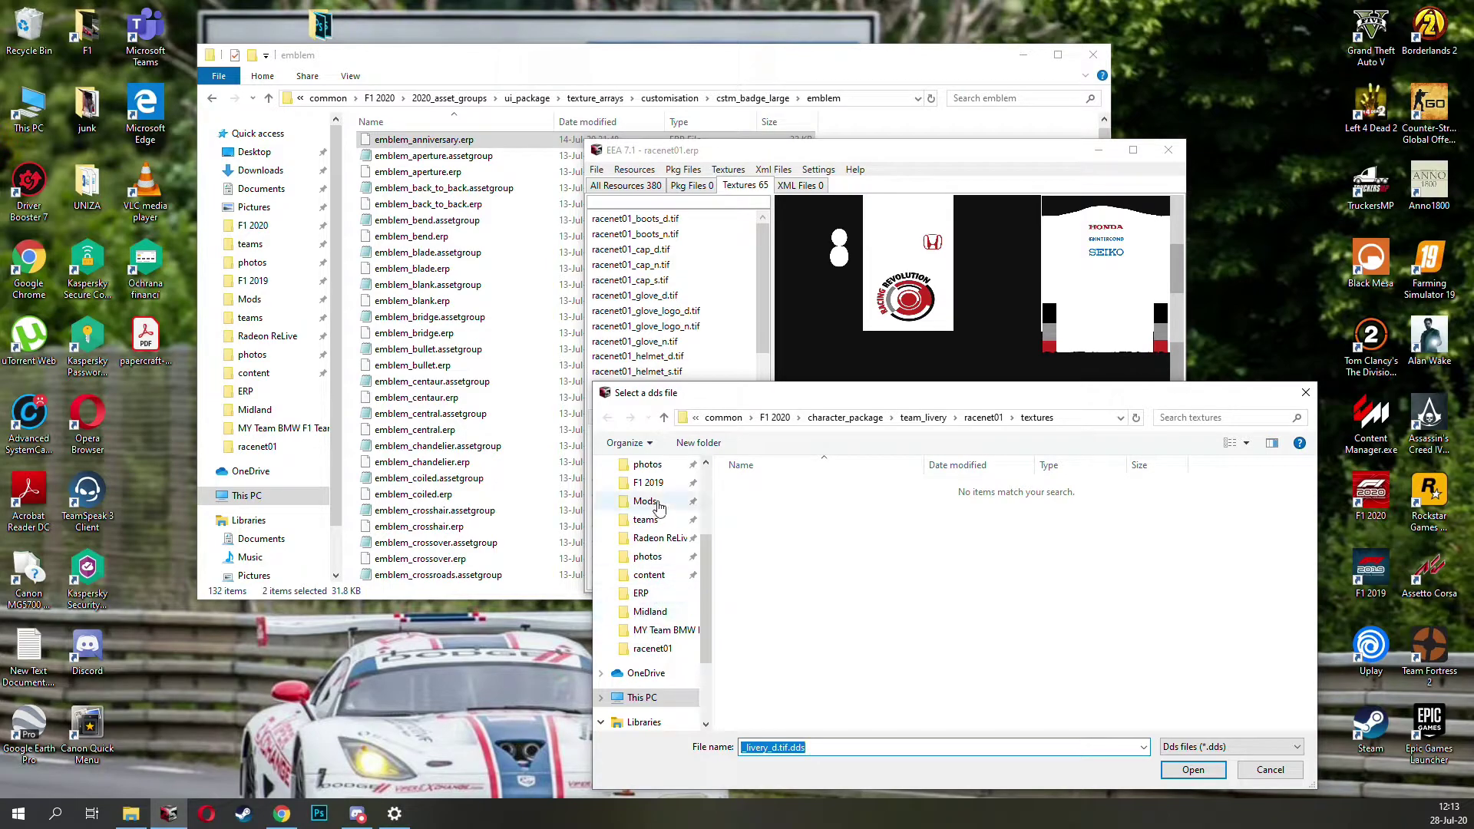
click(644, 465)
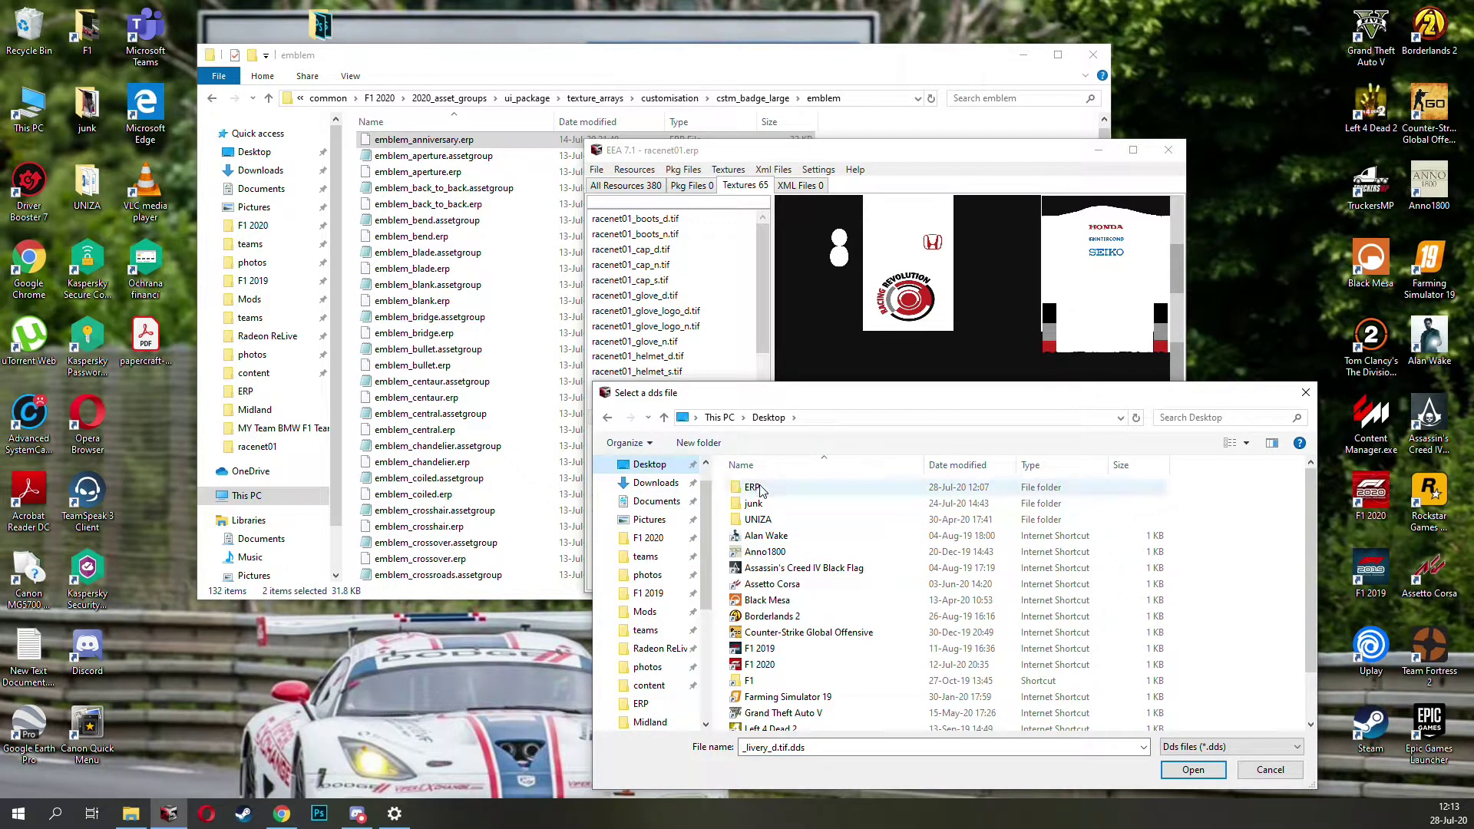
double_click(764, 492)
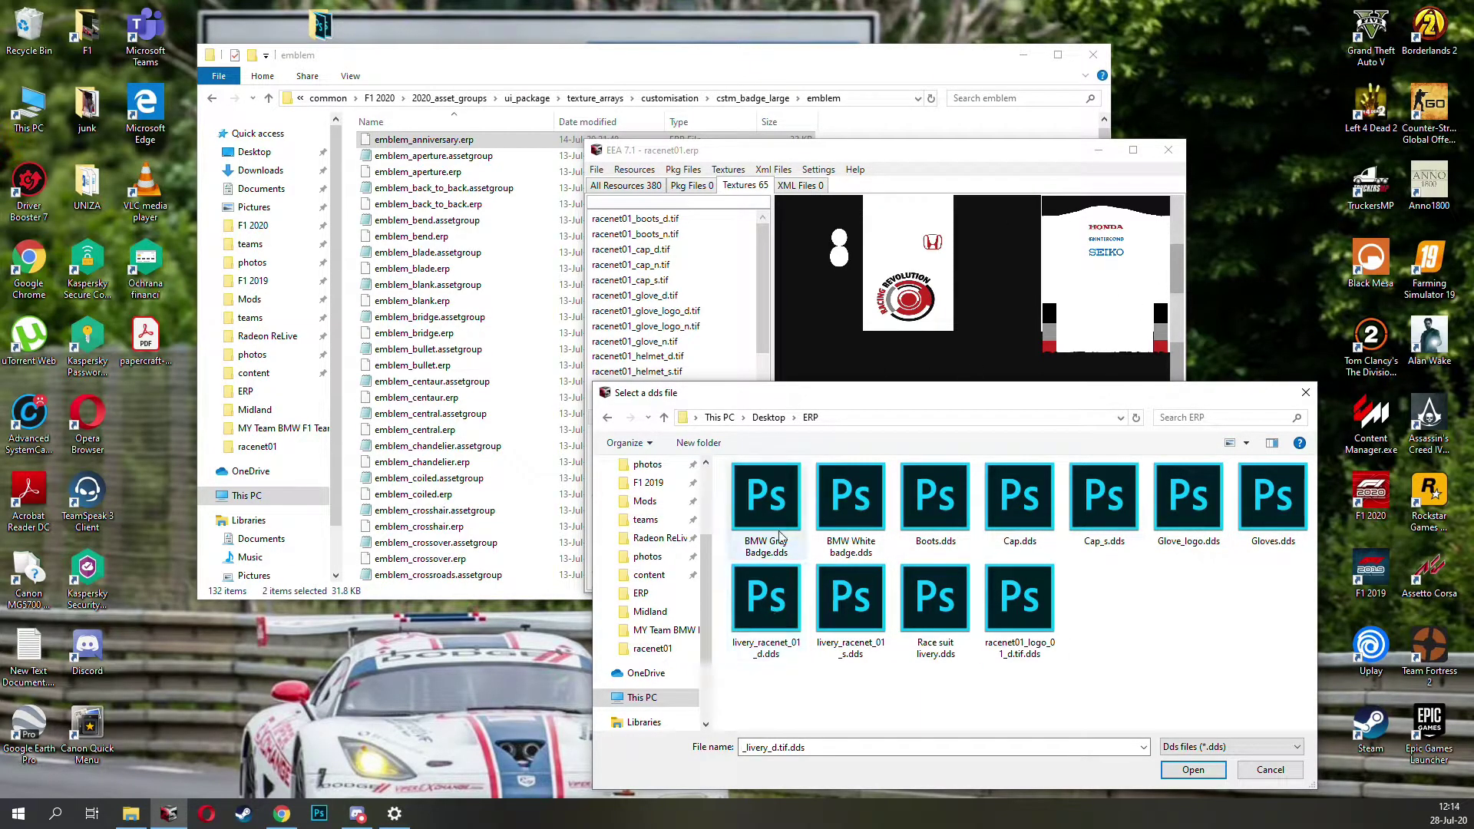
double_click(936, 606)
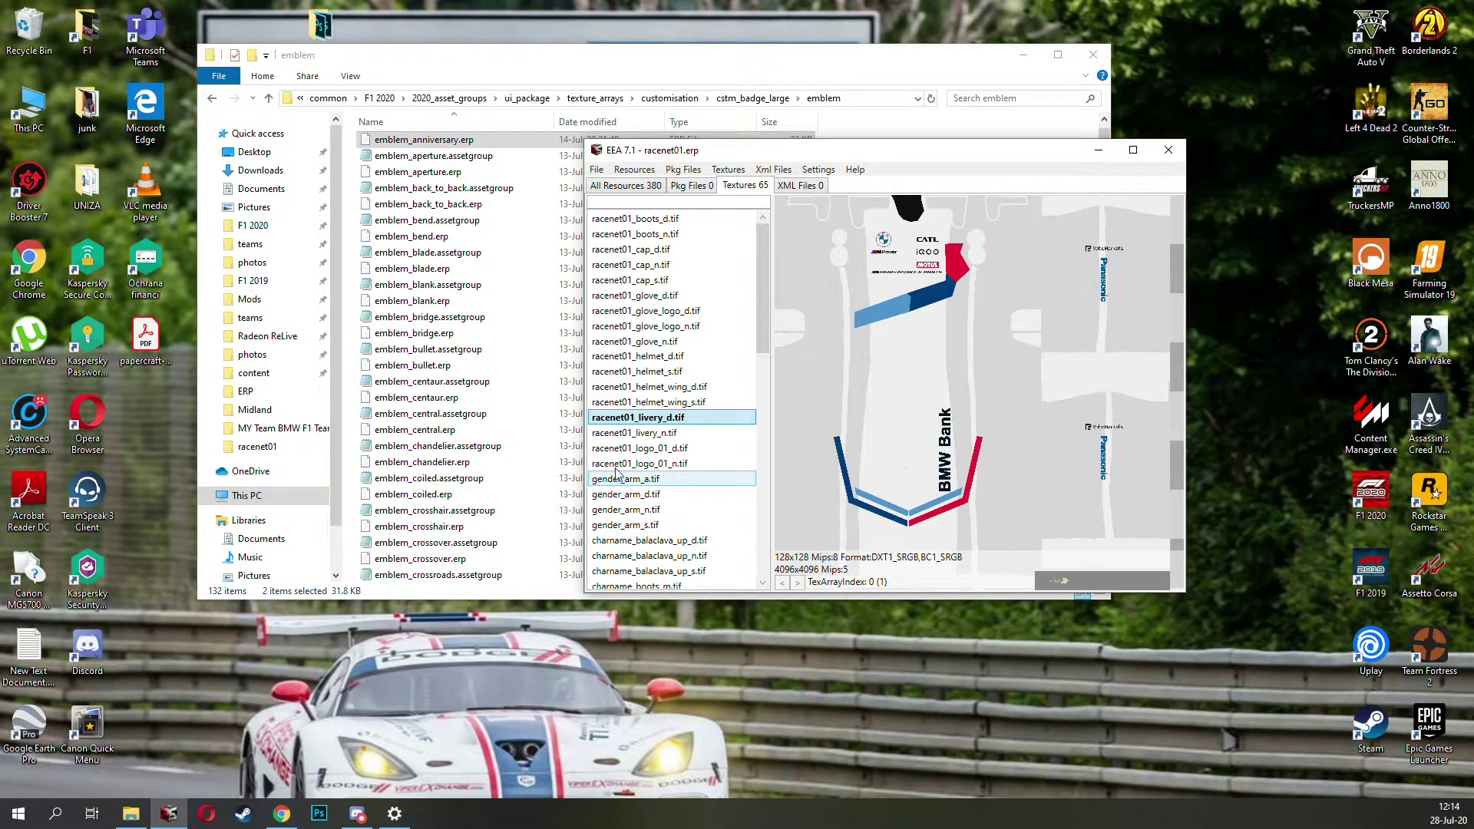
Step: Import racenet01_logo_01_d.tif.dds from the desktop ERP folder into the racenet01_logo_01_d.tif texture
click(653, 449)
click(727, 169)
click(761, 209)
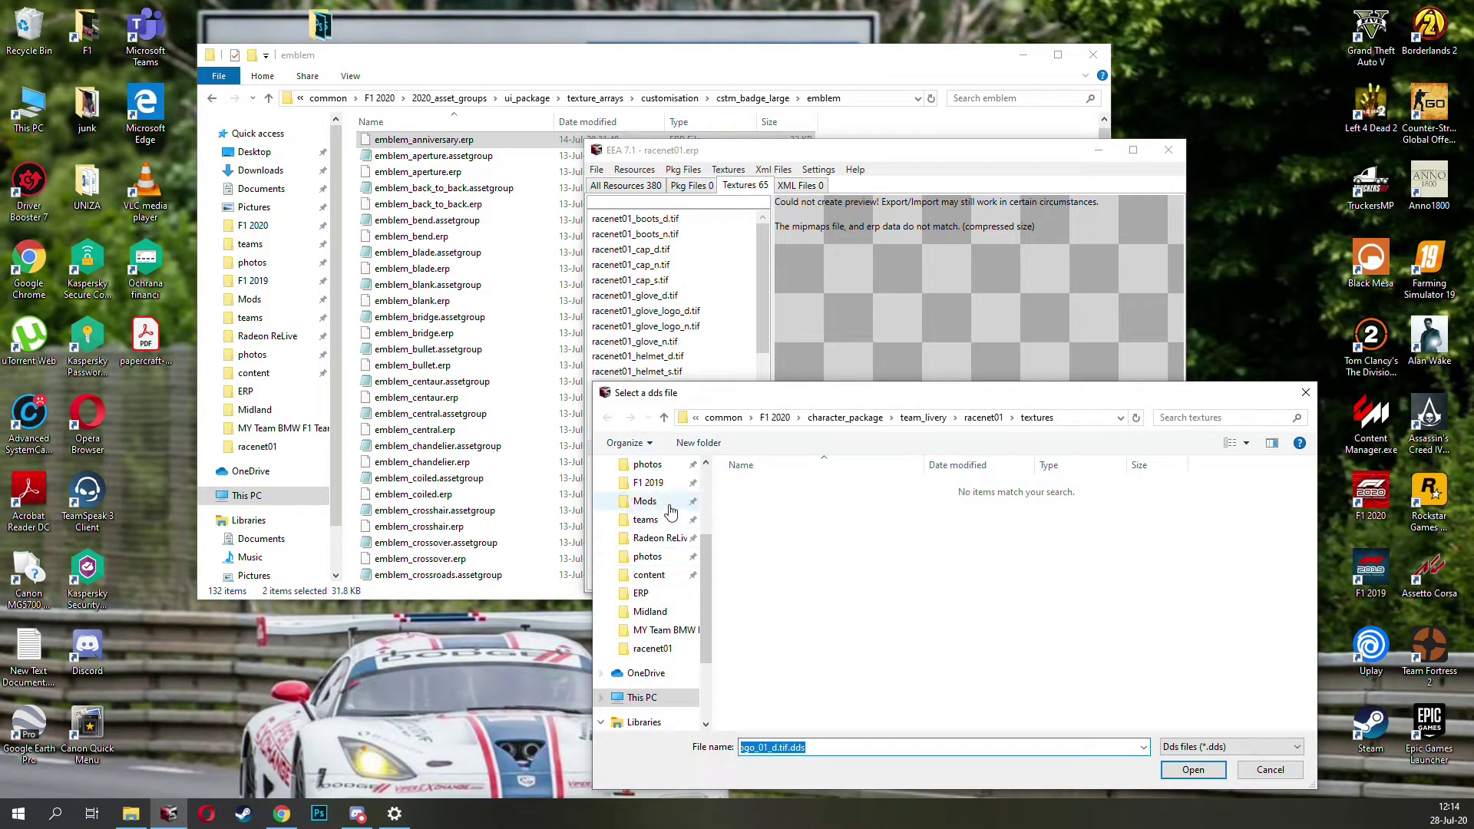
scroll(652, 537, up, 3)
click(650, 494)
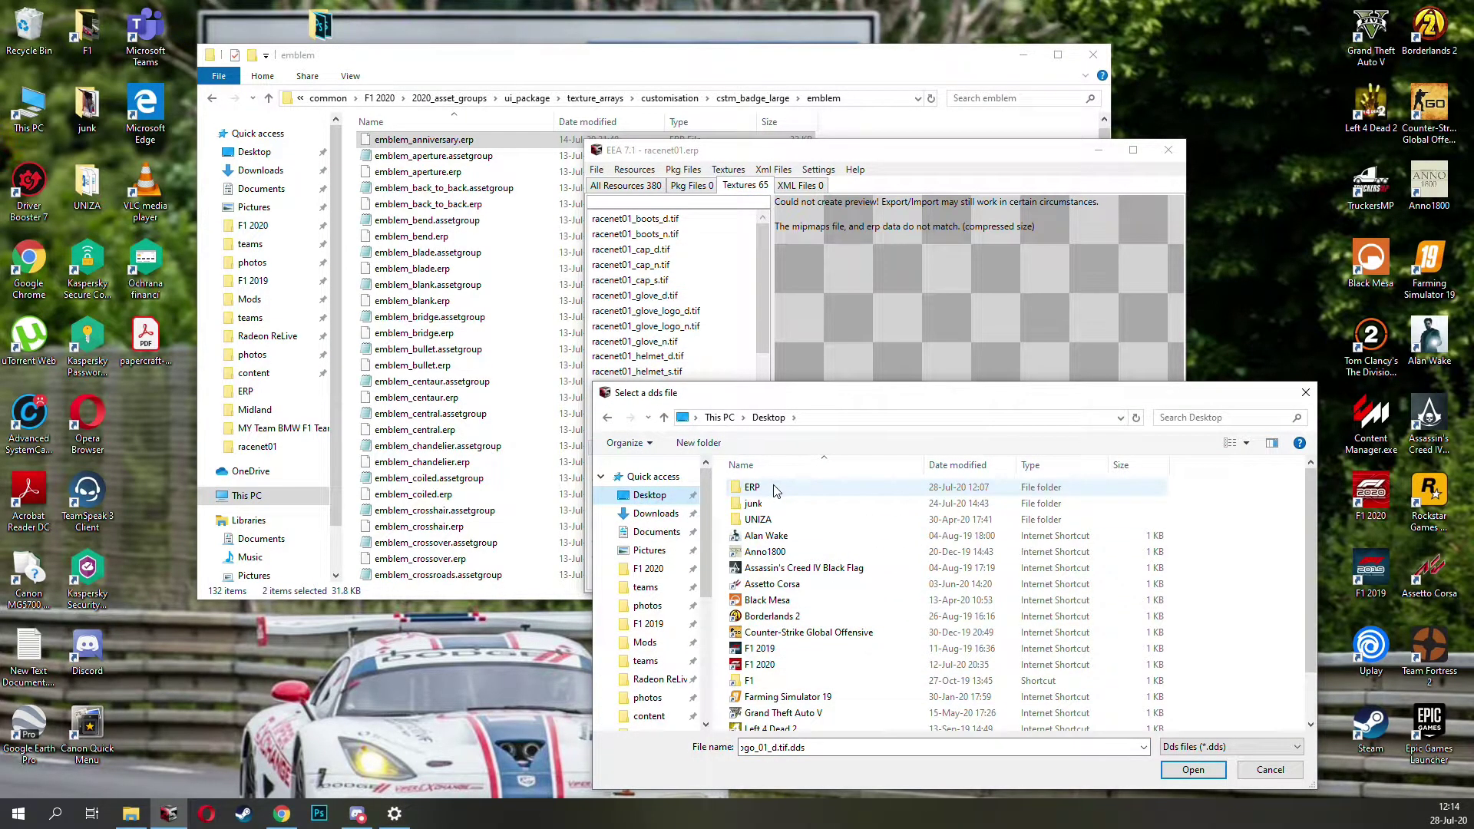
double_click(883, 488)
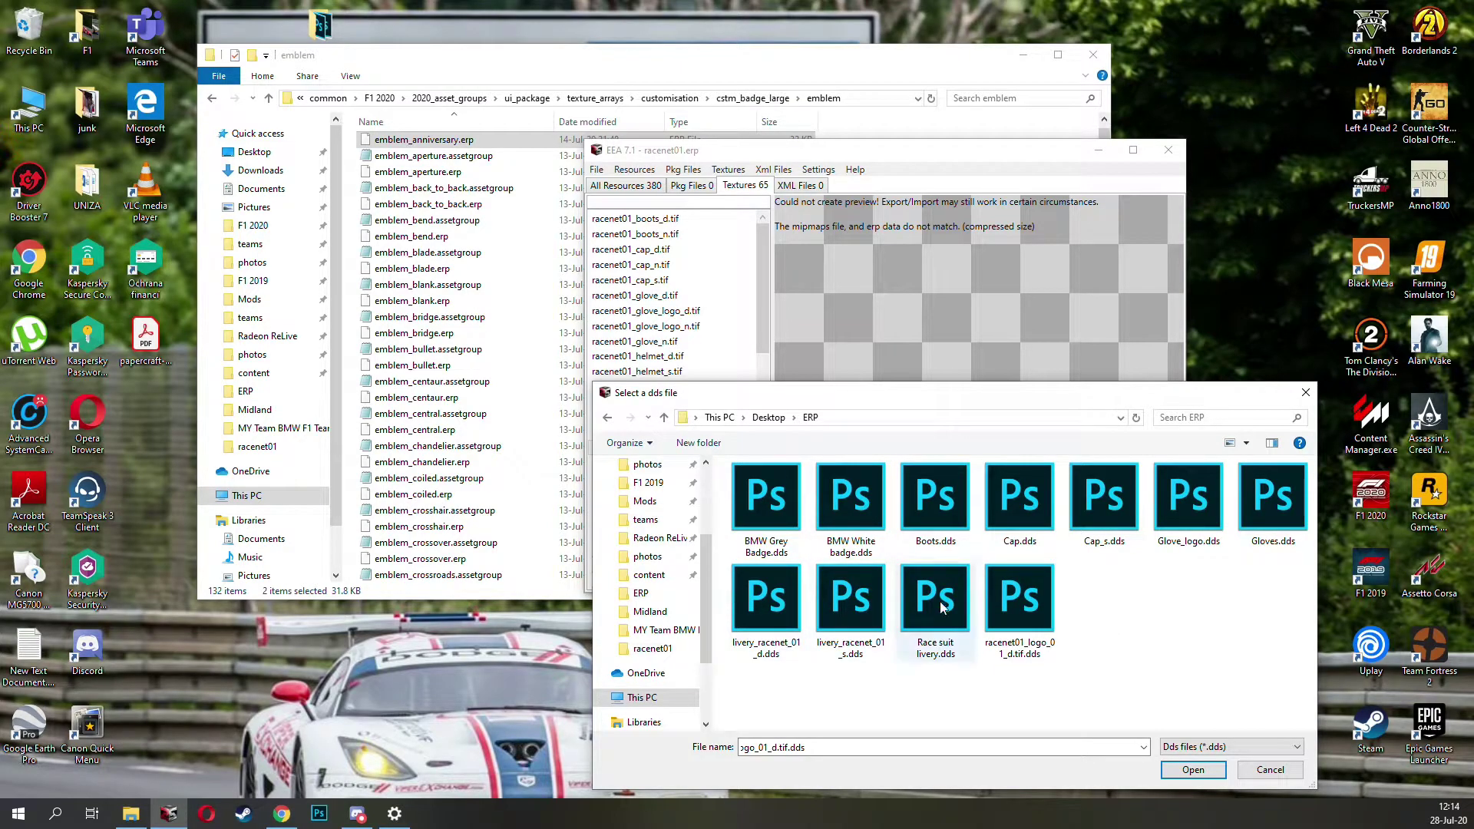
drag(872, 398, 1022, 398)
double_click(1188, 633)
key(Return)
key(Return)
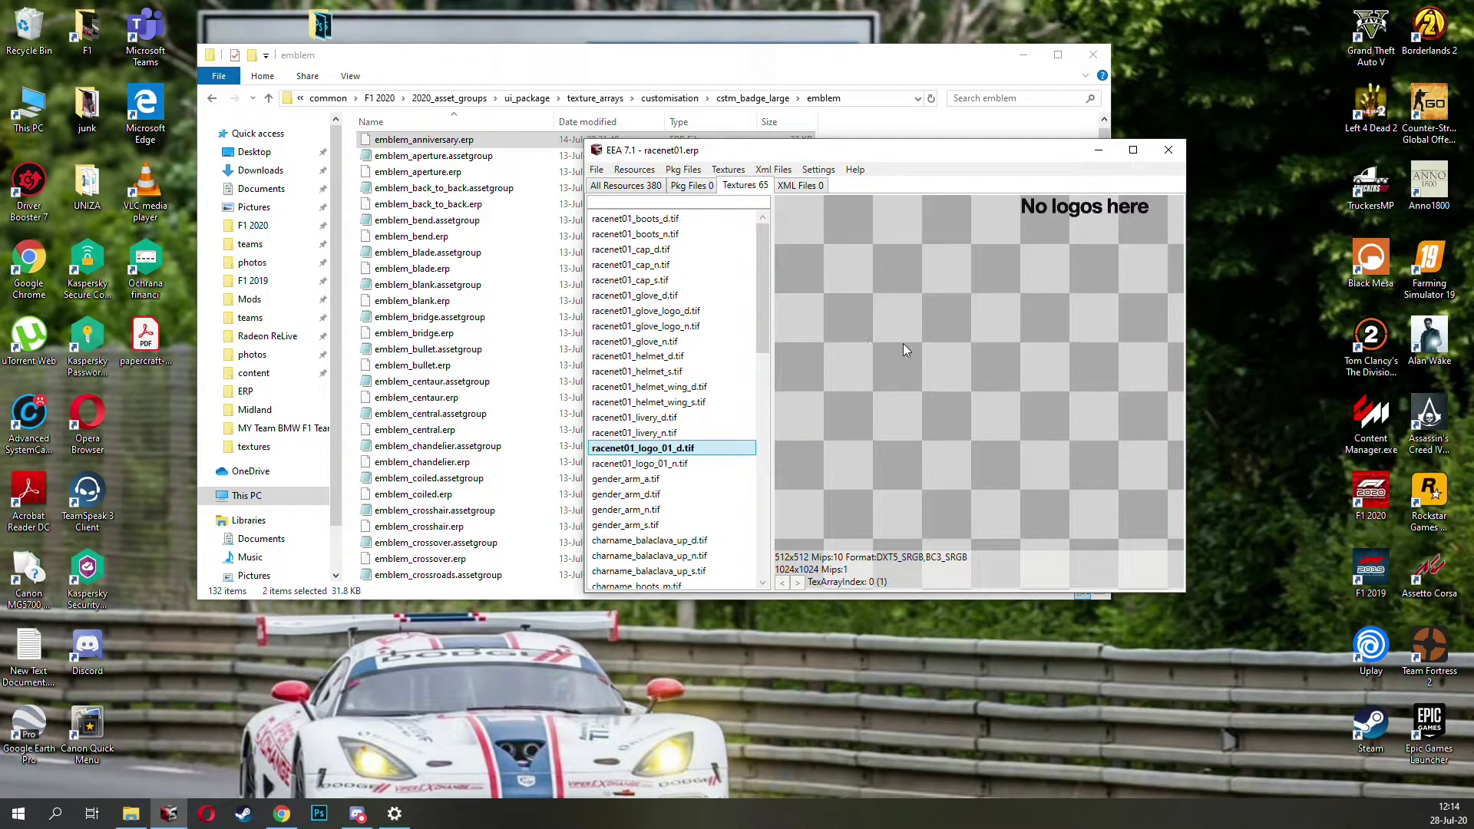
Step: Close the racenet01 archive, relaunch Ego ERP Archiver and open ferrari.erp from the teams folder
click(1168, 150)
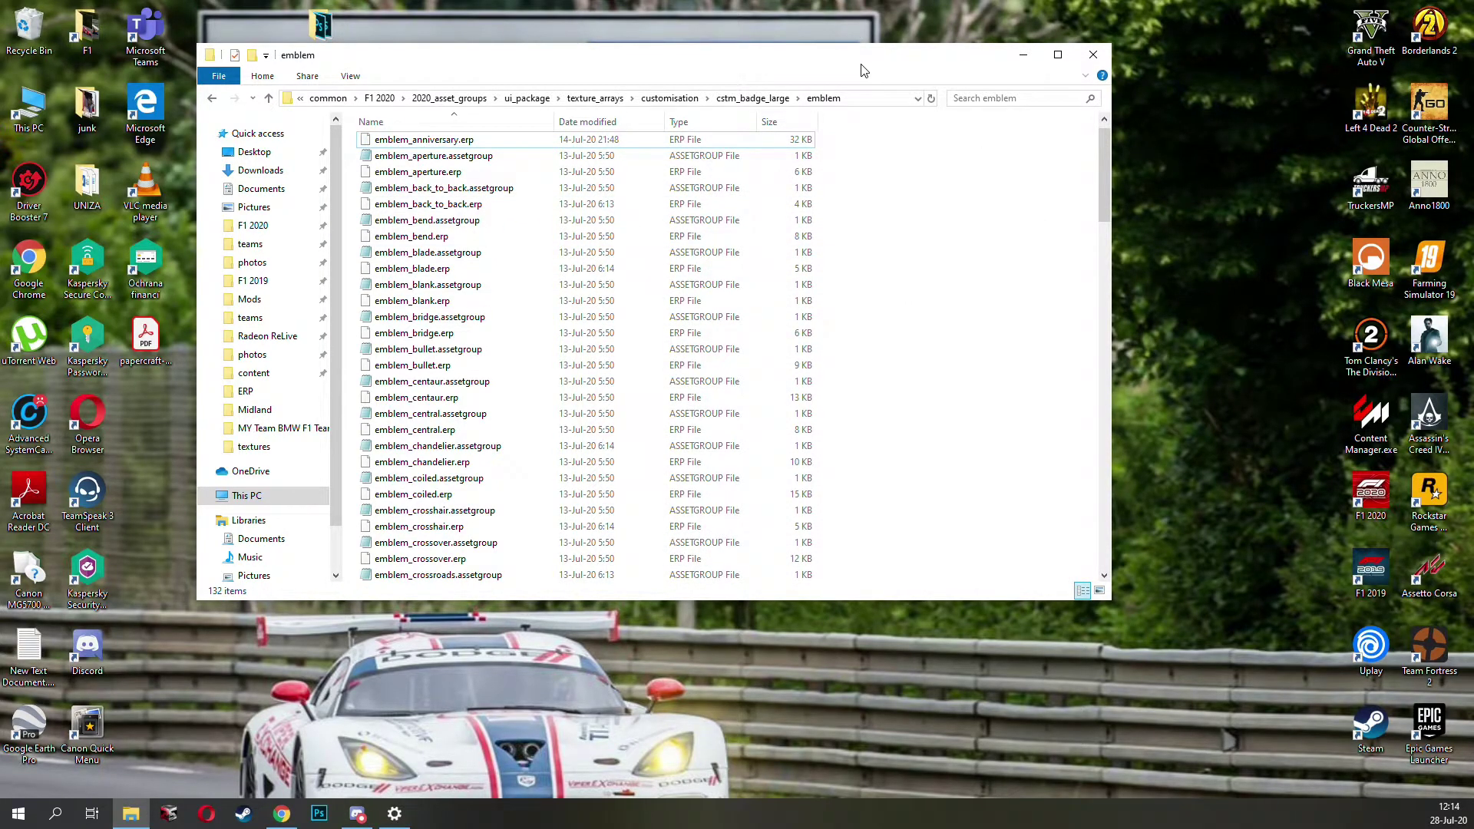
drag(862, 68, 927, 80)
click(170, 812)
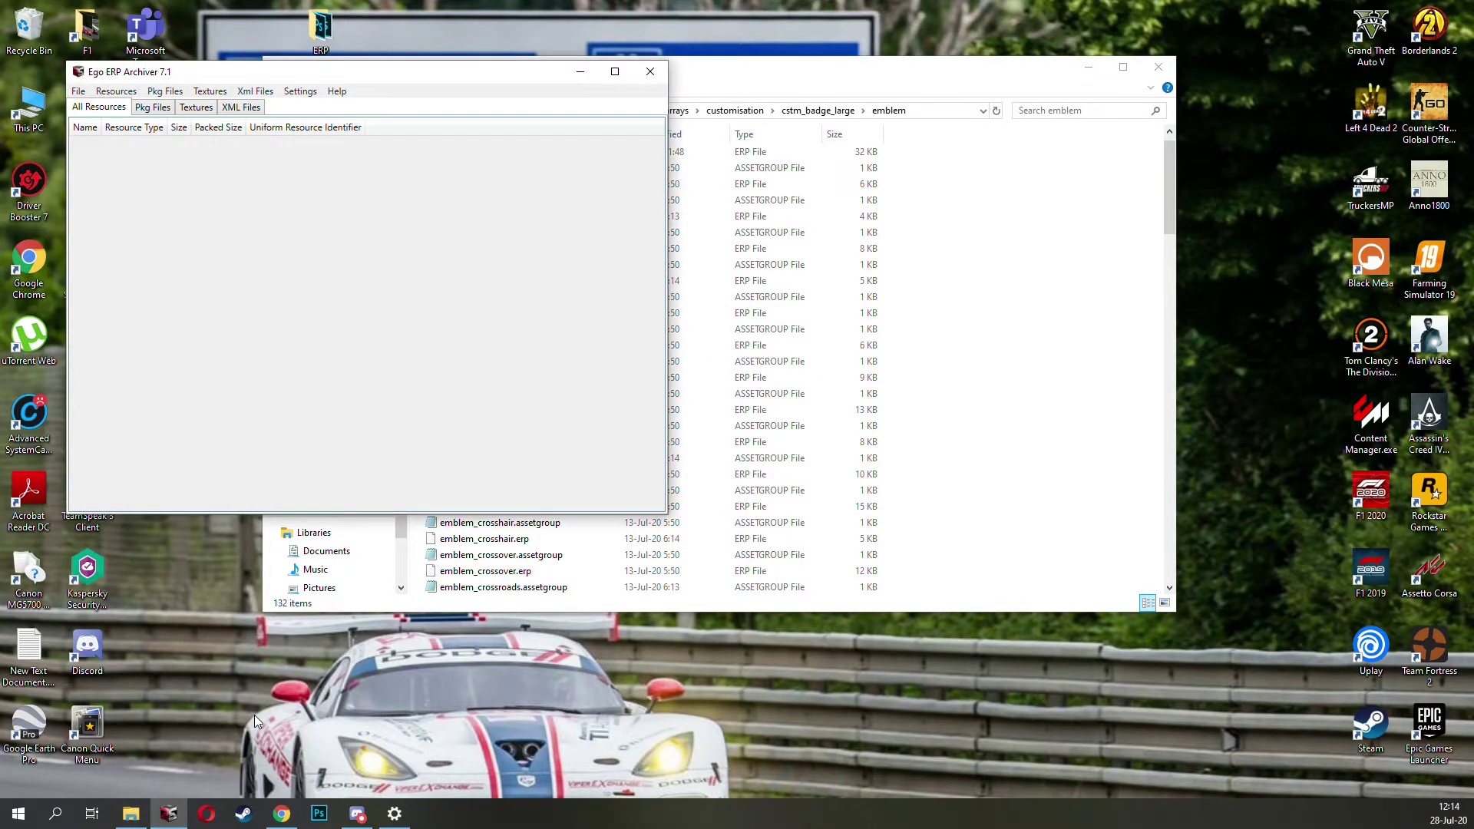
key(ctrl+o)
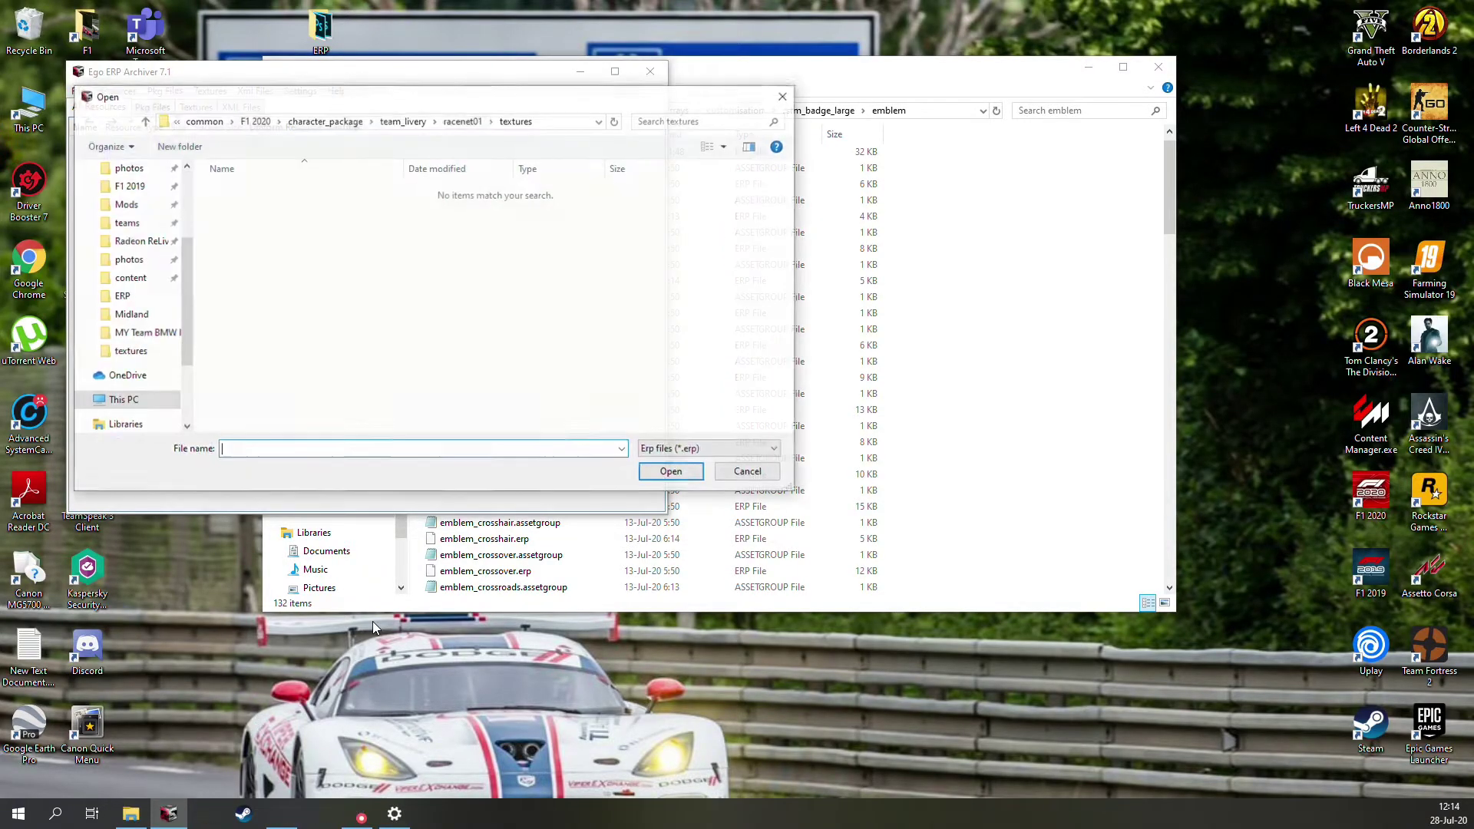
drag(465, 102, 683, 135)
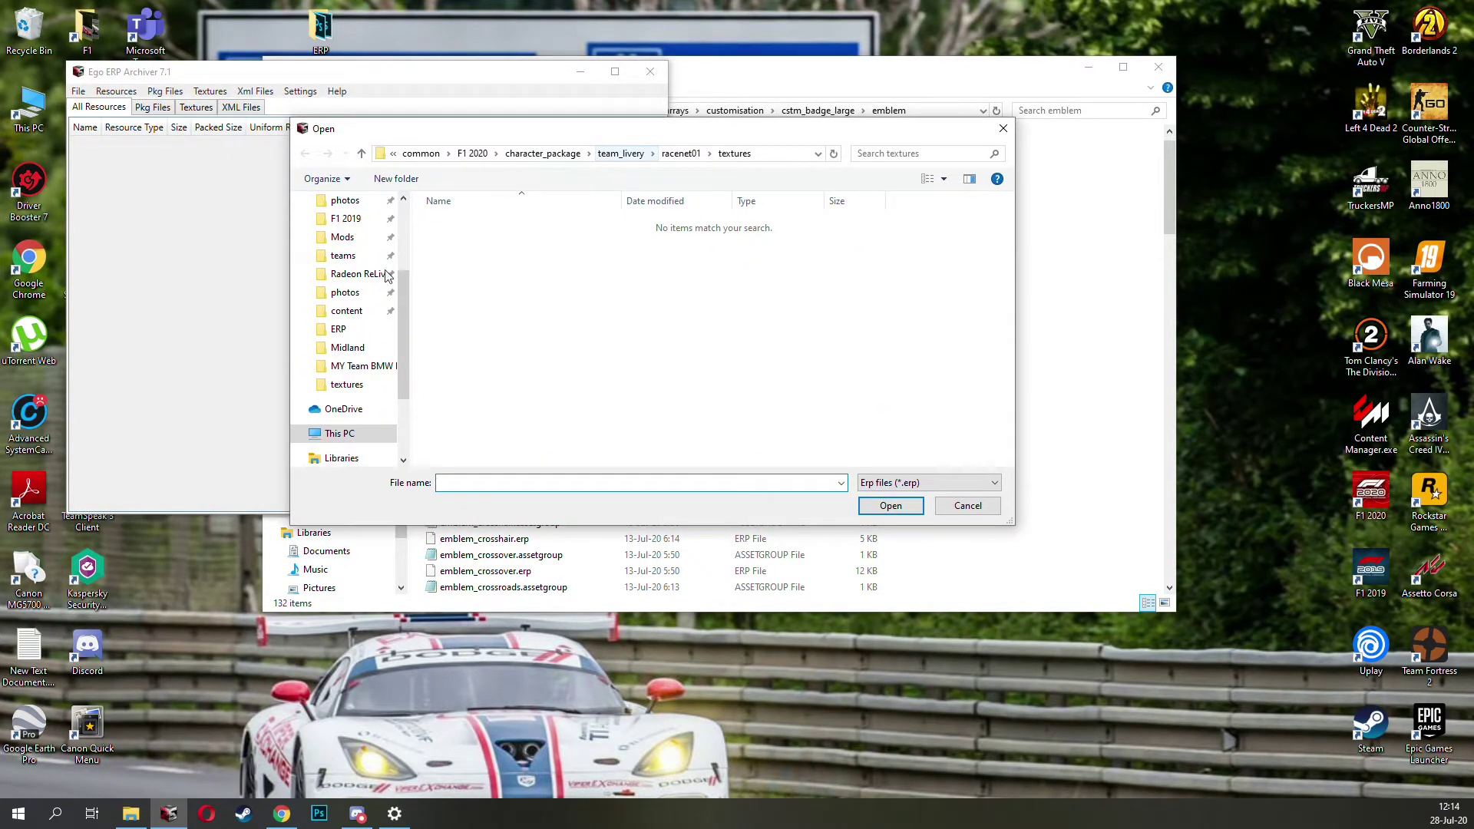
scroll(387, 276, up, 3)
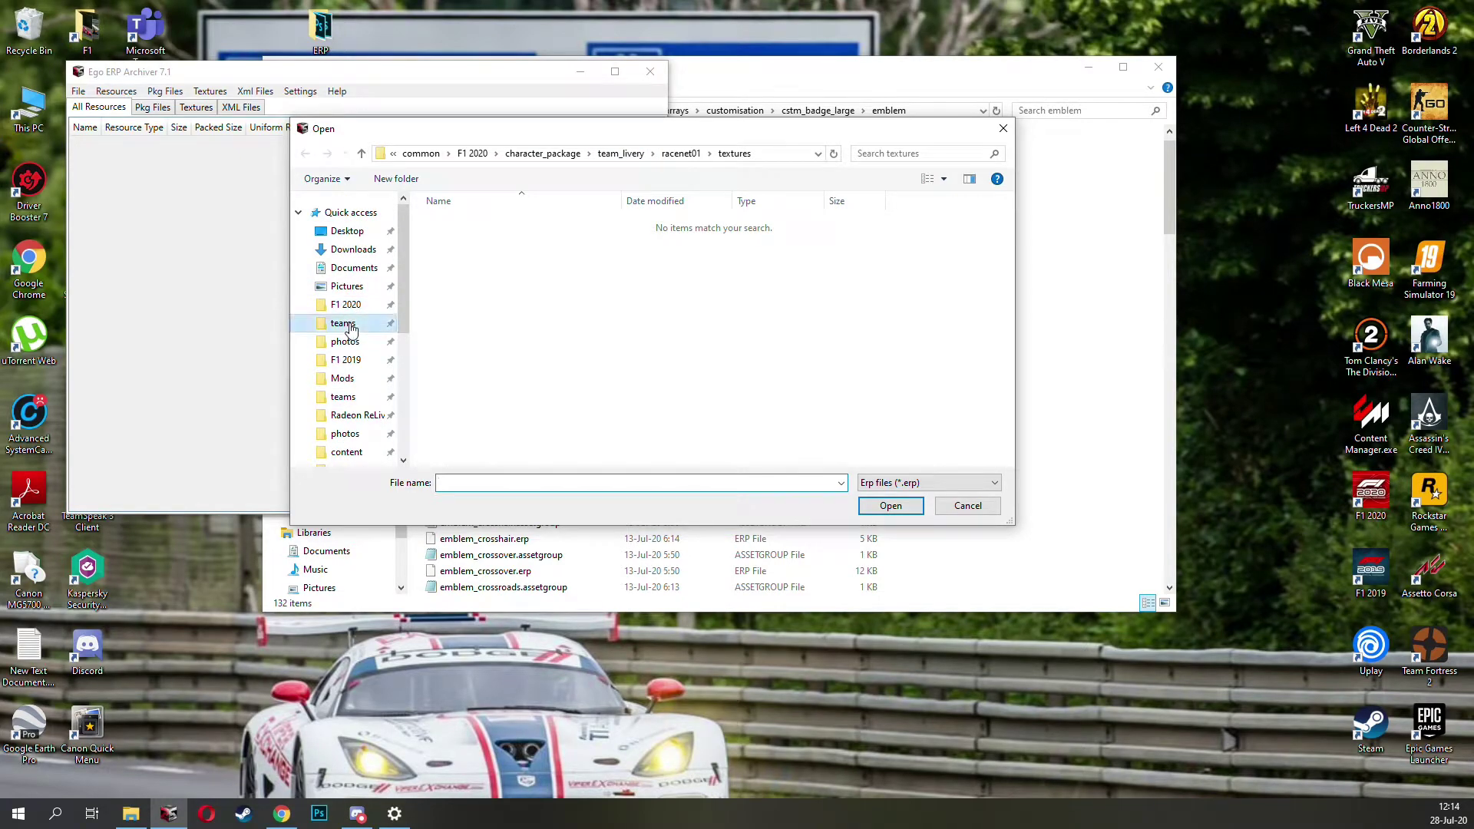
click(342, 323)
double_click(460, 229)
double_click(465, 228)
click(476, 228)
double_click(475, 227)
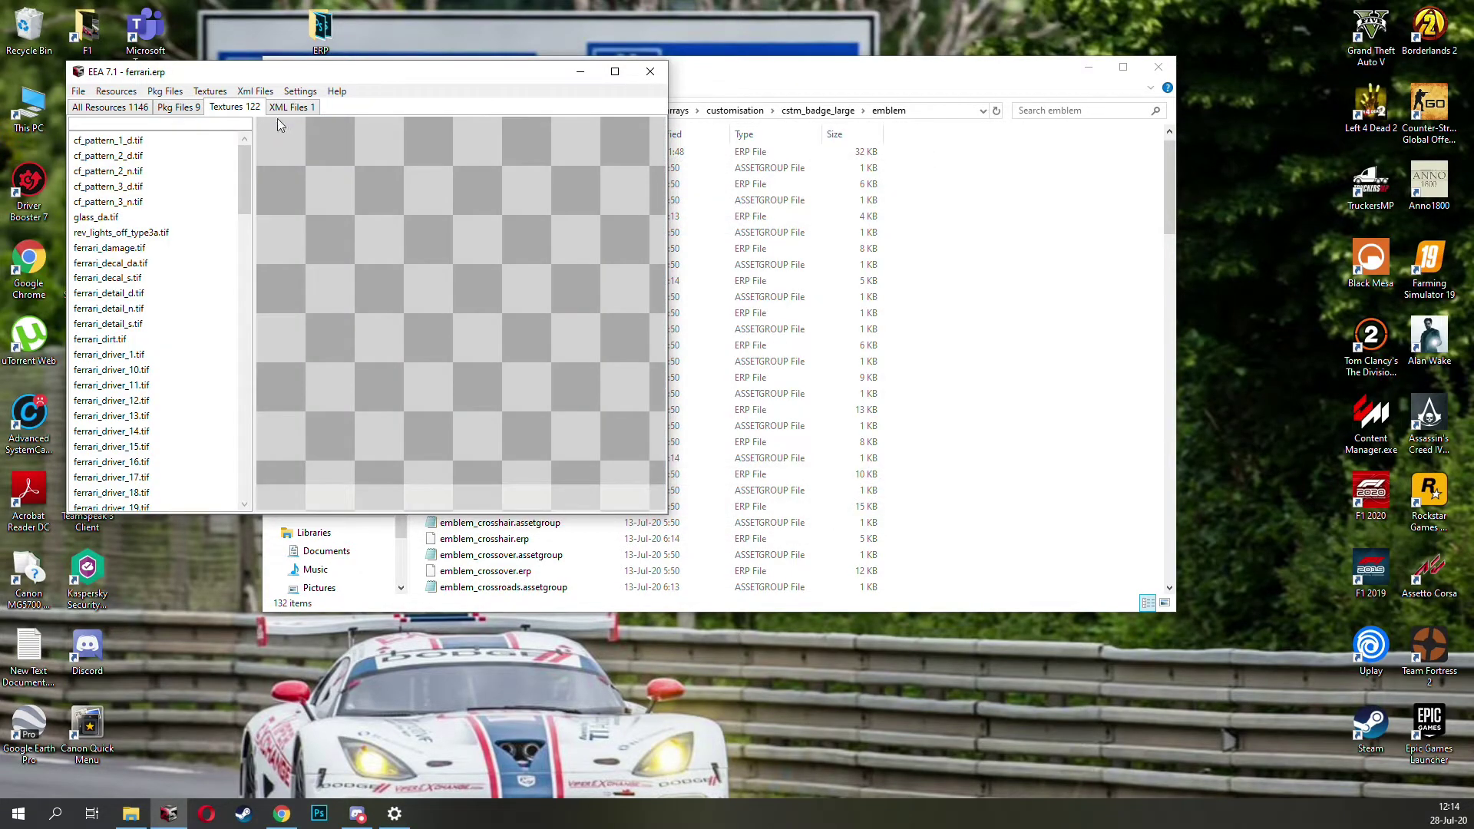
Step: Preview the ferrari_paint_d.tif texture in the ferrari.erp archive
drag(411, 83, 802, 158)
scroll(559, 303, down, 11)
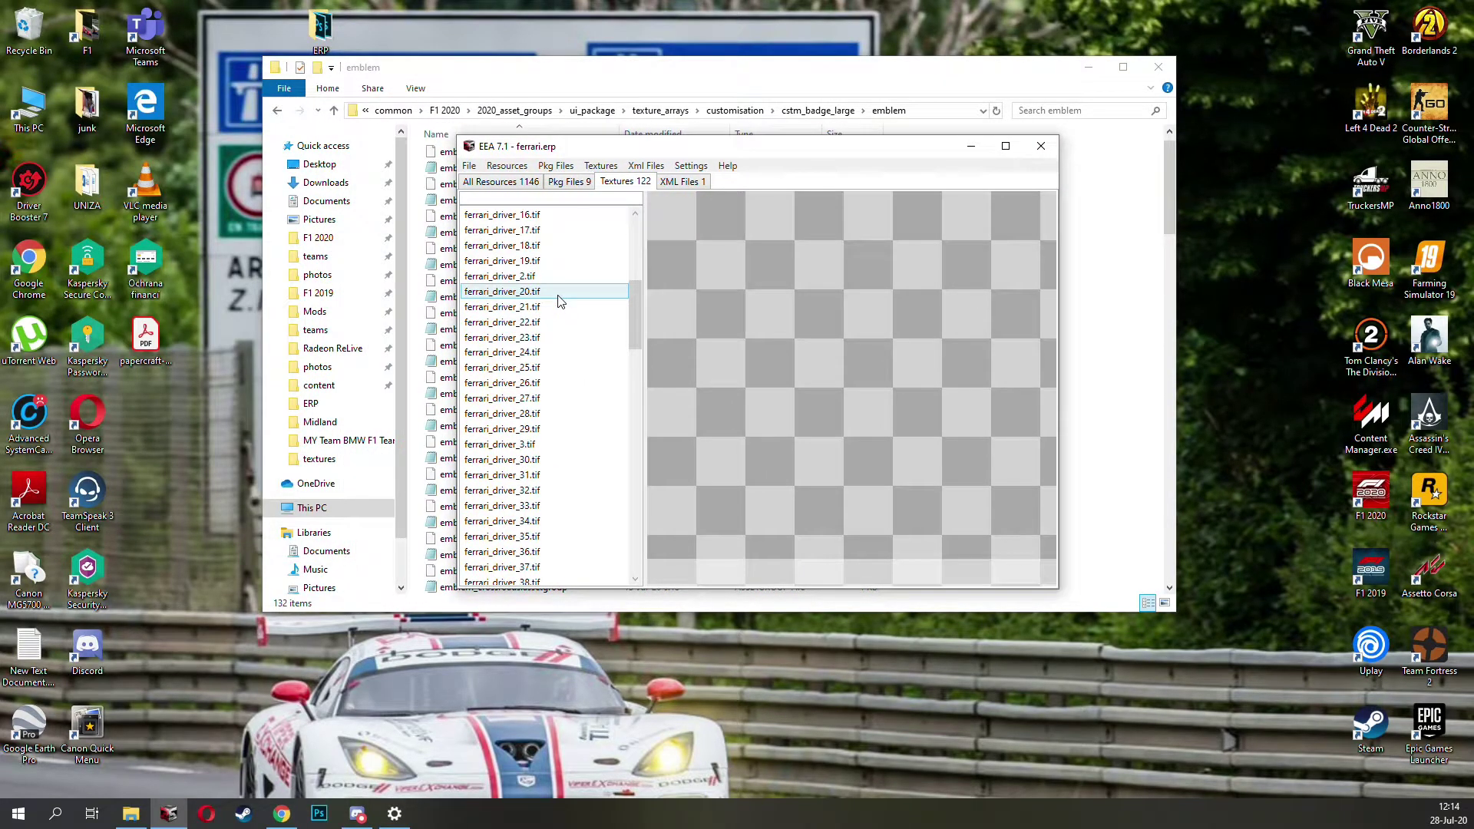
scroll(562, 411, down, 20)
click(526, 444)
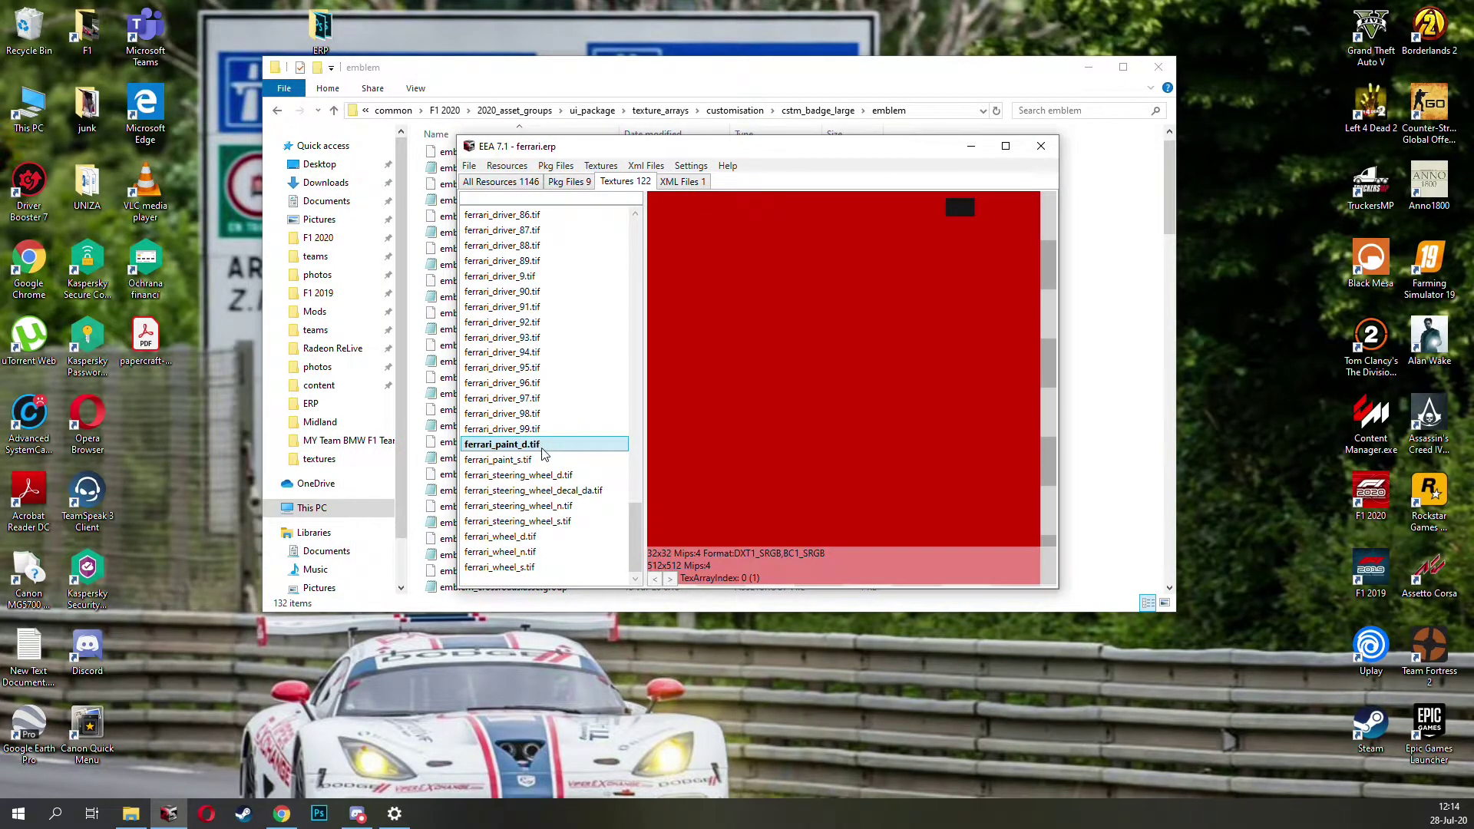
Step: Preview the ferrari_paint_s.tif and ferrari_decal_da.tif textures in ferrari.erp
click(526, 459)
click(527, 444)
click(548, 460)
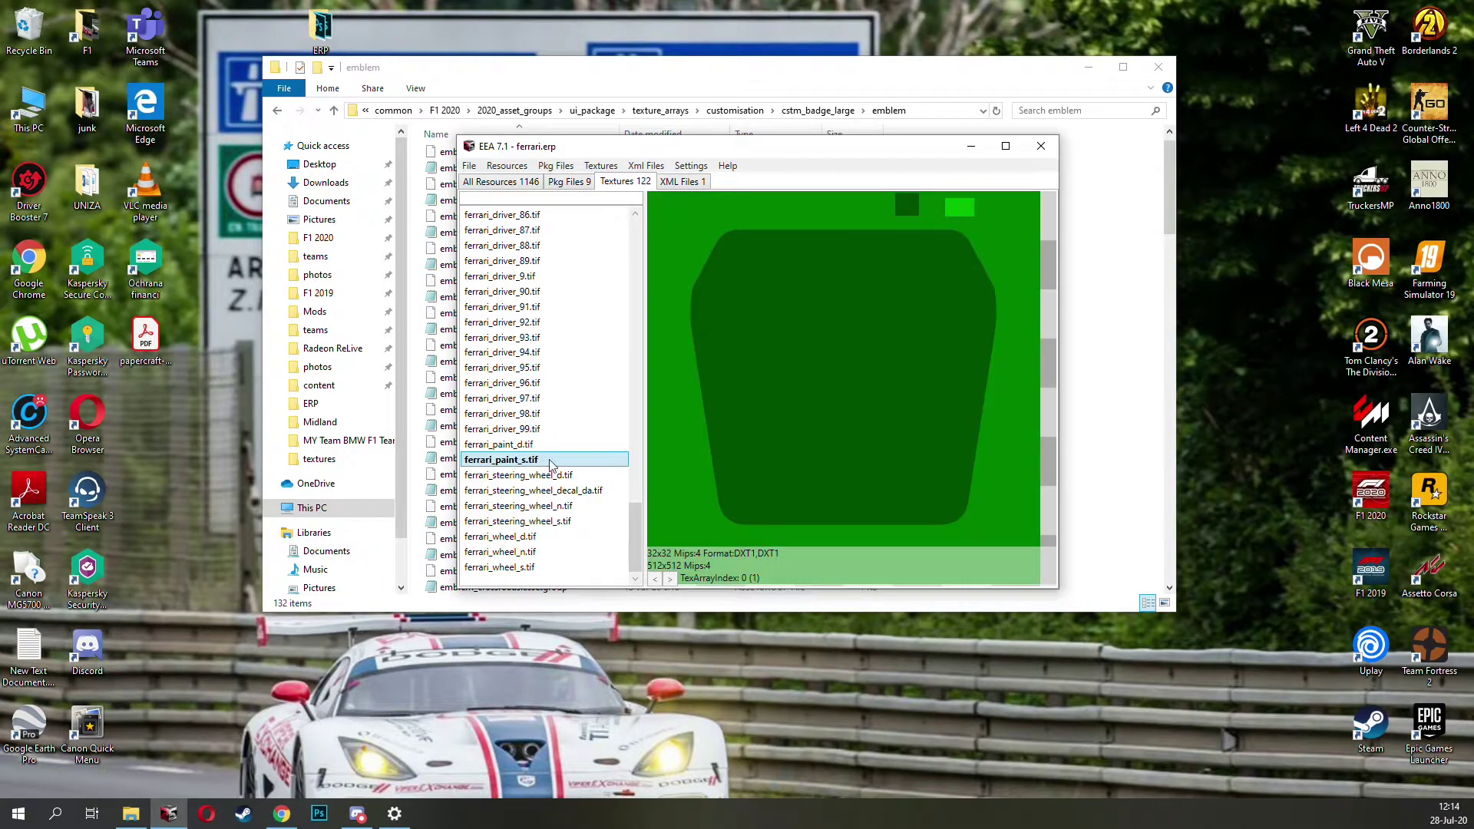
scroll(492, 393, up, 20)
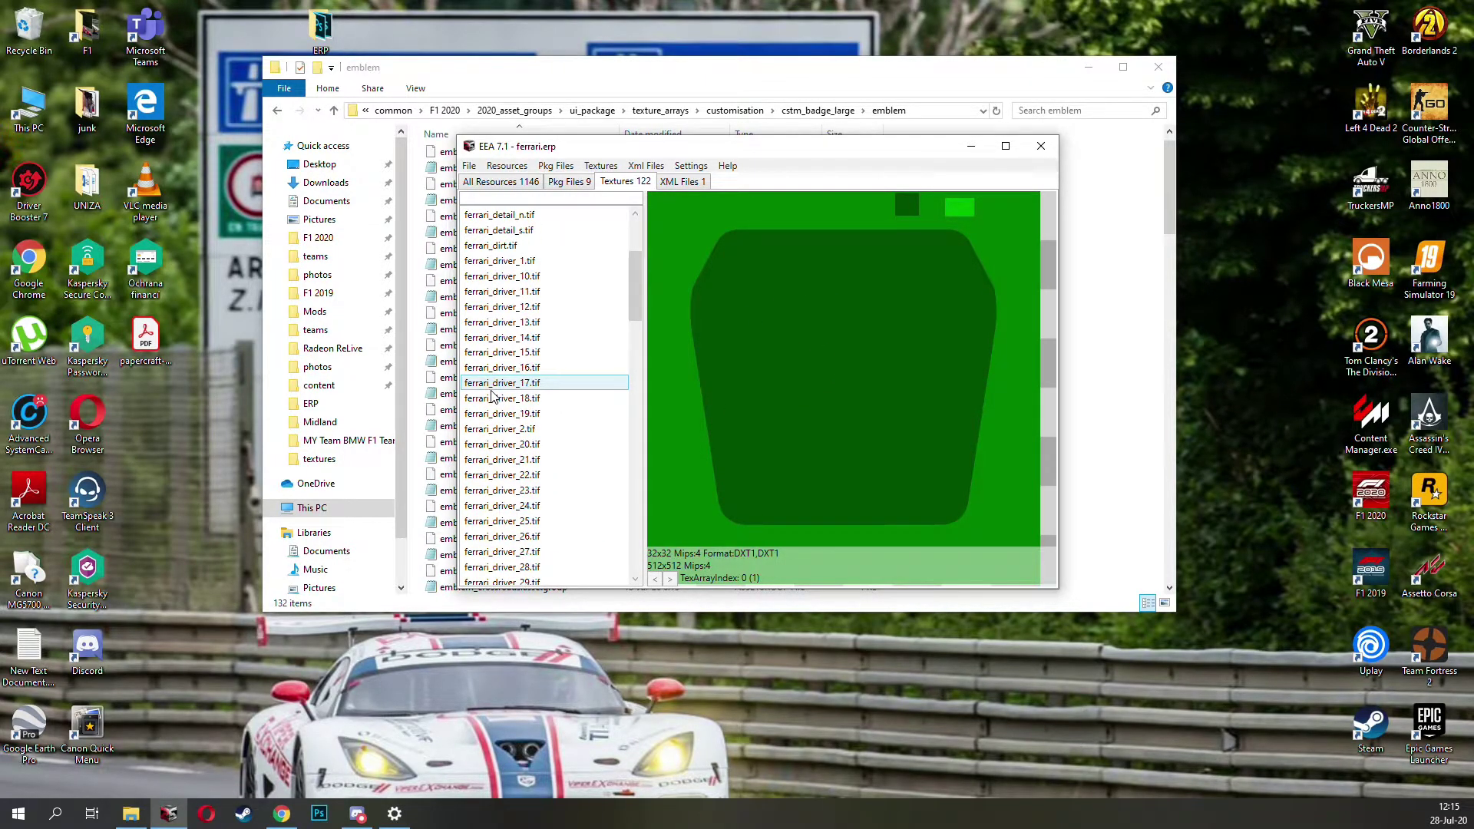
scroll(528, 374, up, 6)
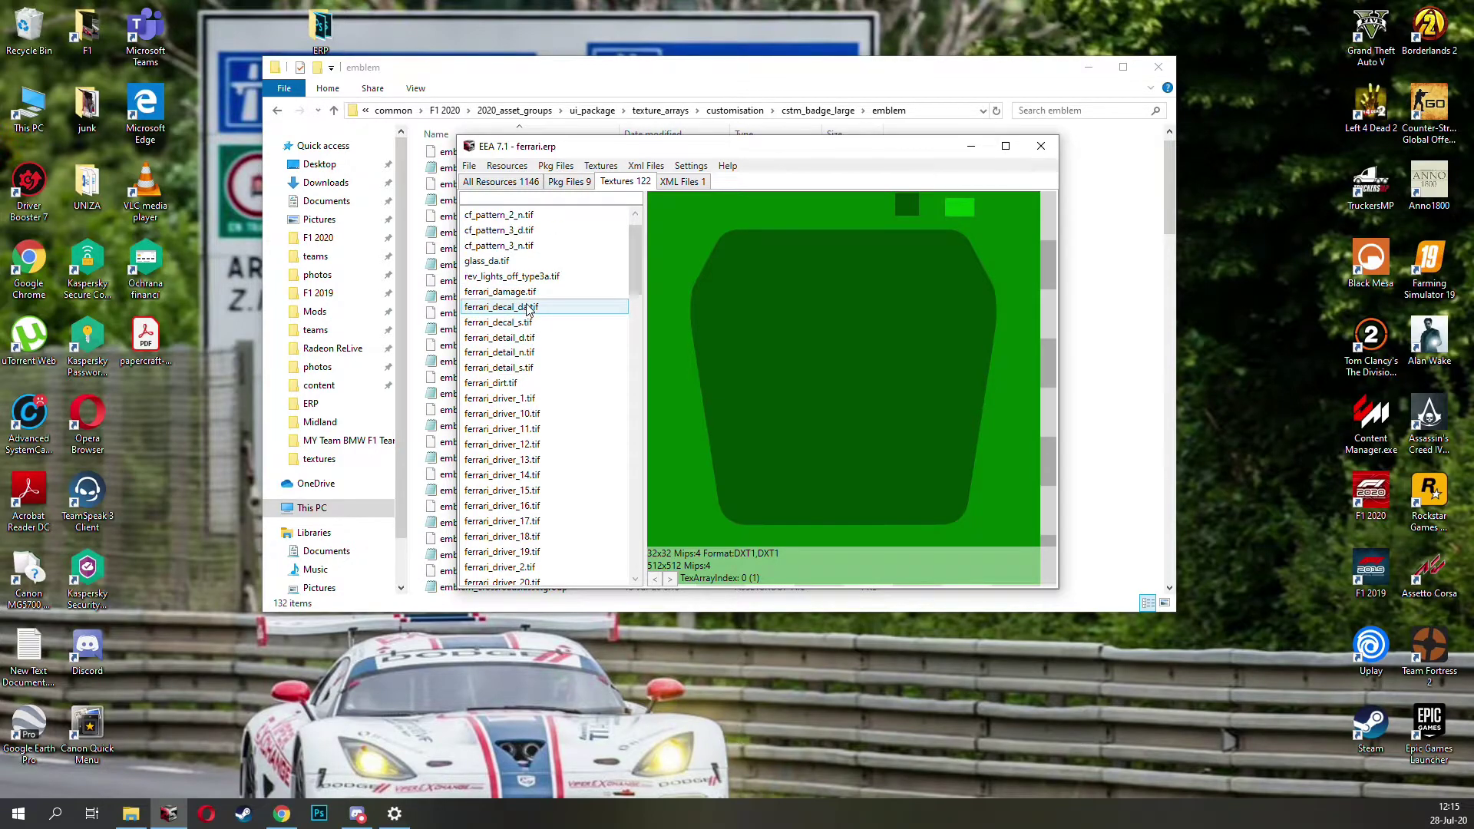
click(531, 308)
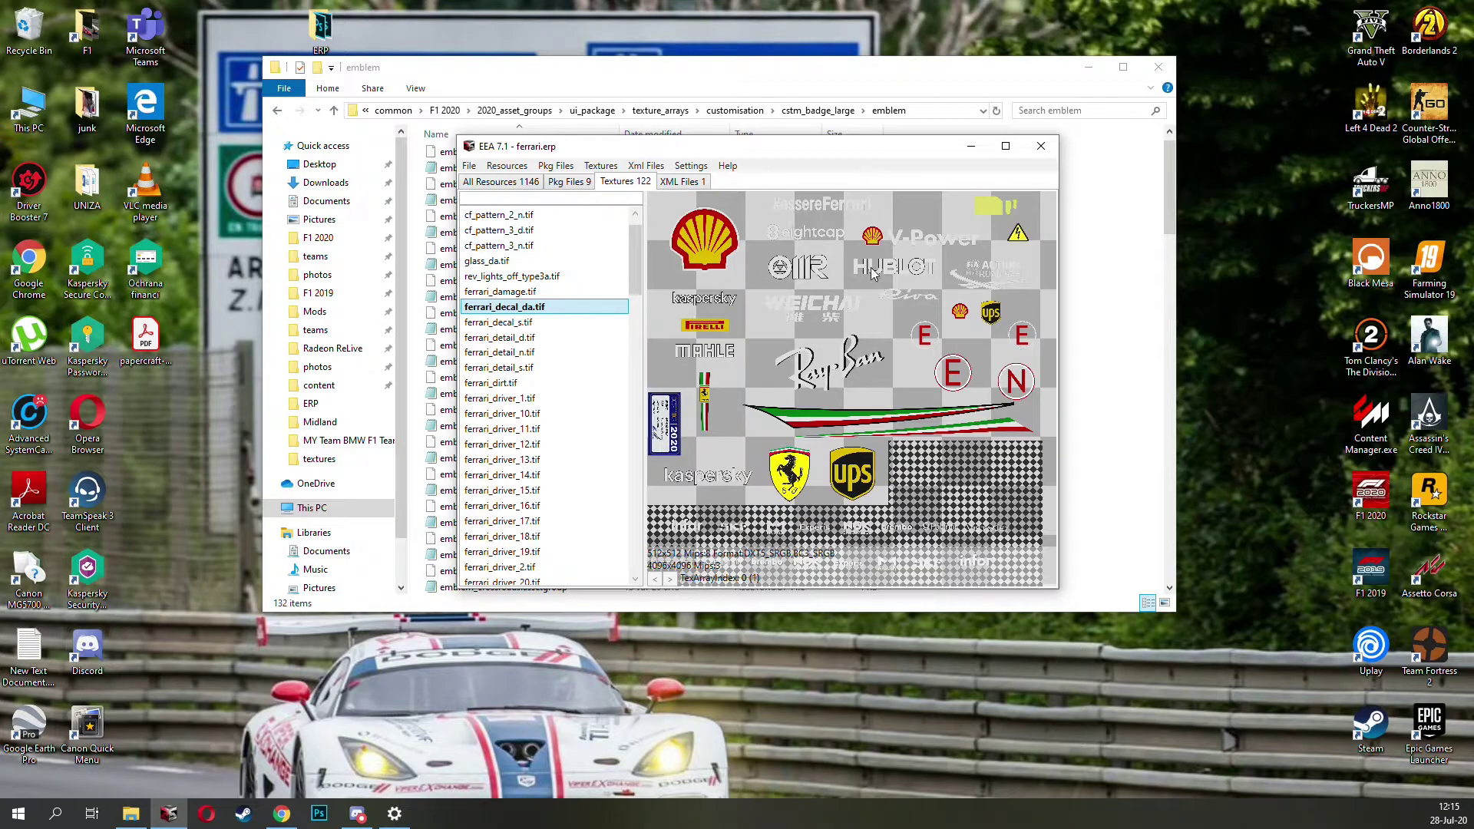
scroll(530, 338, up, 2)
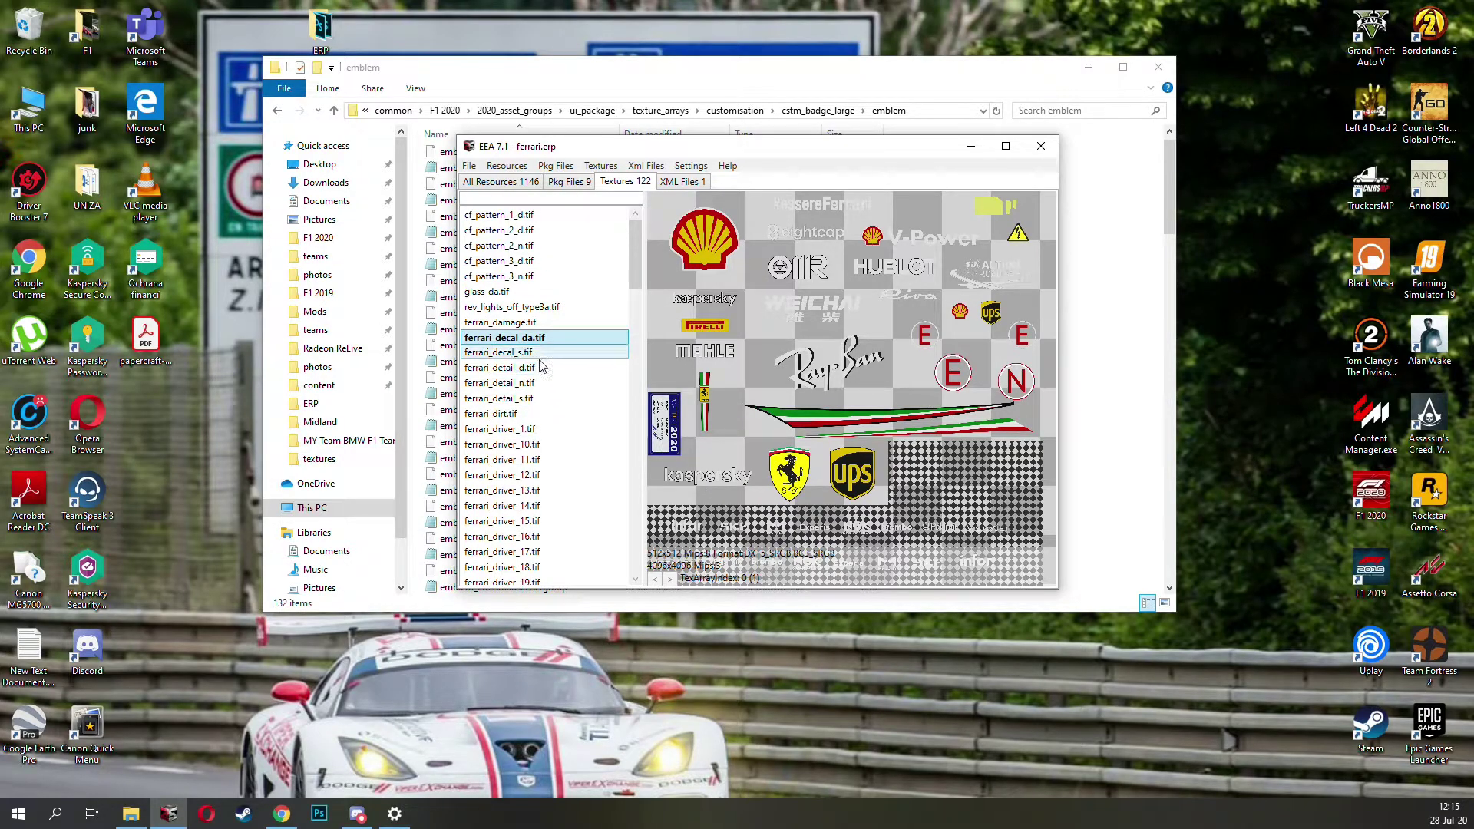
Step: Export the ferrari-carmodel.layer pkg file to the desktop as ferrari-carmodel.layer.json
click(570, 182)
click(541, 218)
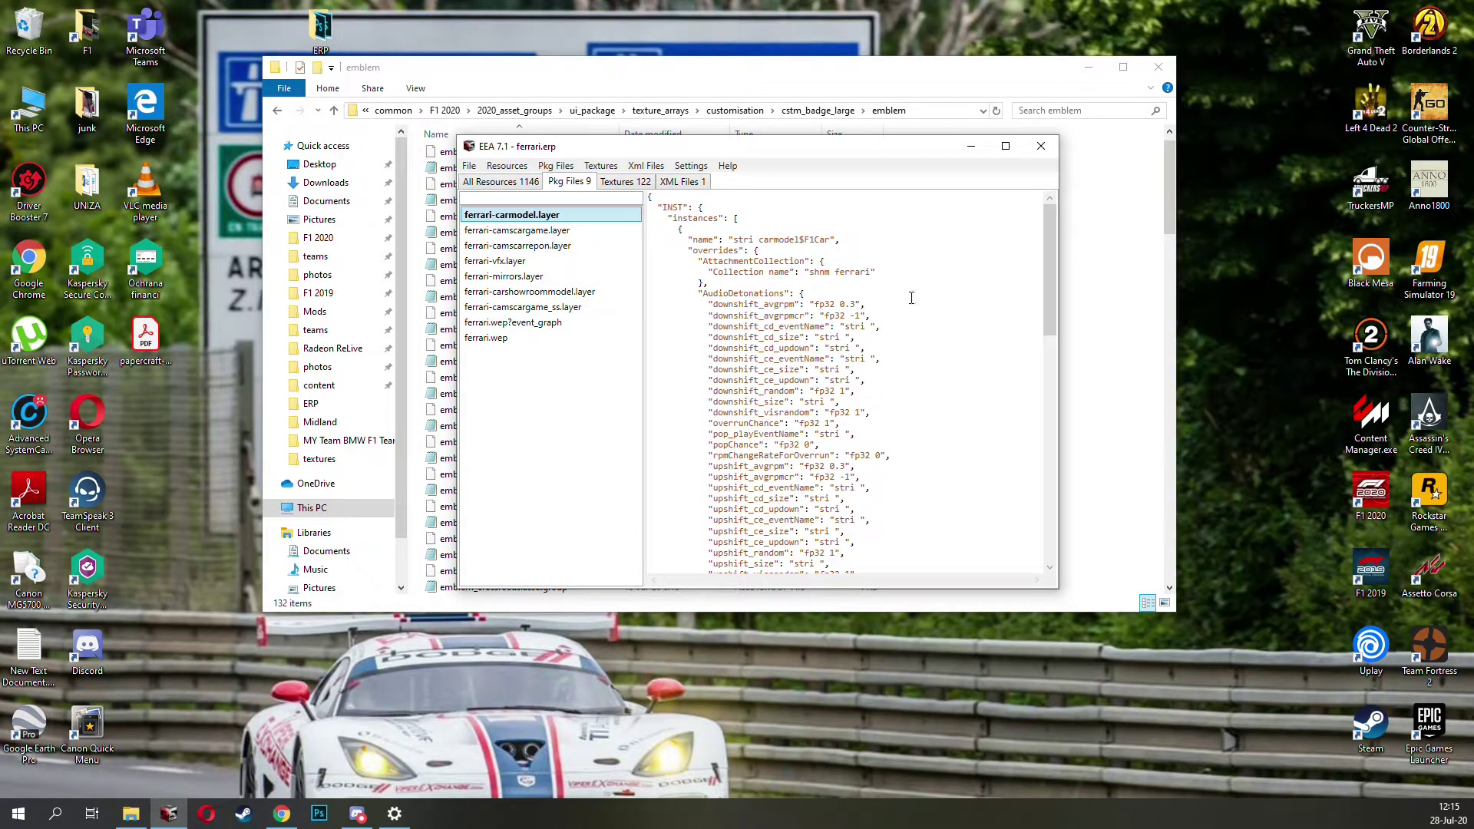
drag(1050, 330, 1054, 373)
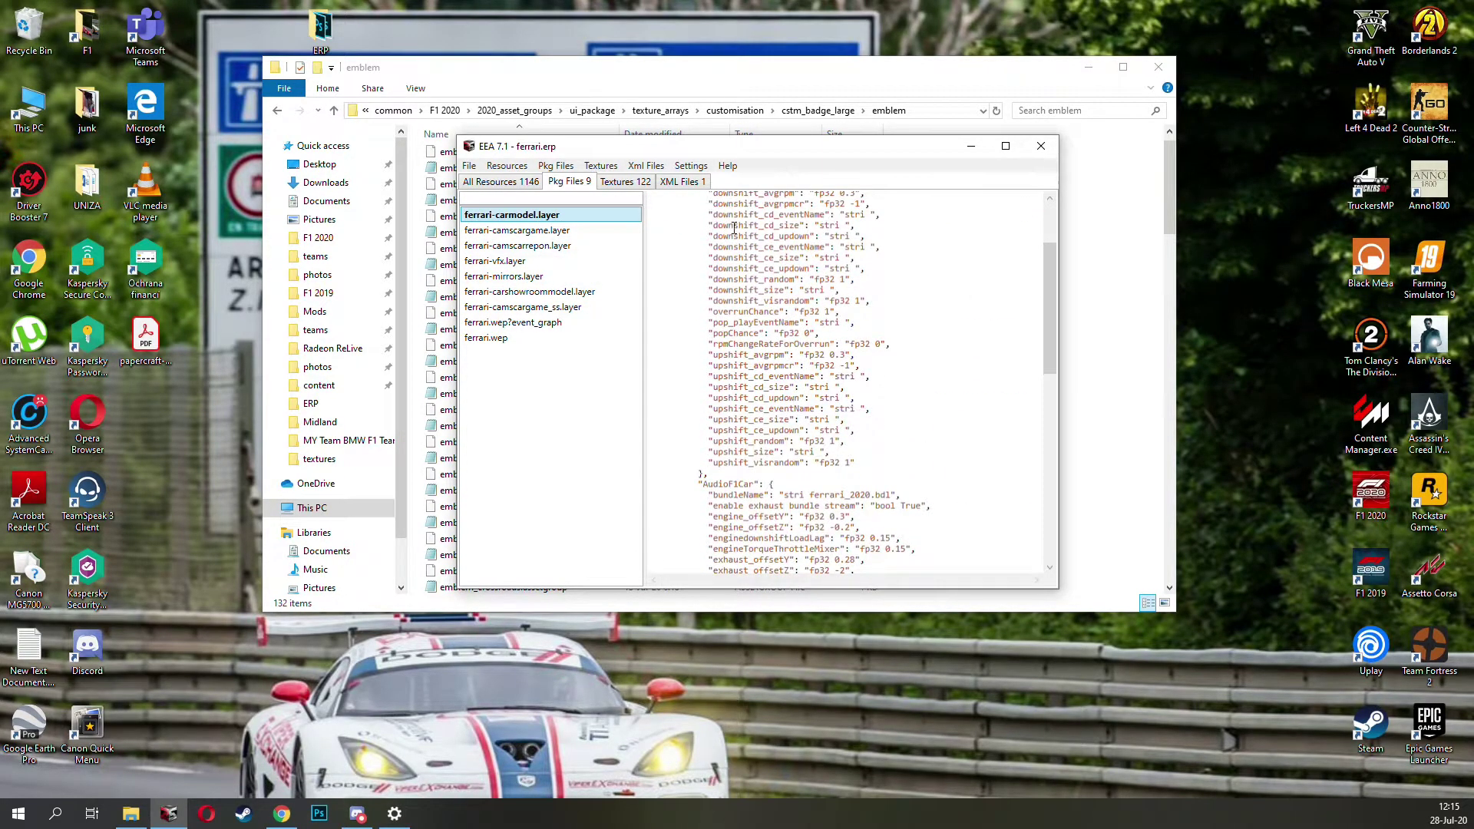
click(554, 168)
click(583, 192)
scroll(537, 345, up, 5)
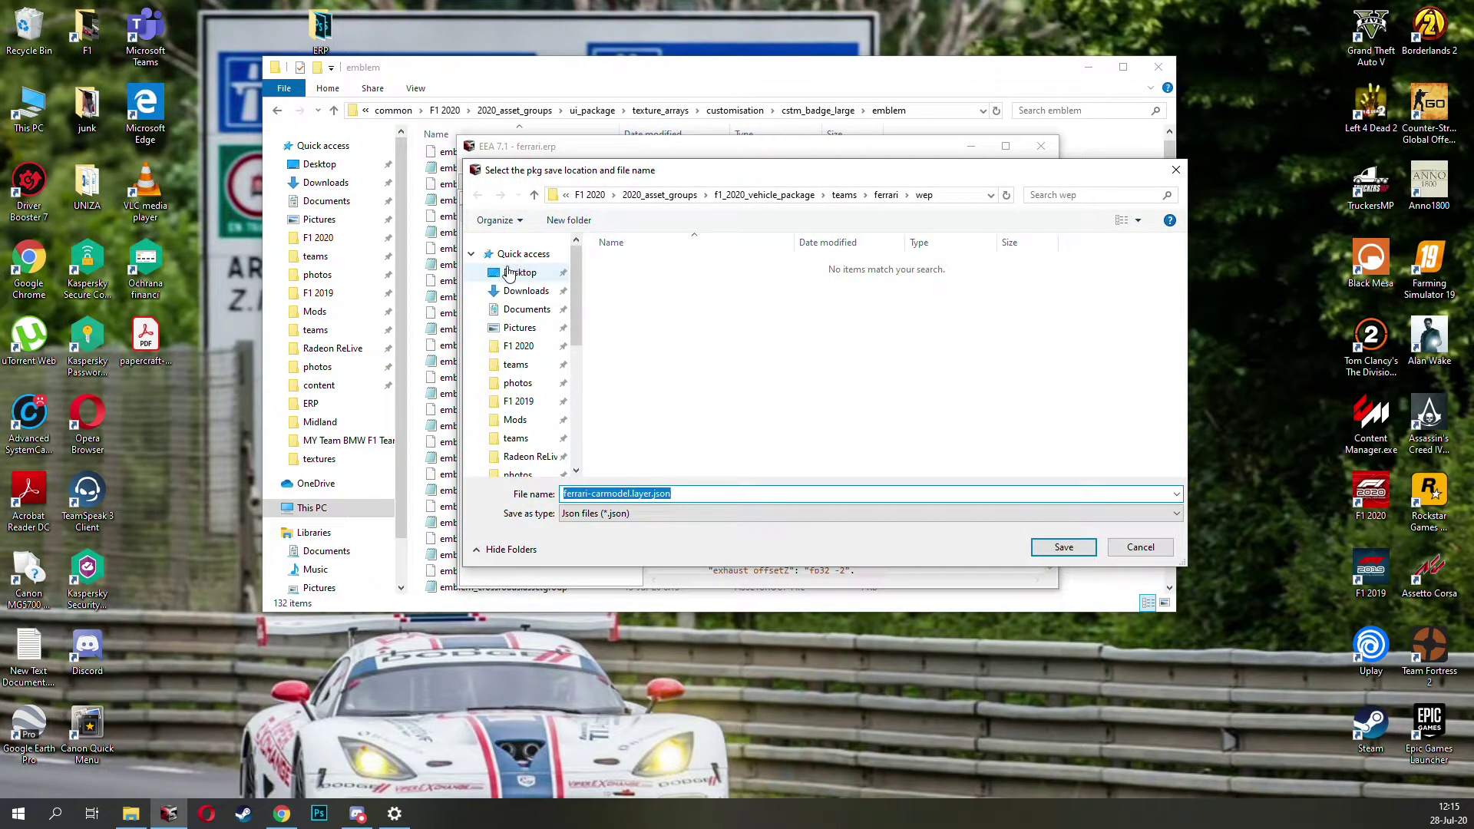
click(519, 272)
click(1063, 546)
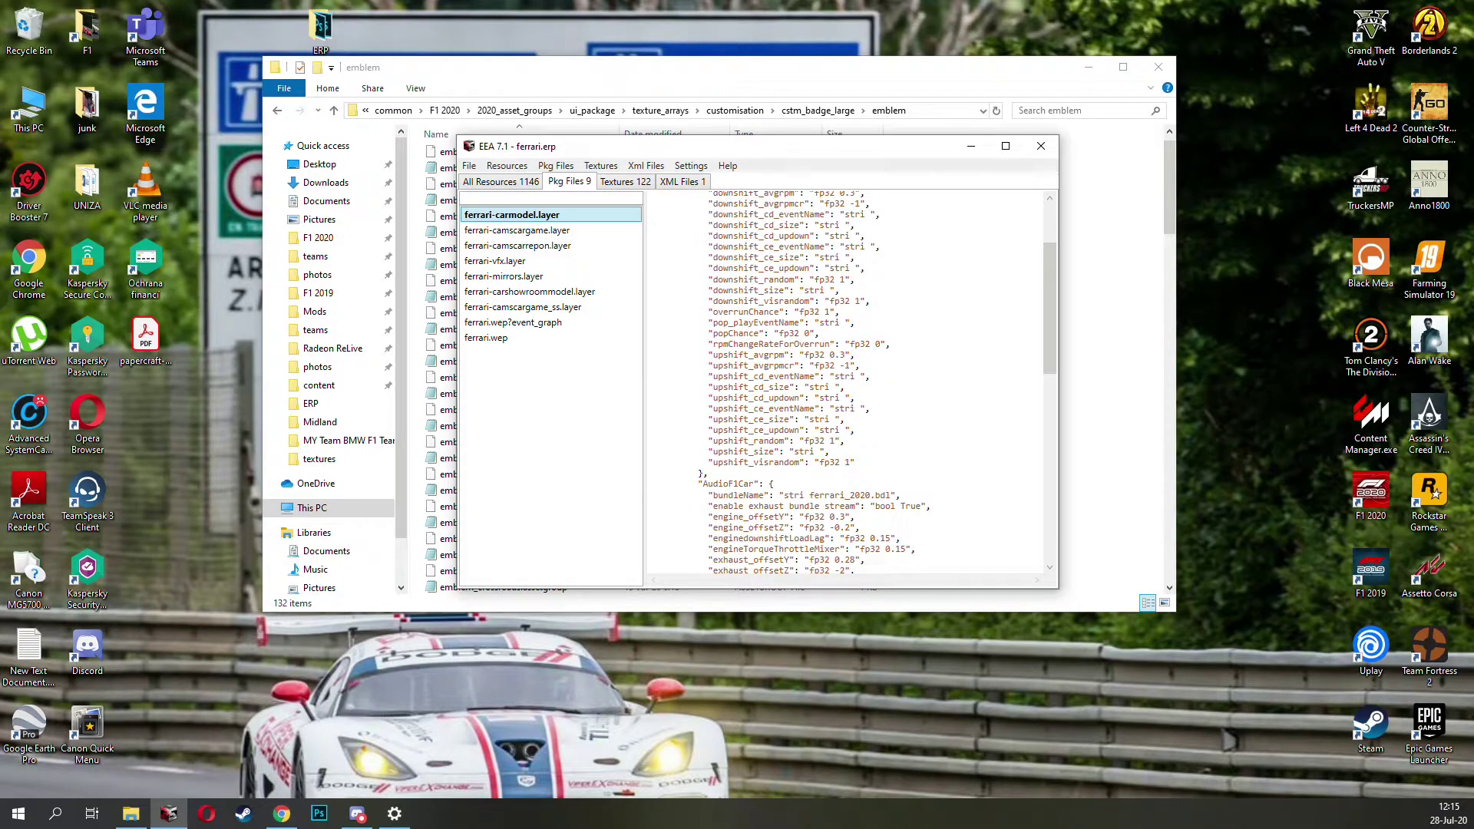
Step: Open the exported ferrari-carmodel.layer.json in Notepad and change the team folder in the "model" path to fom_car
click(196, 512)
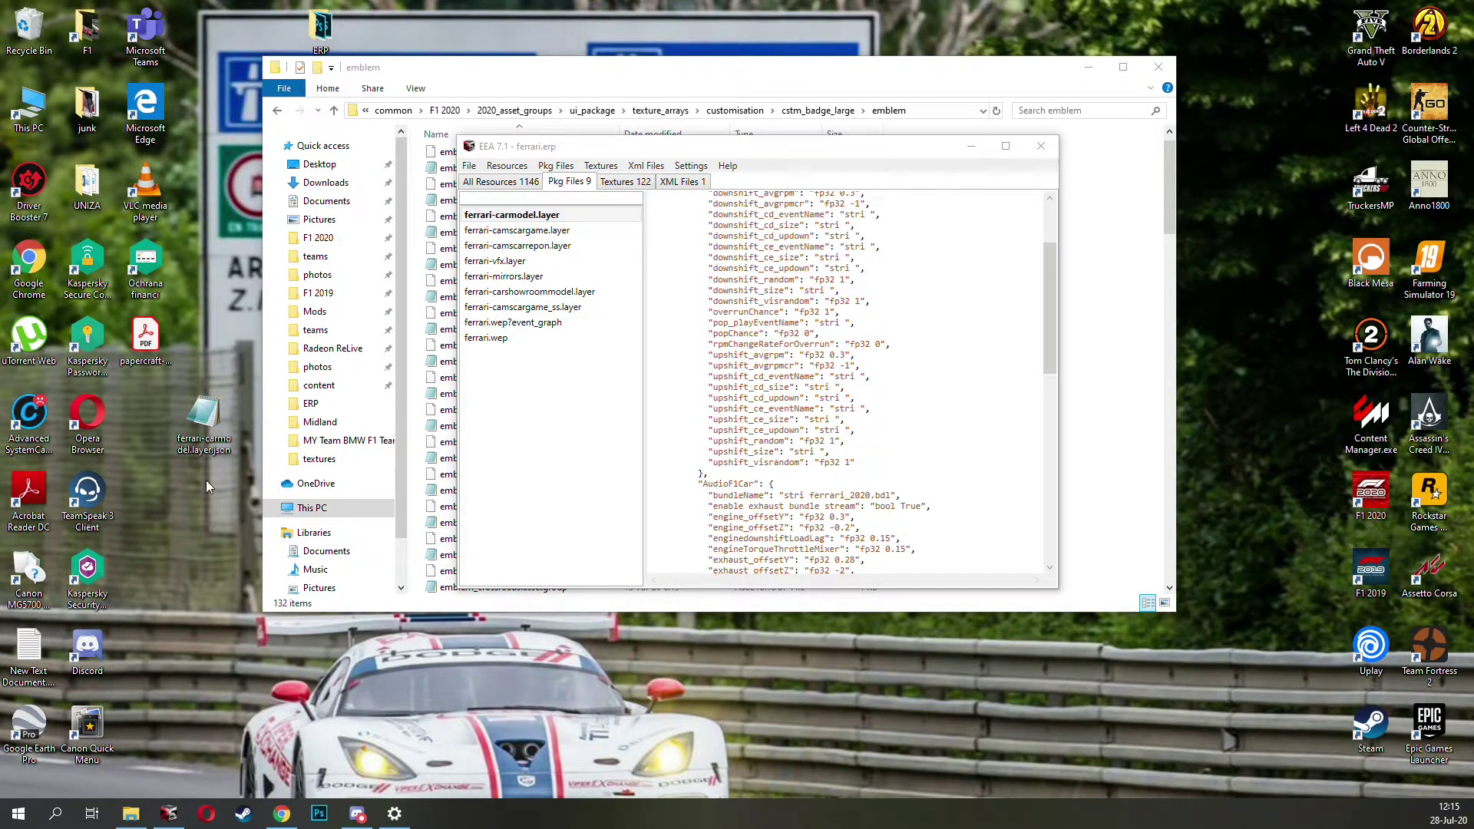
double_click(203, 419)
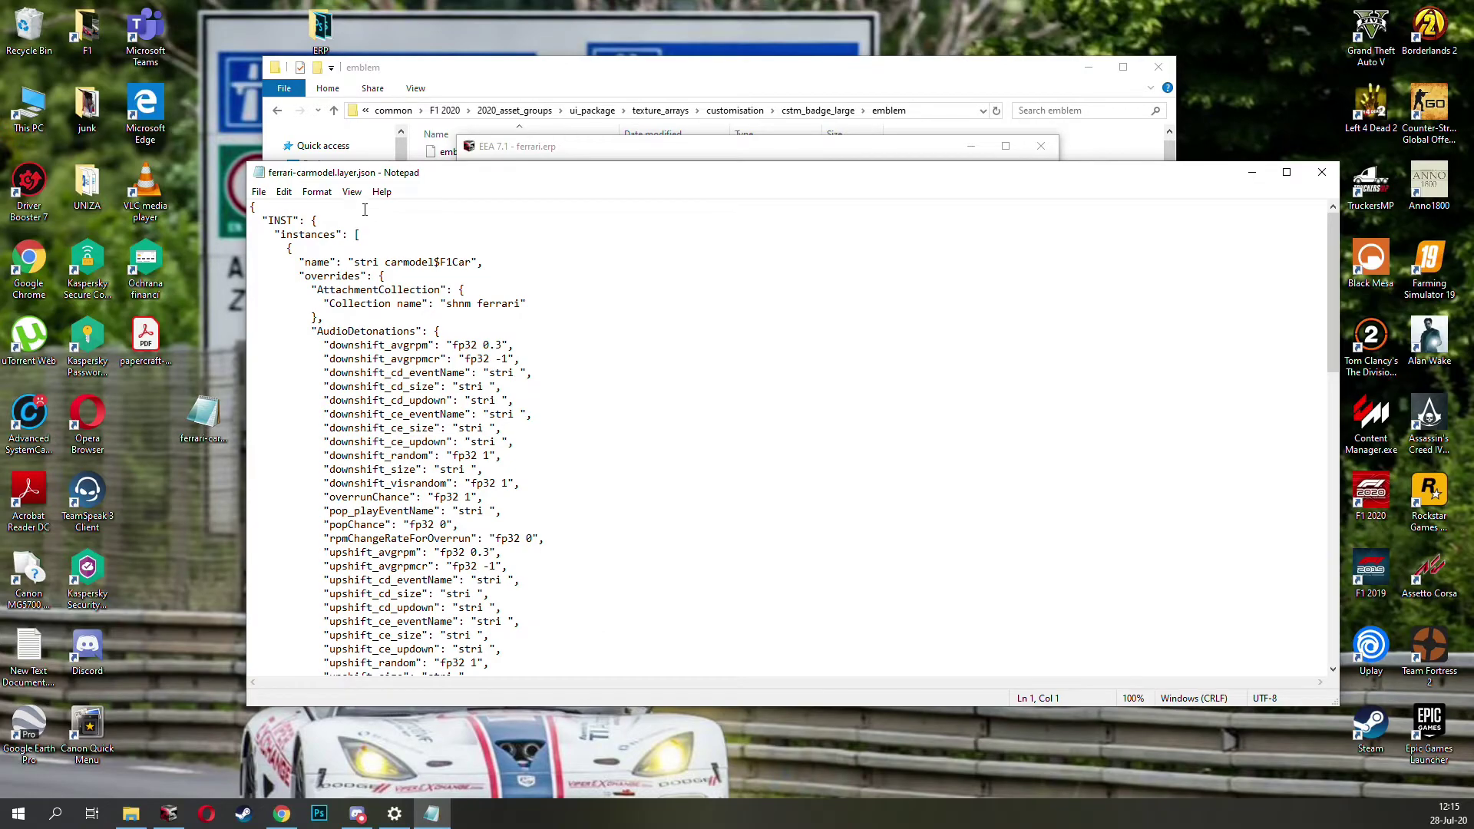
scroll(344, 251, down, 20)
scroll(648, 392, up, 4)
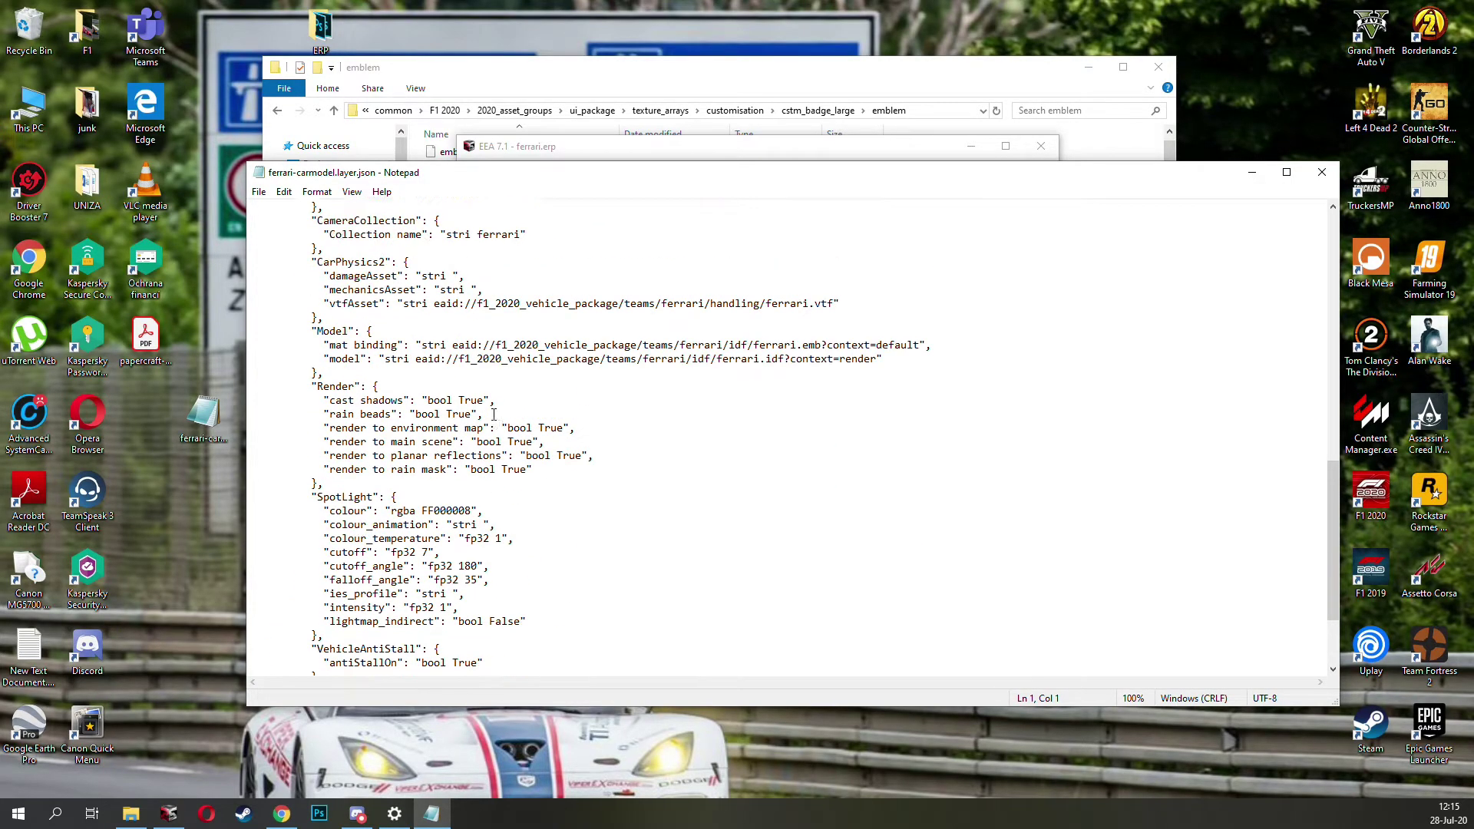
drag(330, 386, 873, 400)
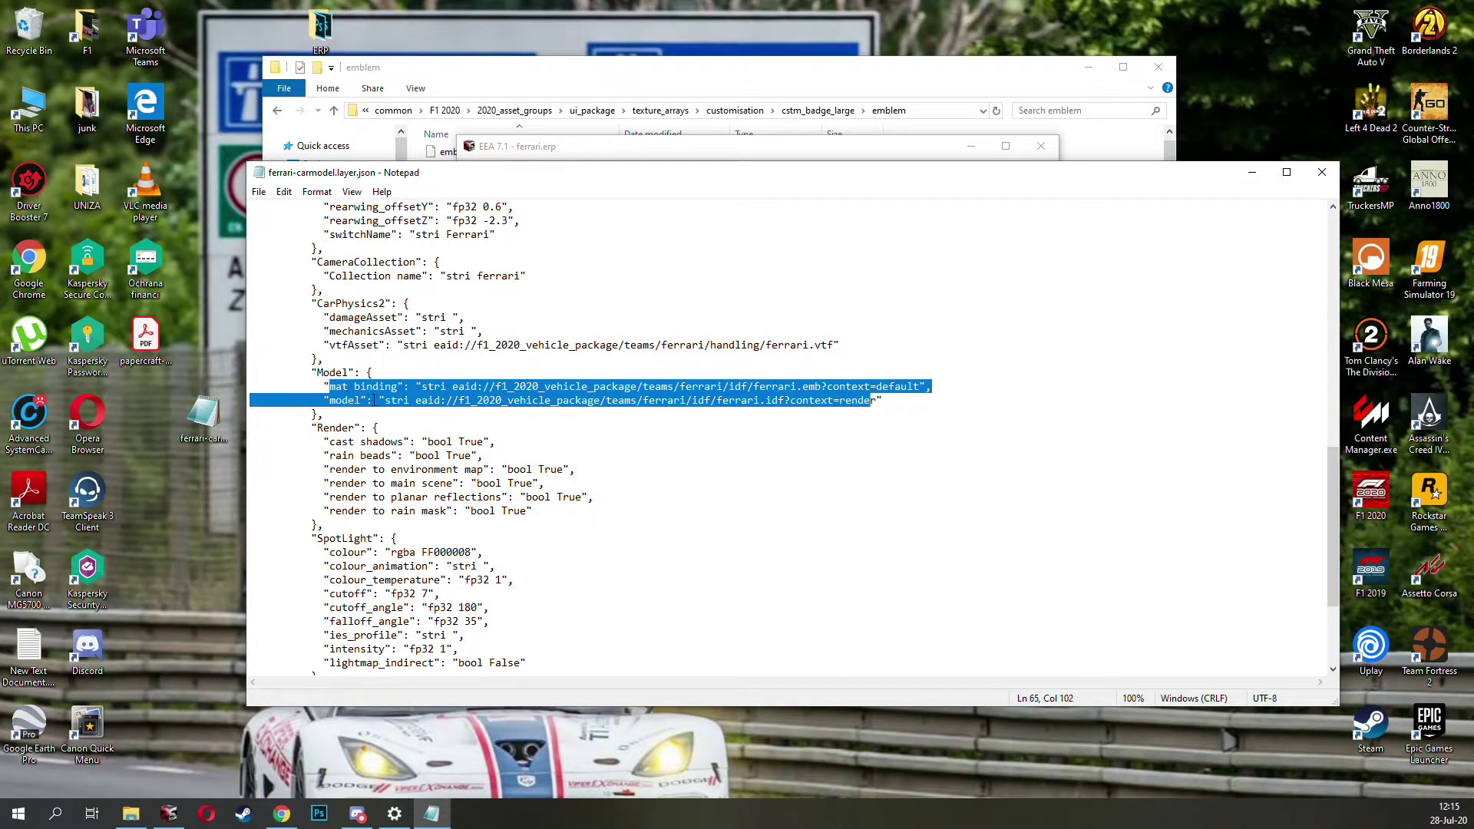
click(601, 415)
drag(646, 400, 689, 400)
key(BackSpace)
text(f)
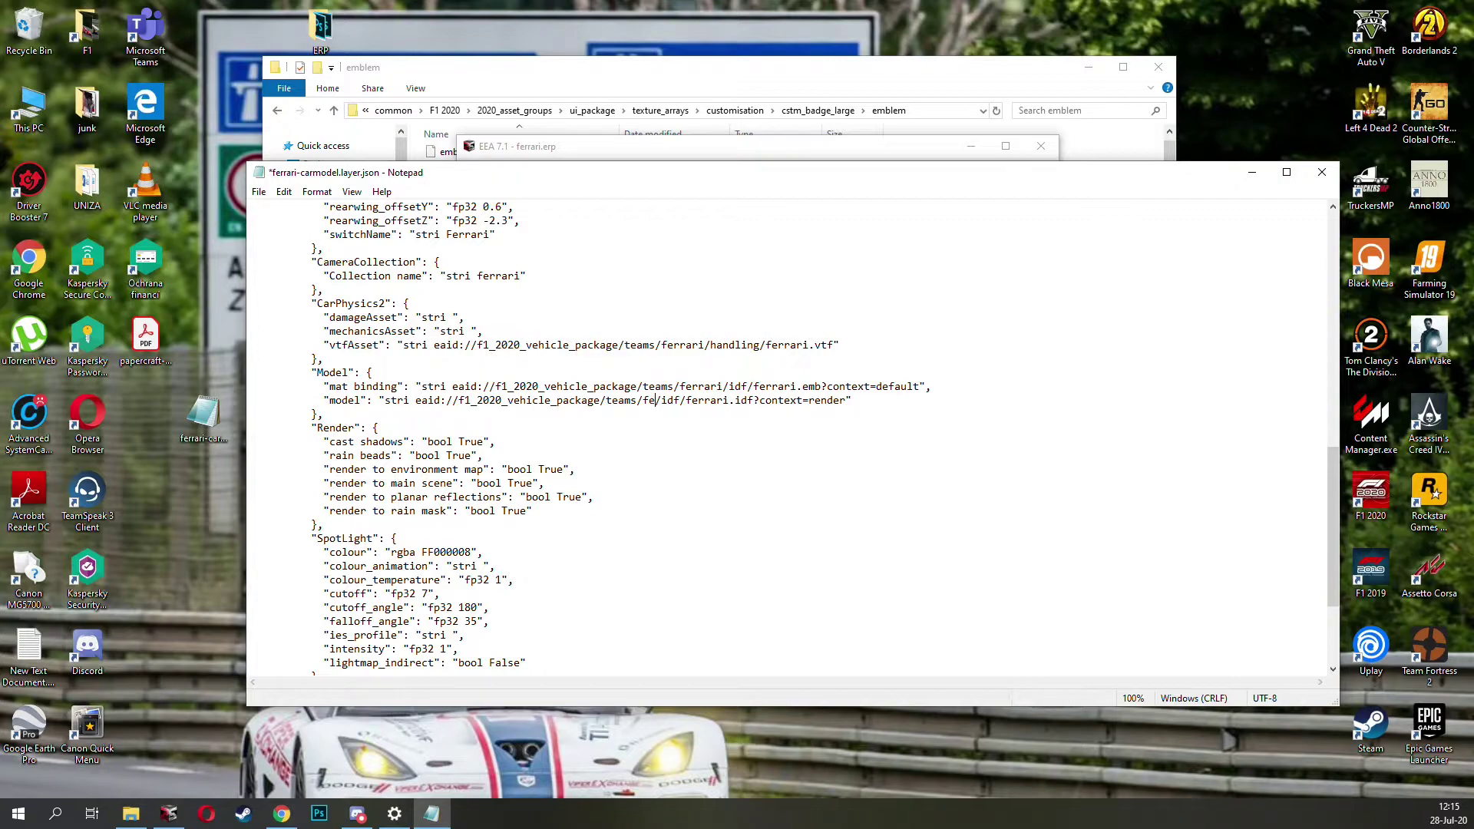
text(om_car)
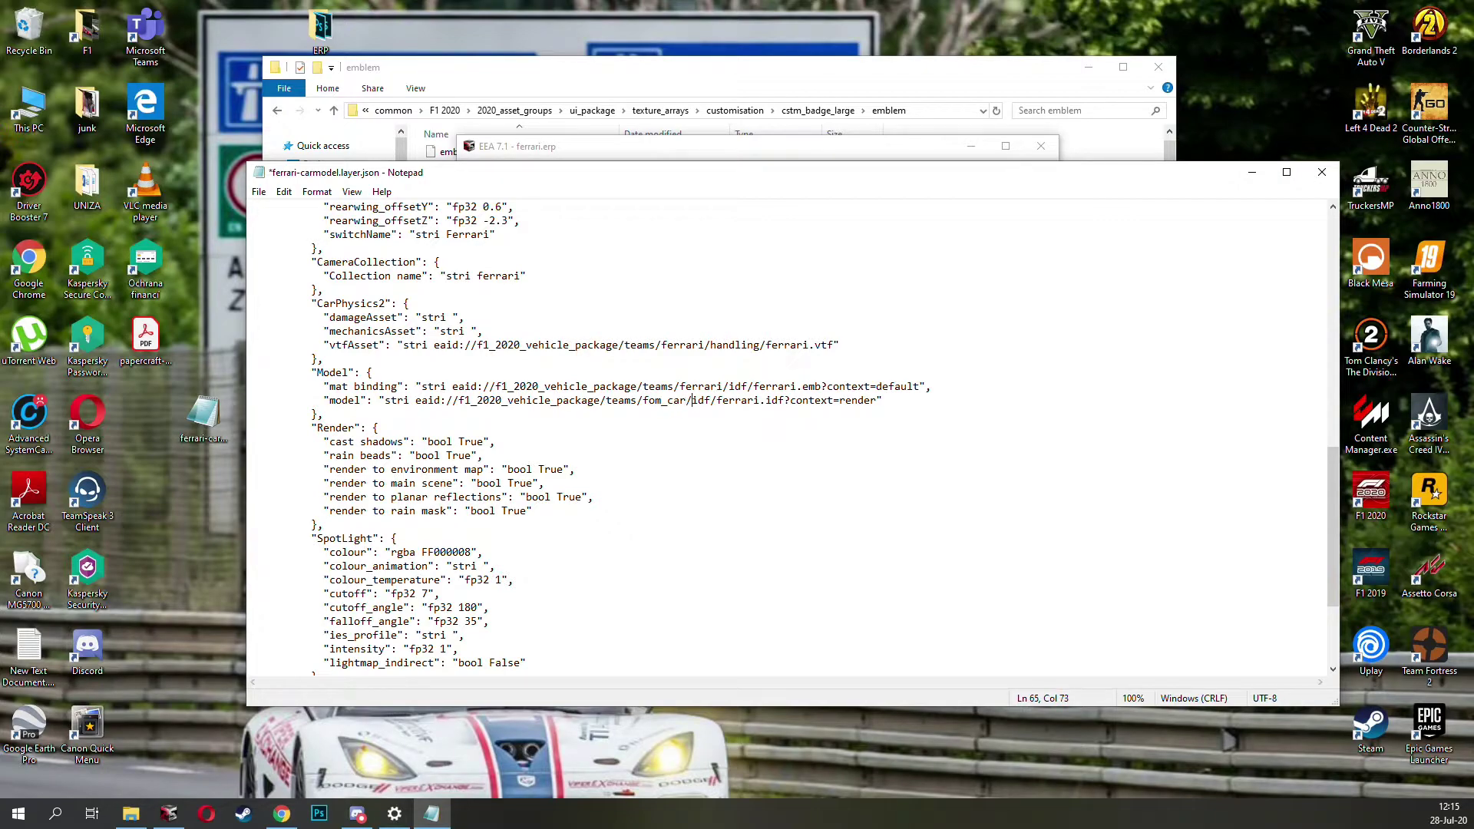
Step: Change the .idf file name in the "model" path to fom_car, save the JSON file and close Notepad
key(BackSpace)
key(BackSpace)
key(BackSpace)
key(BackSpace)
key(BackSpace)
key(BackSpace)
key(BackSpace)
text(fom_car)
key(ctrl+s)
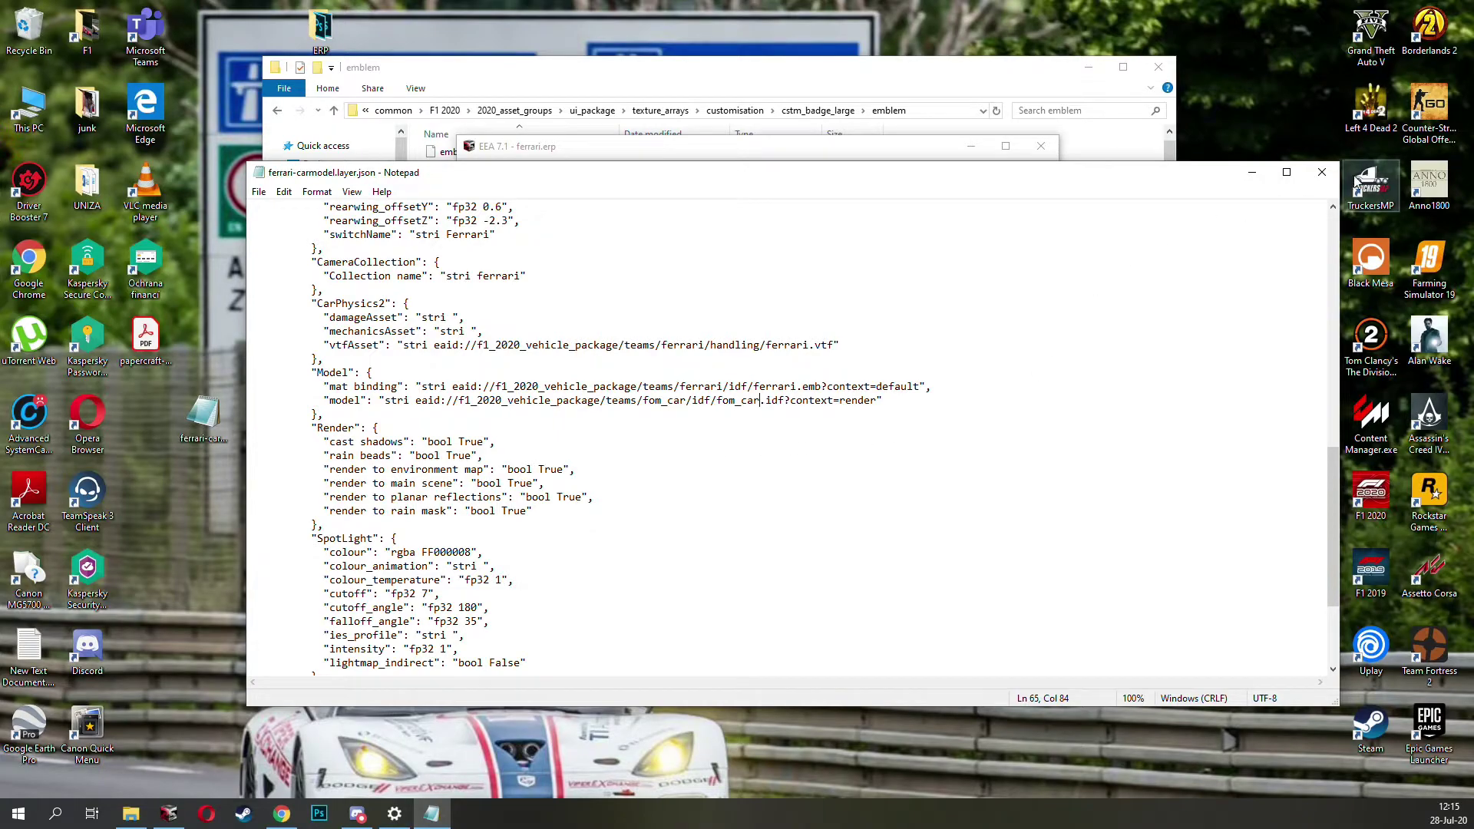
click(1321, 172)
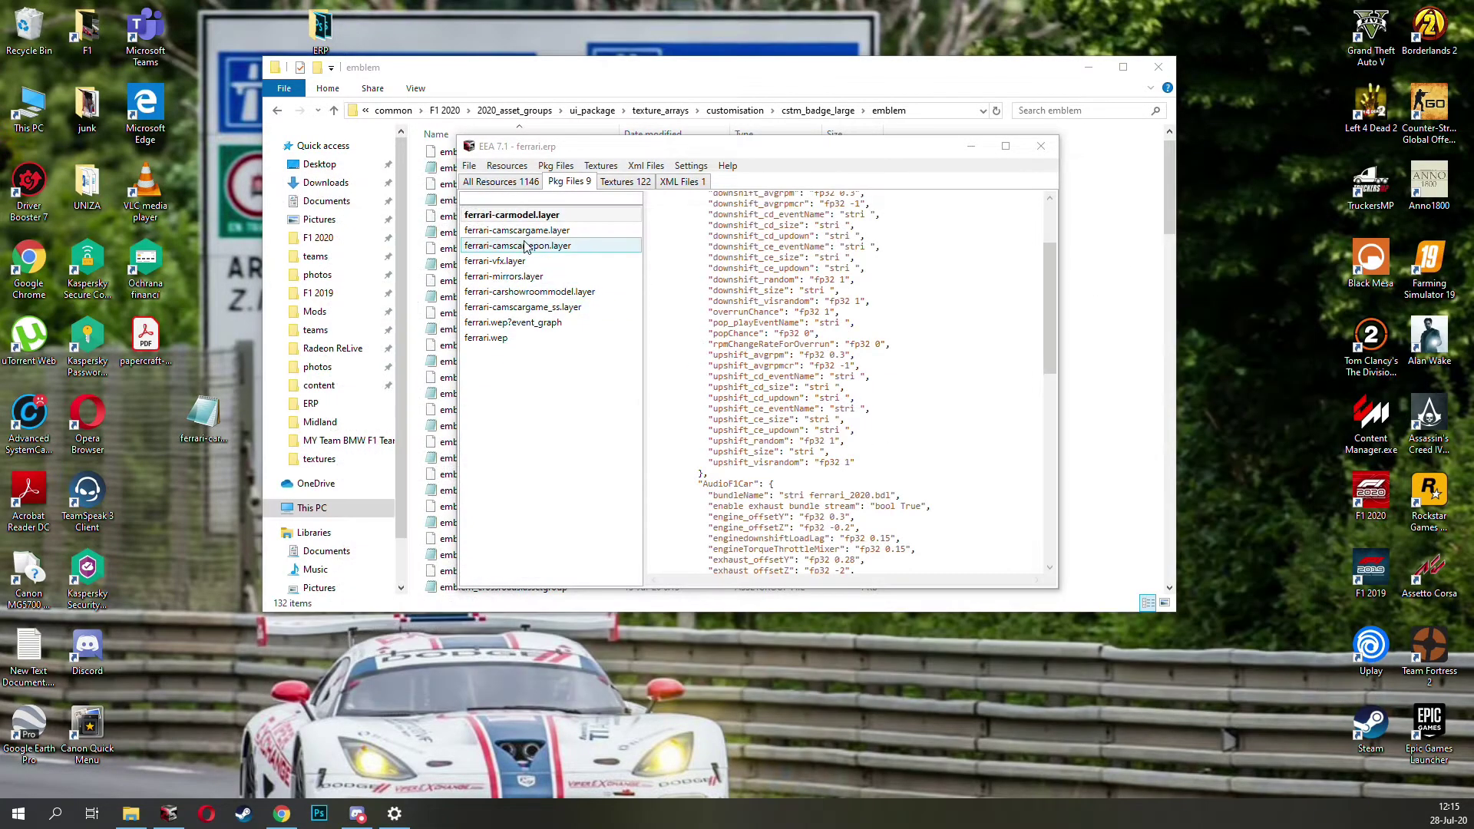
click(560, 175)
click(588, 200)
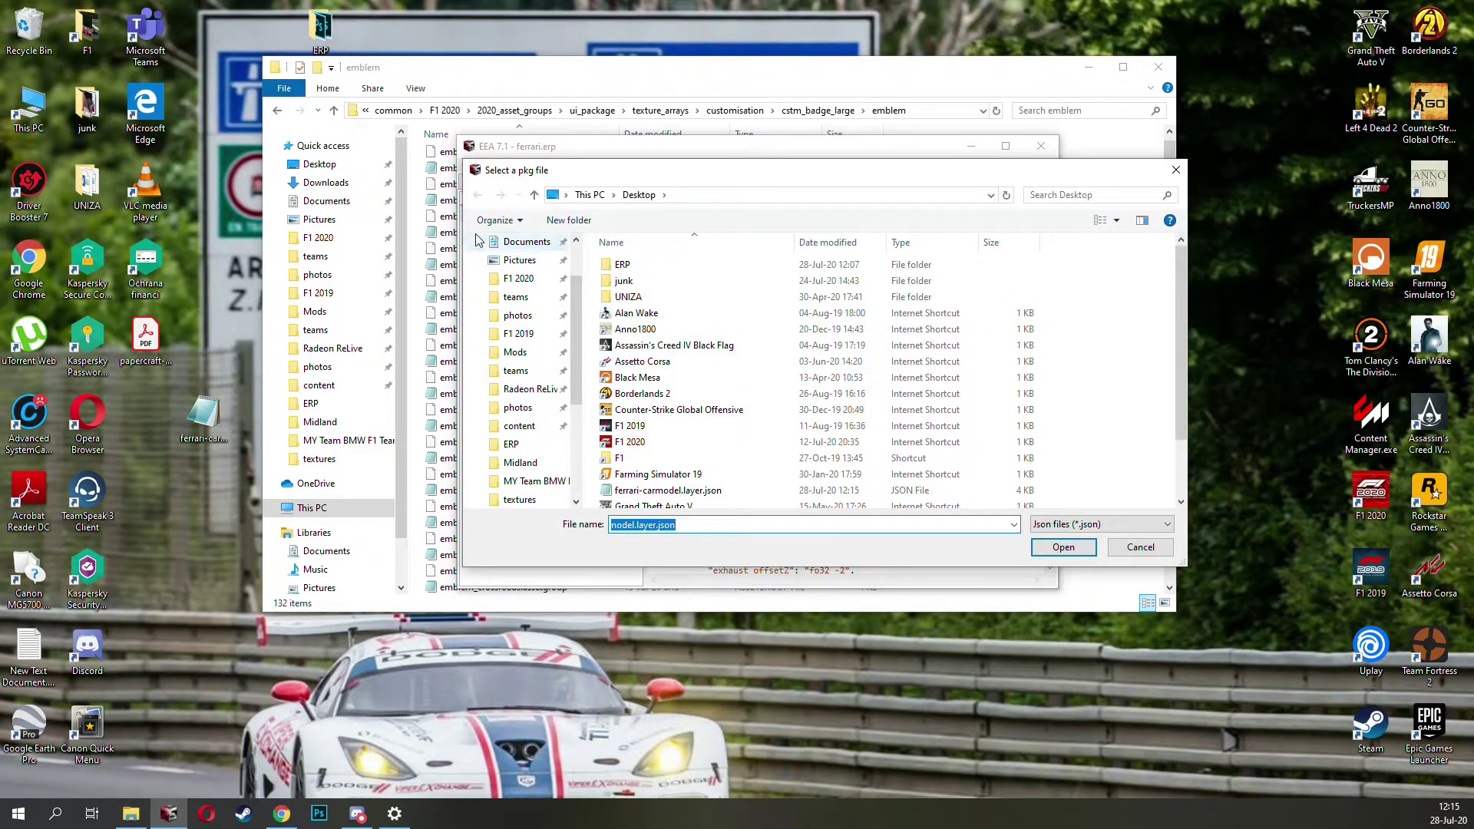
scroll(767, 353, down, 2)
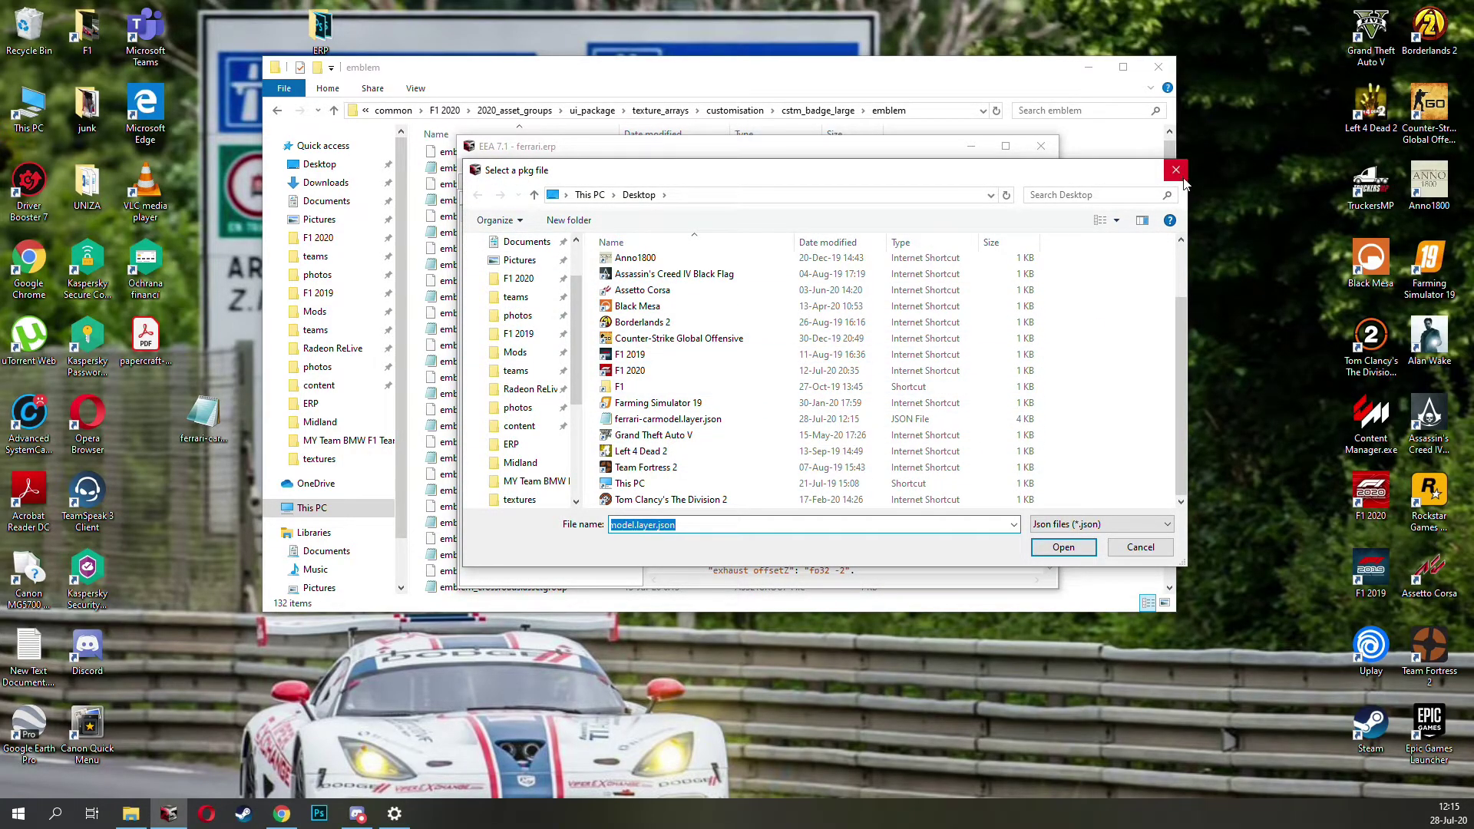
key(Return)
Step: Examine the Model section's mat binding and model paths in the ferrari-carmodel.layer preview
scroll(814, 317, down, 10)
scroll(813, 317, up, 5)
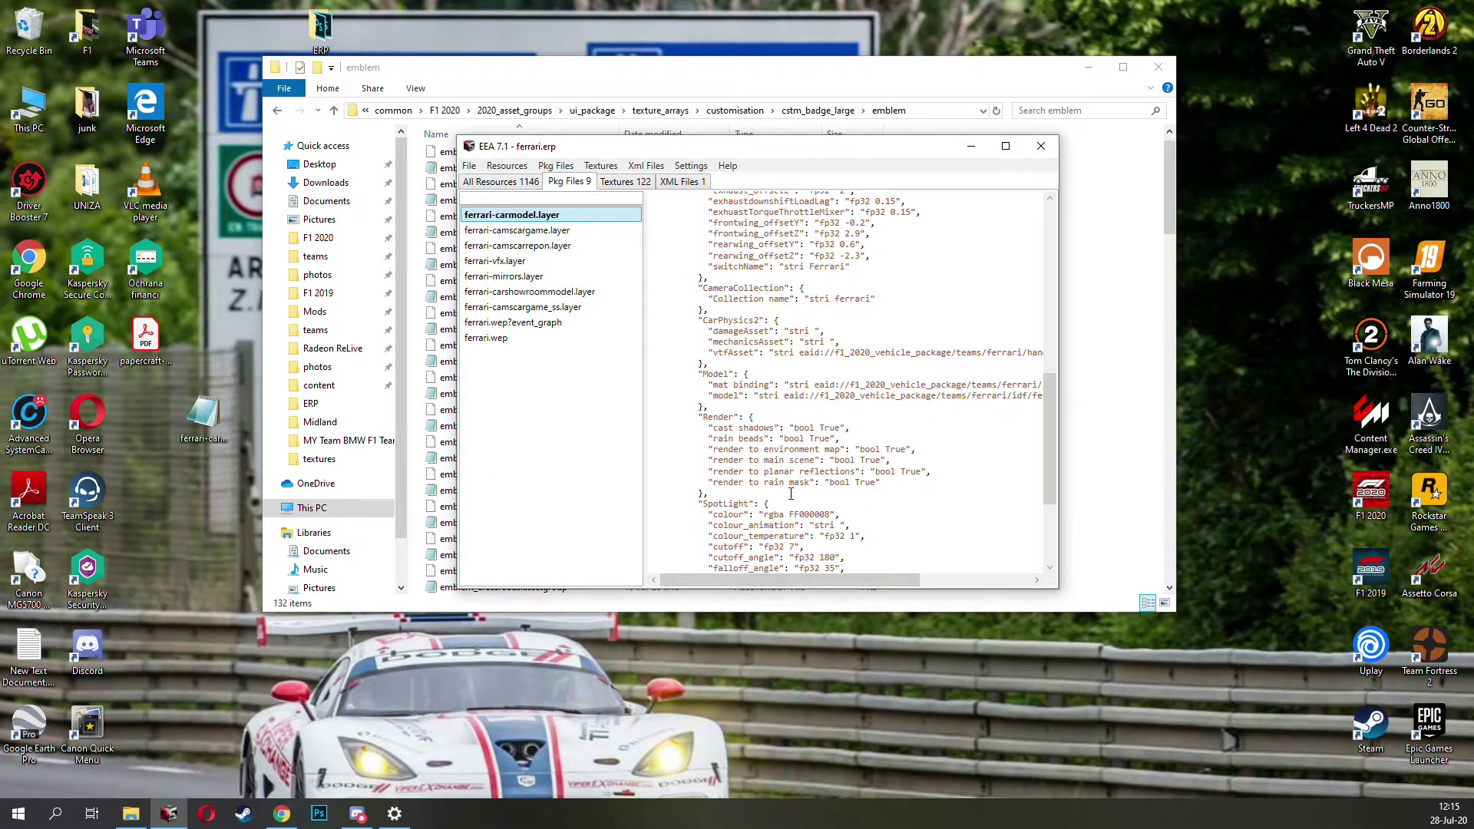
drag(773, 580, 826, 577)
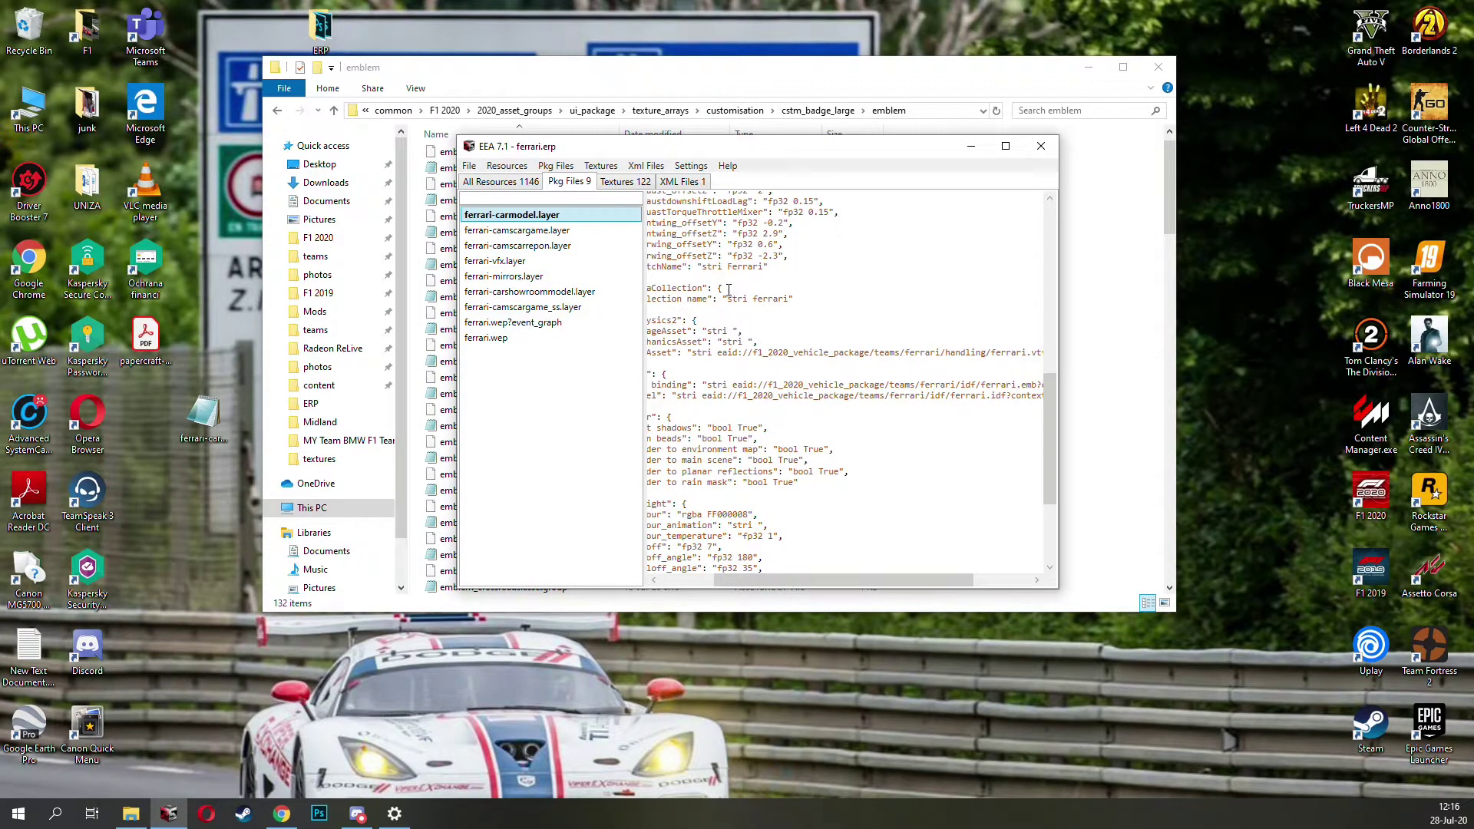
Step: Open fom_car.erp from the fom_car team's wep folder and preview the fom_car_details_d.tif texture
double_click(612, 262)
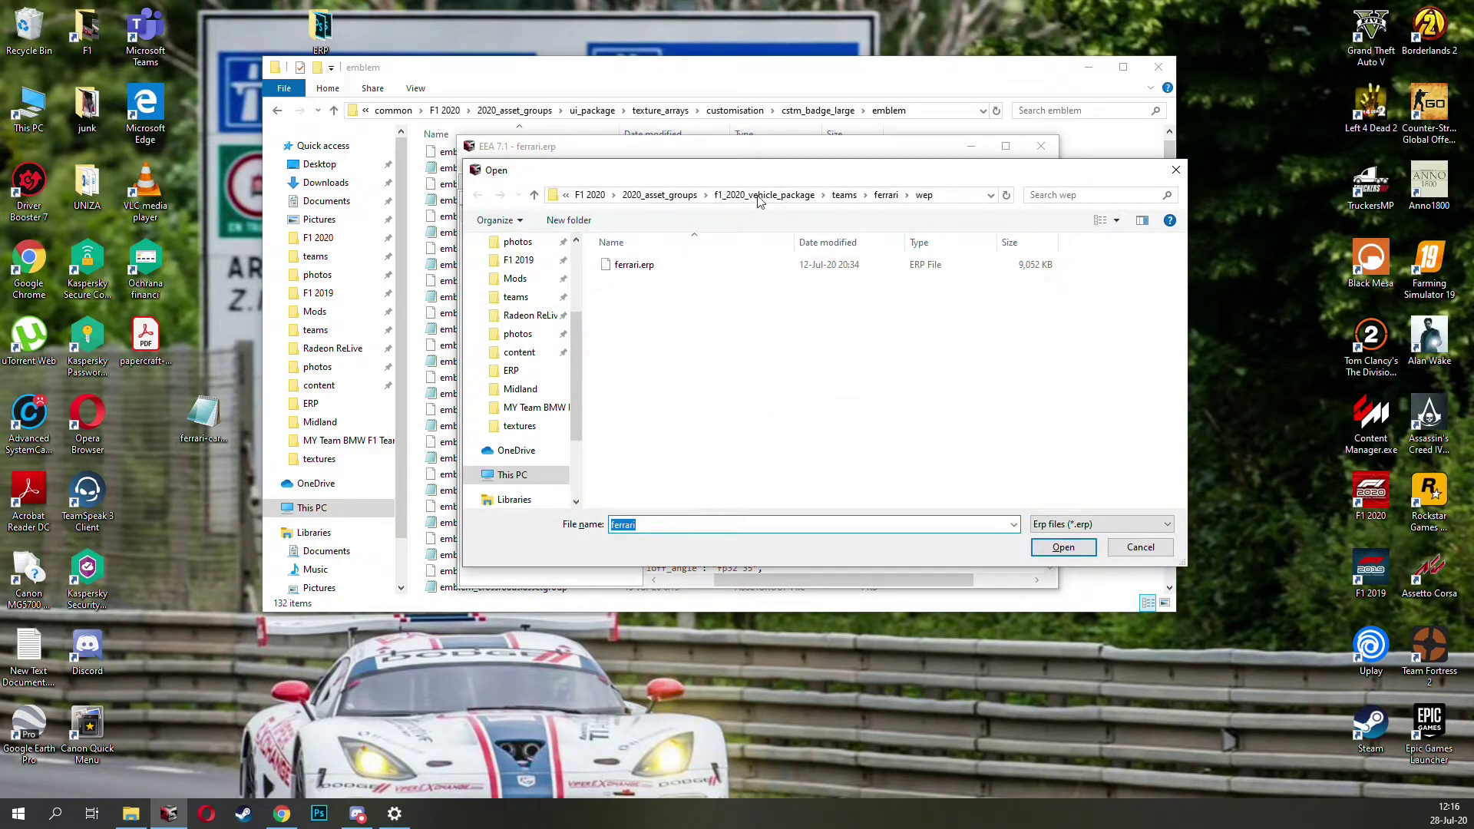
click(851, 198)
double_click(648, 283)
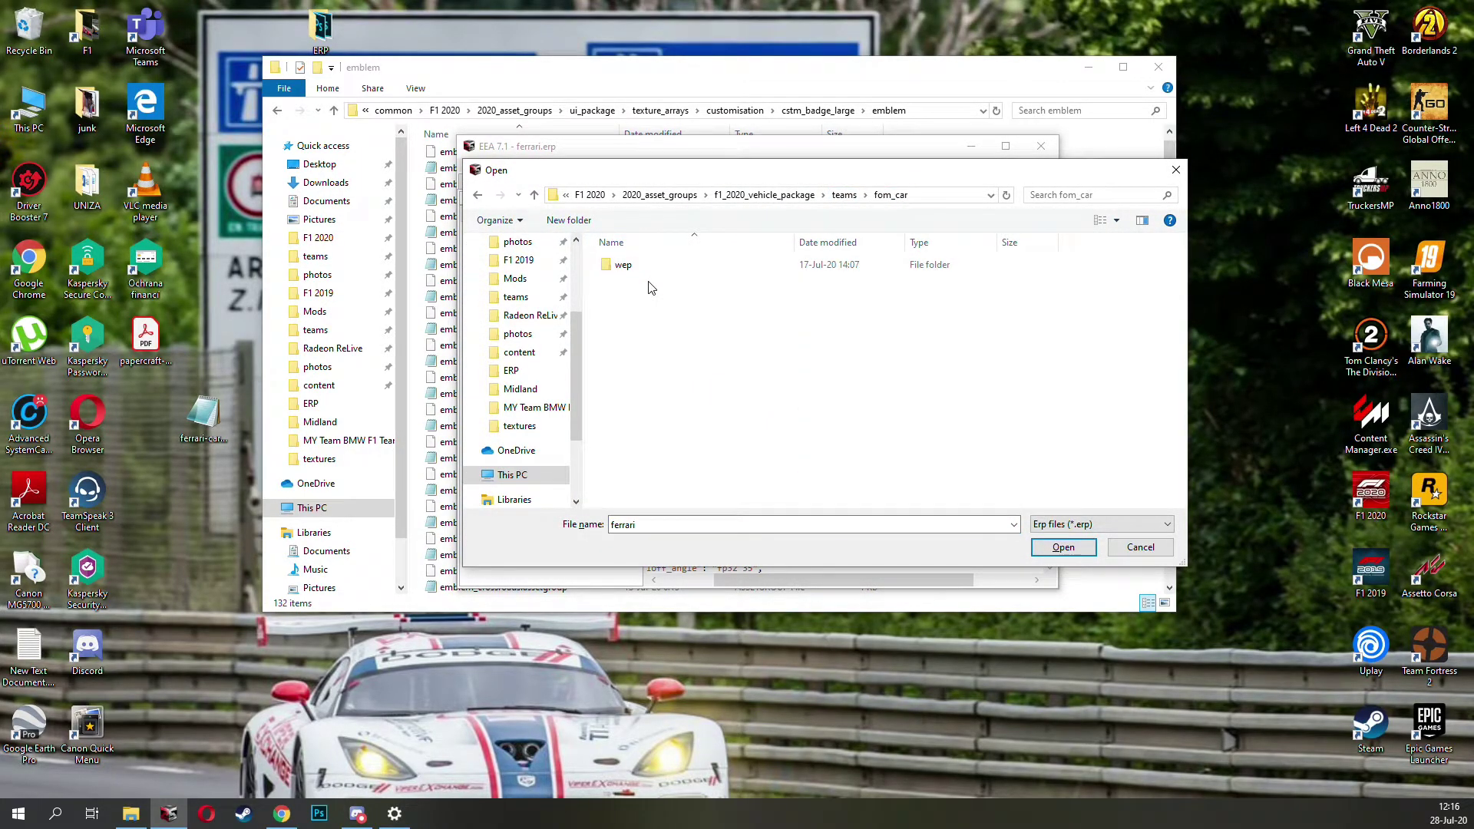
double_click(632, 270)
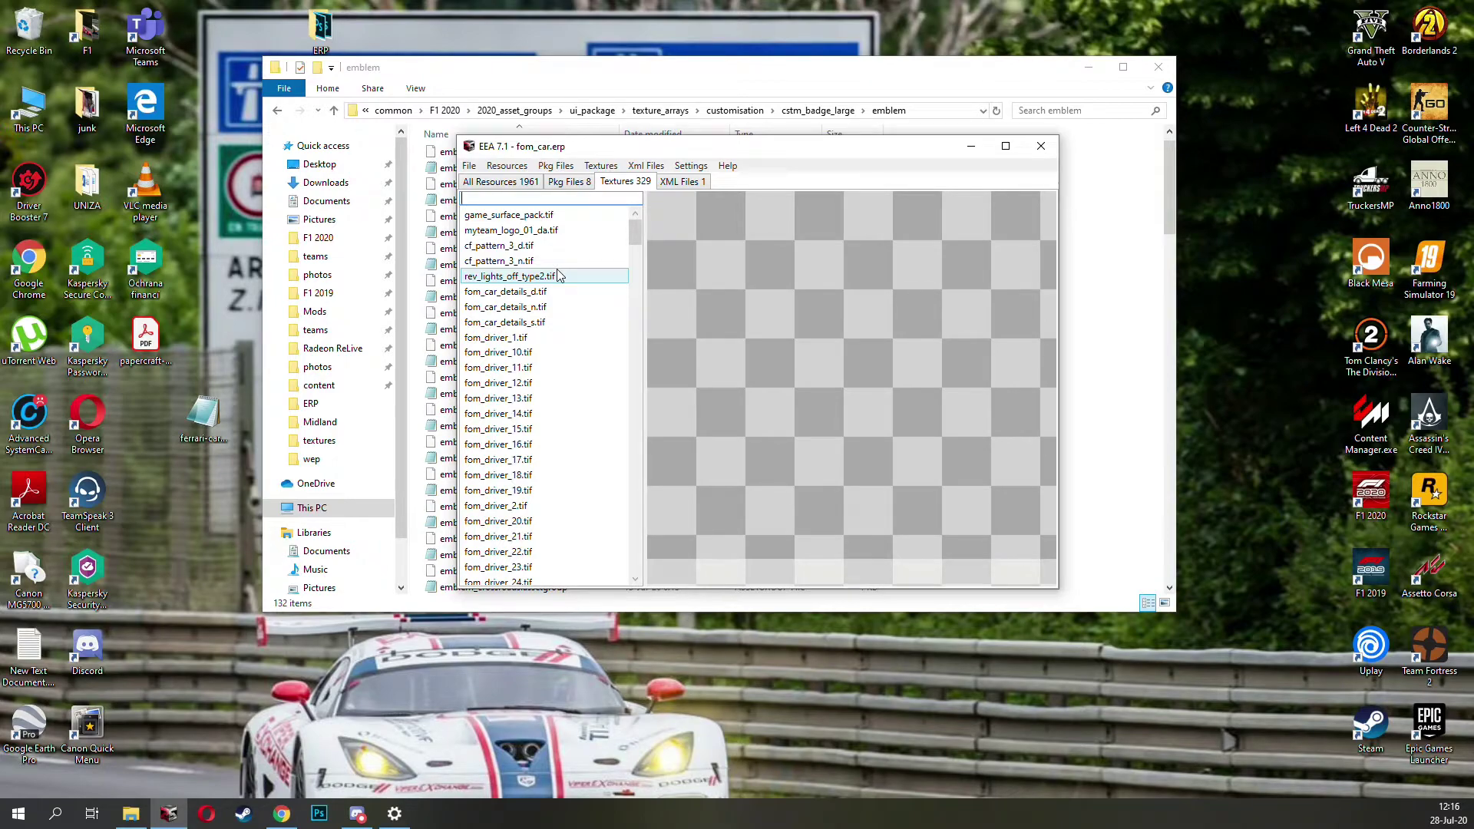
click(536, 293)
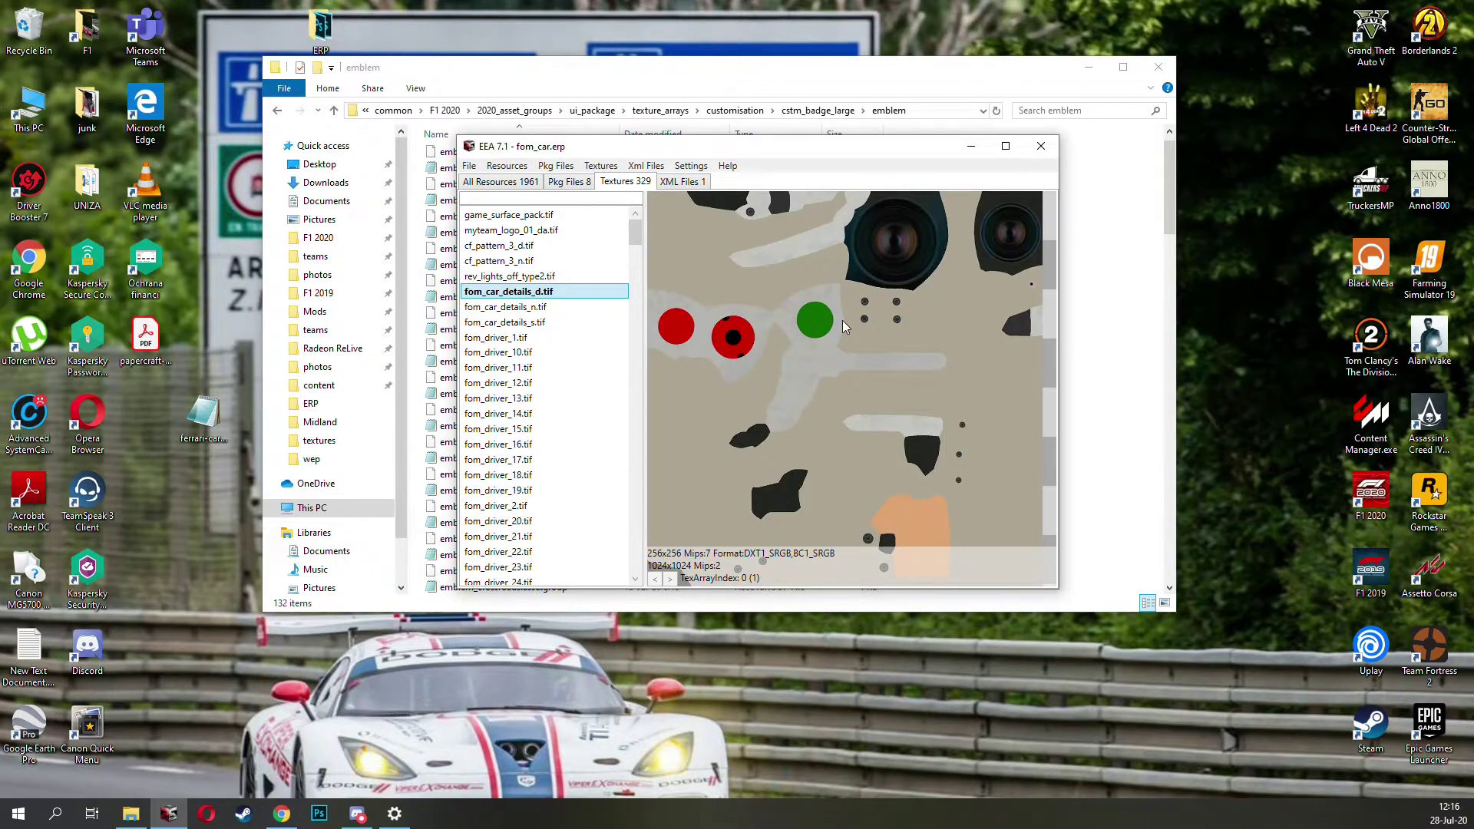
Step: Open ferrari.erp from the ferrari team's wep folder and preview the ferrari_detail_d.tif texture for comparison
key(ctrl+o)
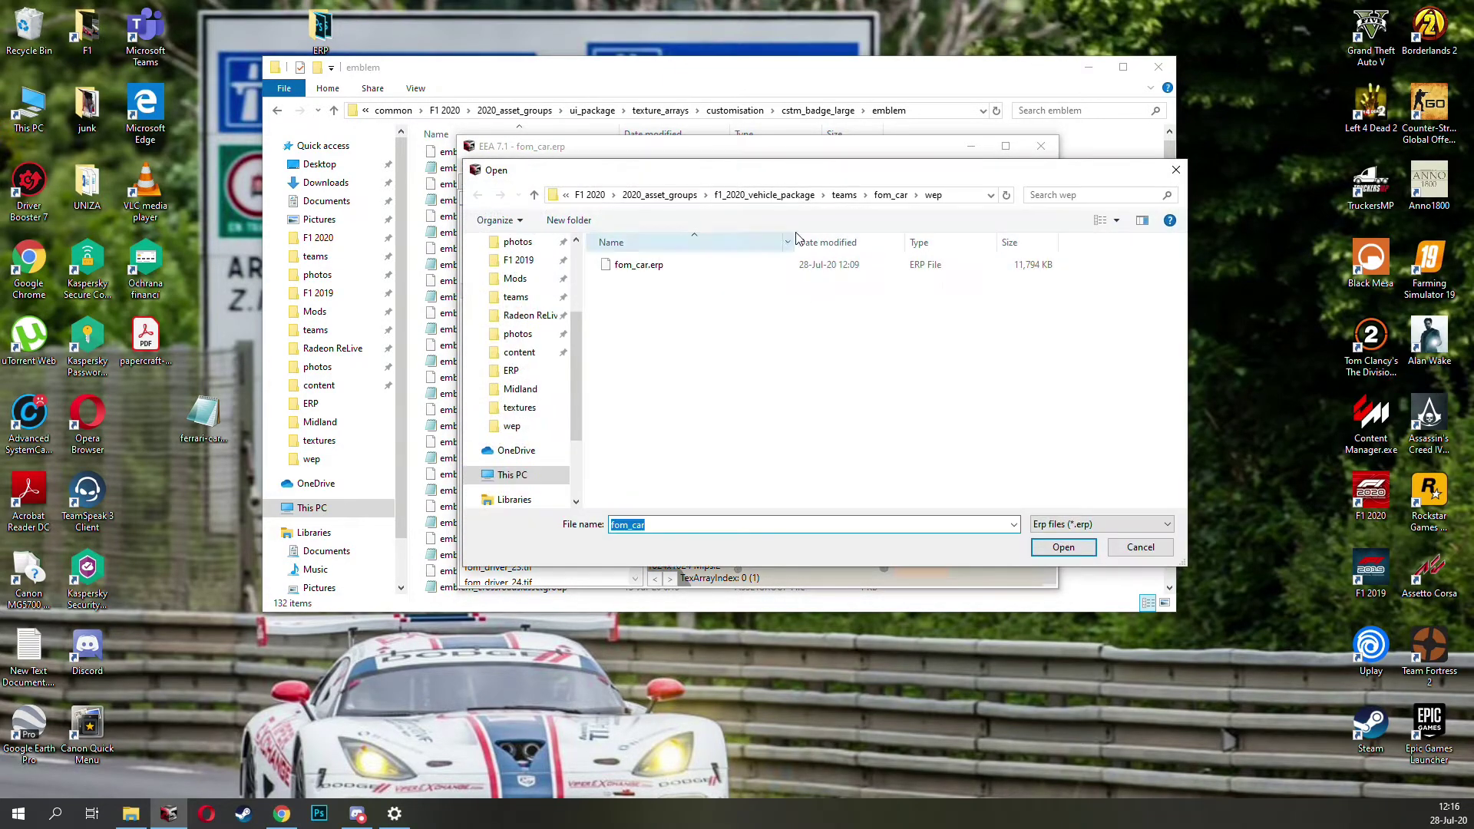
click(848, 196)
double_click(662, 276)
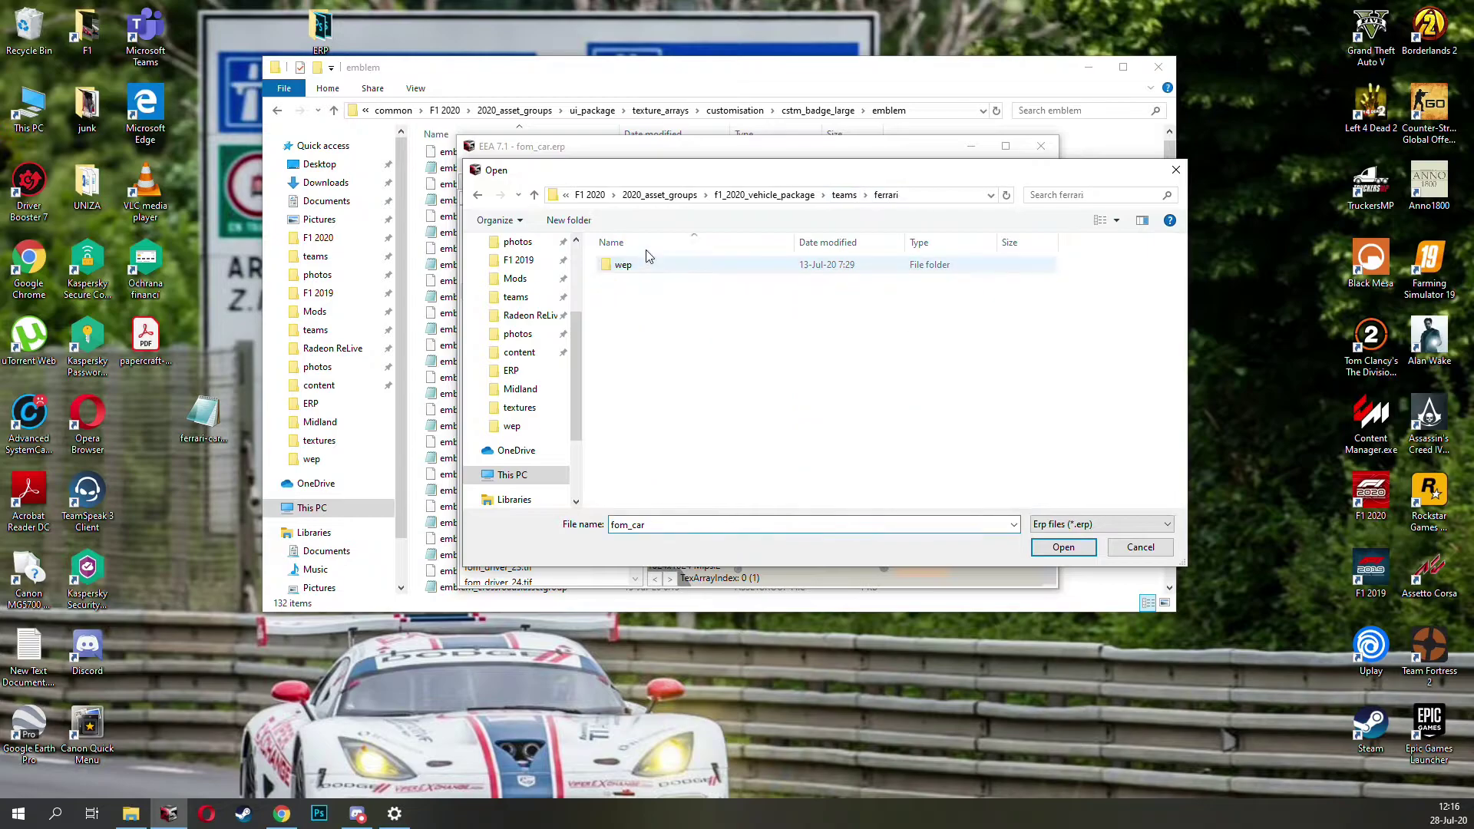
drag(674, 172, 922, 396)
double_click(882, 494)
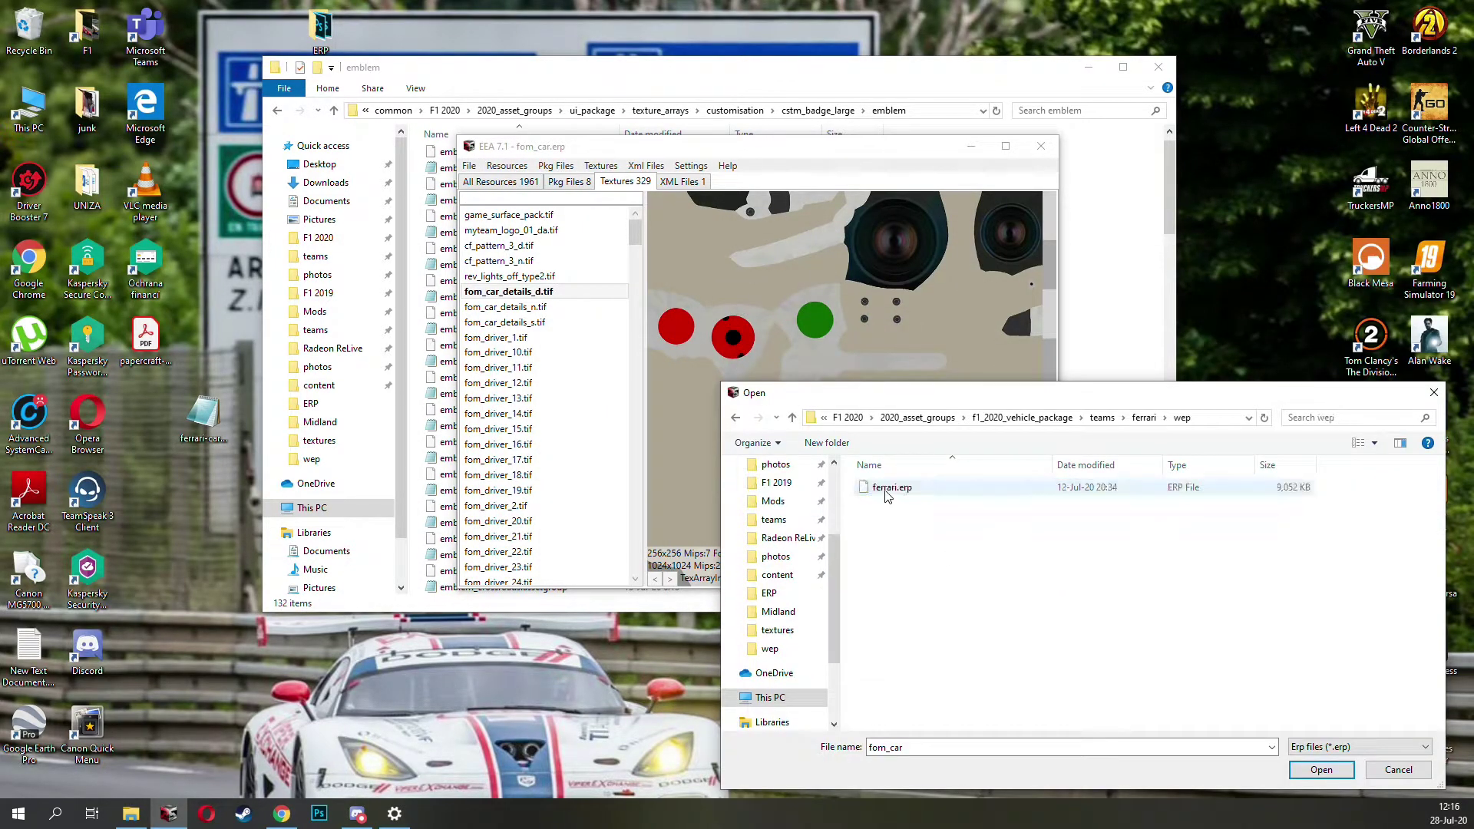
double_click(882, 493)
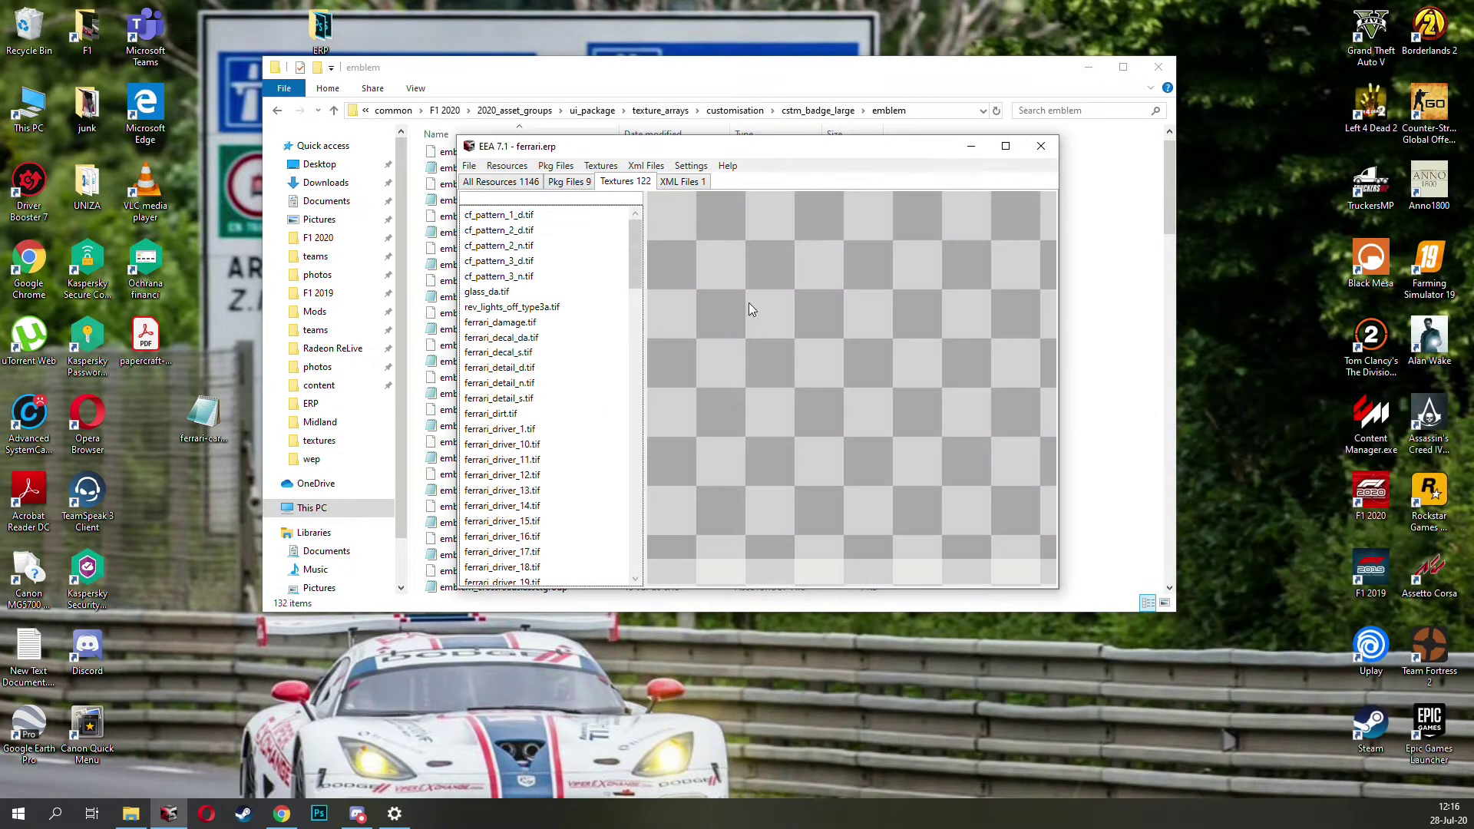
click(520, 369)
Step: Reopen fom_car.erp and display its fom_car_details_d.tif texture again
key(ctrl+o)
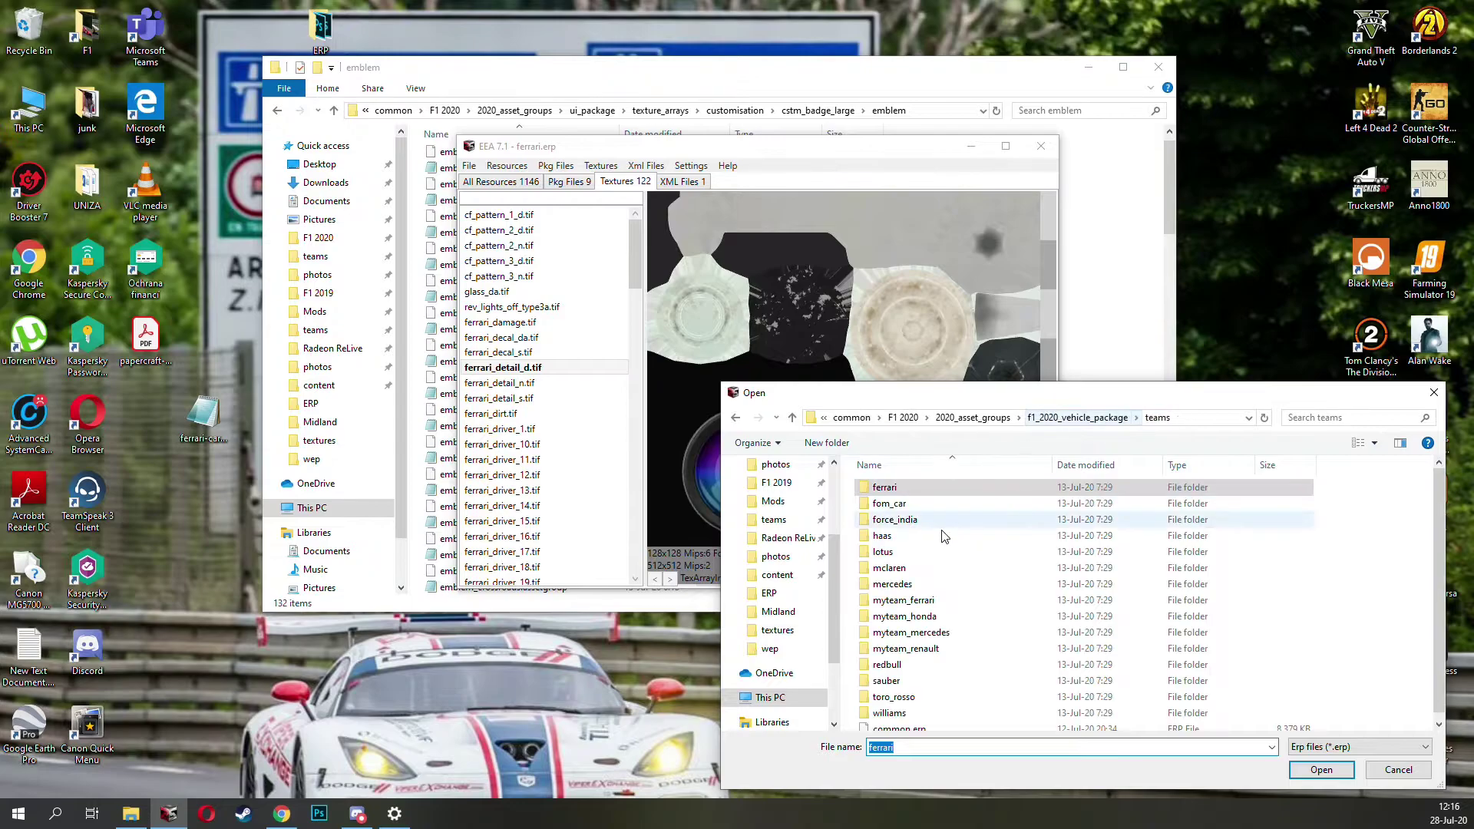
double_click(889, 503)
double_click(882, 487)
click(892, 490)
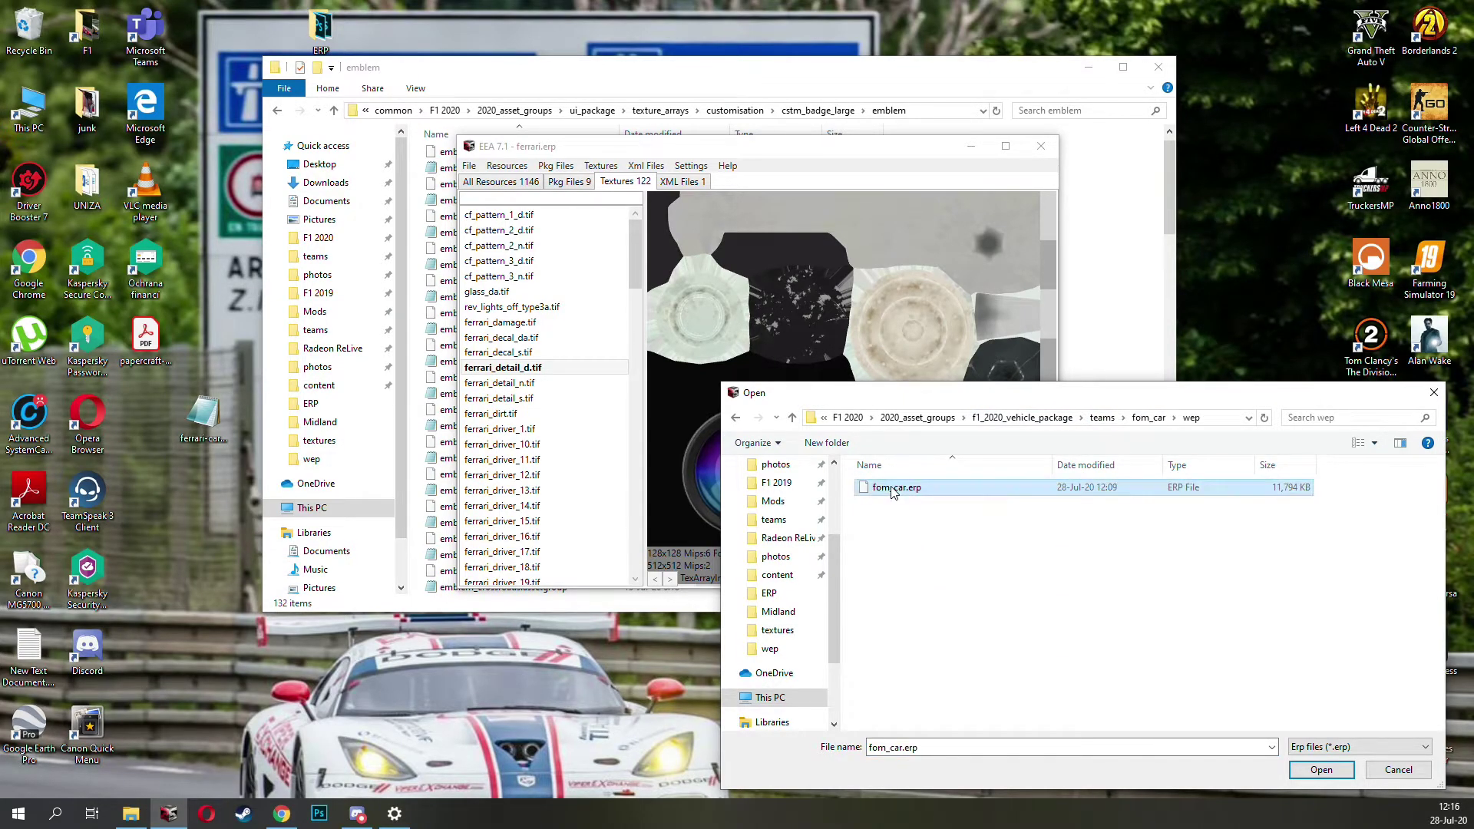
double_click(893, 489)
click(548, 290)
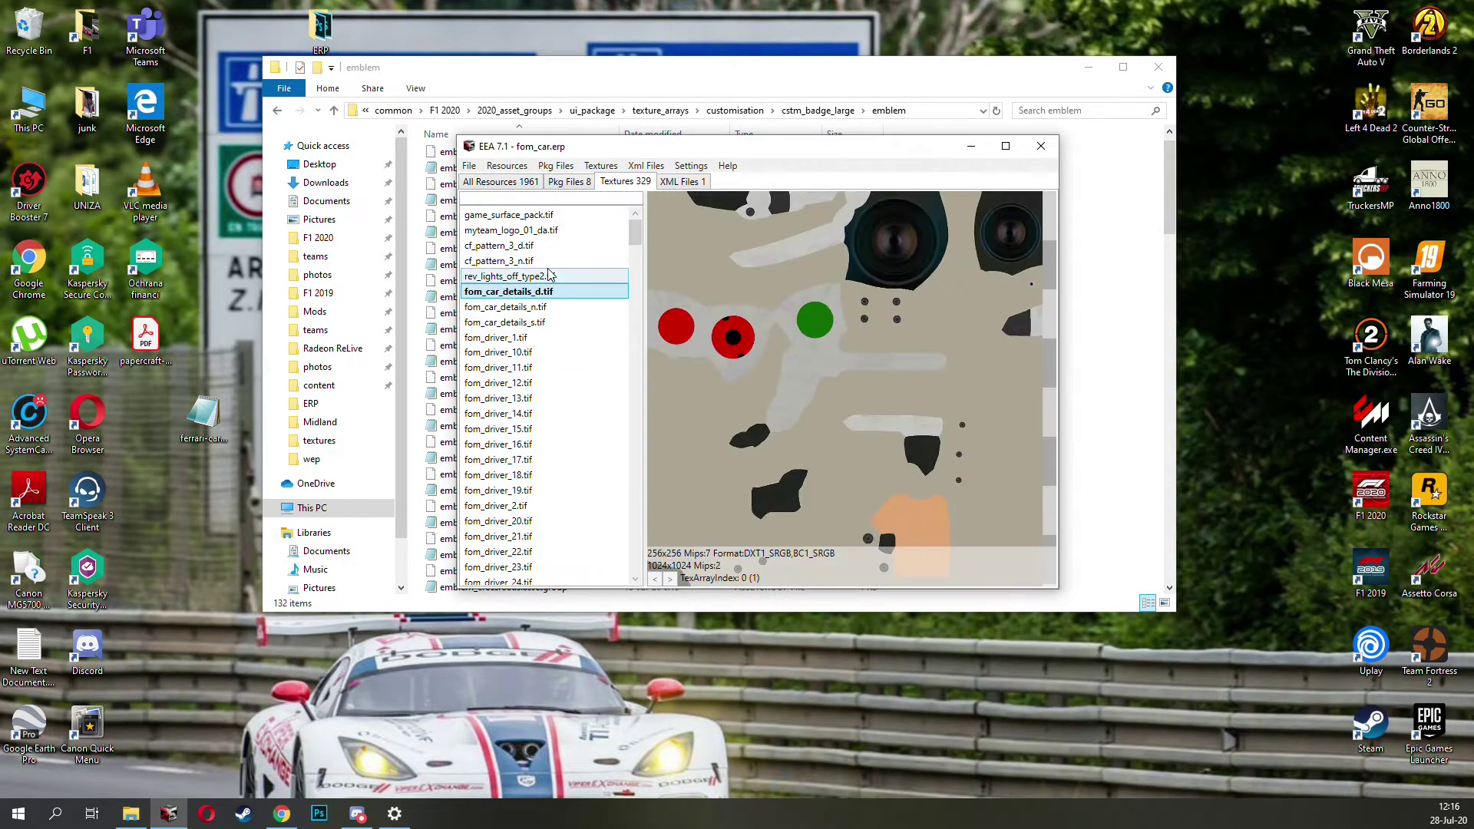
Step: Preview the fom_car_details_n.tif and fom_car_details_s.tif textures in fom_car.erp
click(600, 166)
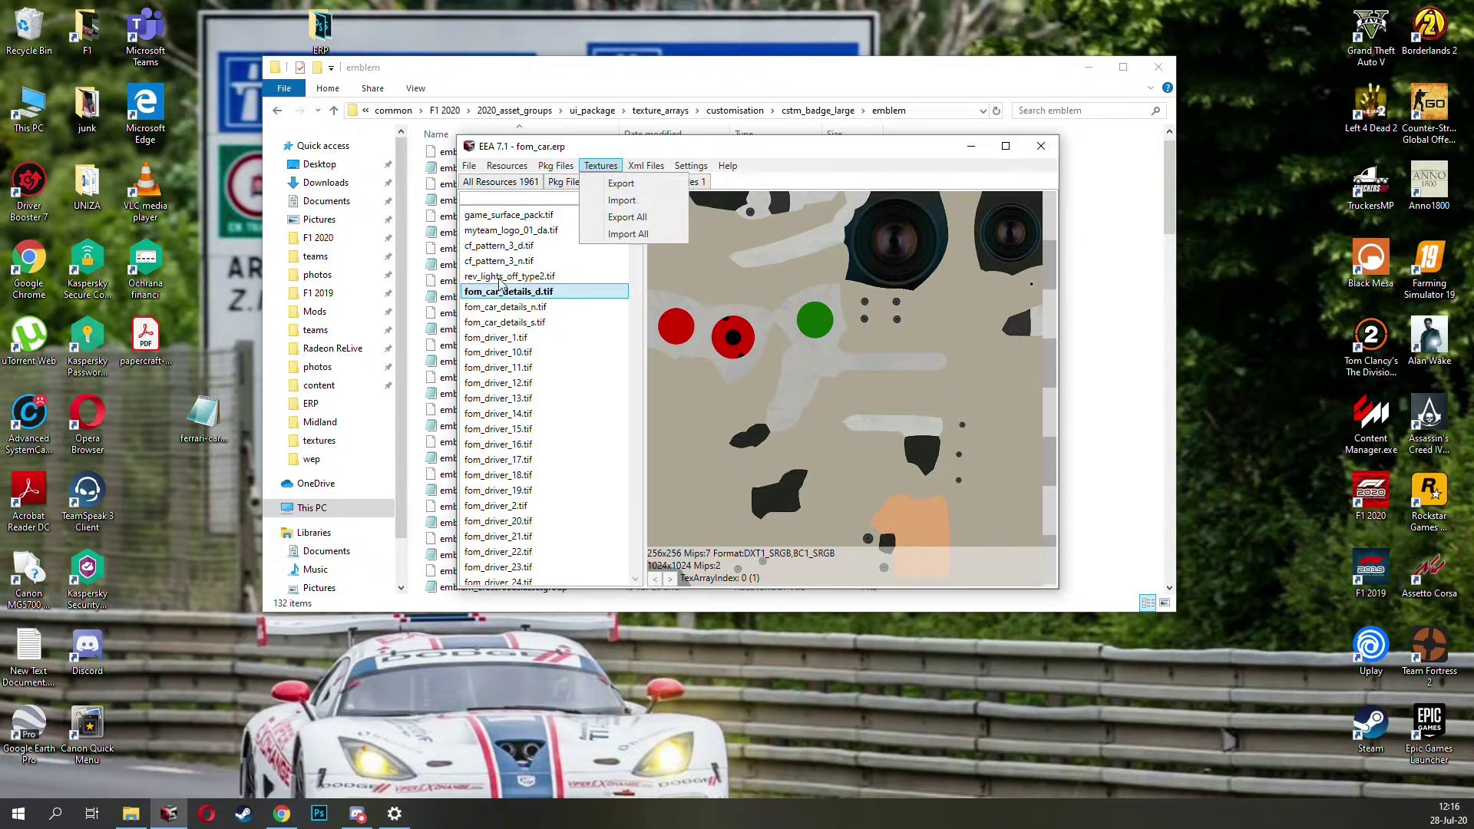
click(522, 296)
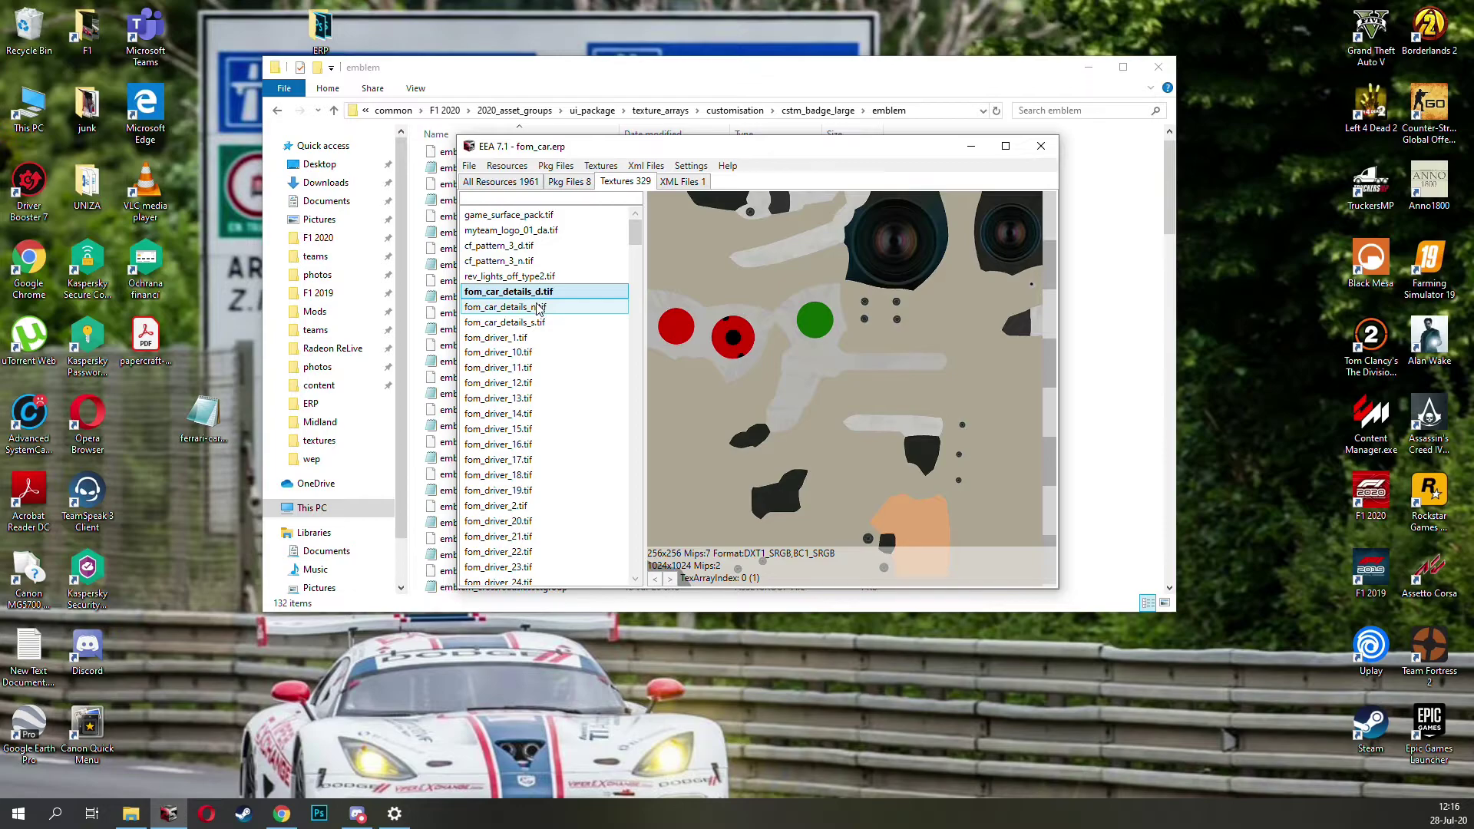
click(539, 307)
click(552, 322)
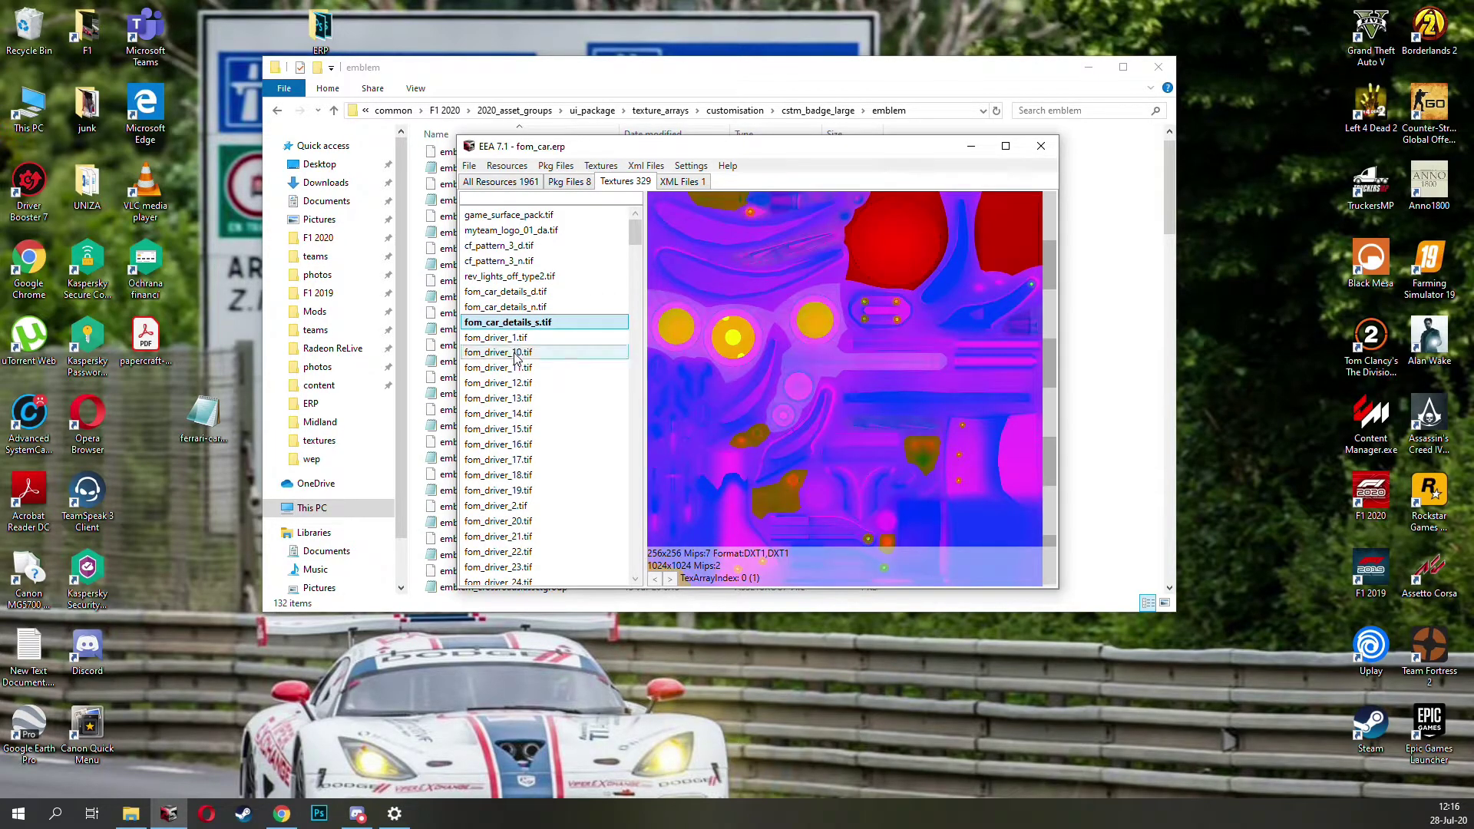
Step: Preview the fom_driver_10.tif and fom_driver_14.tif driver number textures in fom_car.erp
click(515, 353)
scroll(520, 369, down, 4)
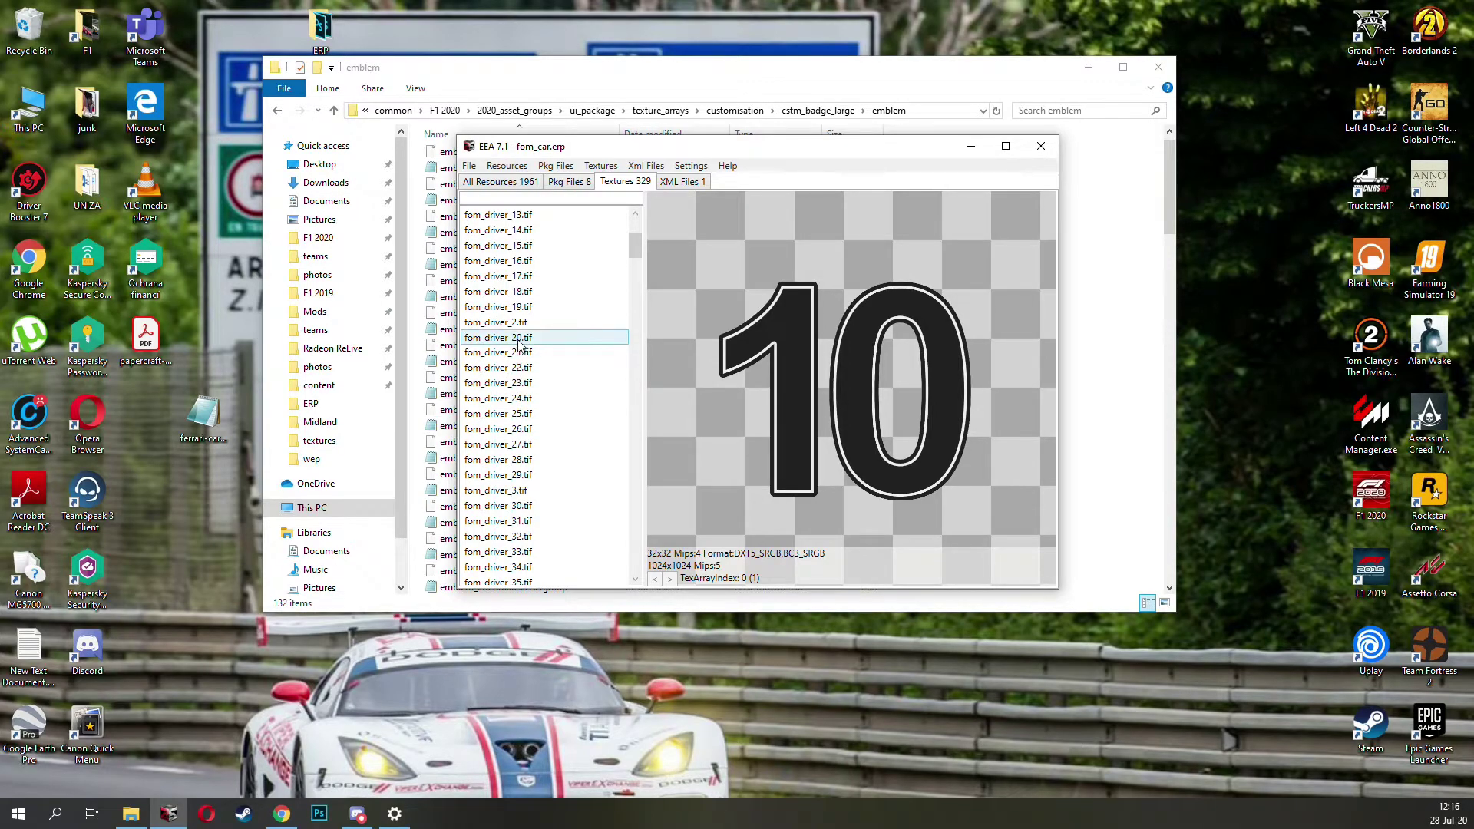
scroll(520, 346, up, 4)
click(533, 413)
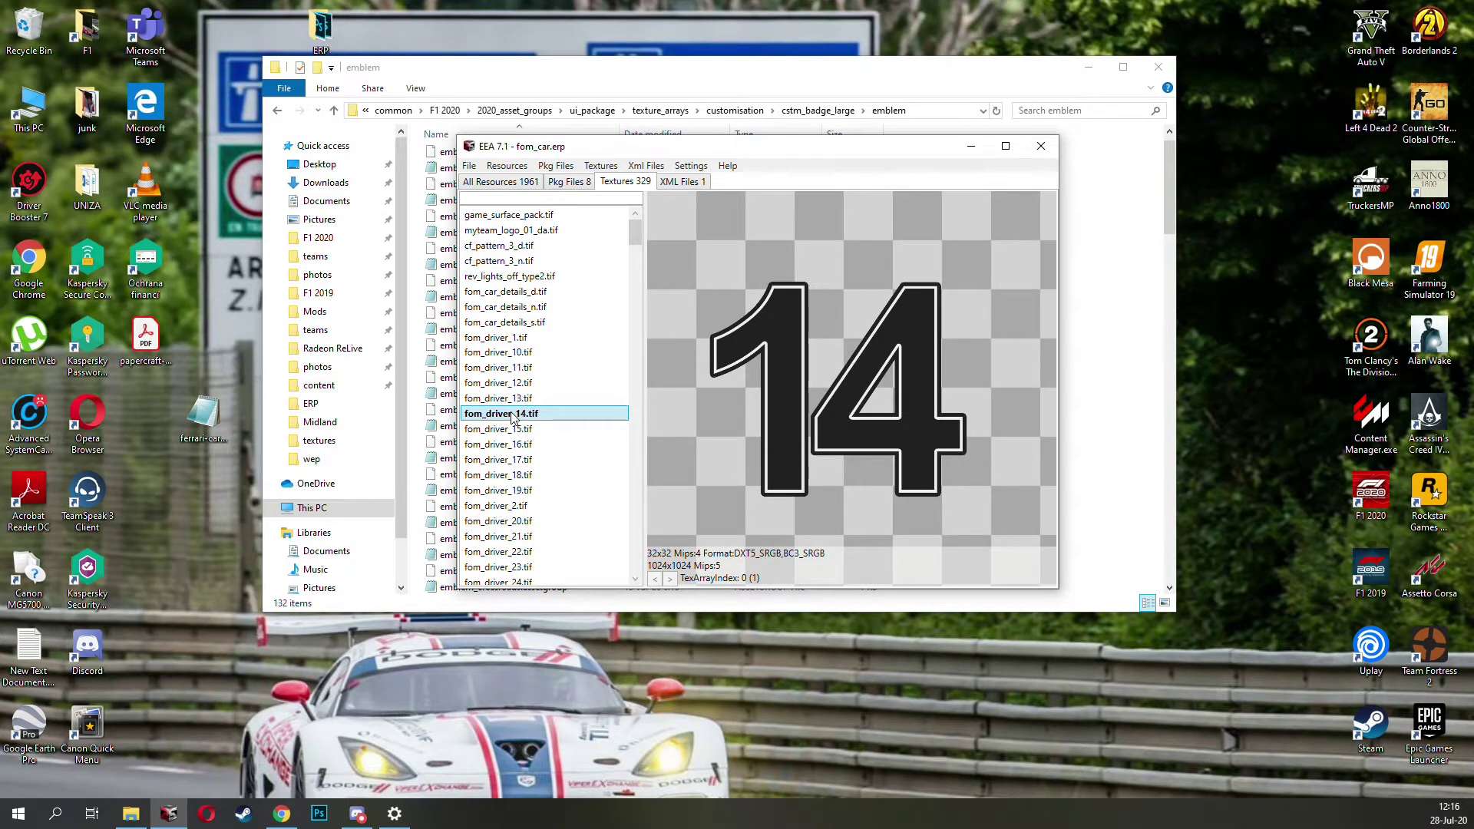
Step: Open ferrari.erp from the ferrari team's wep folder and preview the ferrari_driver_16.tif texture
key(ctrl+o)
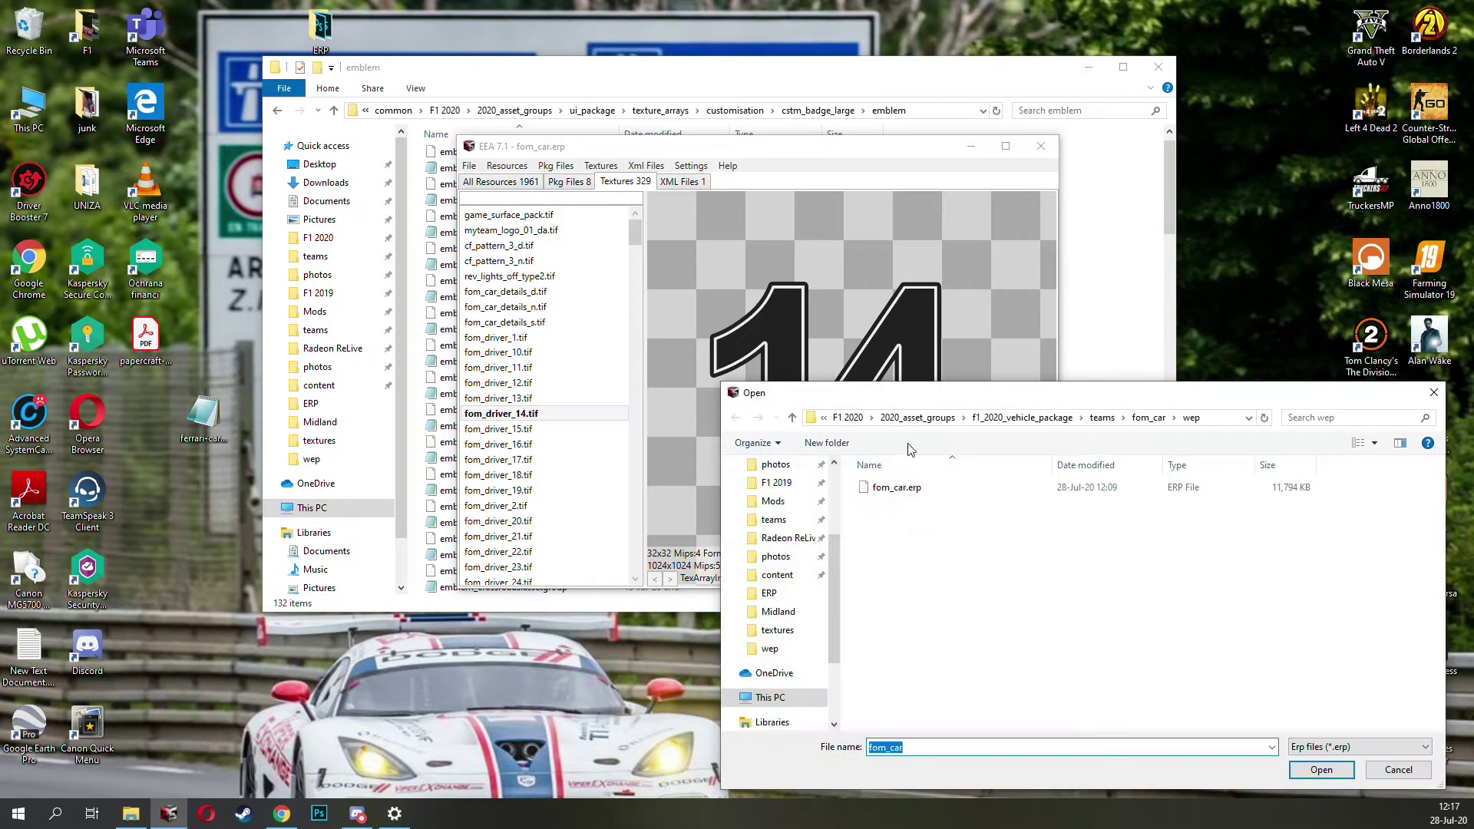
double_click(885, 487)
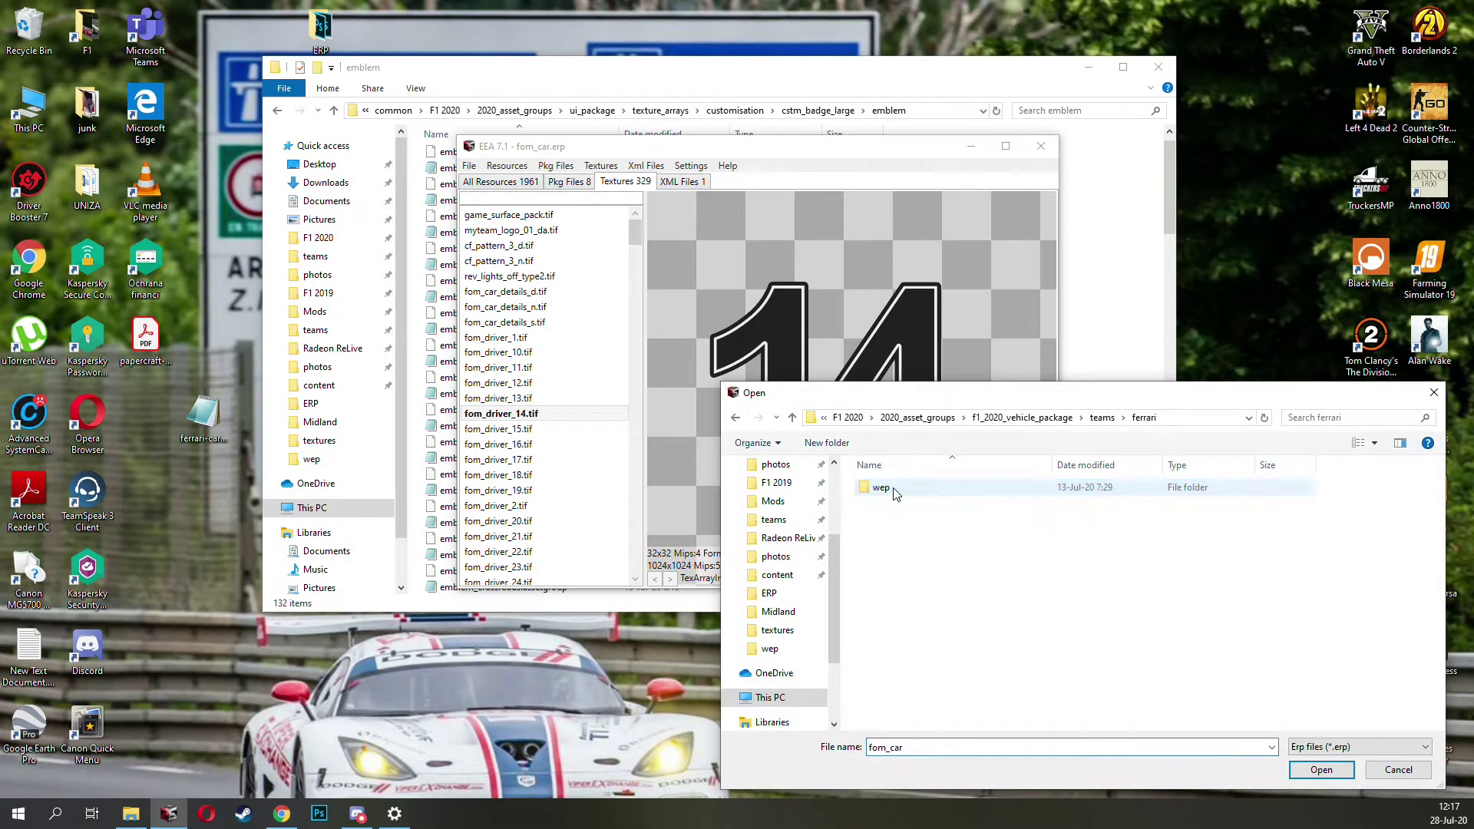
double_click(889, 489)
double_click(896, 487)
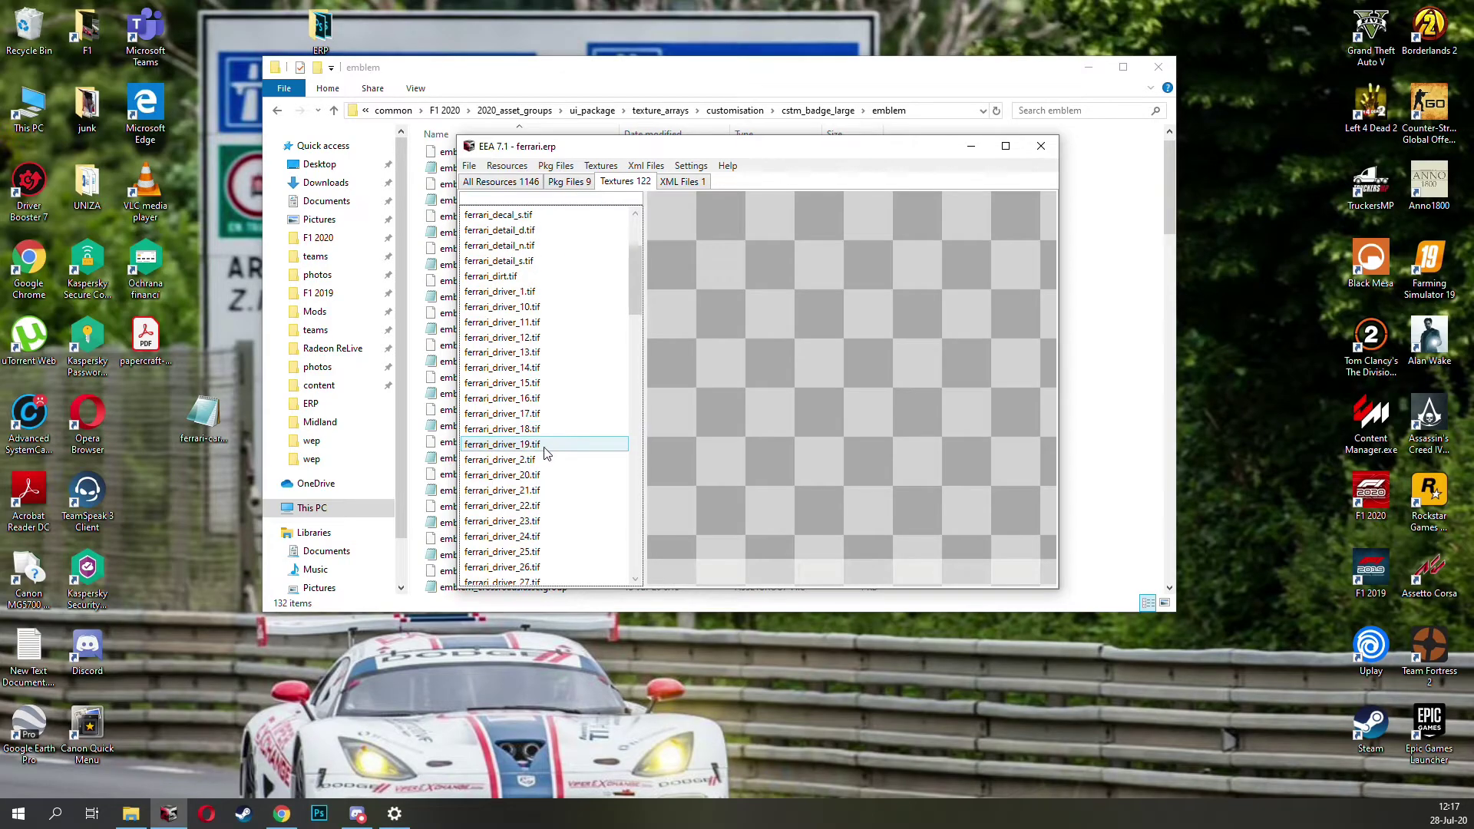
click(537, 401)
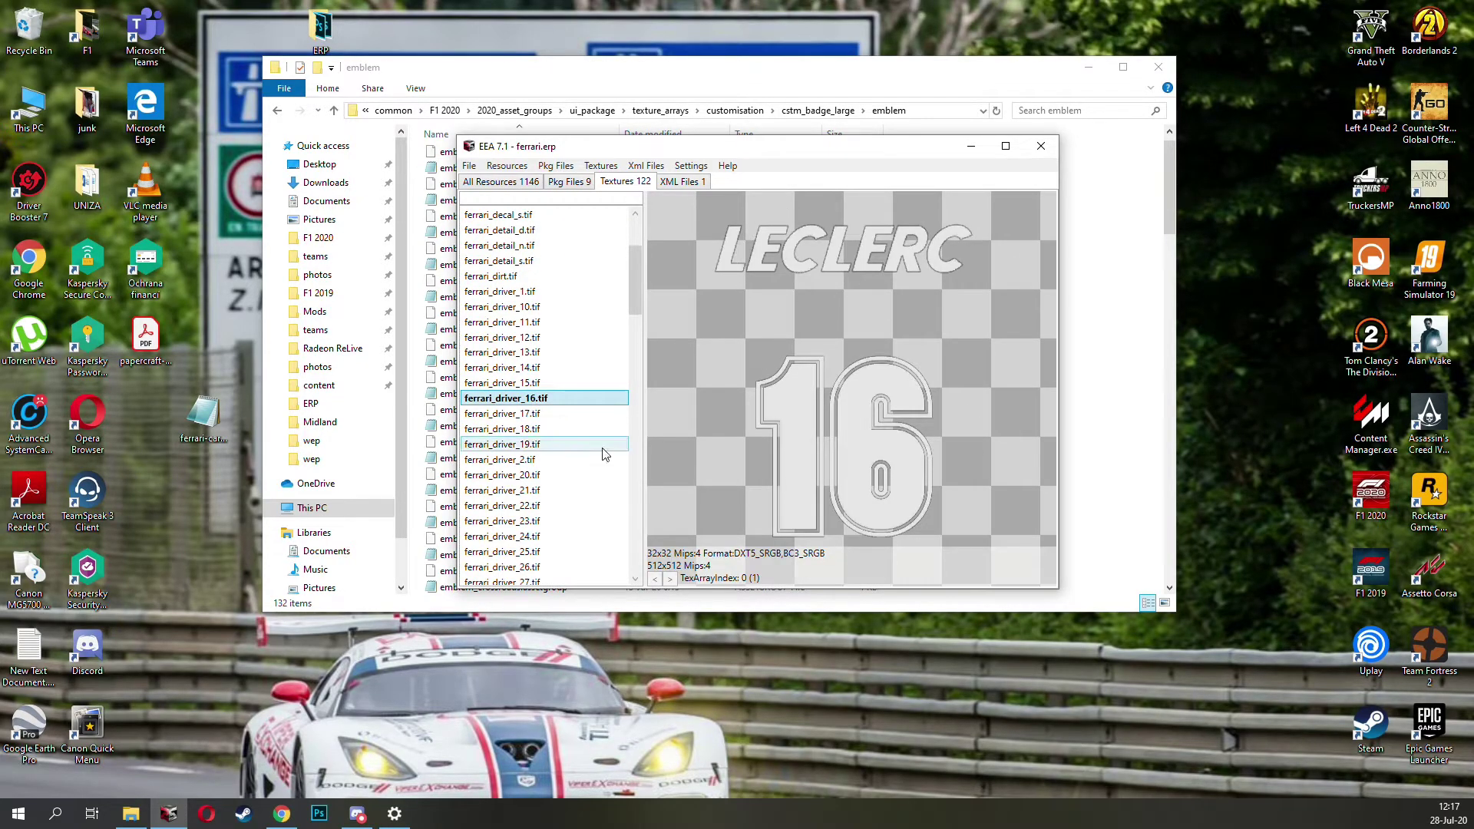
Step: Compare the ferrari_driver_13.tif, ferrari_driver_11.tif and ferrari_driver_18.tif number textures with ferrari_driver_16.tif
click(522, 382)
click(531, 353)
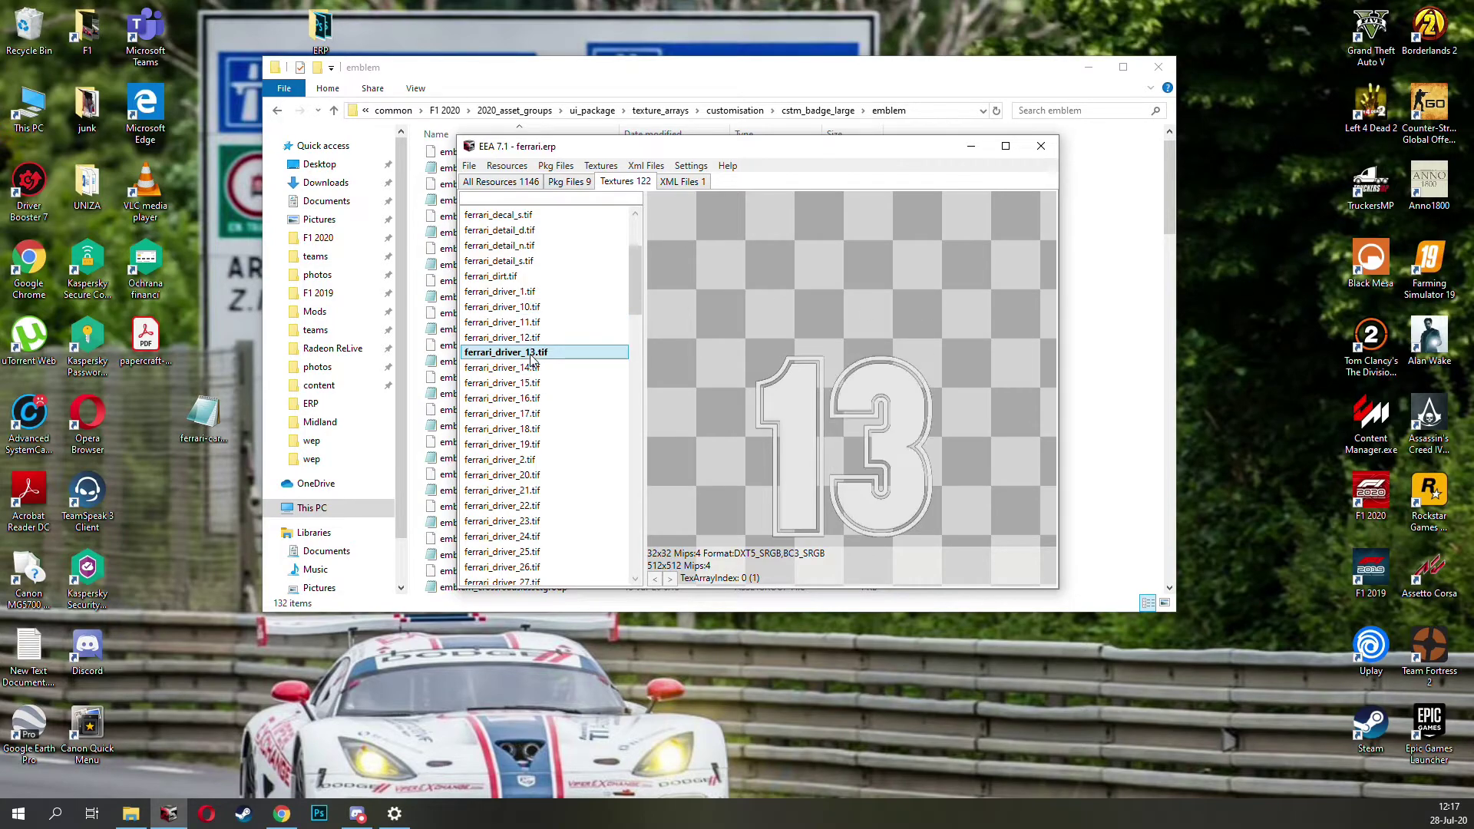
click(529, 323)
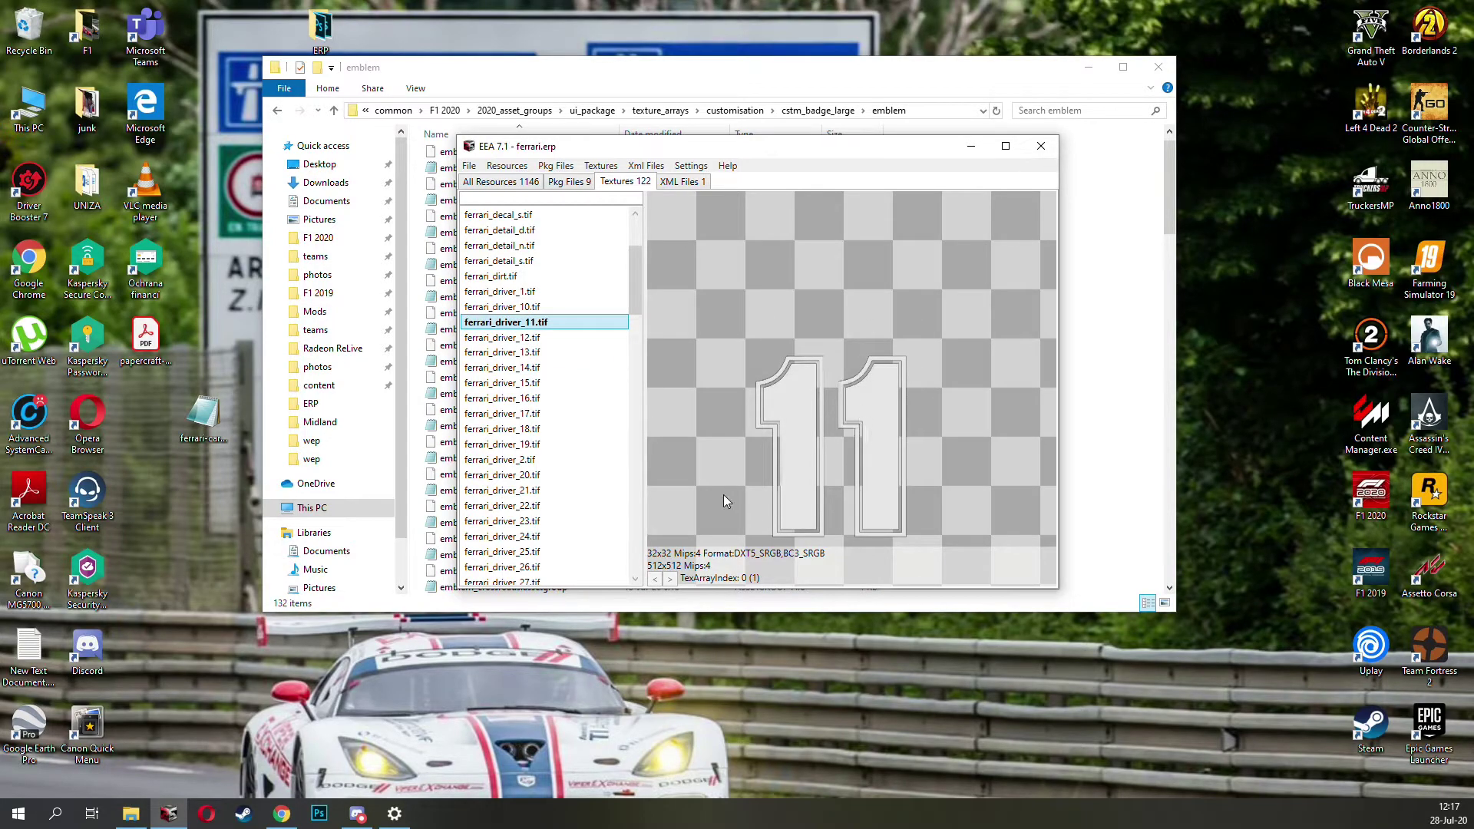
click(529, 429)
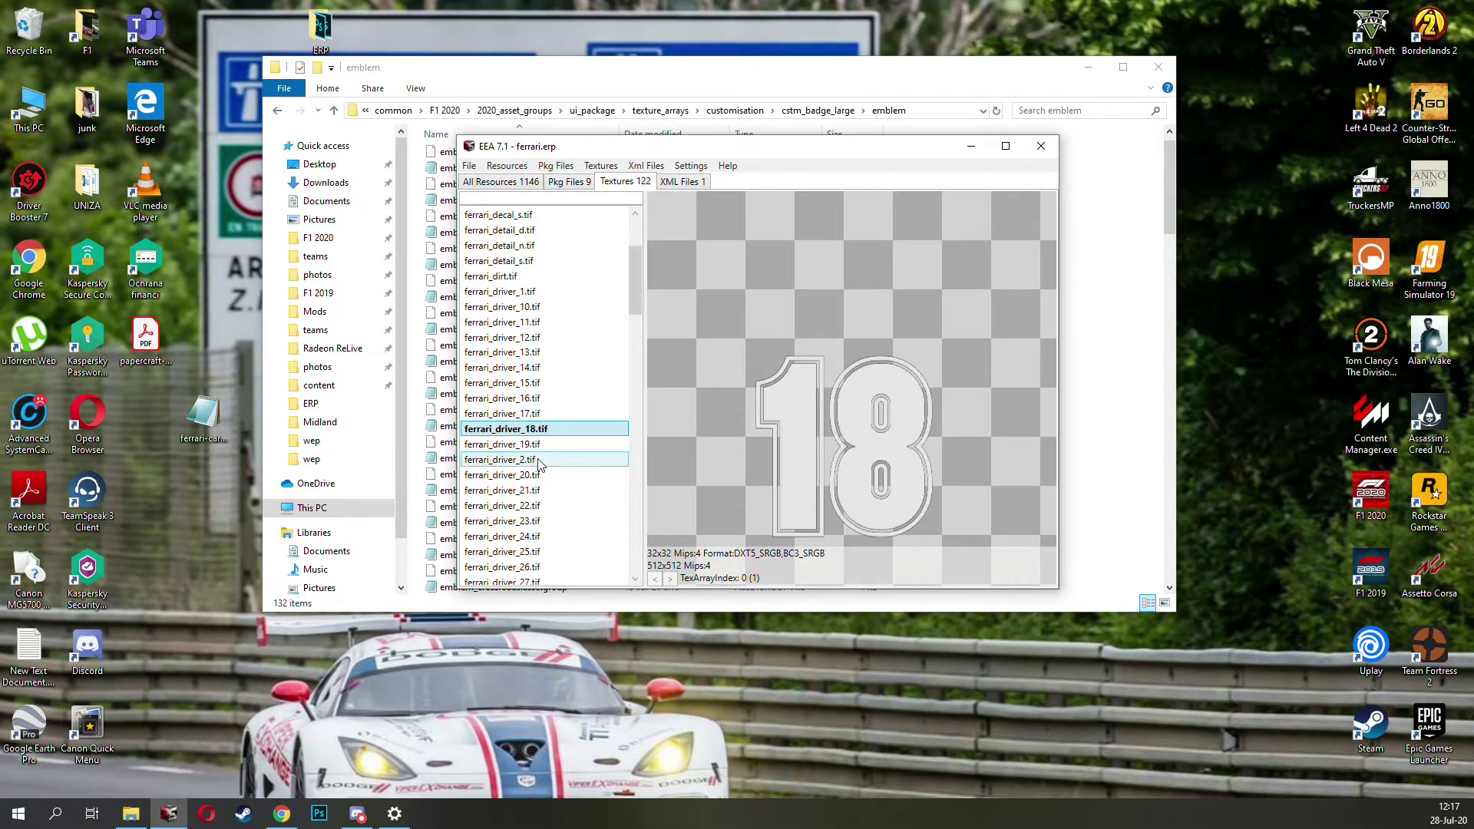
click(536, 398)
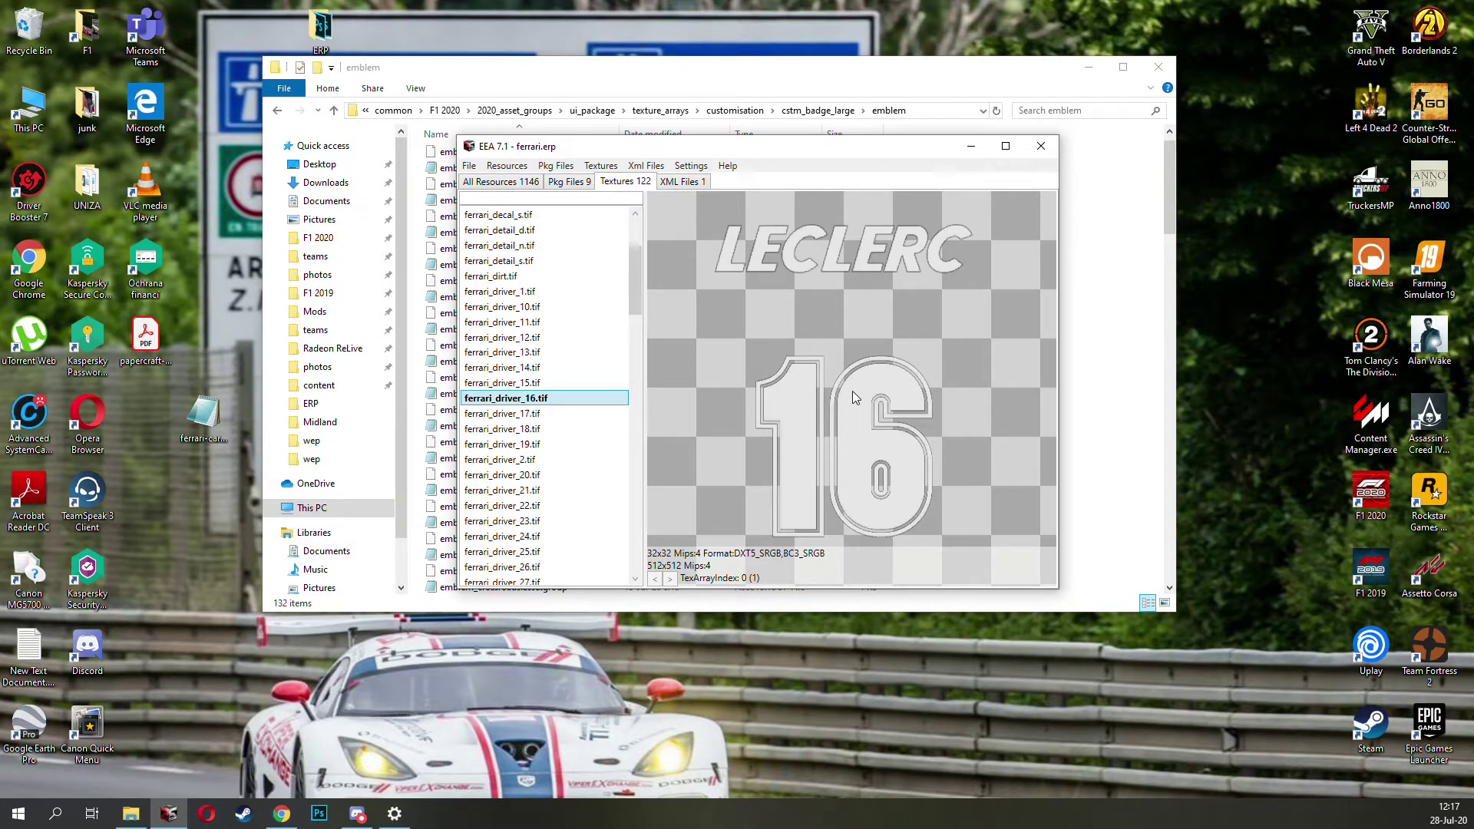
Step: Open haas.erp from the haas team's wep folder and preview the haas_driver_18.tif texture
key(ctrl+o)
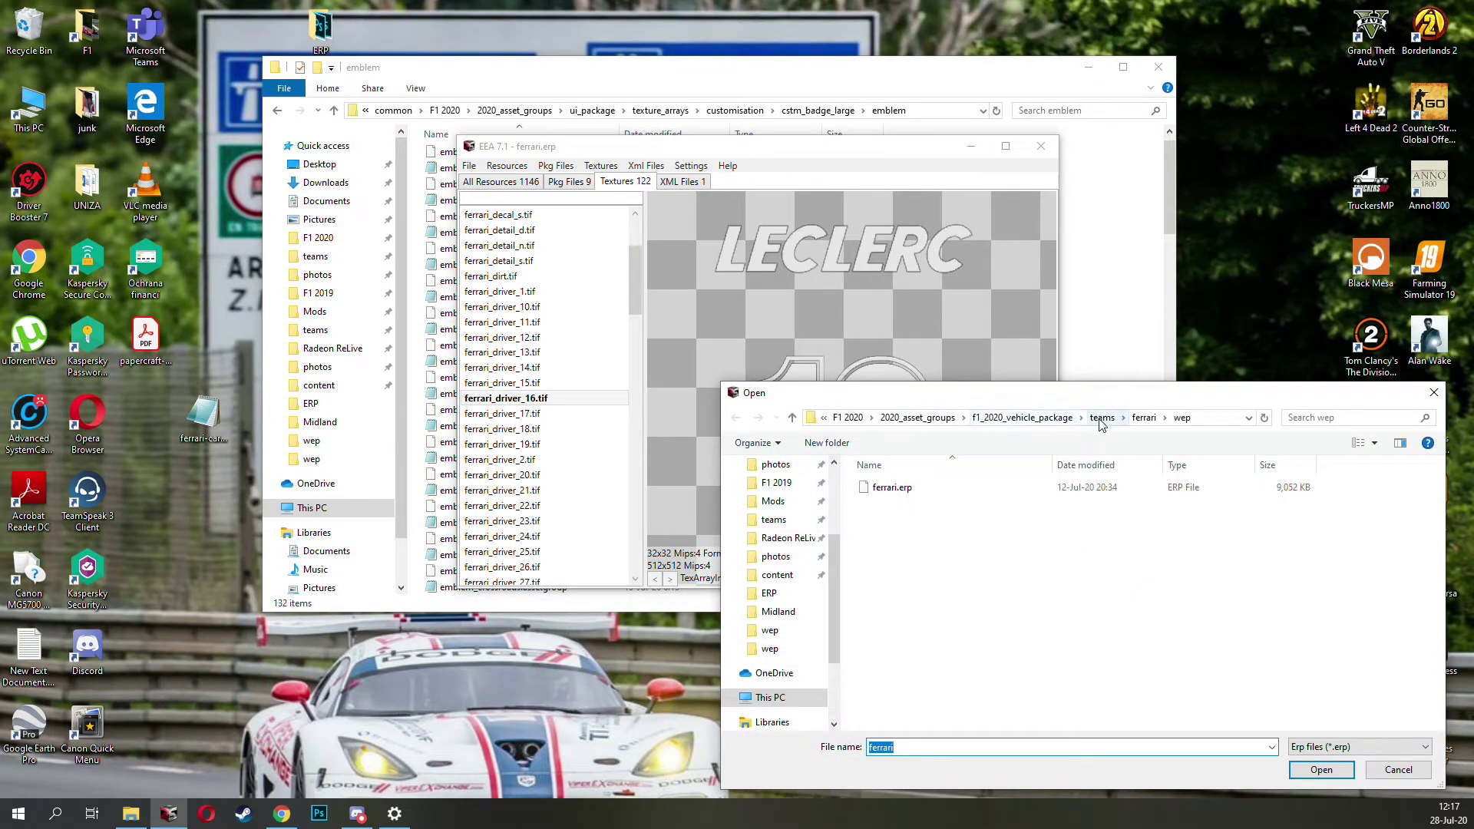
mouse_move(905, 393)
mouse_down()
mouse_move(948, 354)
mouse_move(914, 382)
mouse_up()
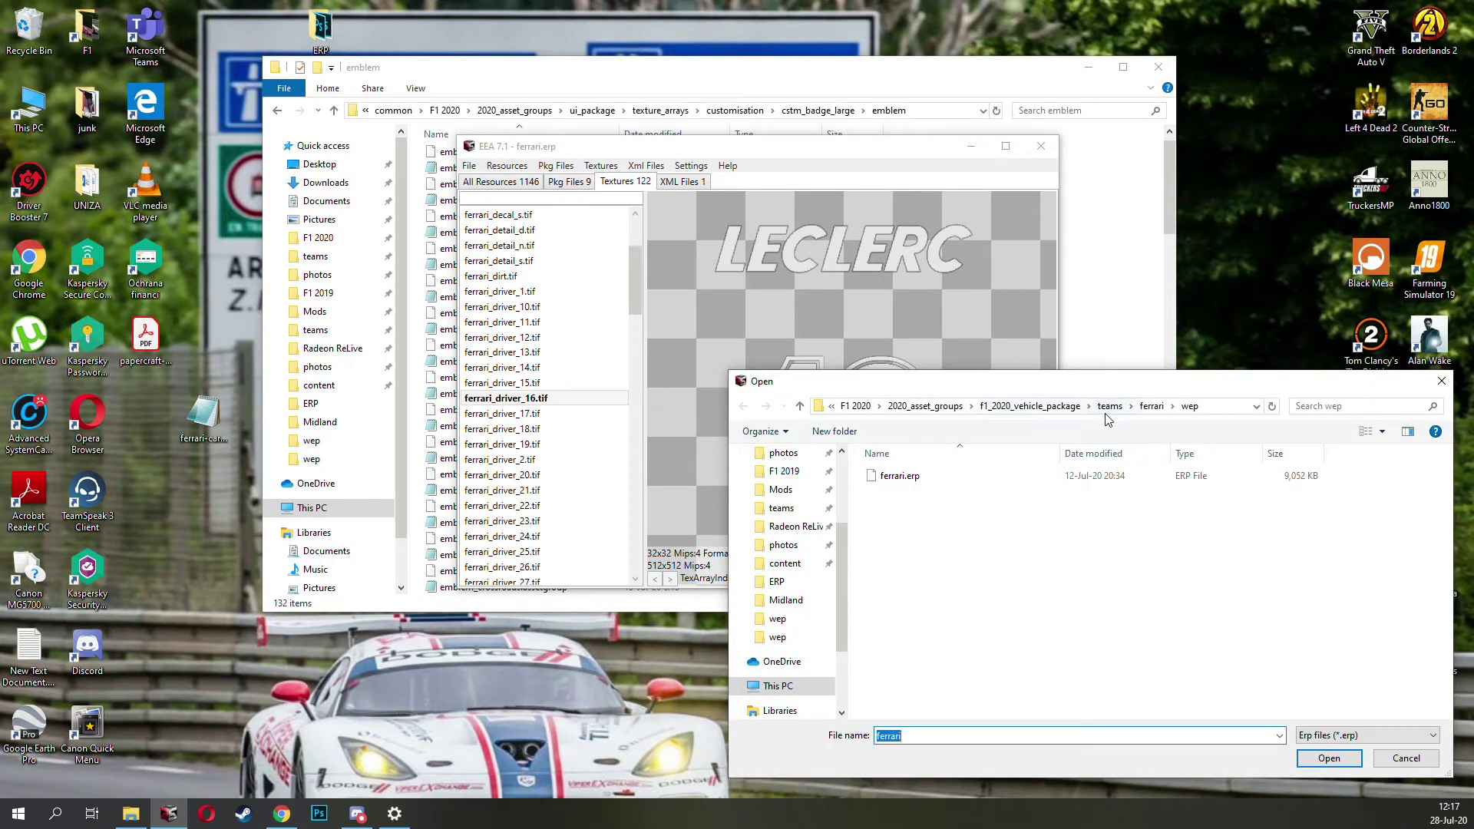
click(1108, 407)
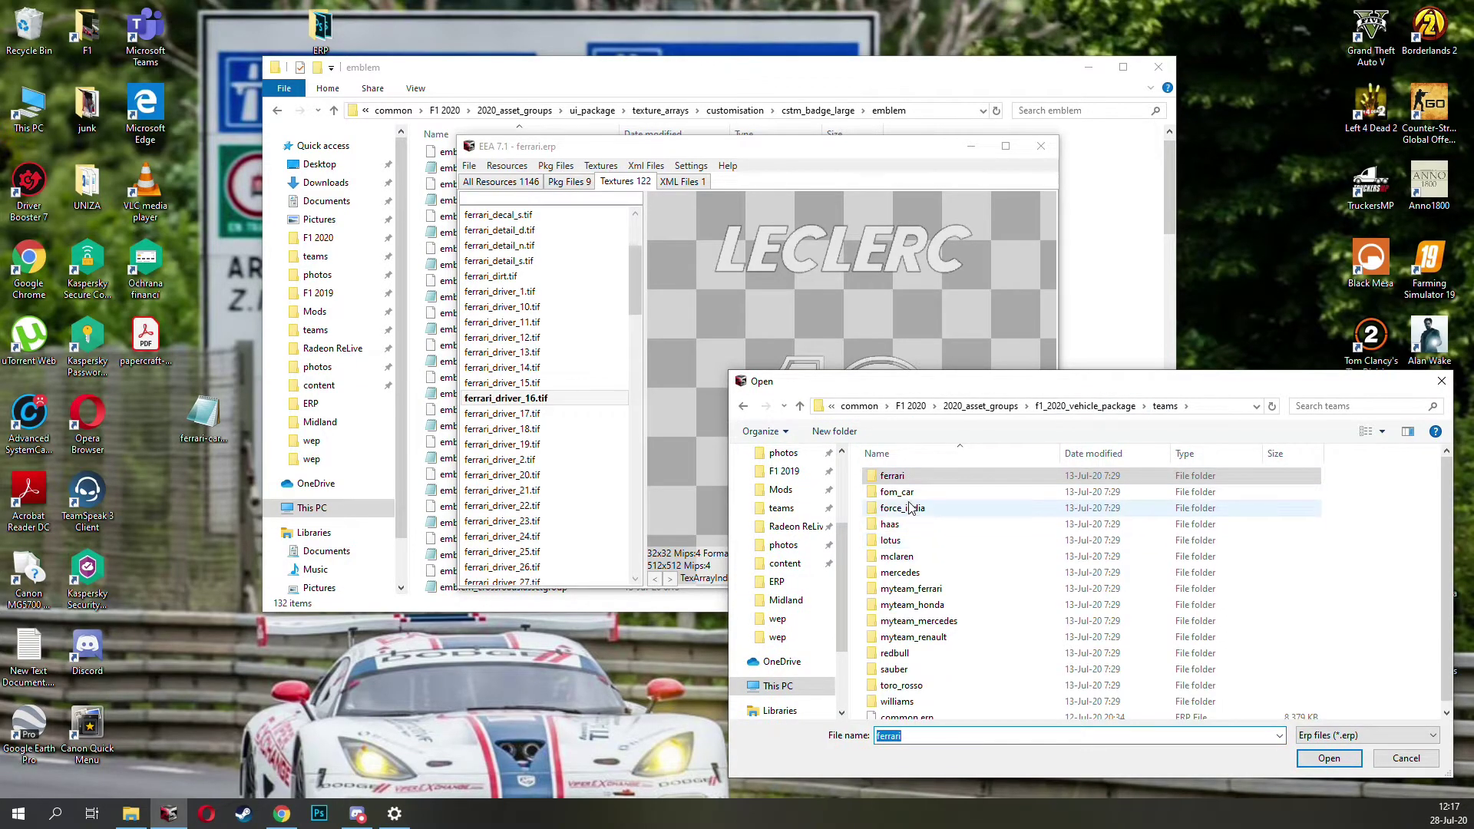
double_click(913, 526)
double_click(904, 478)
double_click(898, 476)
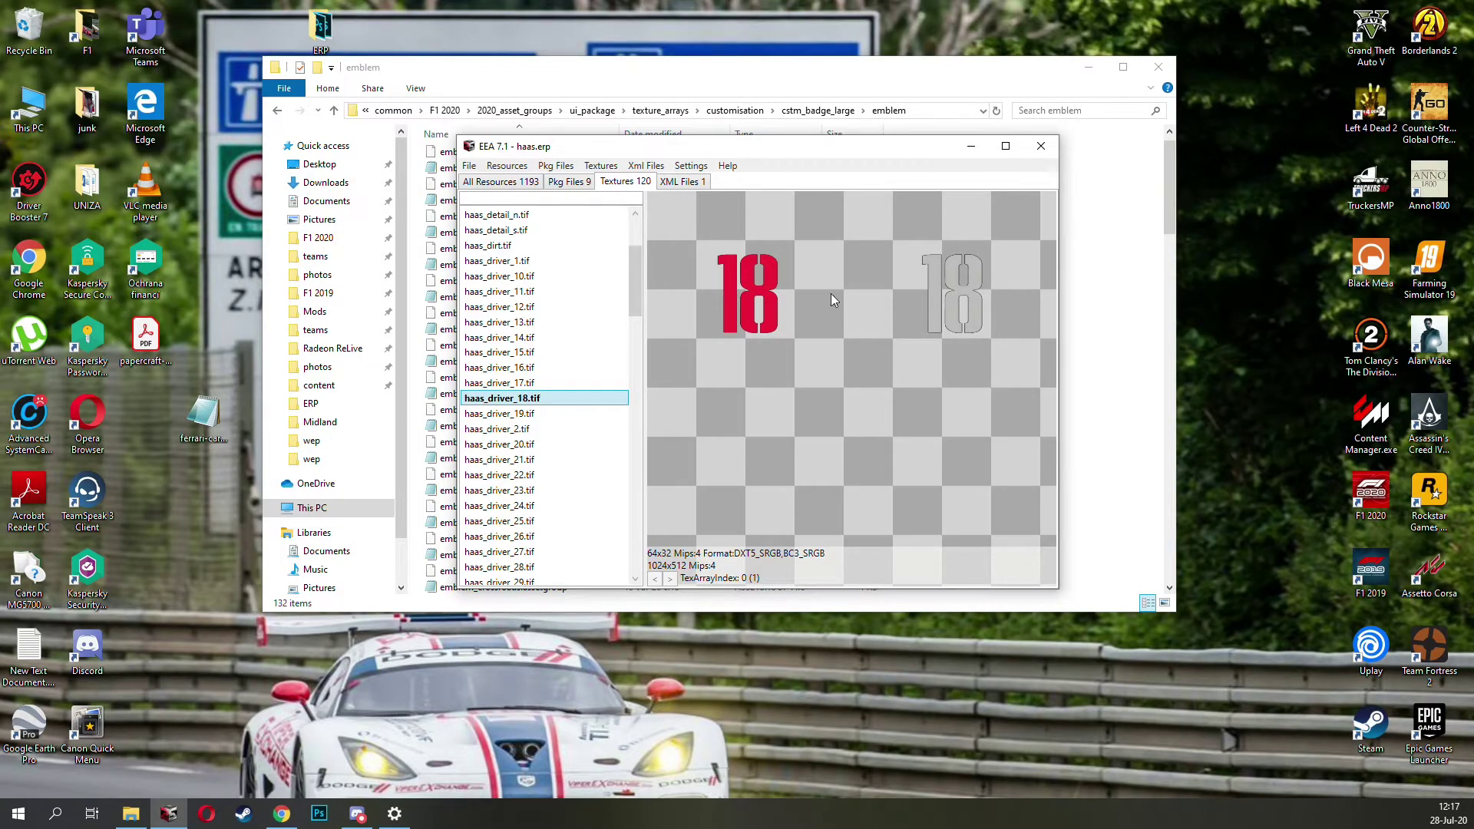
Step: Reopen fom_car.erp from the fom_car team's wep folder and preview the fom_driver_43.tif texture
key(ctrl+o)
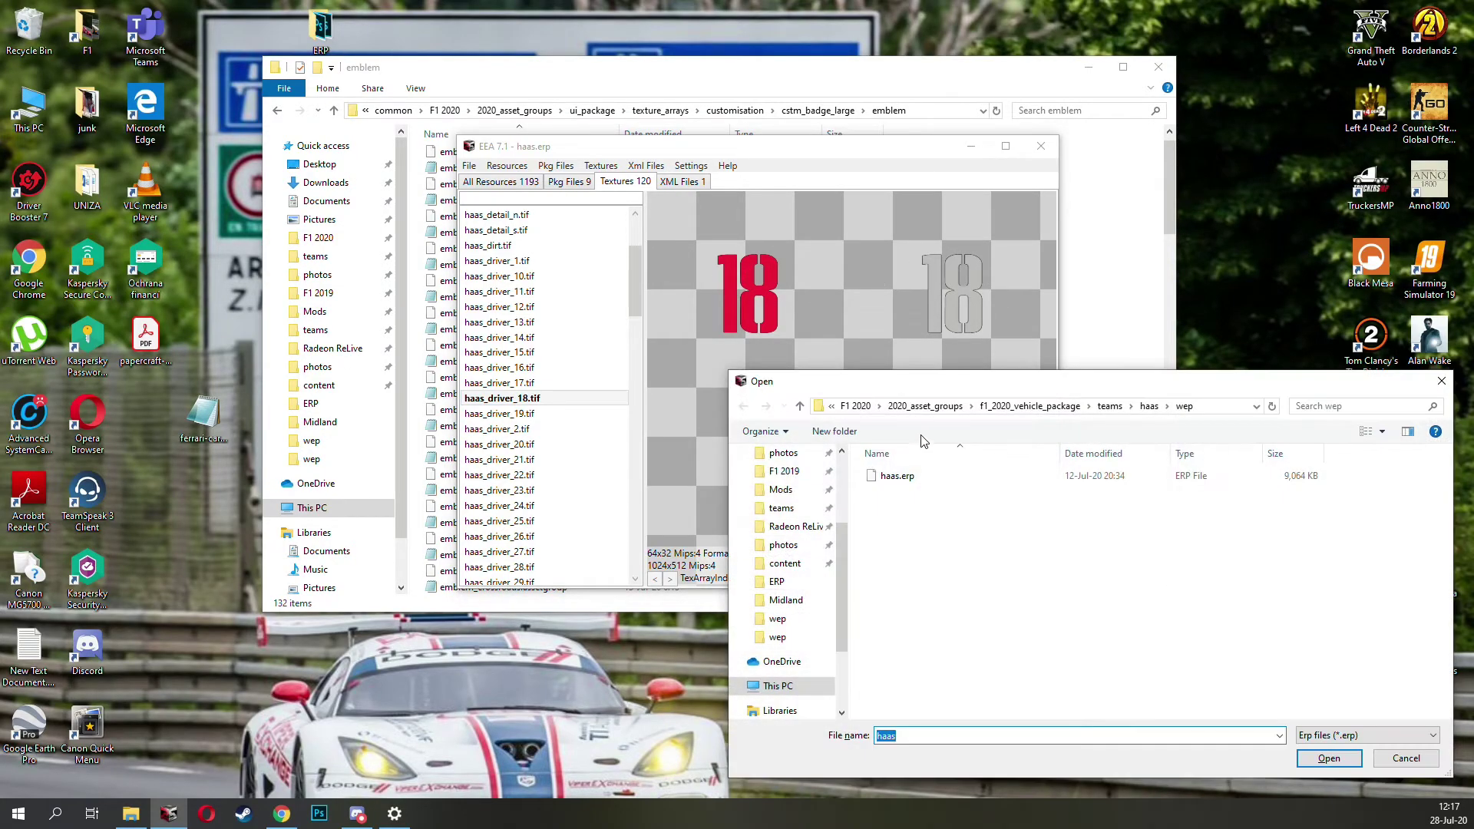
click(1442, 382)
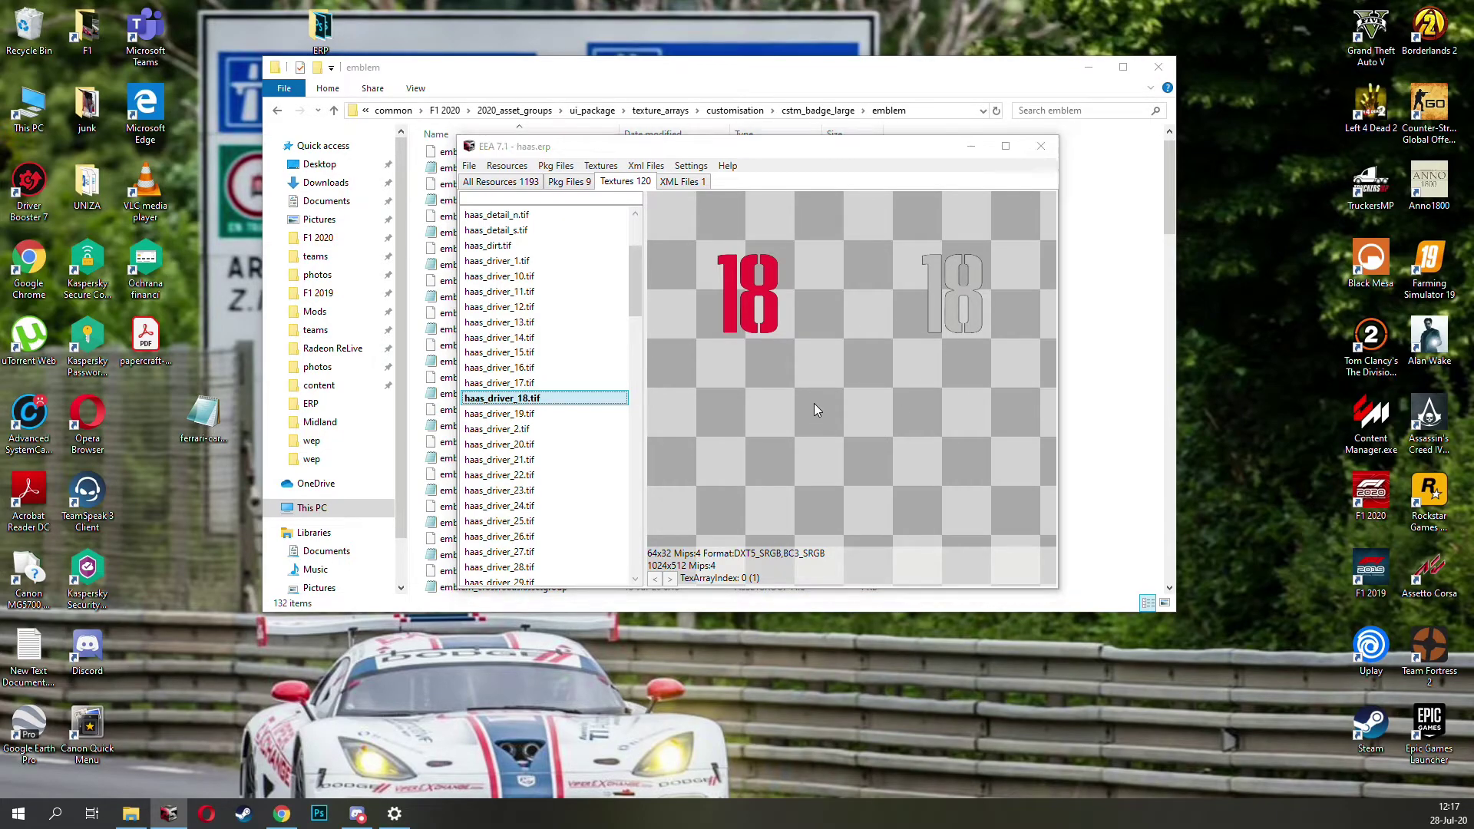
key(ctrl+o)
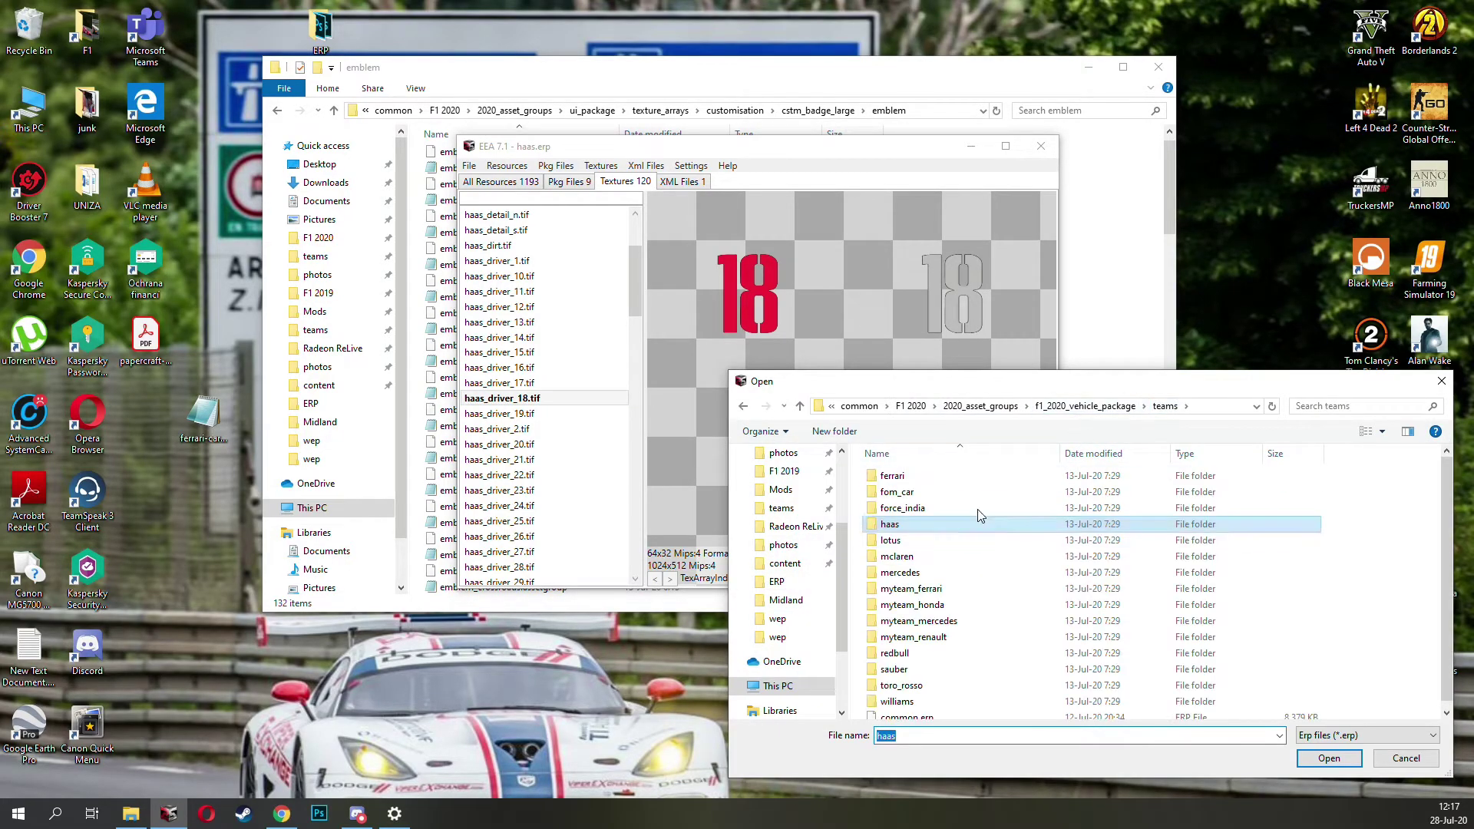
double_click(898, 492)
double_click(903, 479)
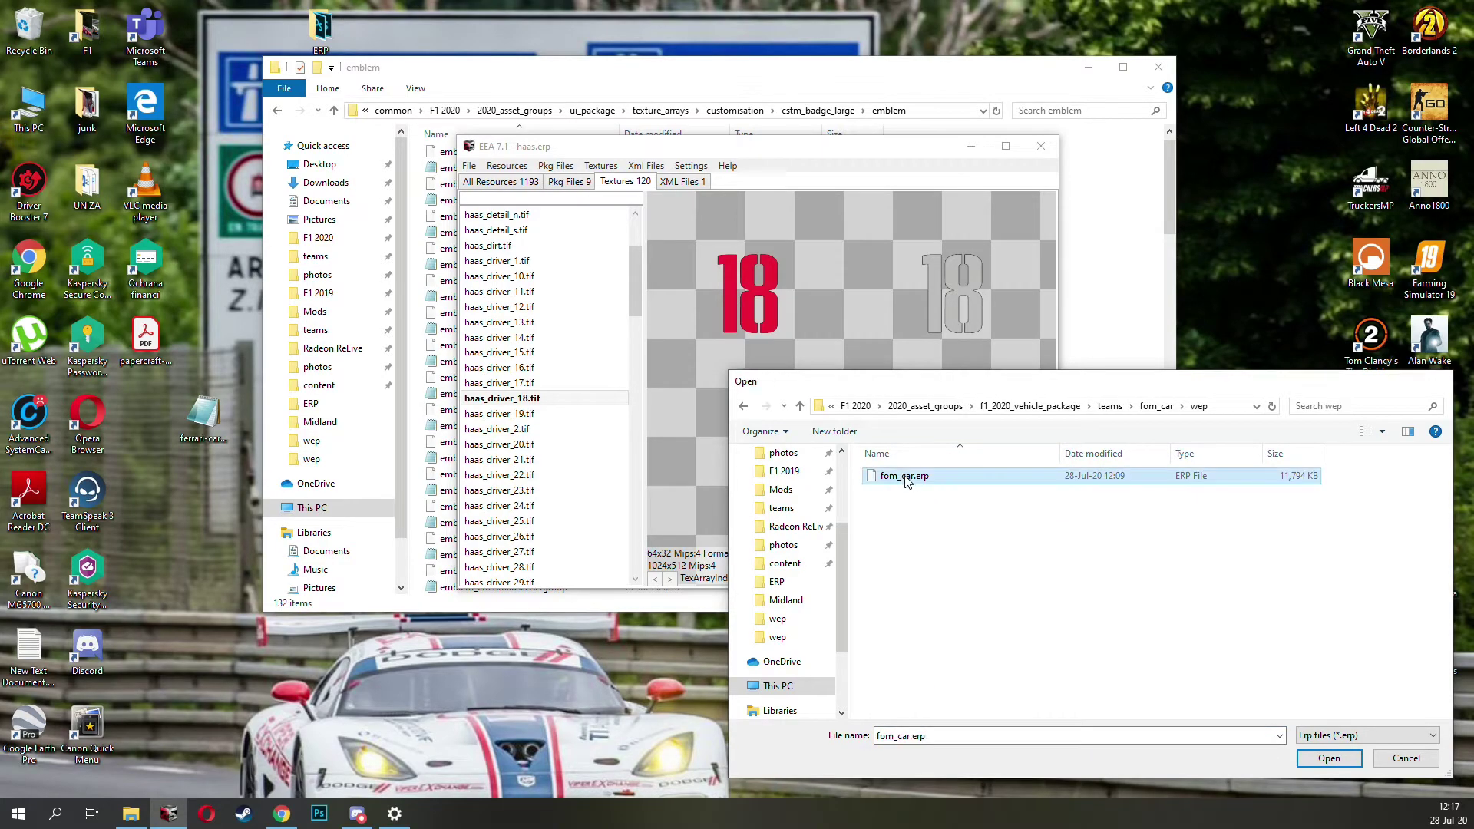
double_click(895, 477)
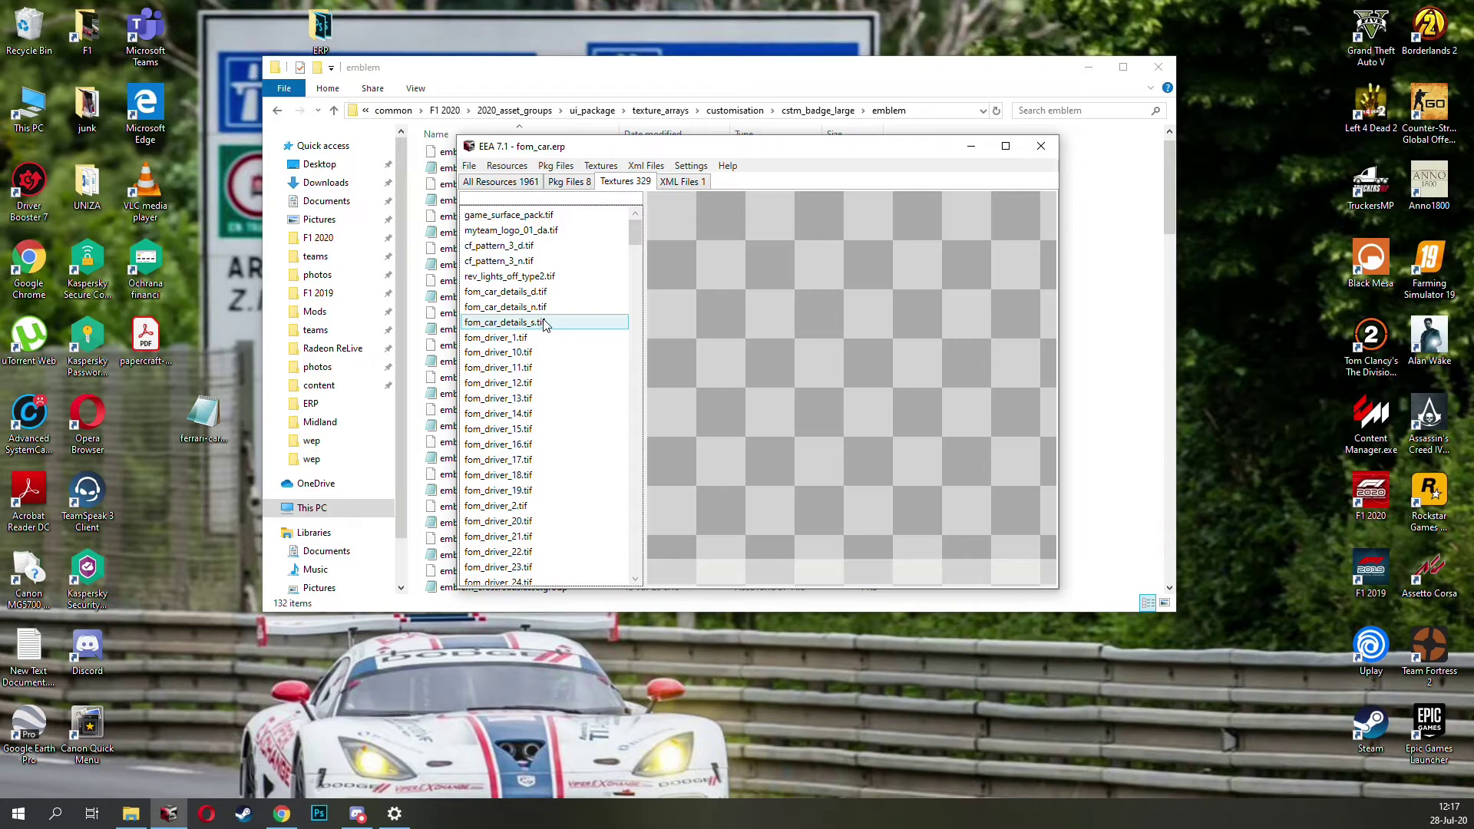
scroll(546, 395, down, 10)
click(534, 444)
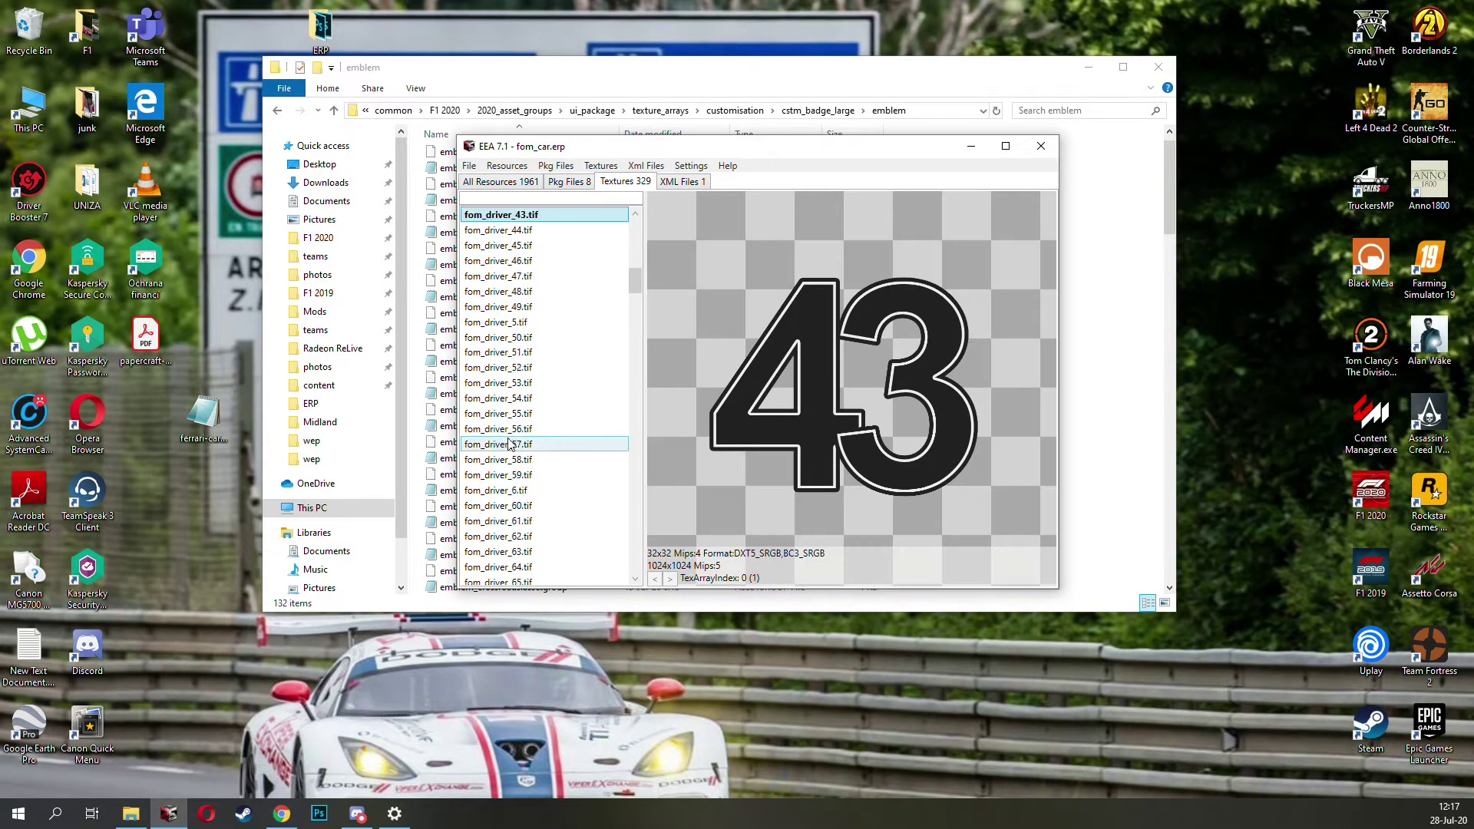
Step: Preview the fom_main_damage.tif and fom_main_dirt.tif textures in fom_car.erp
scroll(568, 430, down, 20)
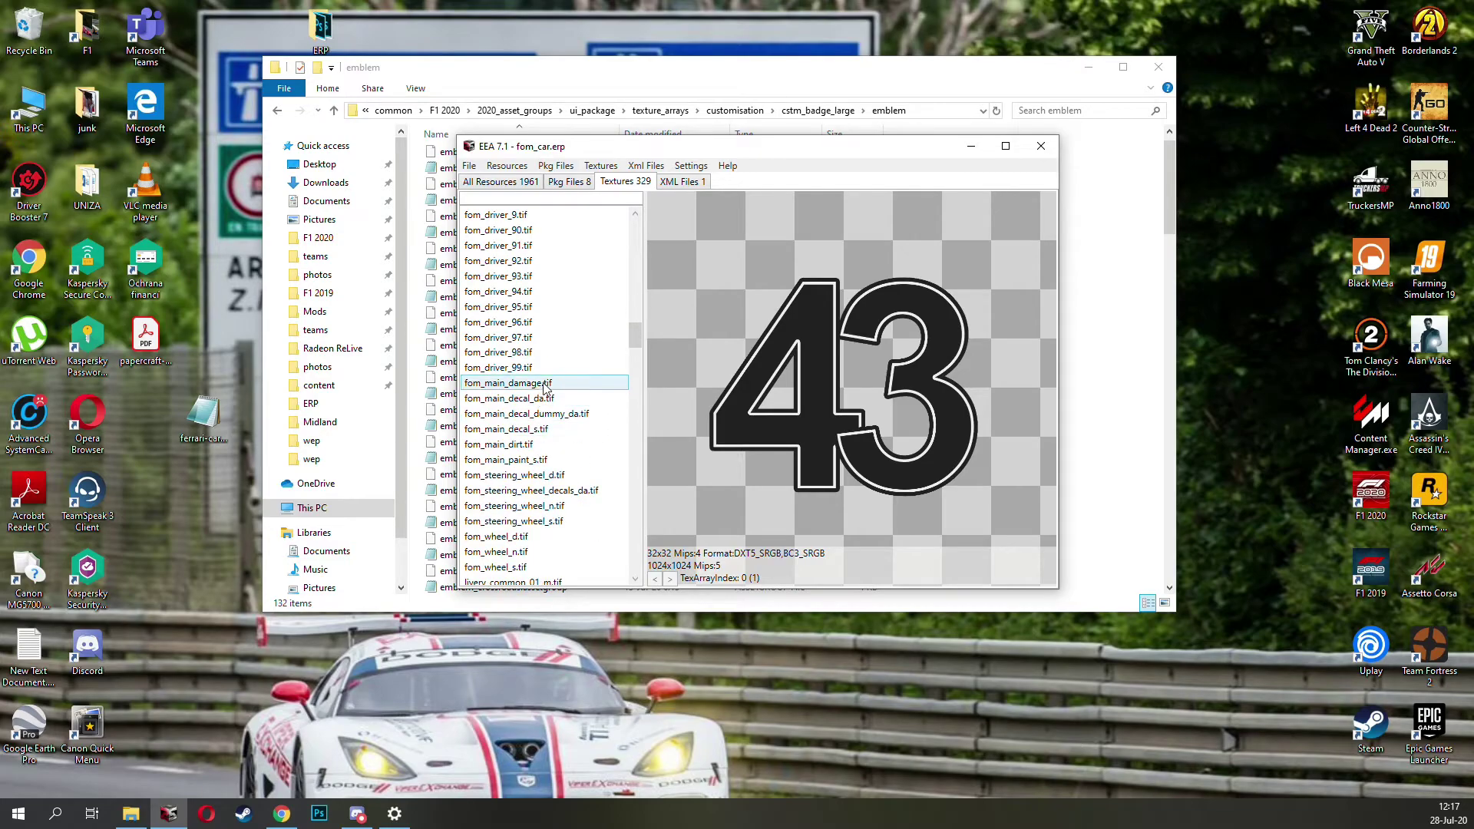
click(519, 384)
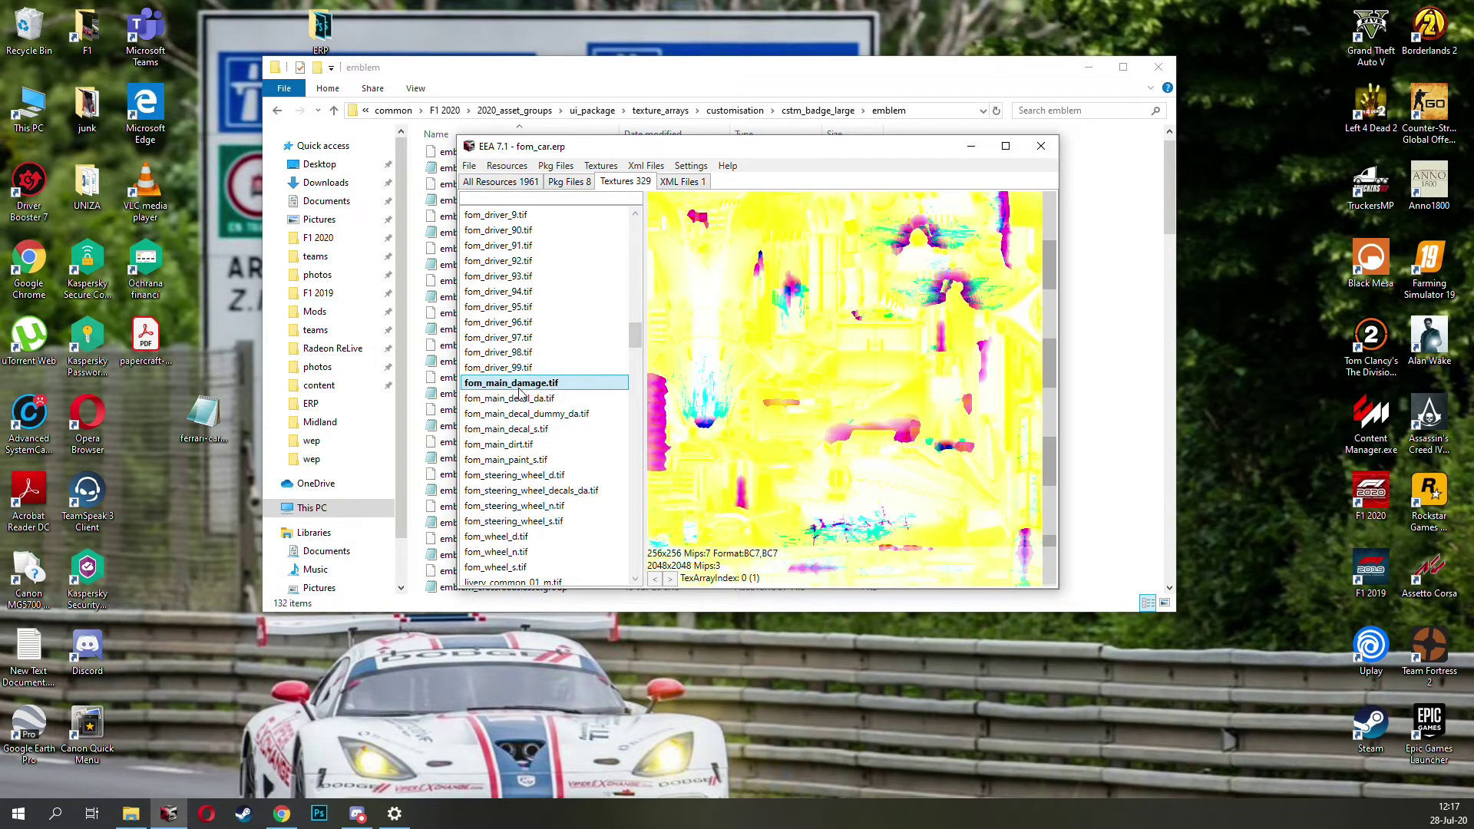
click(525, 449)
scroll(514, 468, down, 1)
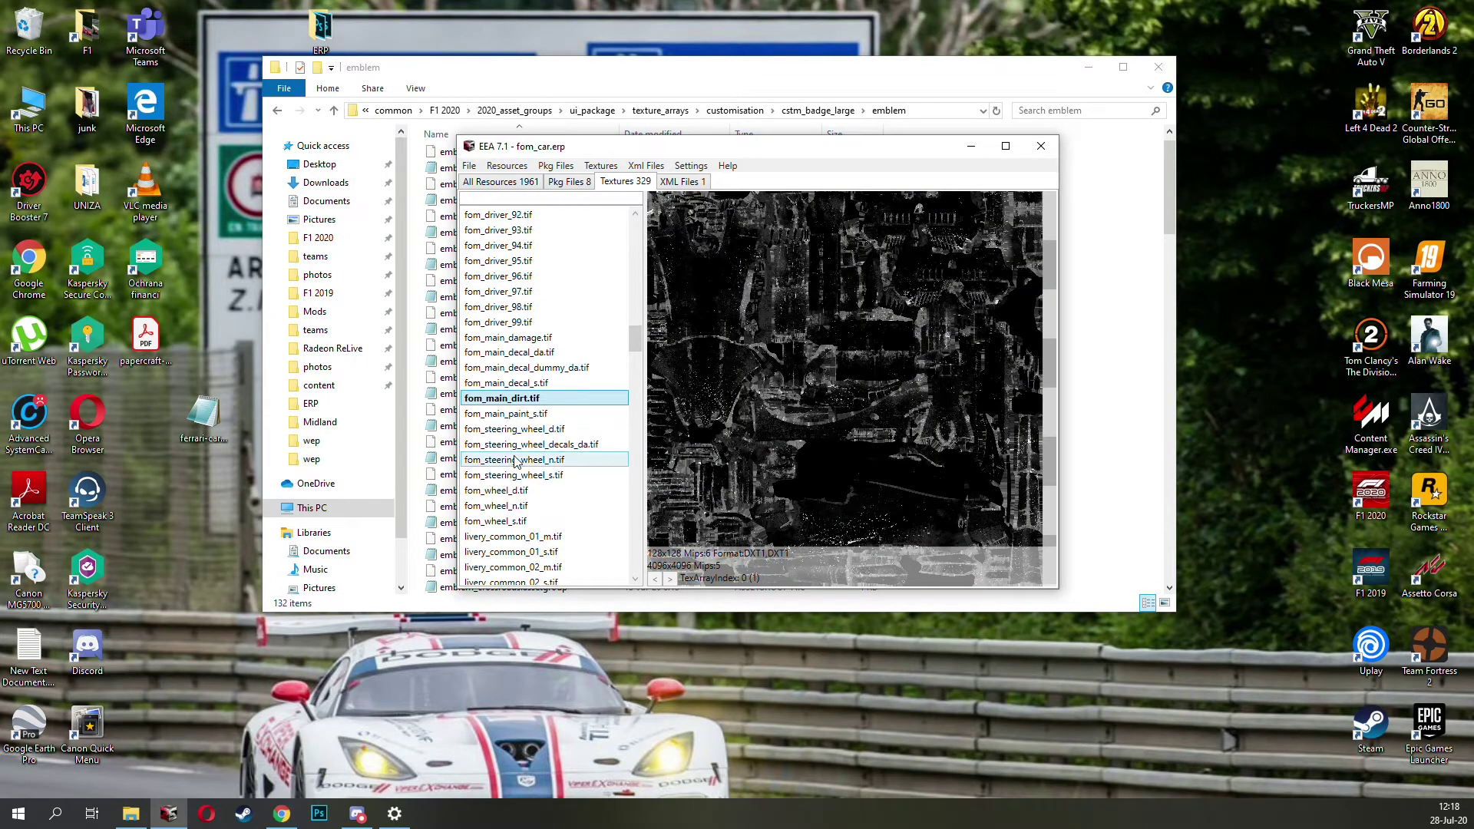
Step: Preview the fom_steering_wheel and fom_wheel textures one after another, from fom_steering_wheel_d.tif to fom_wheel_s.tif
click(518, 428)
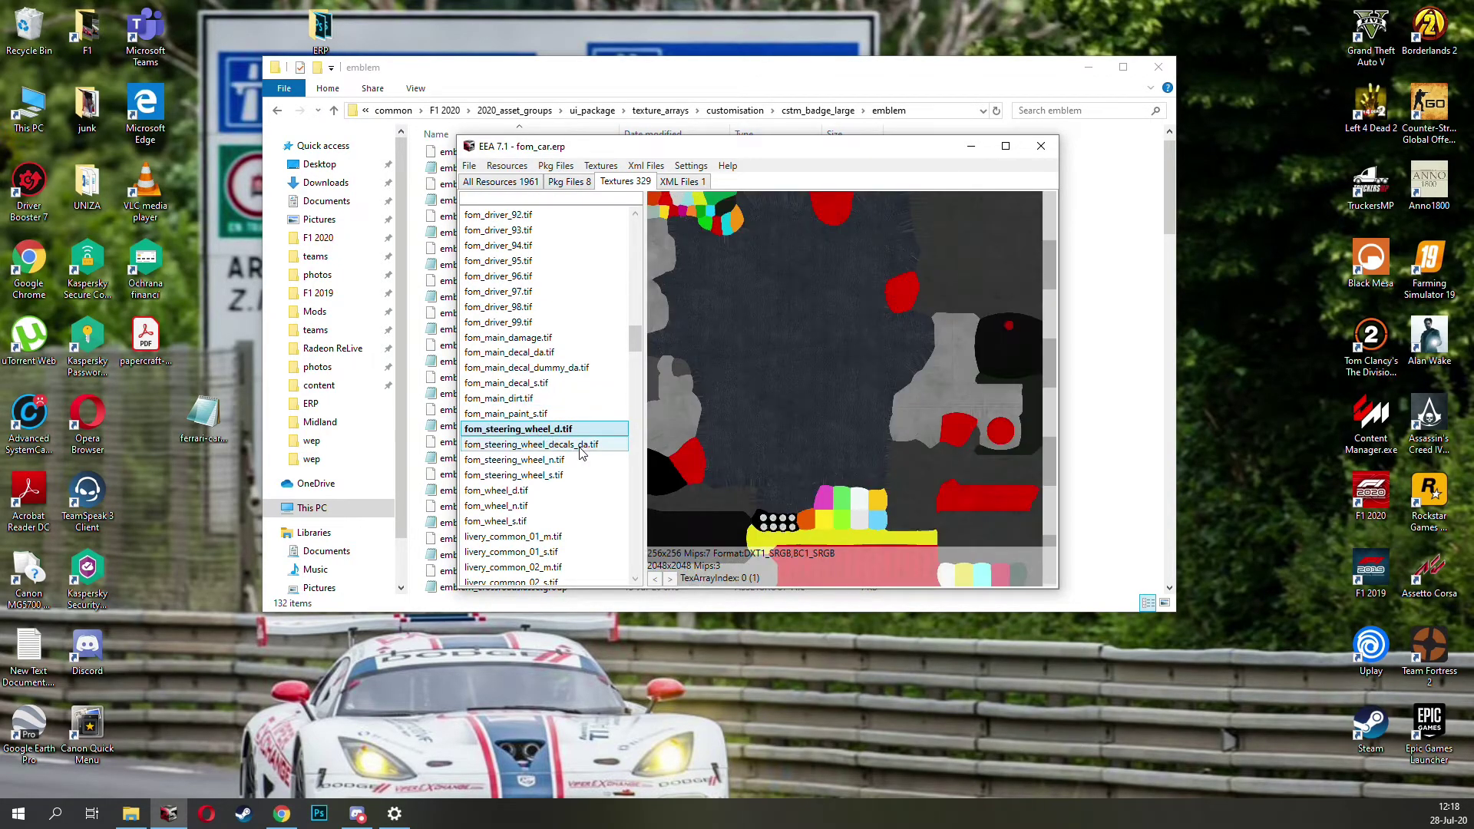
click(581, 450)
click(543, 463)
click(541, 476)
click(526, 492)
click(525, 507)
click(525, 521)
Step: Browse the livery textures in fom_car.erp and preview livery_racenet_01_d.tif
scroll(524, 522, down, 4)
scroll(524, 521, down, 2)
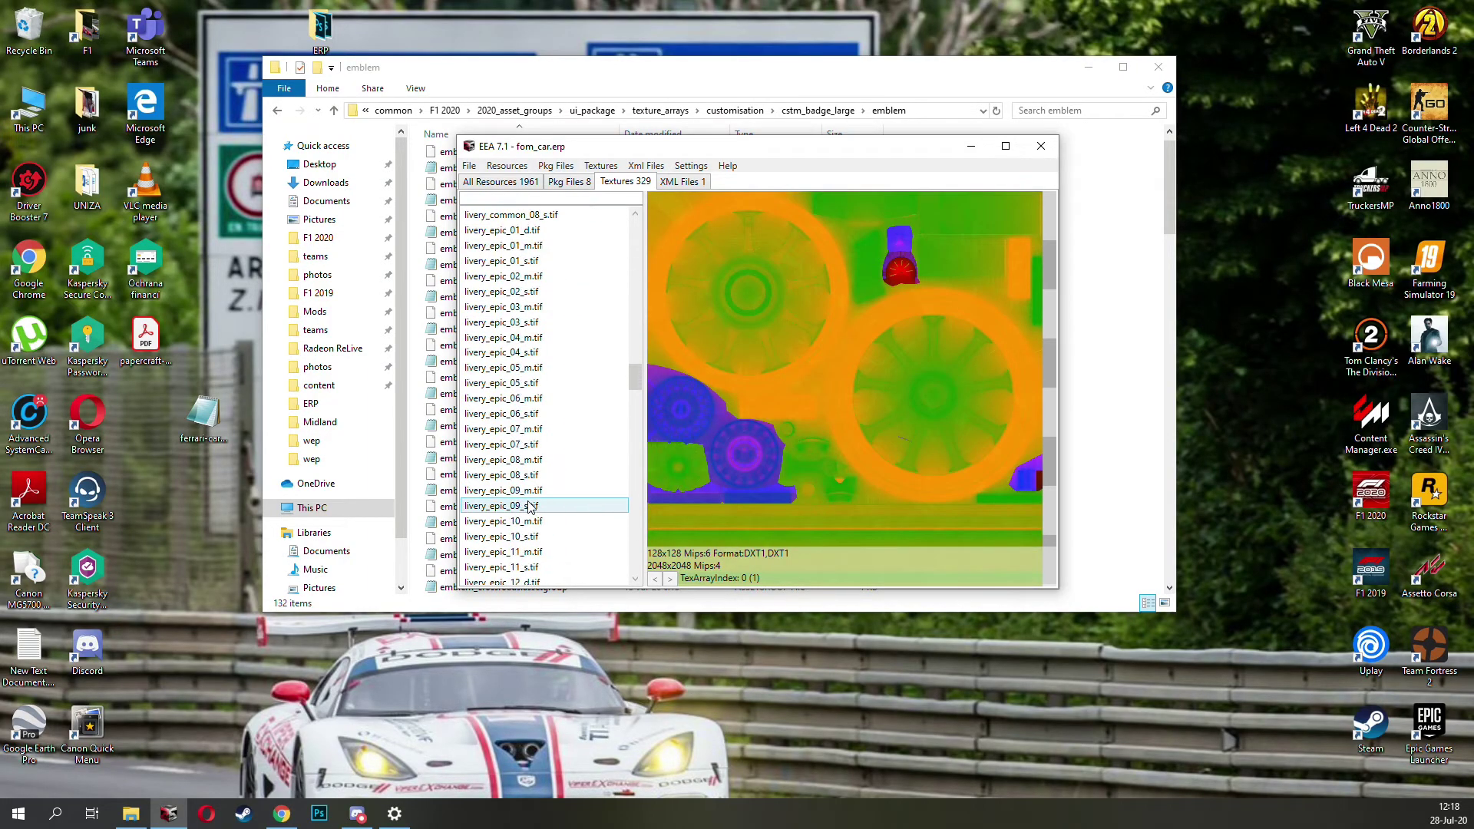
scroll(529, 429, up, 3)
scroll(532, 395, down, 3)
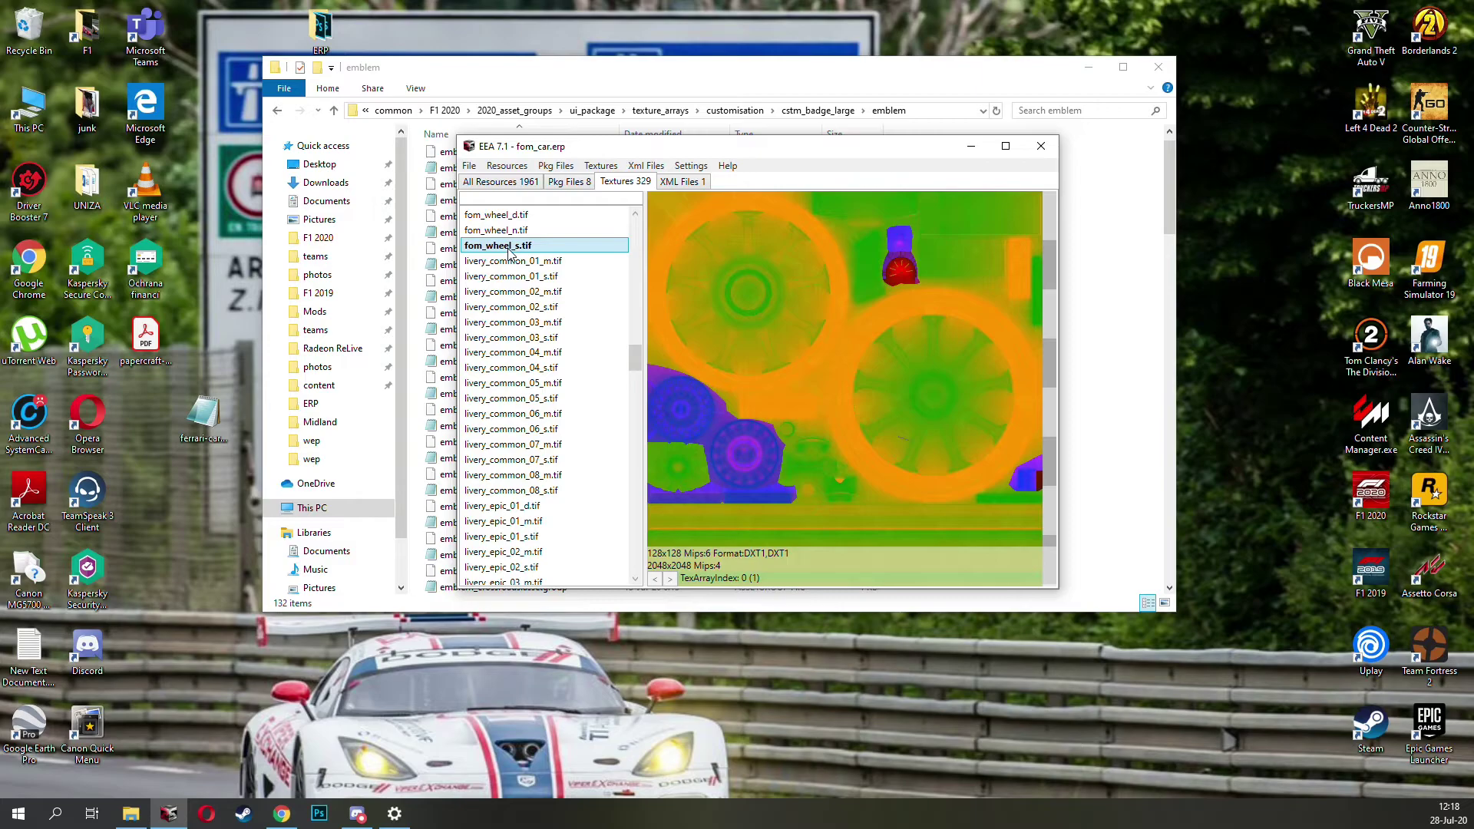
scroll(522, 322, down, 15)
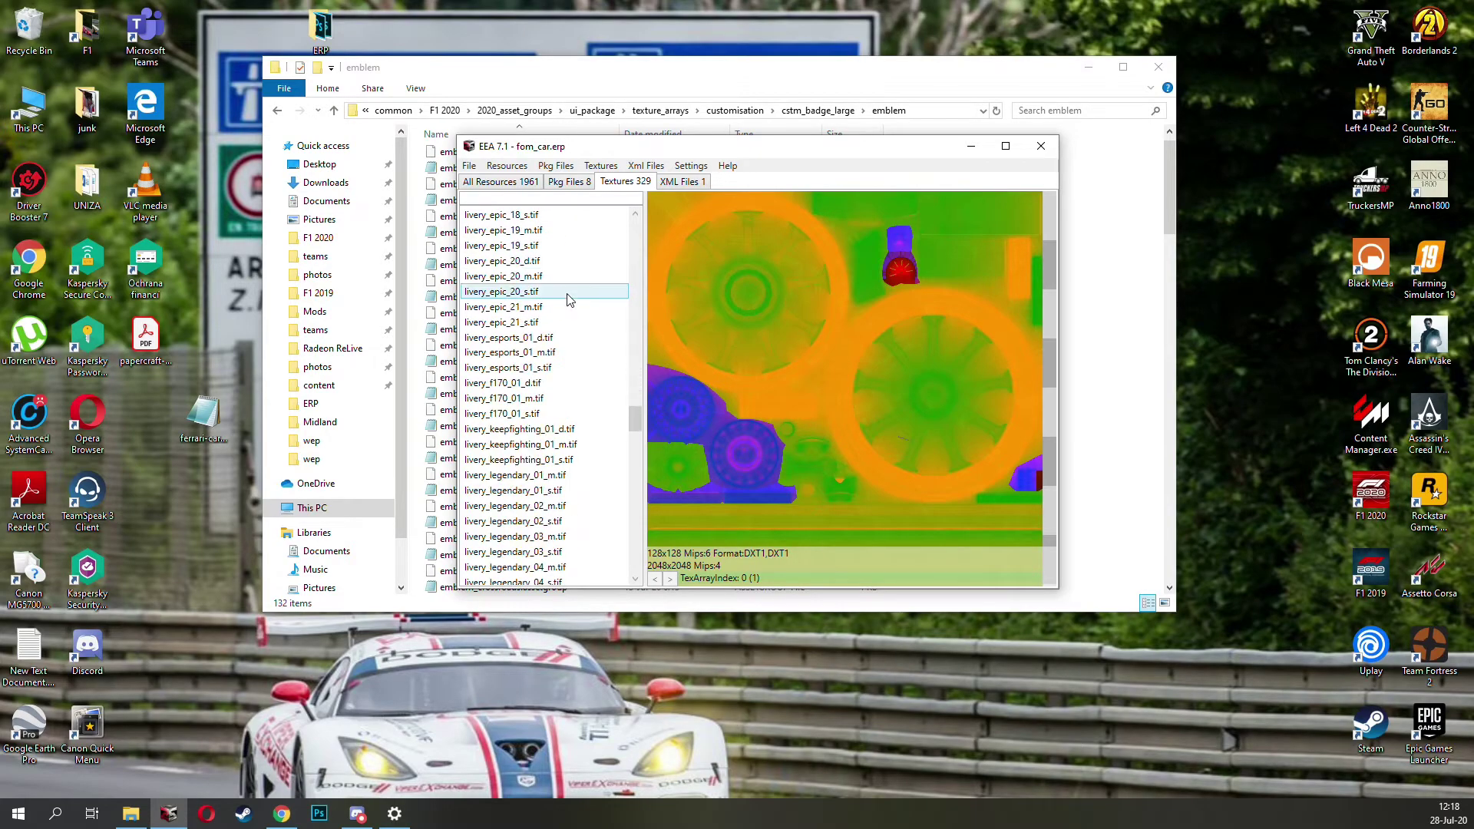
scroll(530, 373, down, 5)
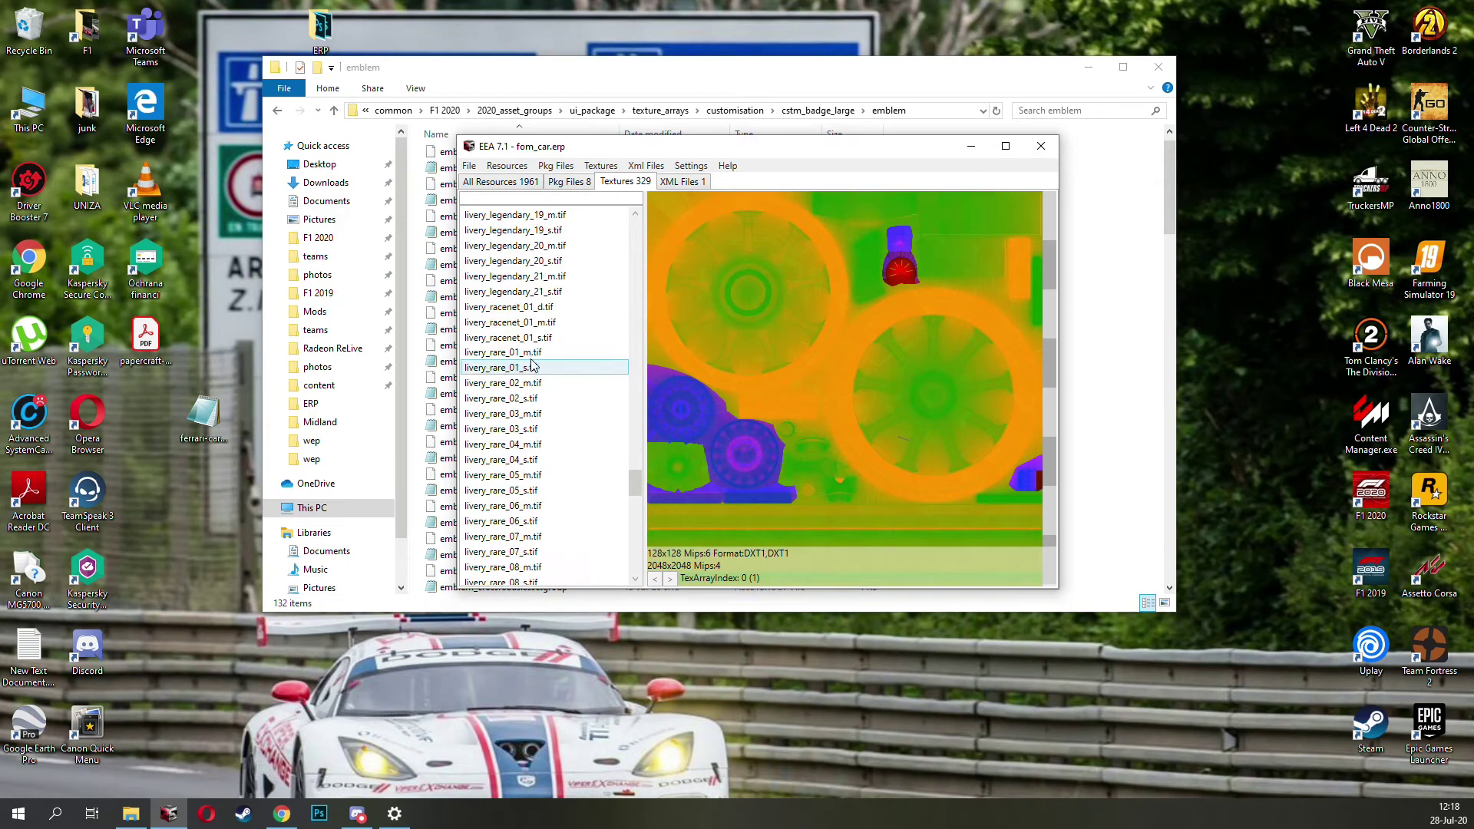
click(536, 261)
click(537, 307)
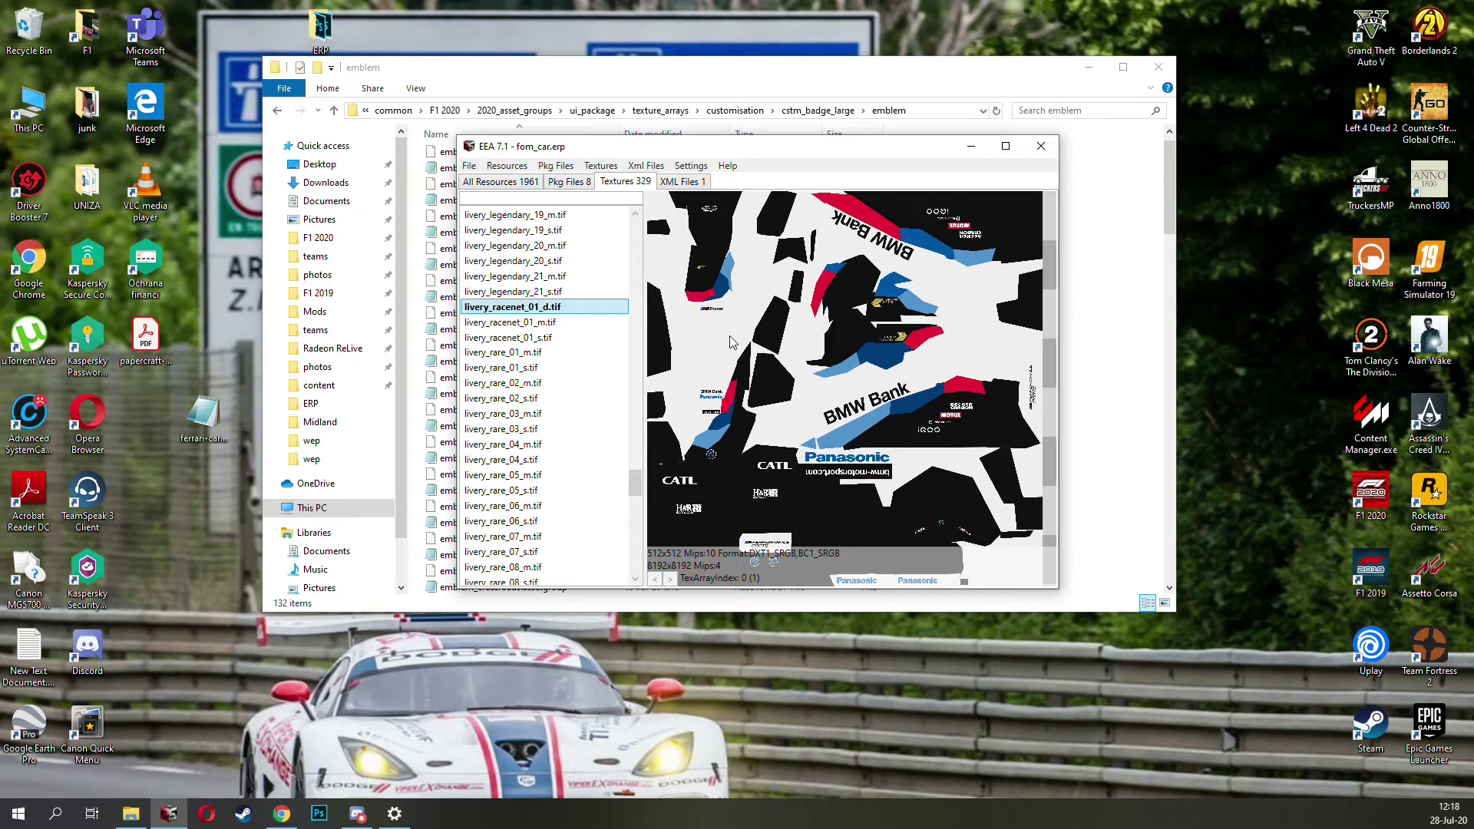
Step: Close the archive editor and open ferrari.assetgroup from the ferrari team's wep folder in Notepad
click(1040, 146)
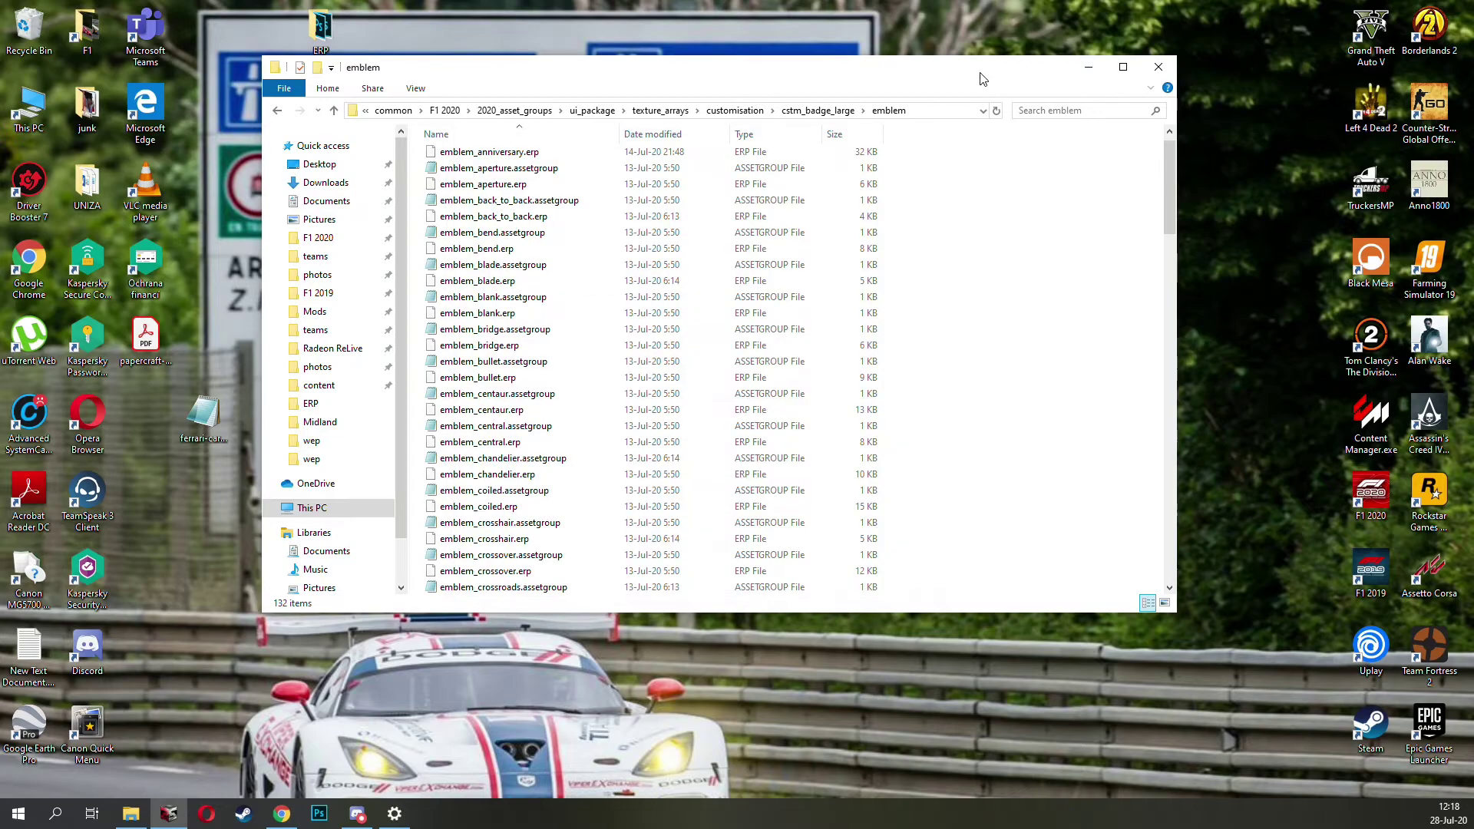
click(315, 256)
double_click(453, 157)
double_click(455, 160)
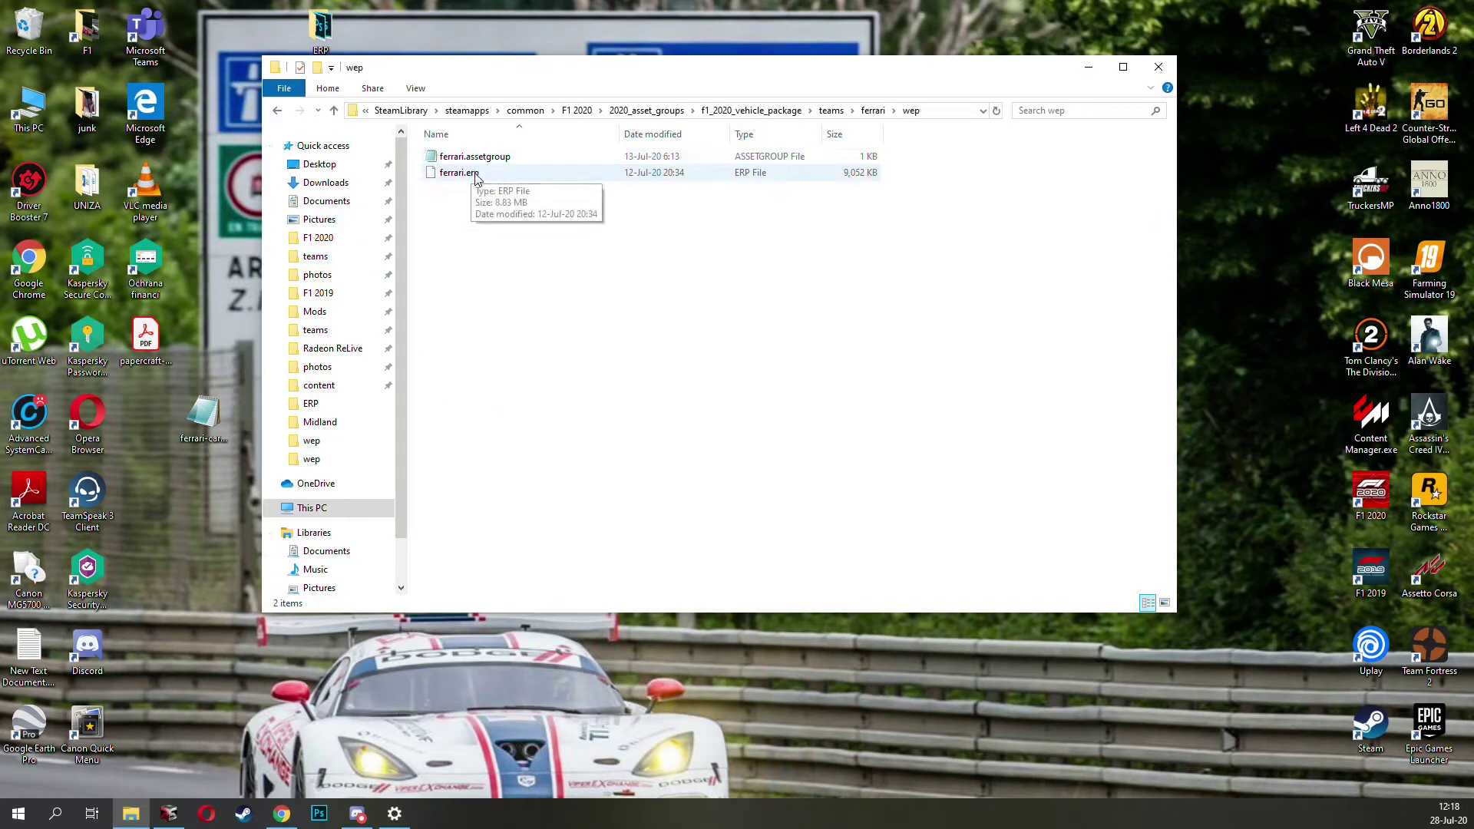
double_click(485, 160)
Step: Duplicate the ferrari.erp path entry onto a new line directly below it in ferrari.assetgroup
drag(262, 289, 771, 290)
key(ctrl+c)
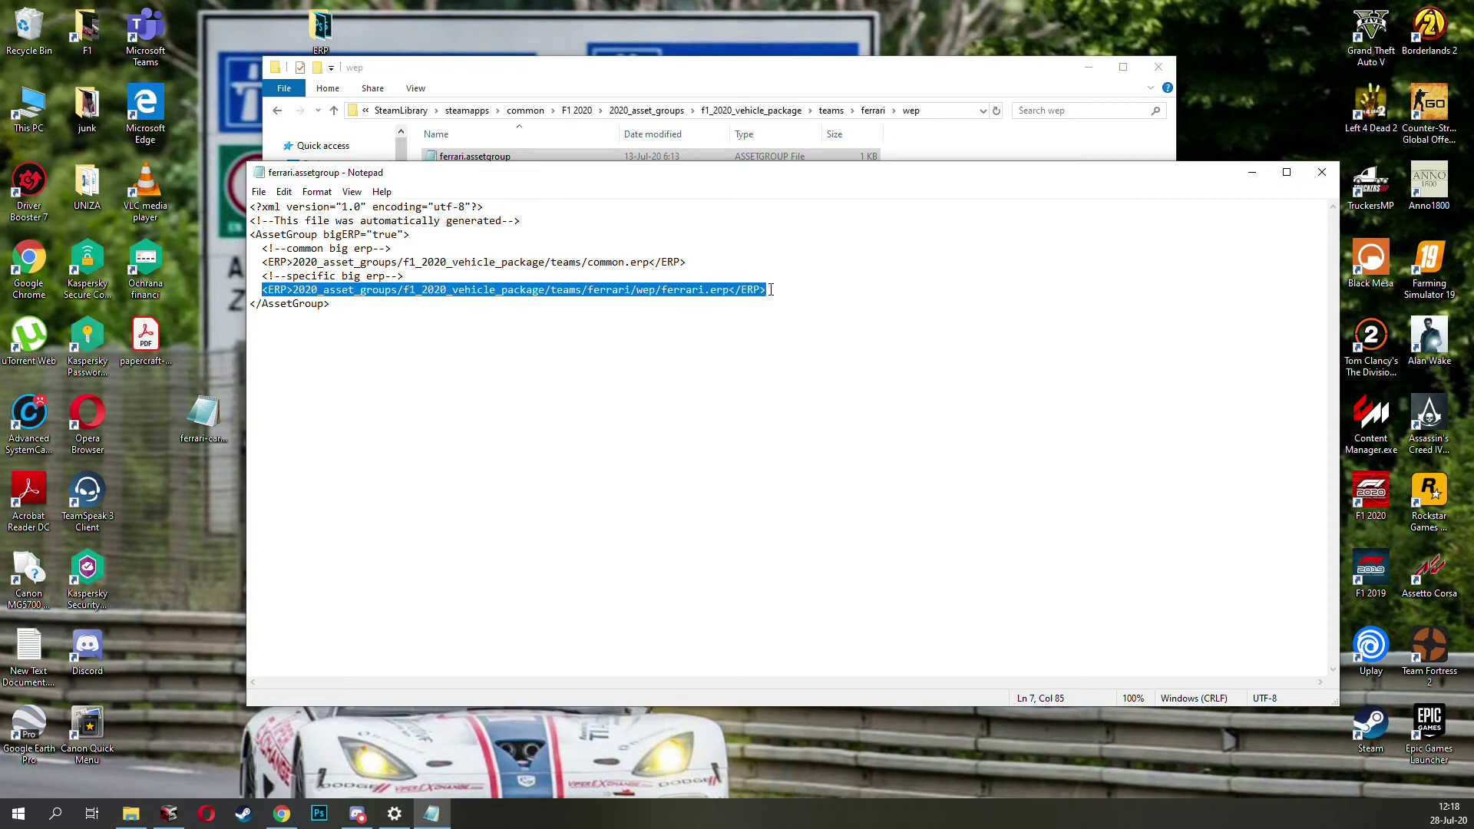
click(771, 289)
key(Return)
key(ctrl+v)
Step: Change the duplicated entry's path ending to teams/fom_car/wep/fom_car.erp, and close ferrari.assetgroup without saving
drag(588, 305, 631, 304)
text(fom)
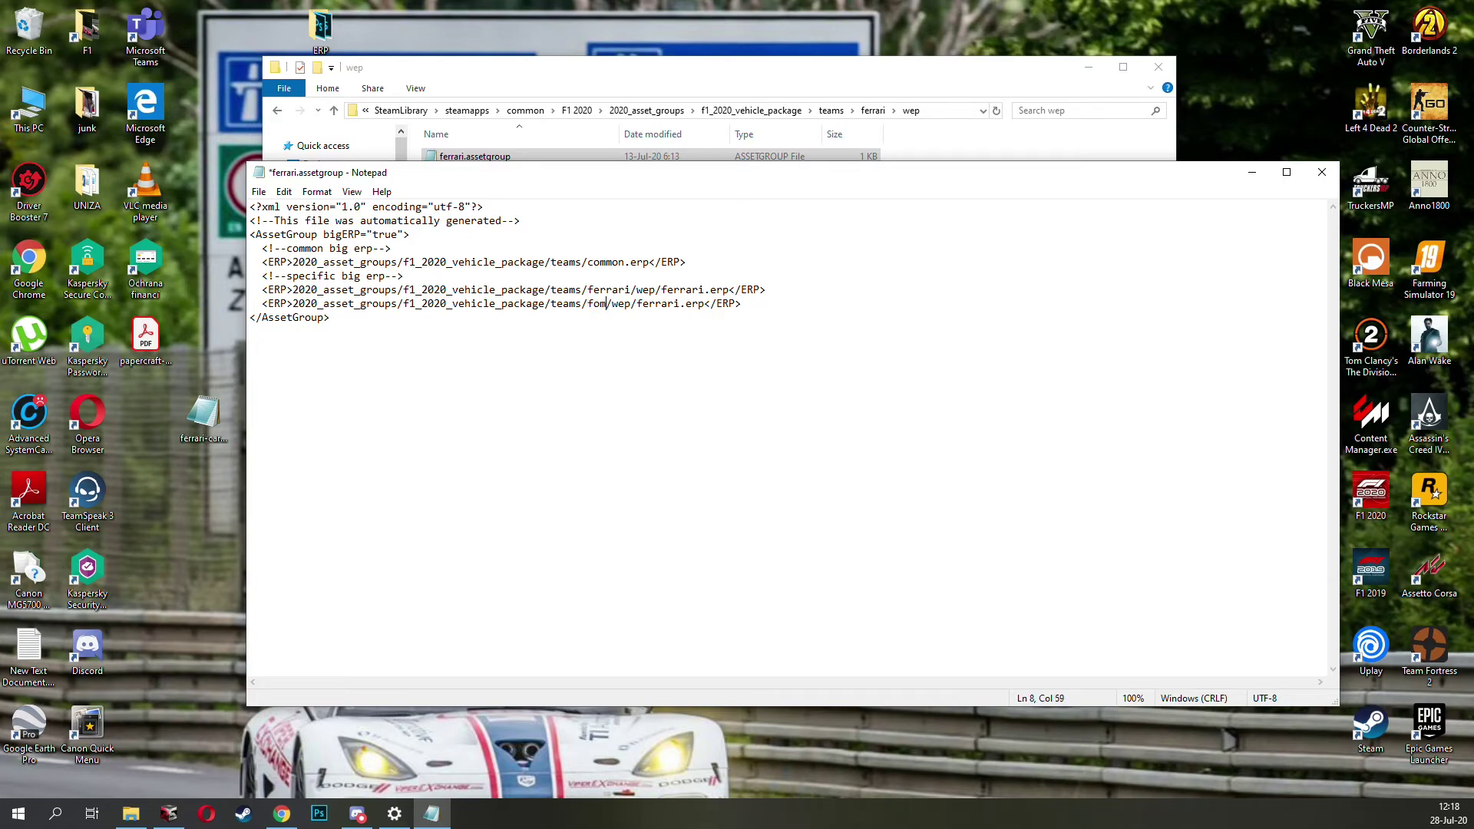
text(_car)
key(Right)
key(Right)
key(Right)
key(Right)
key(Right)
key(Right)
key(Right)
key(Right)
key(Right)
key(Right)
key(BackSpace)
key(BackSpace)
key(BackSpace)
key(BackSpace)
key(BackSpace)
key(BackSpace)
key(BackSpace)
text(fpm_car)
click(679, 304)
key(BackSpace)
text(o)
click(967, 409)
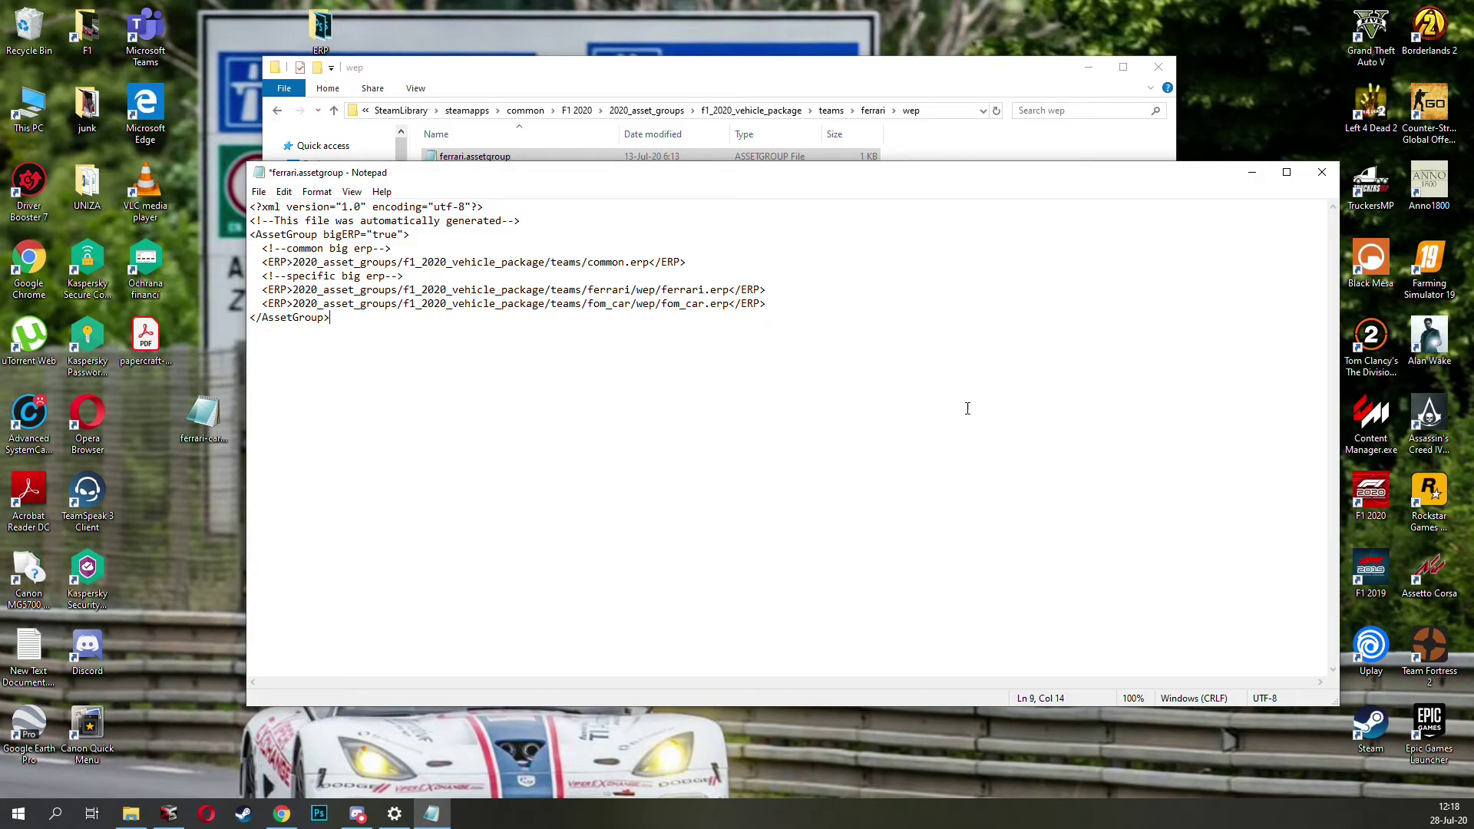
click(1321, 172)
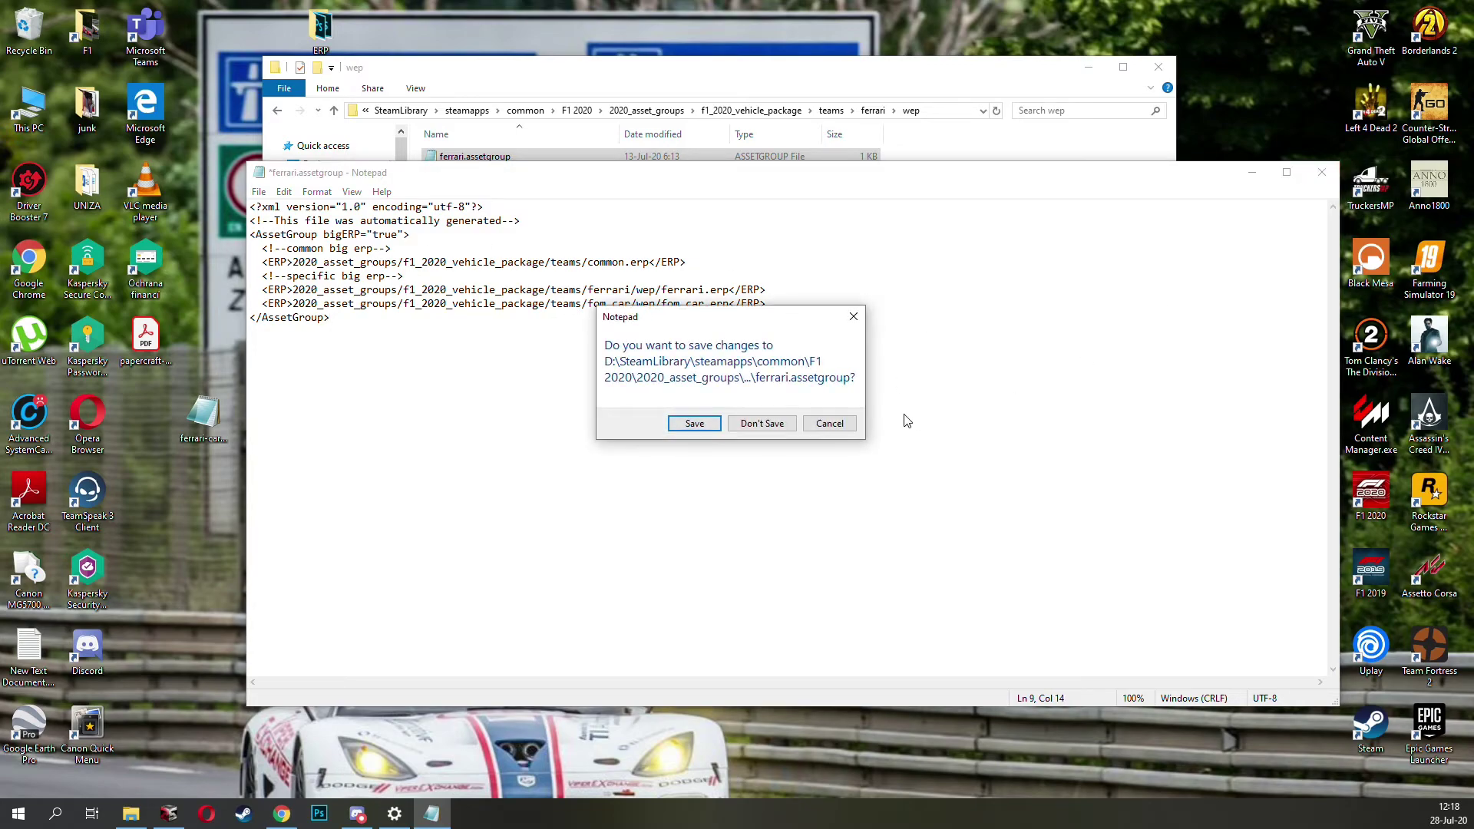
click(770, 424)
Step: Move the ferrari file from the desktop to the Recycle Bin and empty the bin permanently
click(760, 408)
drag(203, 414, 29, 32)
right_click(36, 25)
click(74, 61)
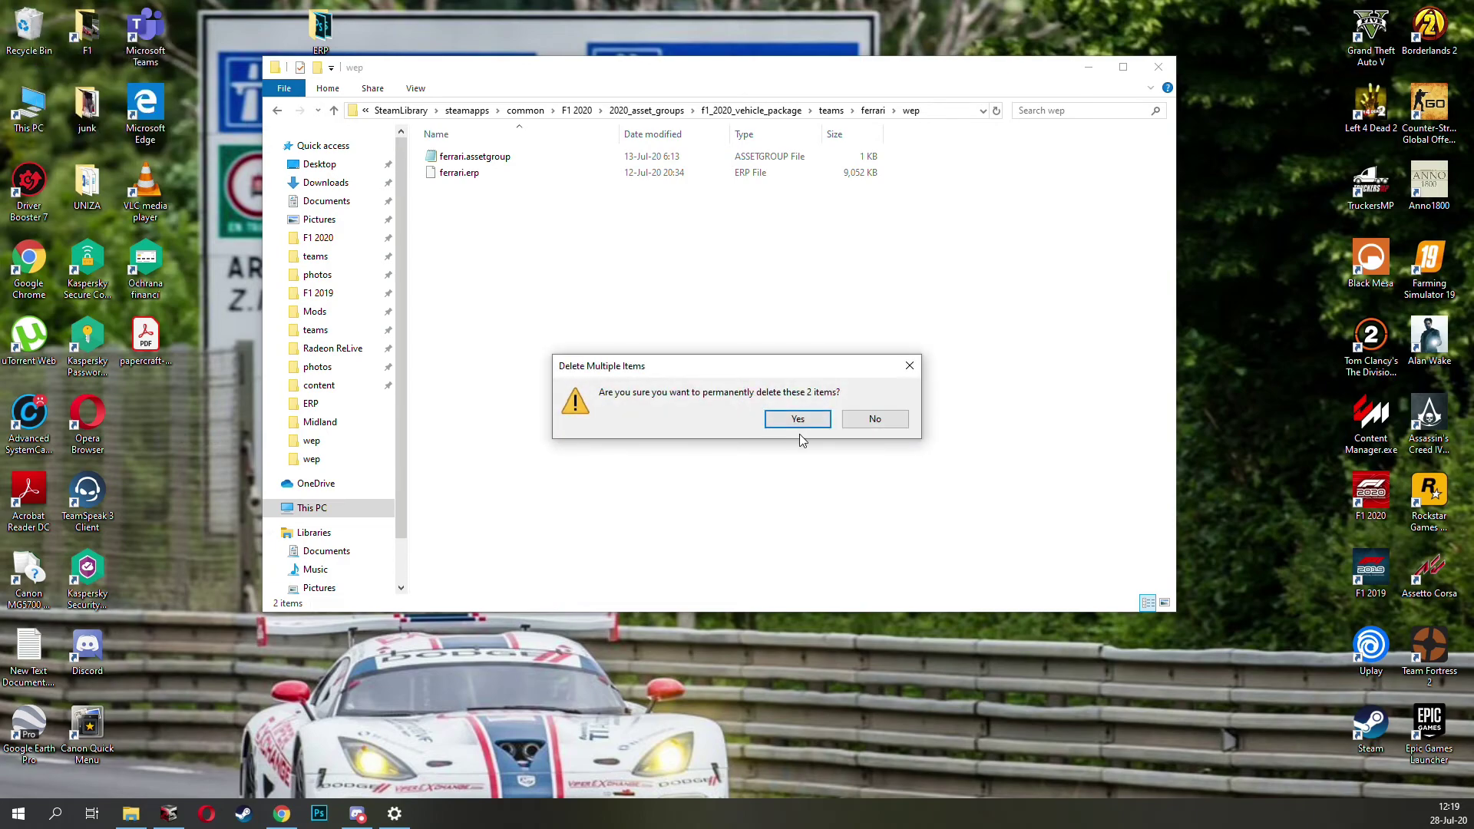
click(793, 418)
drag(535, 63, 470, 137)
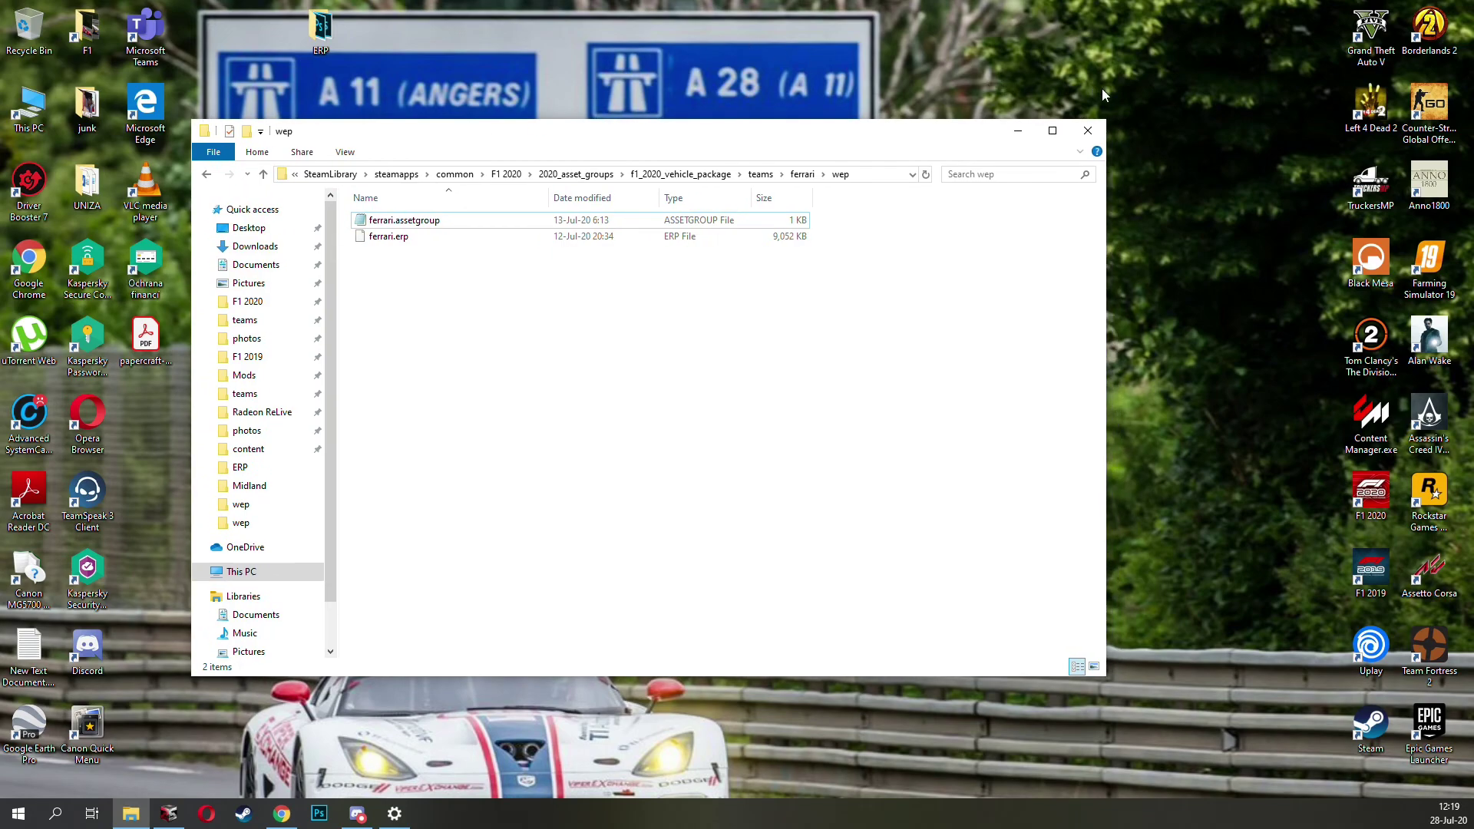